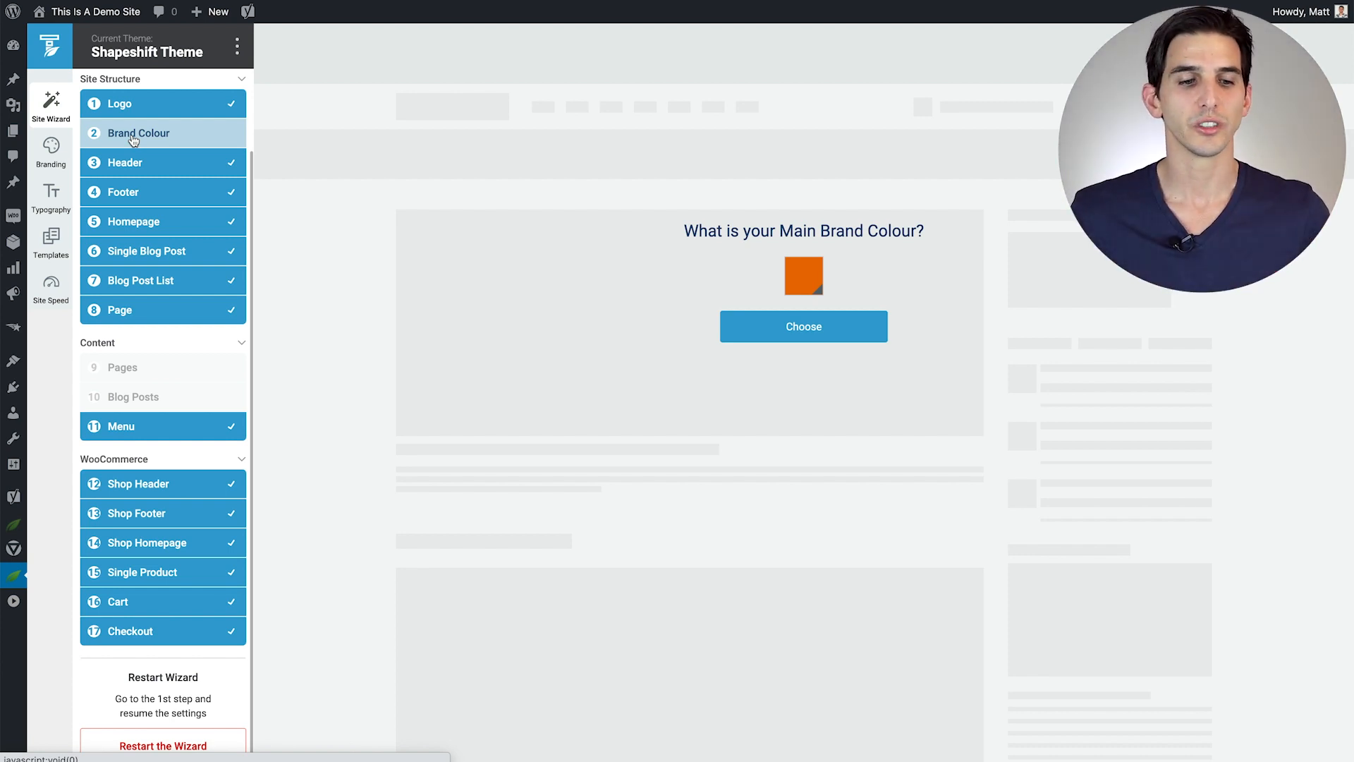
Step: Browse the header designs in the Header step of the site wizard and choose the Megamenu design
click(133, 163)
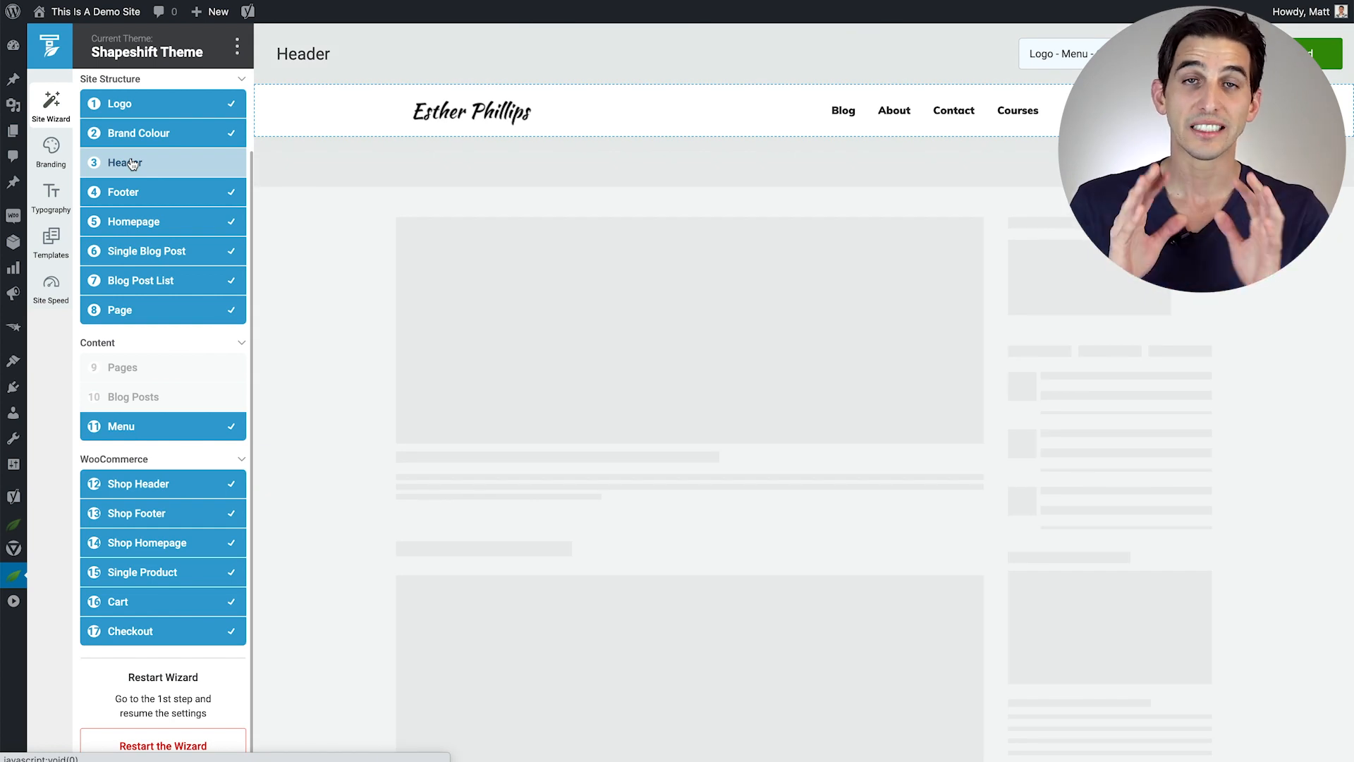
click(1058, 57)
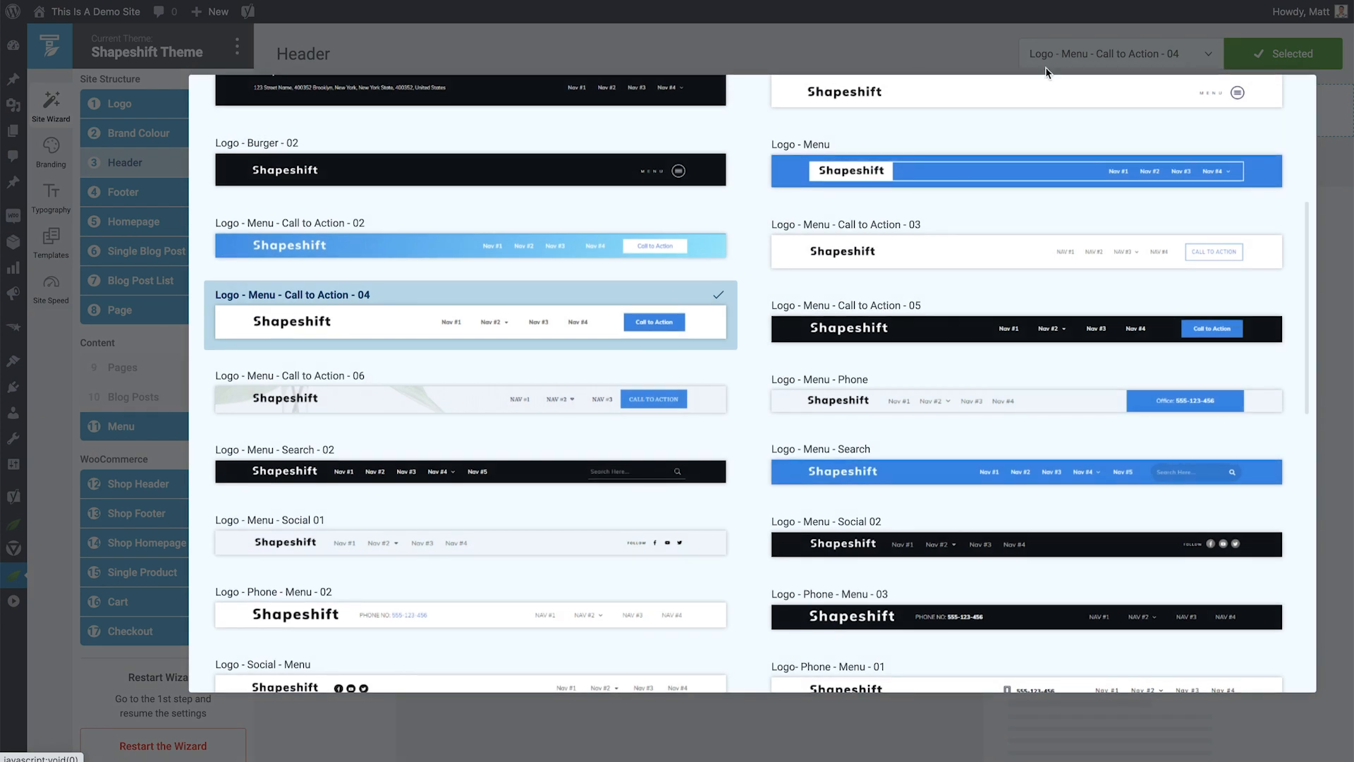
scroll(872, 207, up, 6)
scroll(871, 207, down, 4)
scroll(871, 207, down, 10)
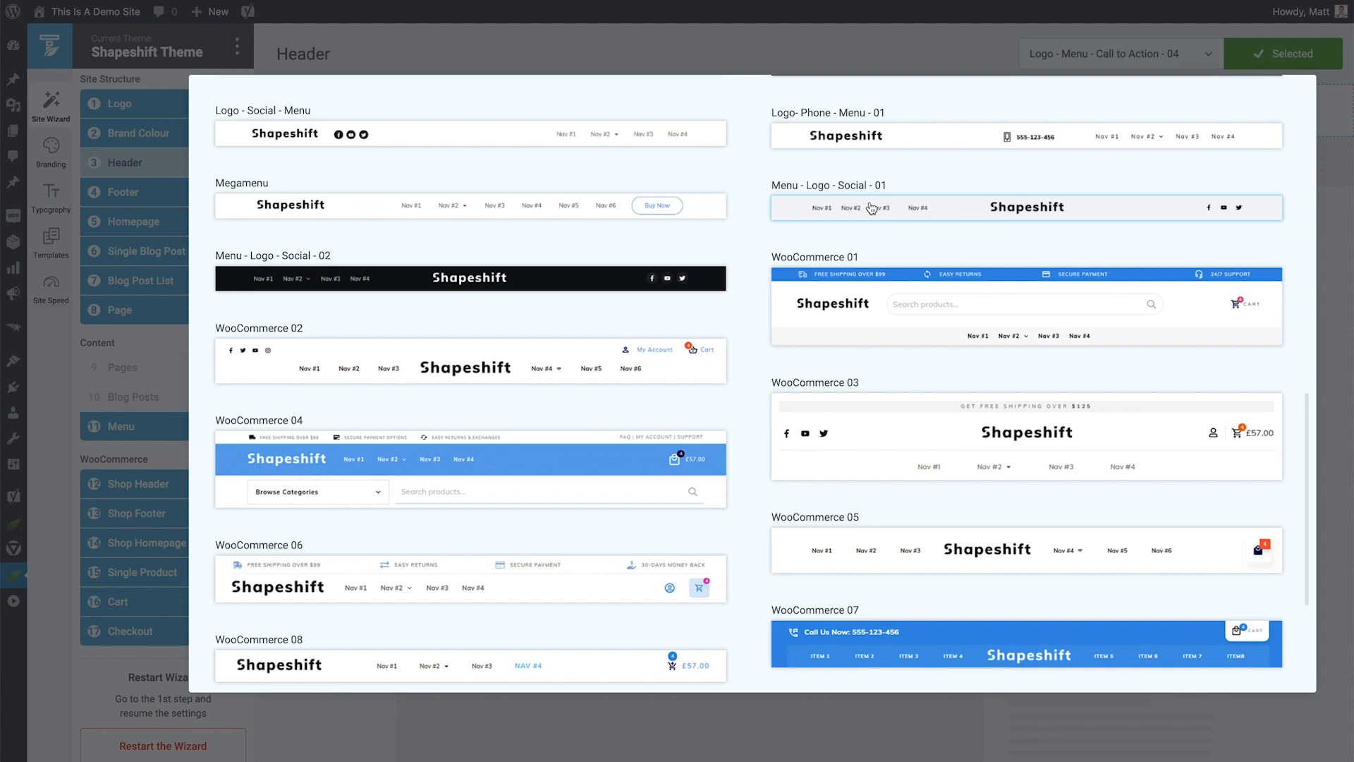
click(473, 216)
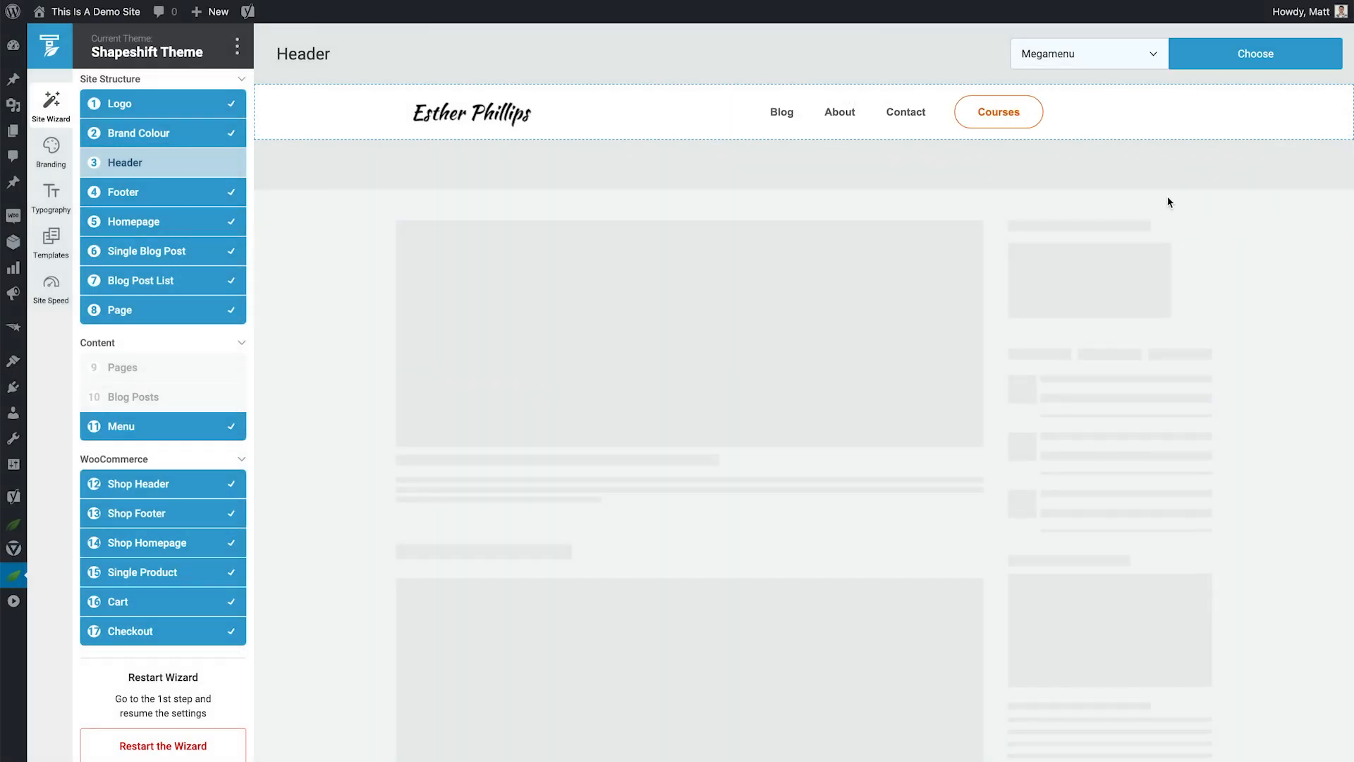
click(1212, 62)
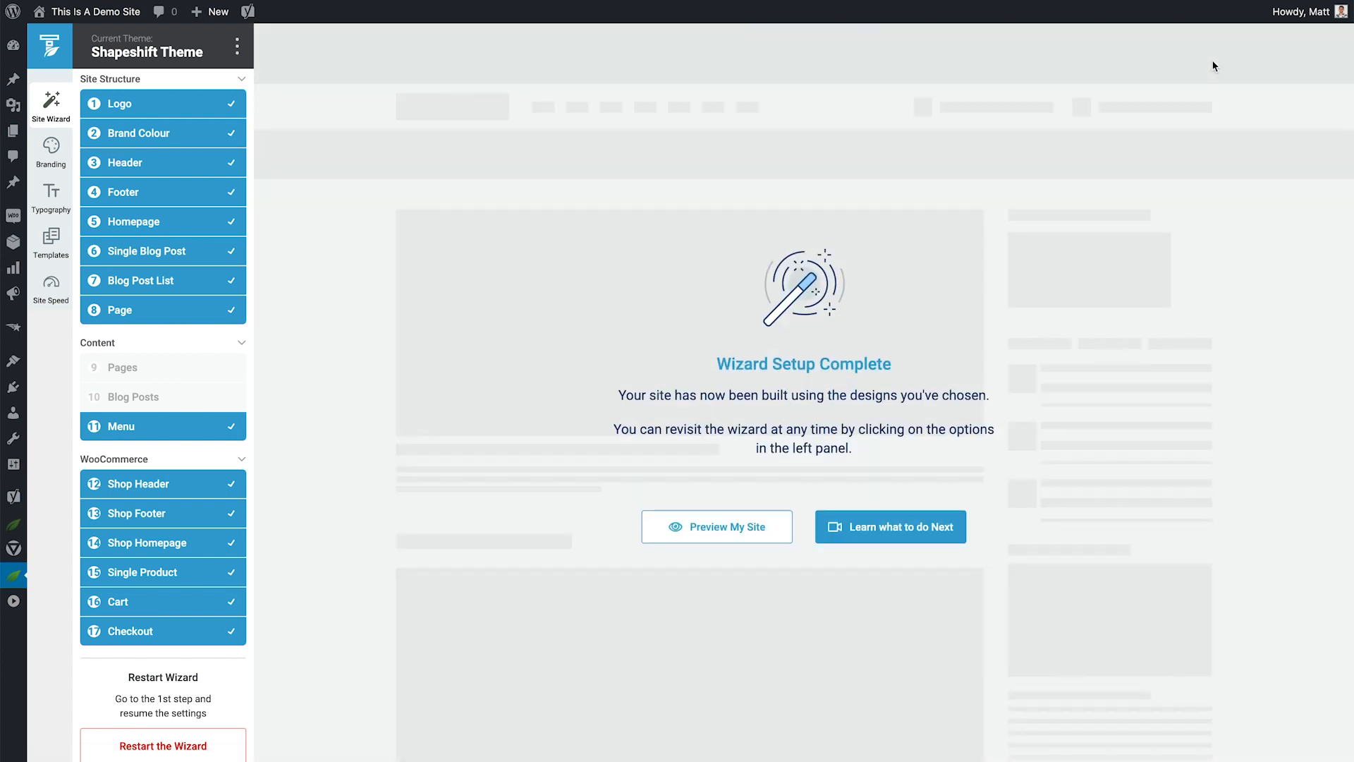
Step: Reopen the wizard's Header step and choose the "Logo - Menu - Call to Action - 04" design
click(124, 162)
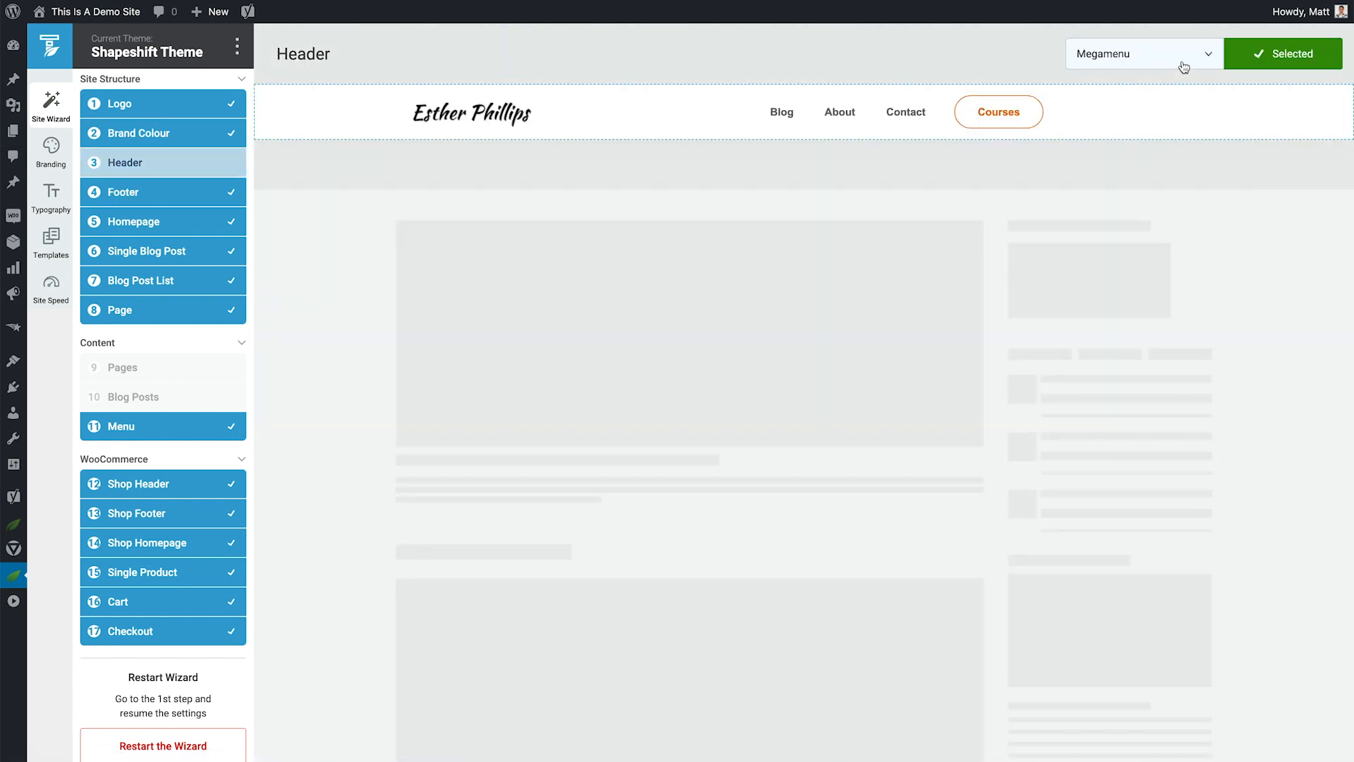
click(1184, 67)
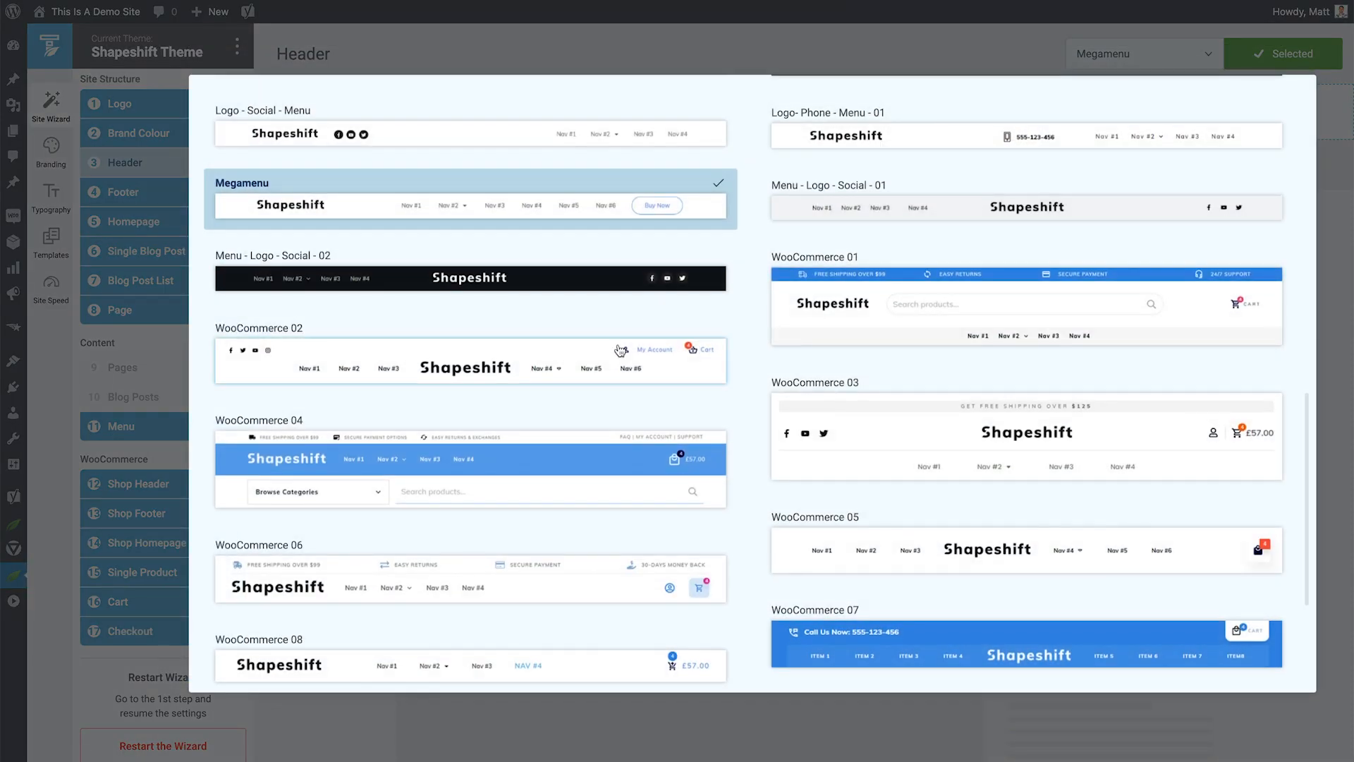
scroll(619, 350, down, 4)
scroll(619, 351, up, 10)
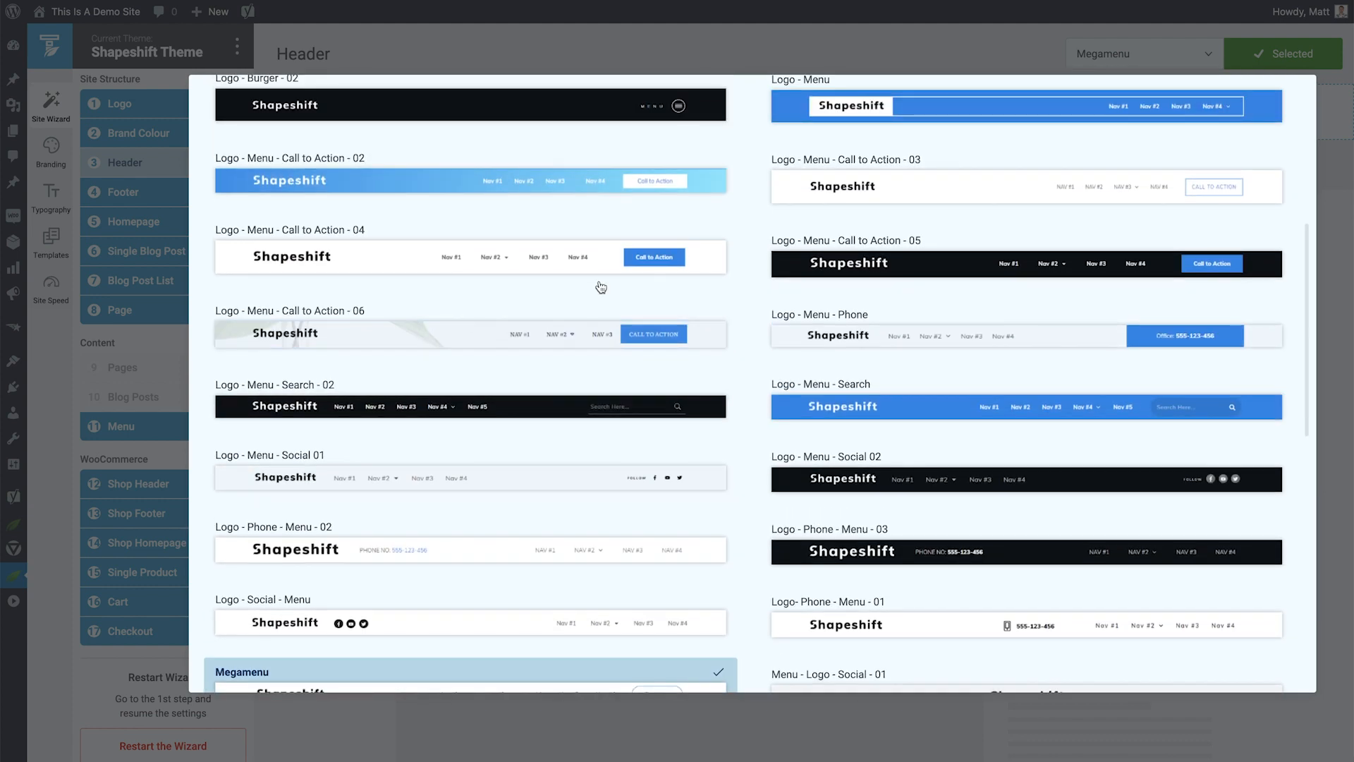
click(601, 280)
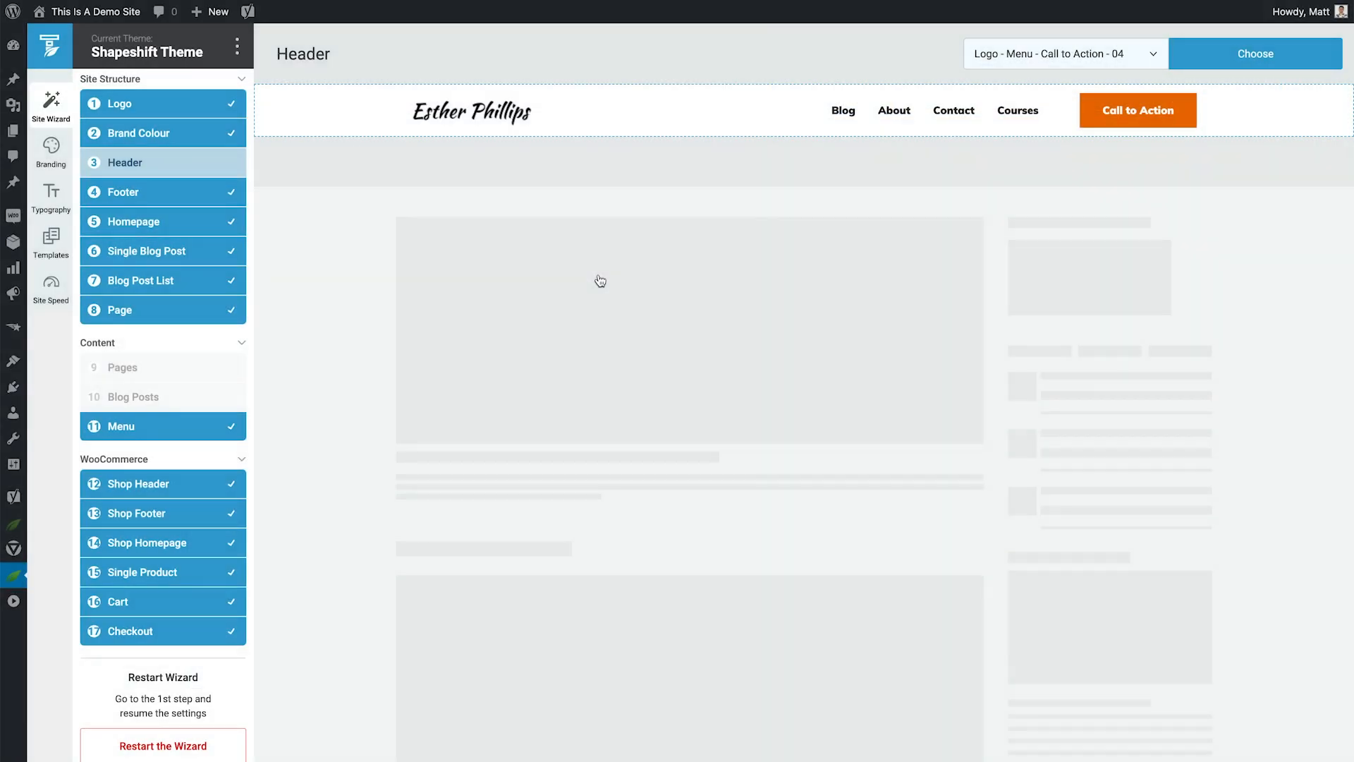
click(1267, 67)
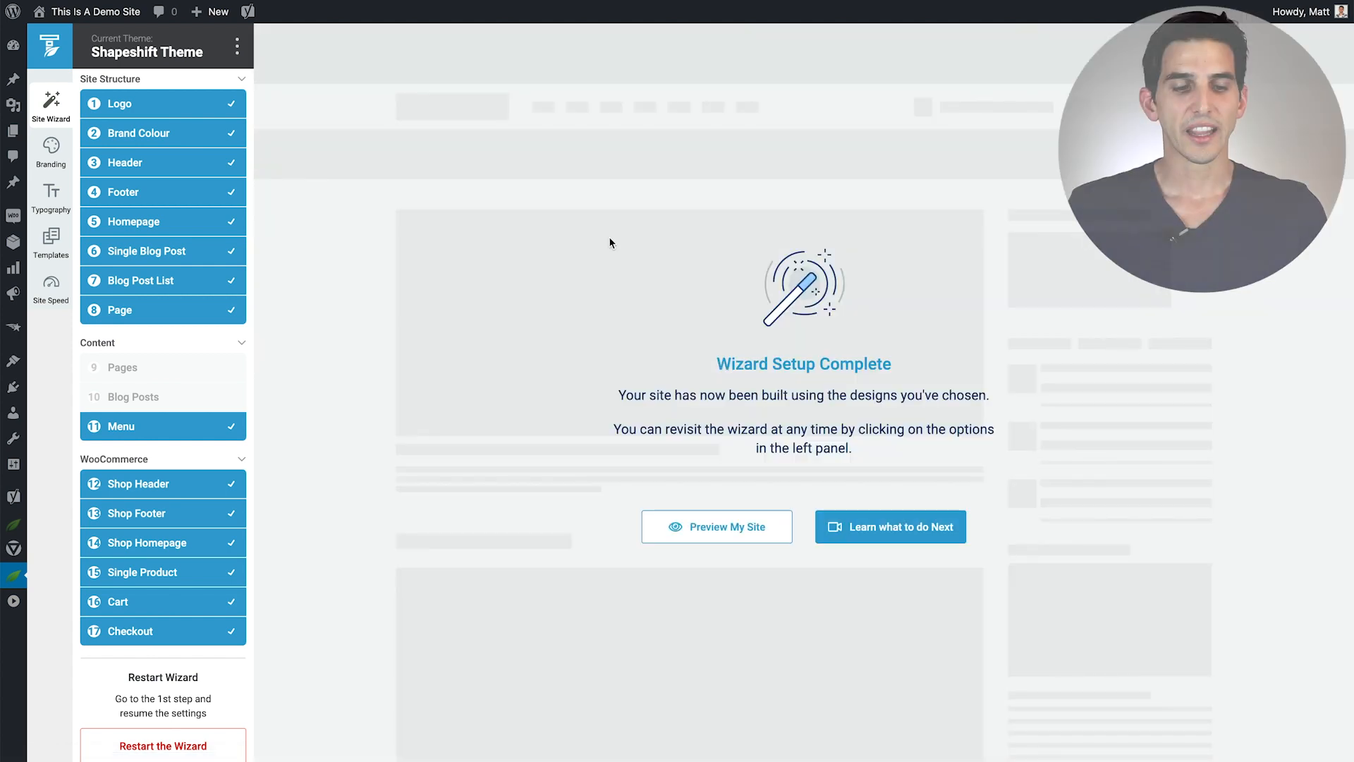
Step: Open the wizard's Menu step, try "I will choose later..." as the header menu, and set it back to Main Menu
click(167, 424)
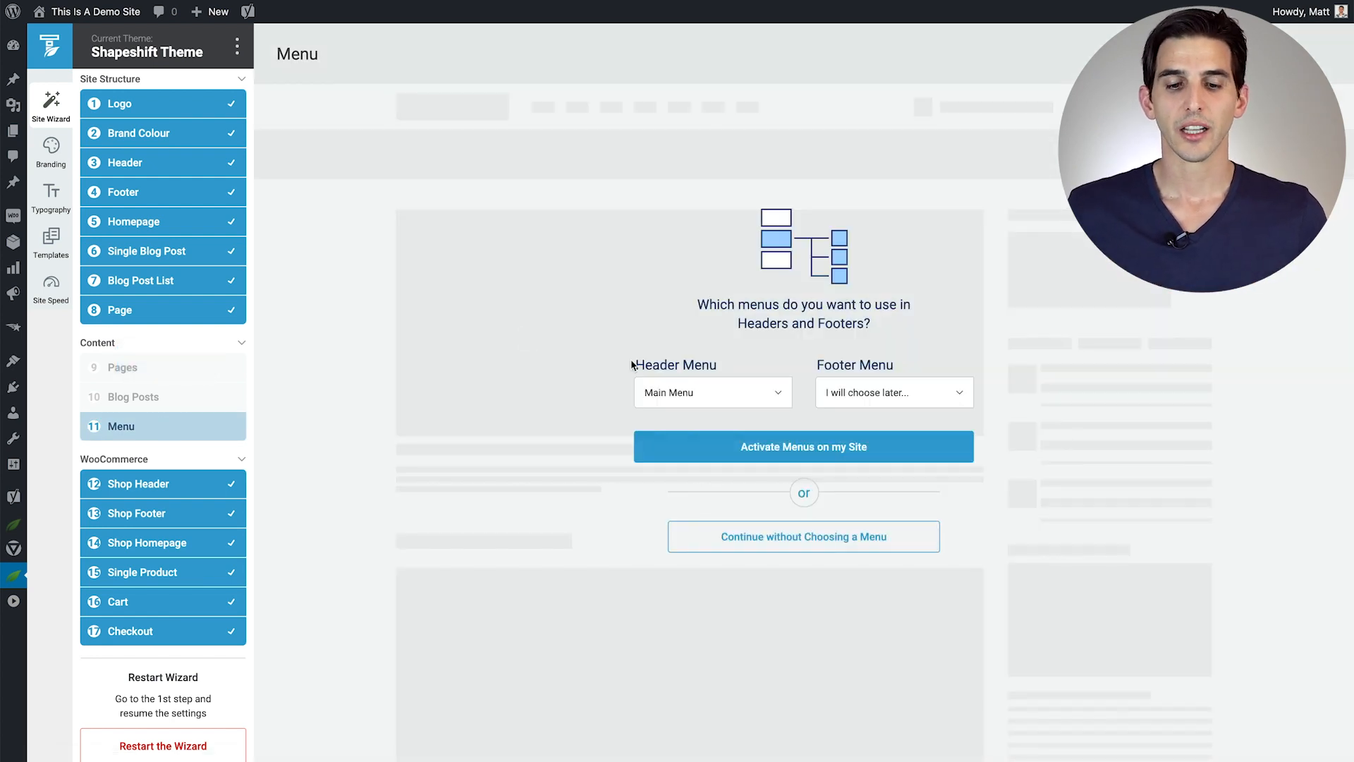
click(712, 392)
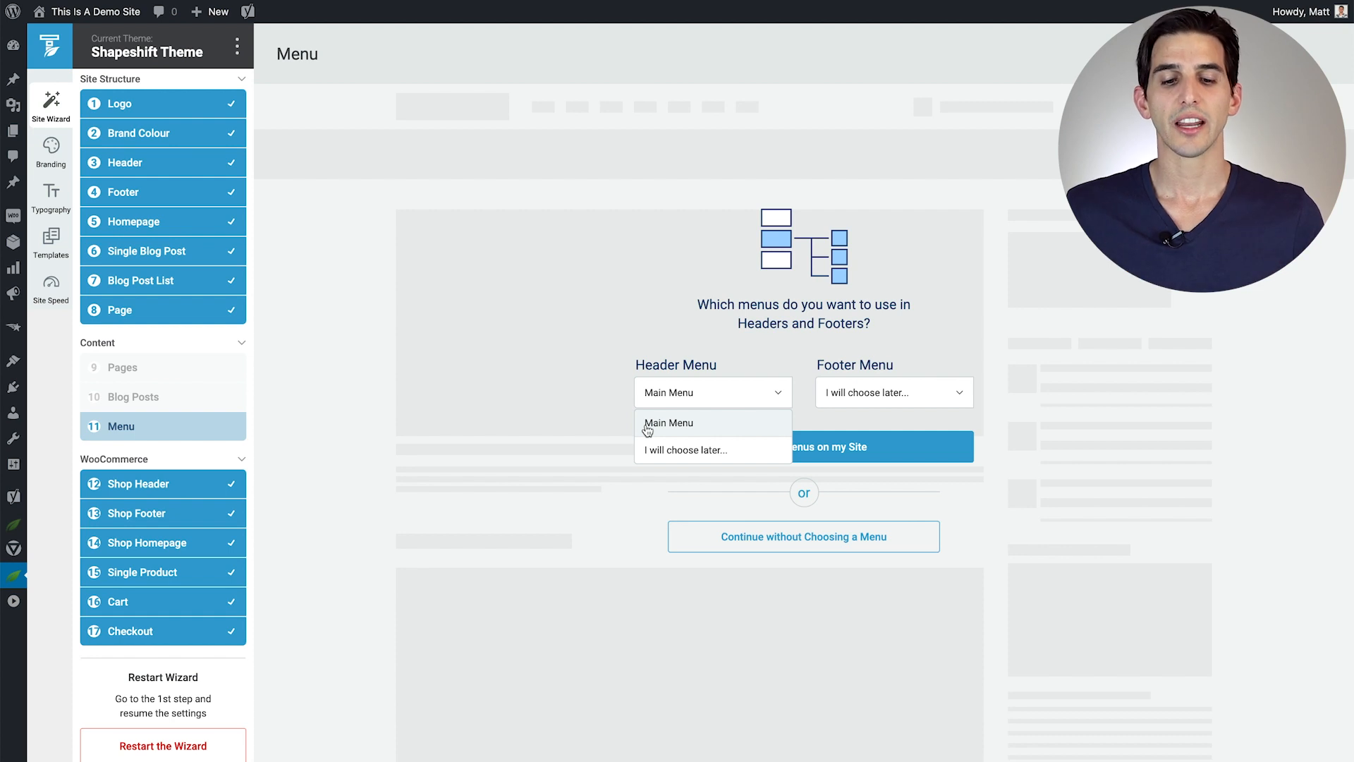
click(655, 451)
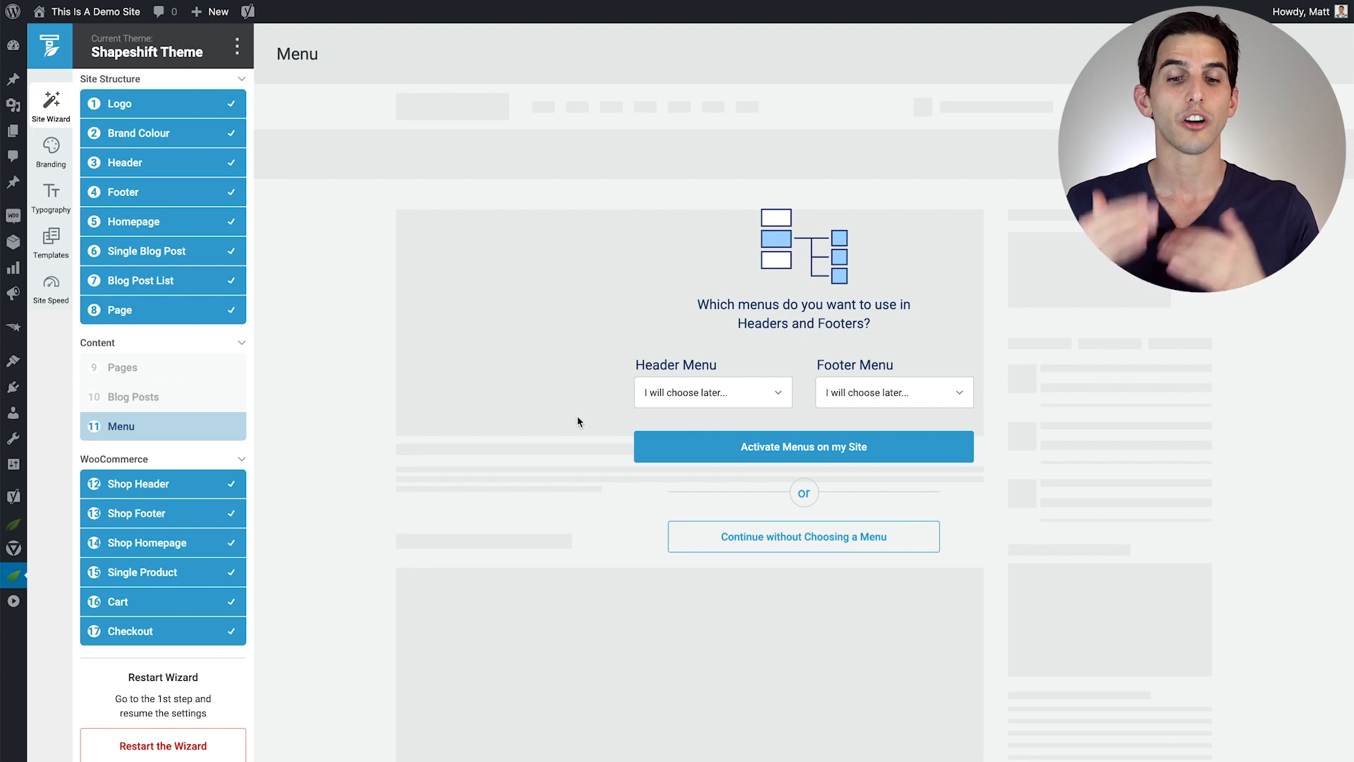
click(659, 392)
click(661, 417)
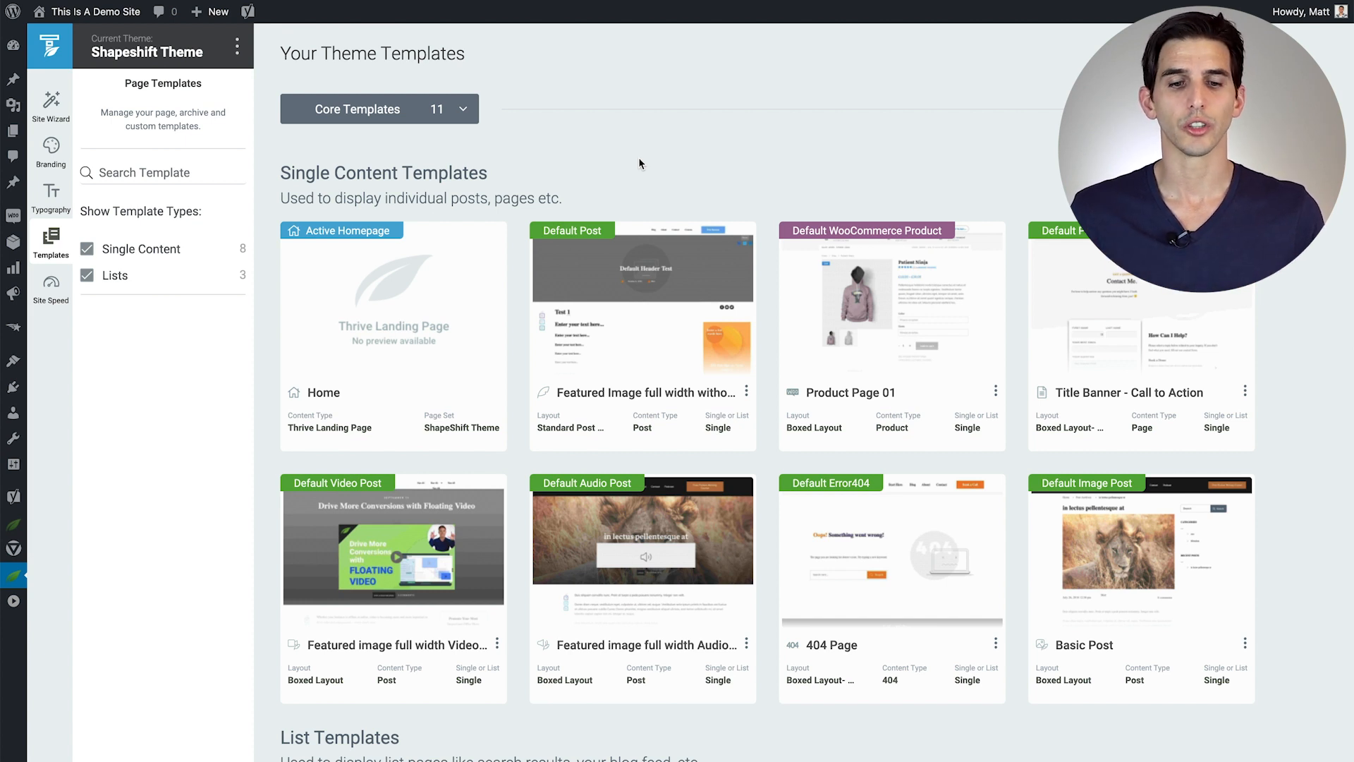
Step: Open the default post template "Featured Image full width without Sidebar" for editing
mouse_move(638, 252)
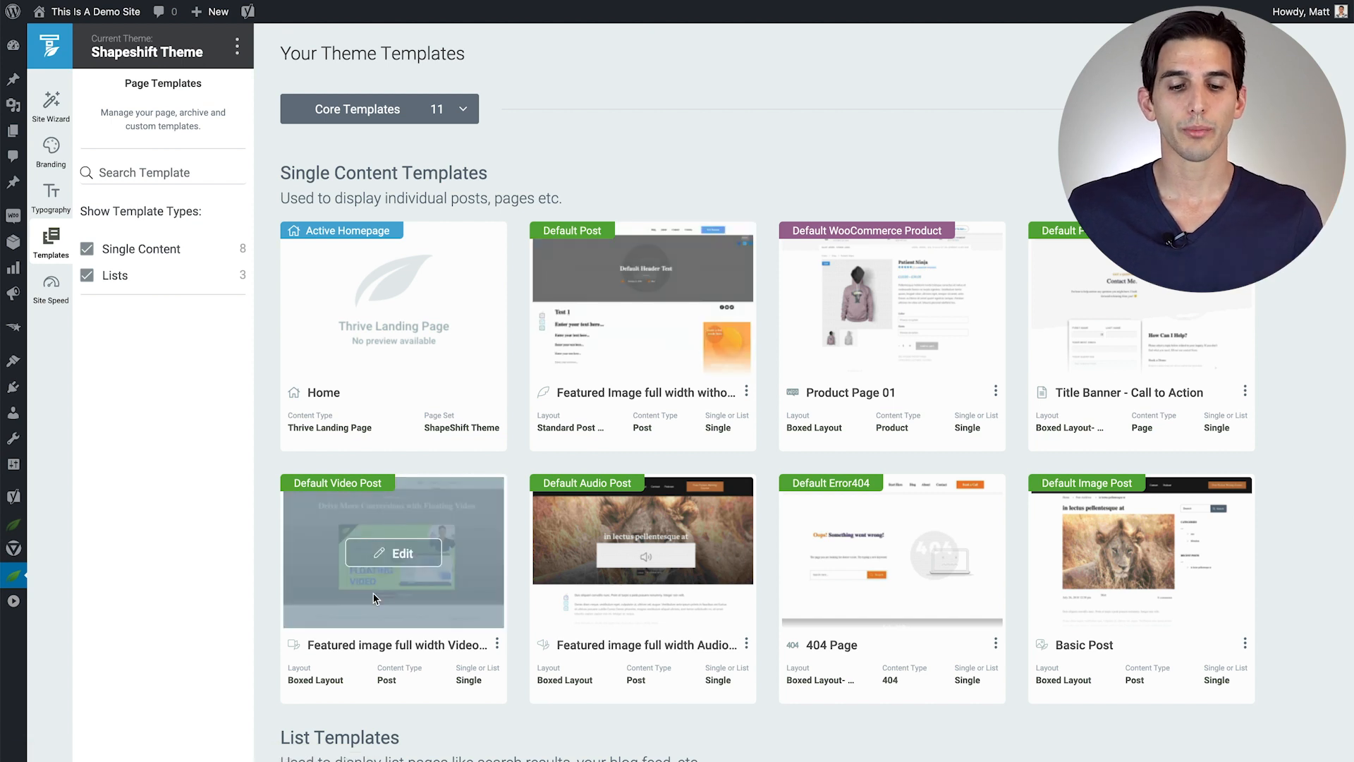
mouse_move(1120, 589)
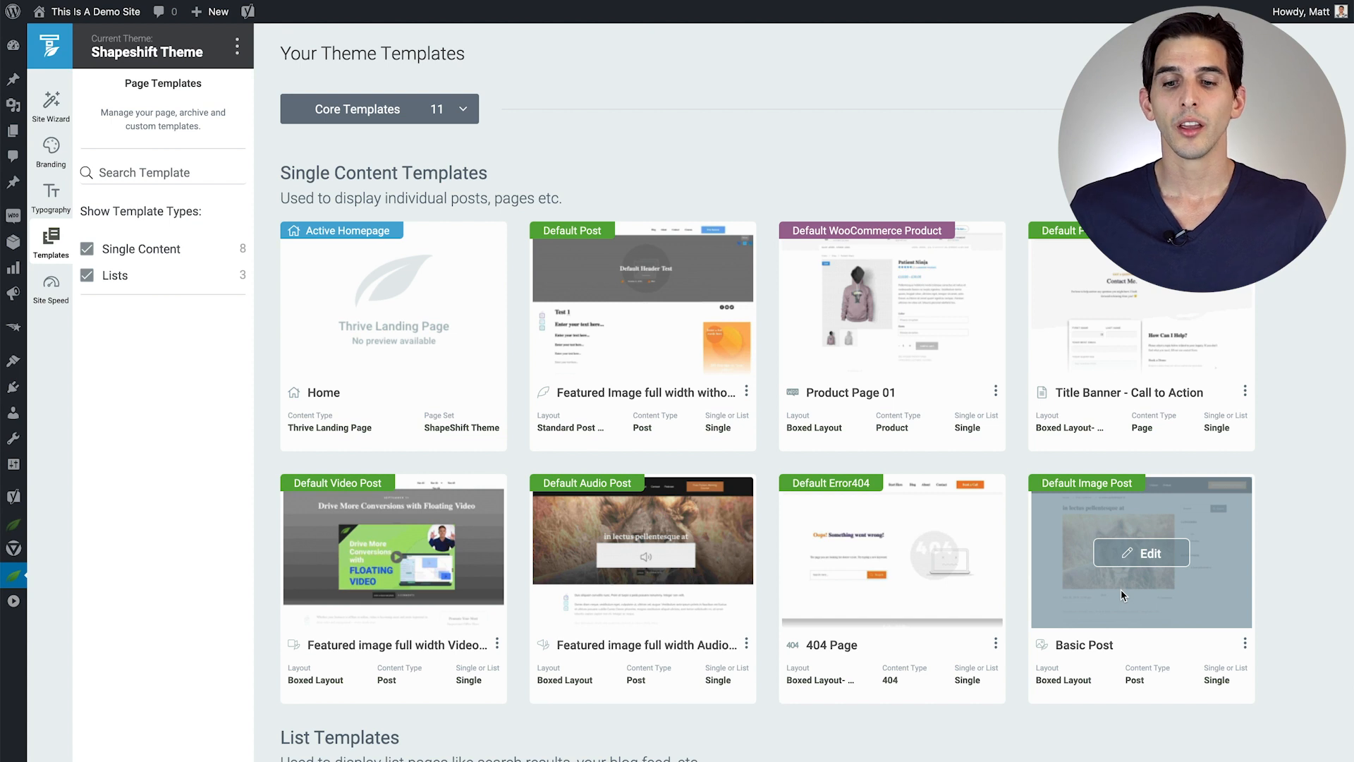
mouse_move(1119, 316)
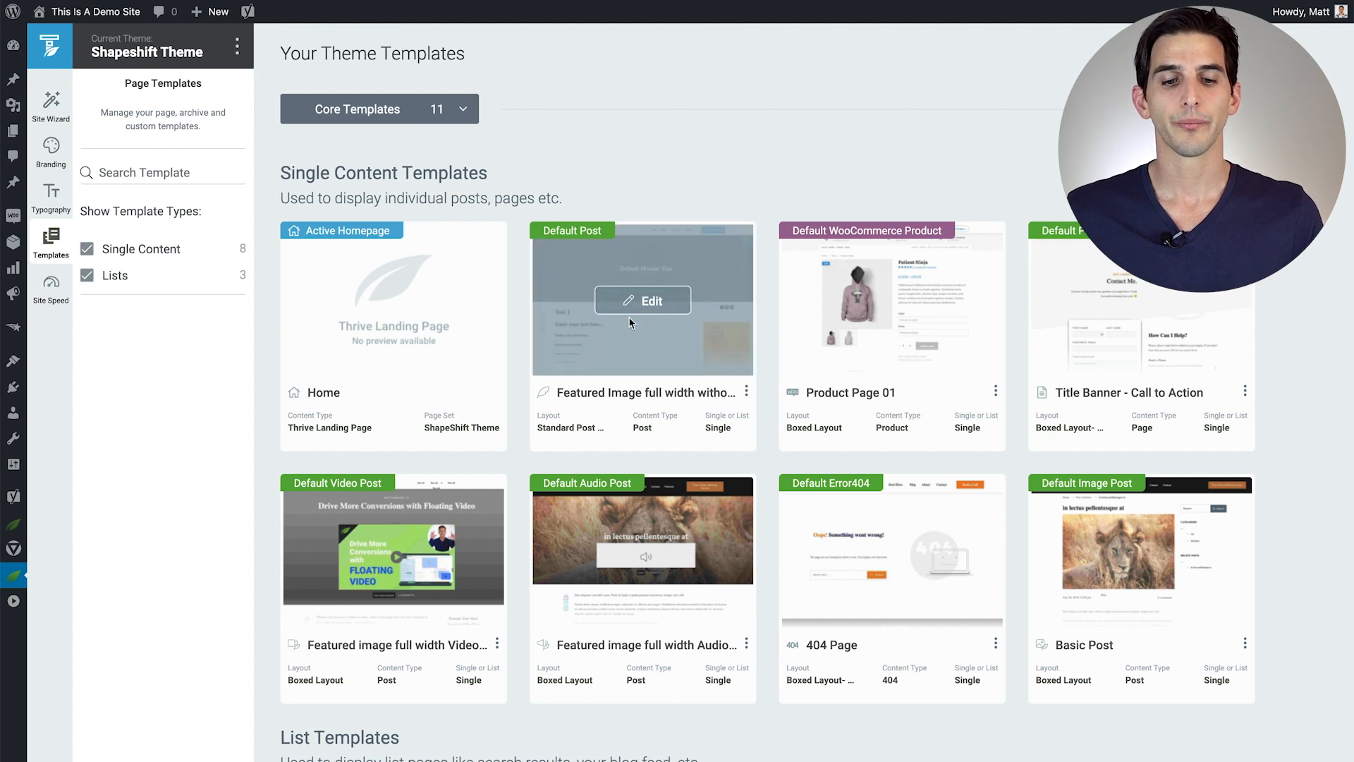
click(635, 303)
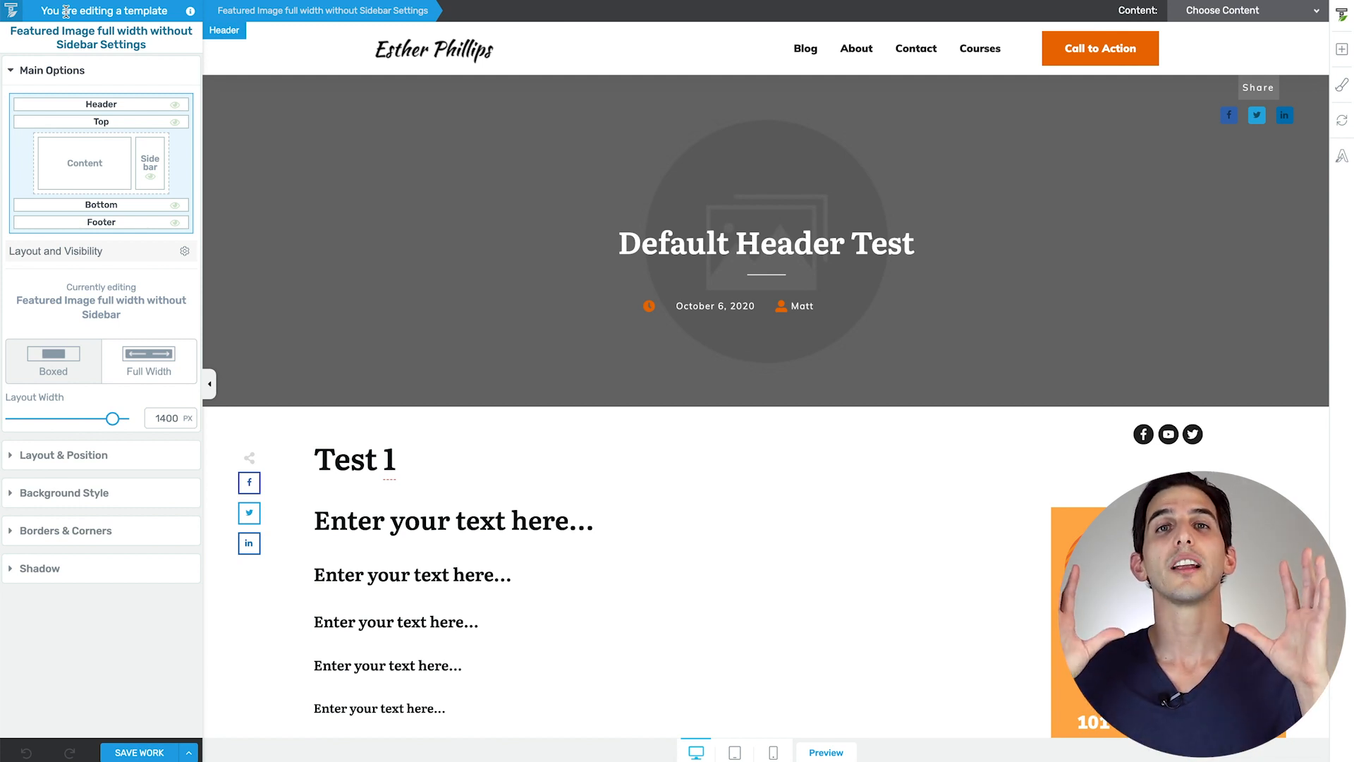
Step: Select the template's header and look through the available replacement sections, including My Saved Header Sections
click(316, 63)
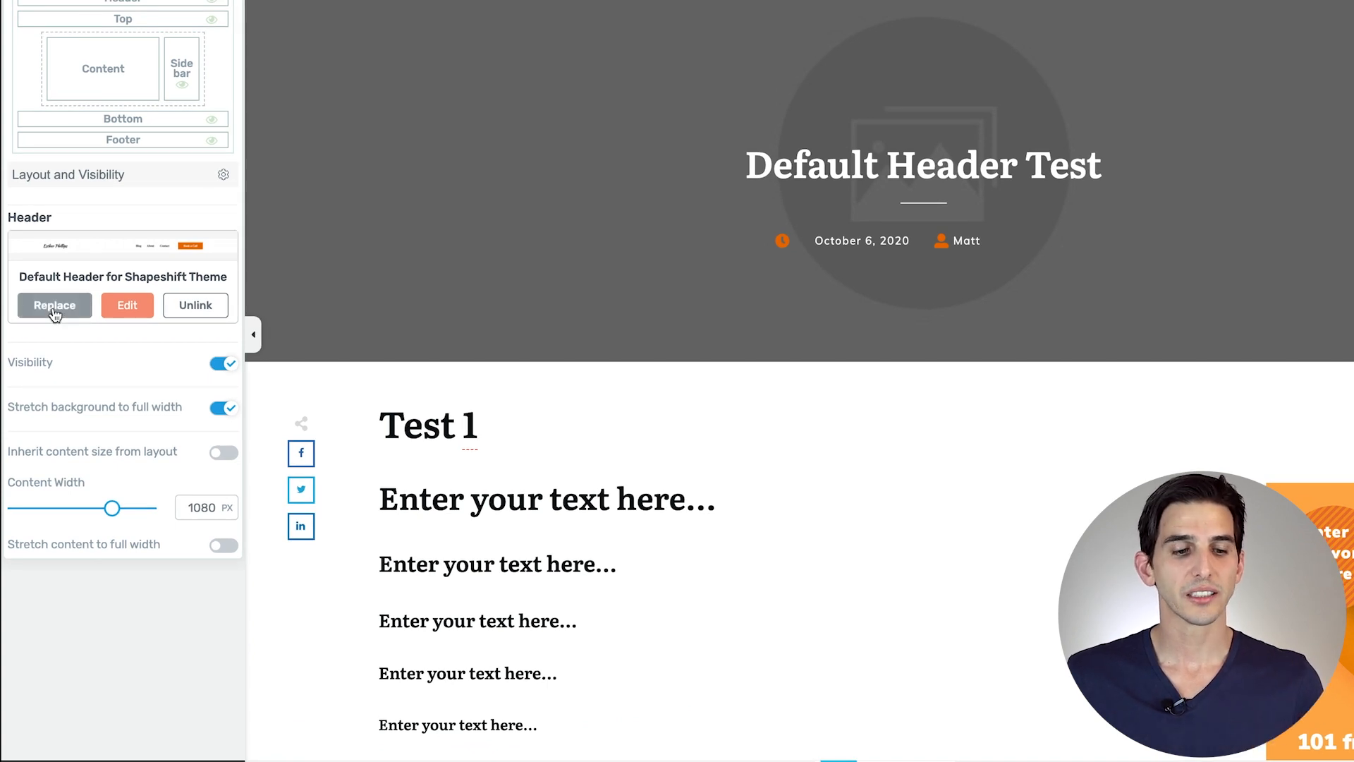
click(54, 308)
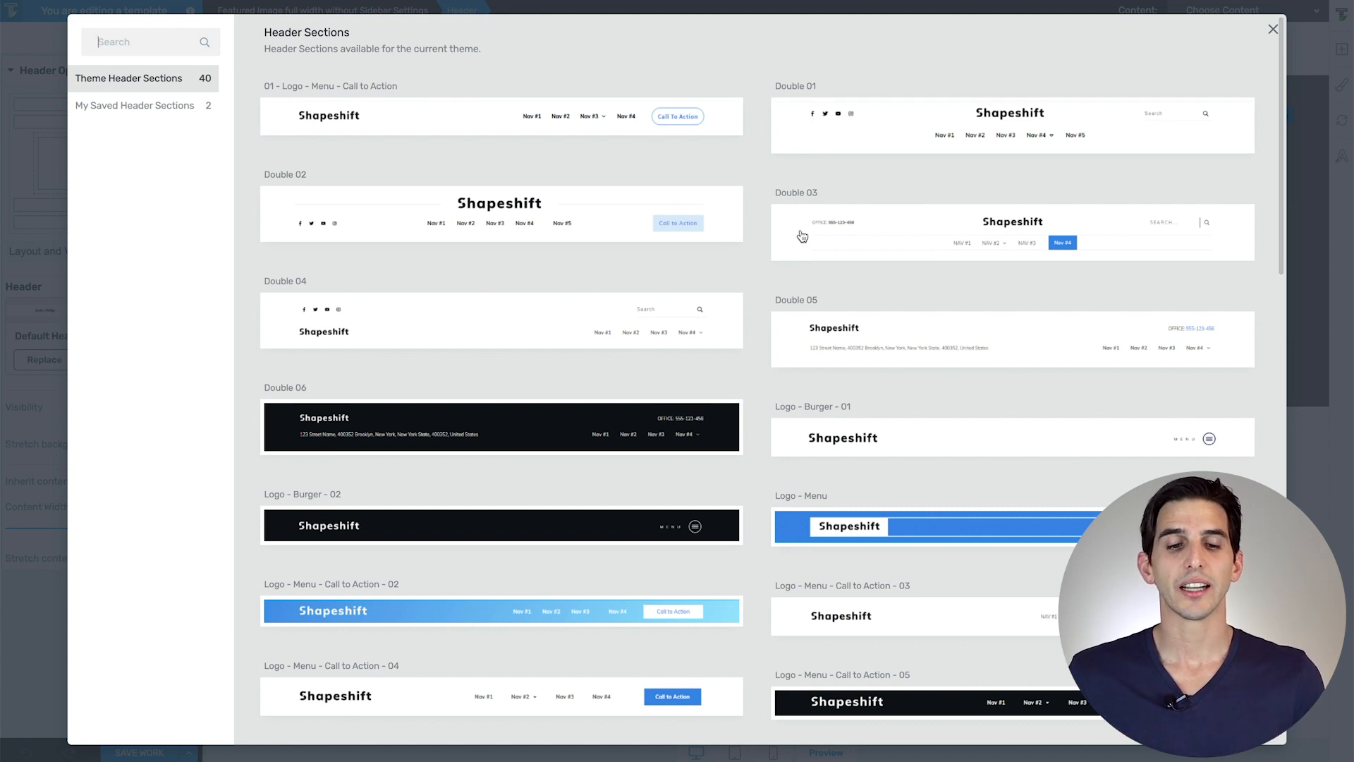
click(138, 106)
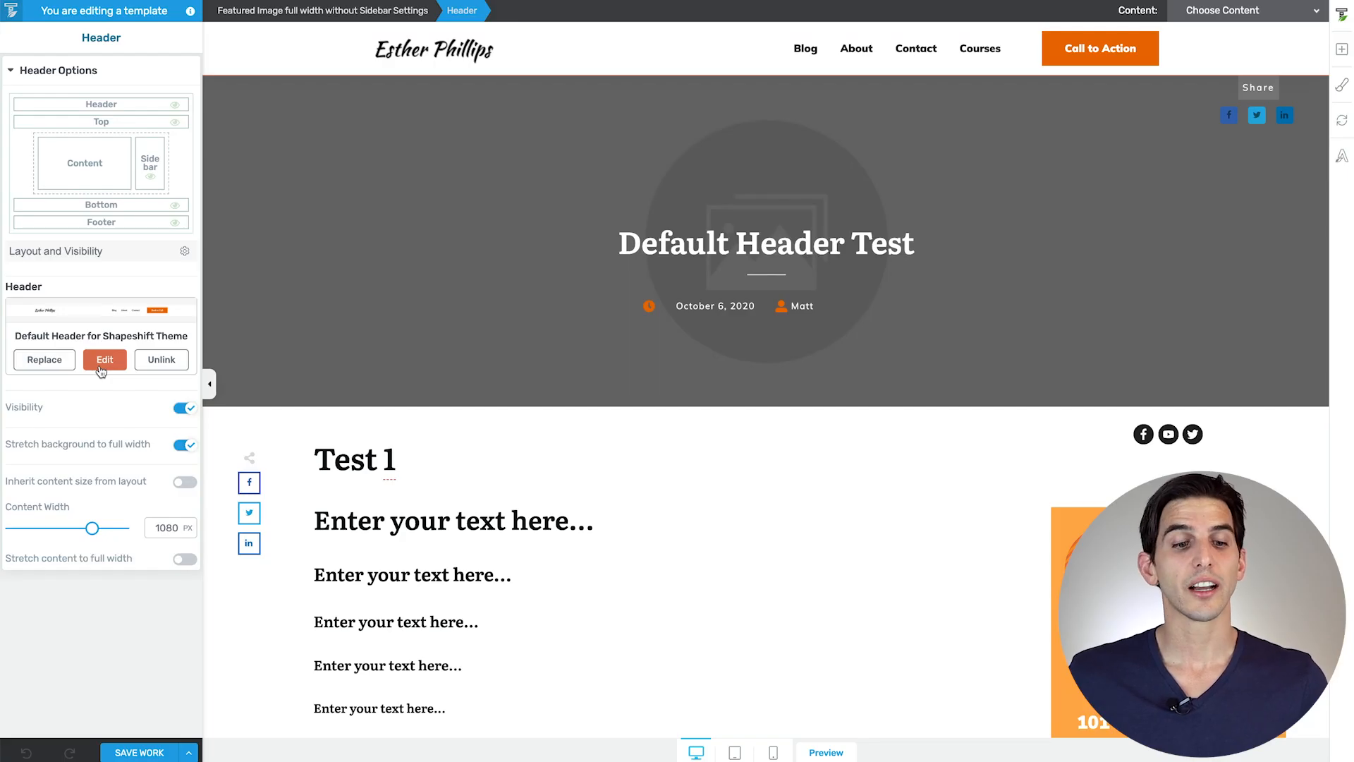
Step: Edit the default header, set its Call to Action button's master color to #c3e1ef, and save the work
click(100, 365)
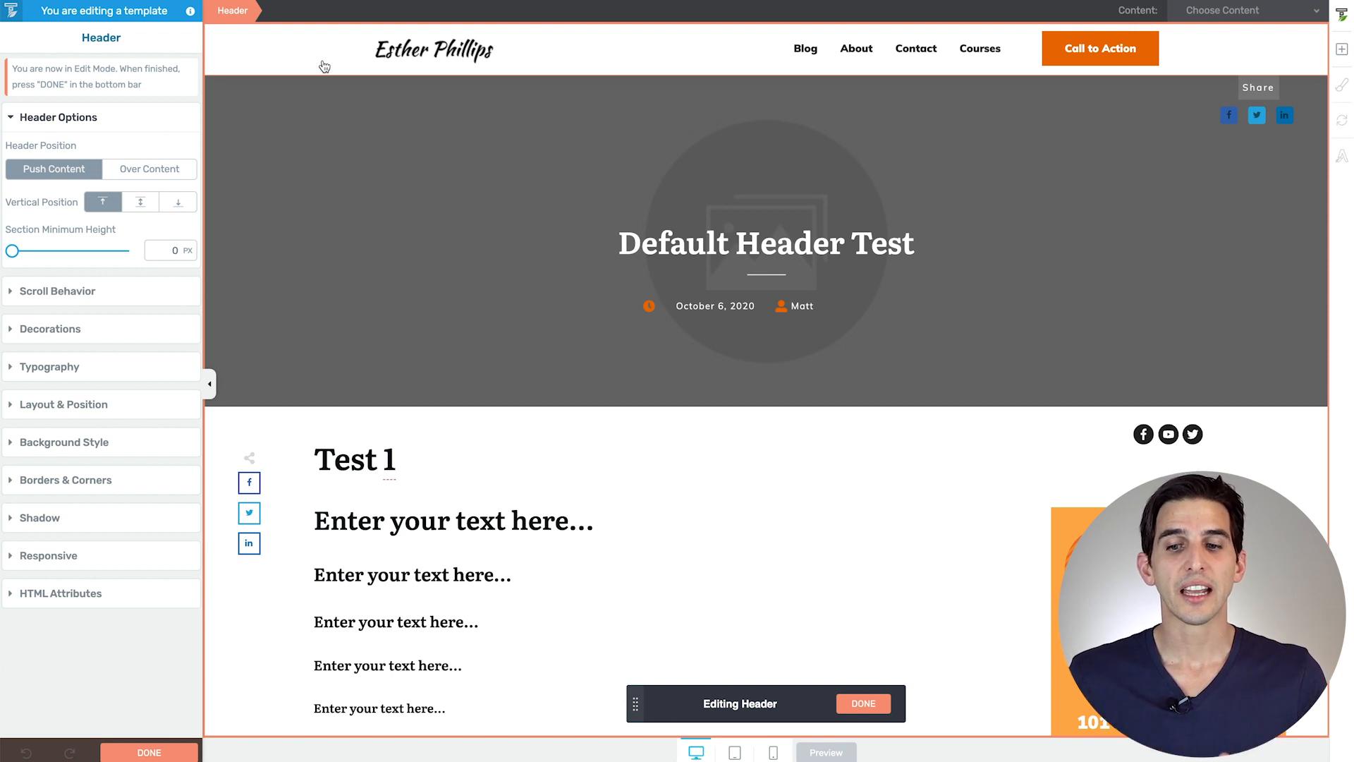
click(1050, 58)
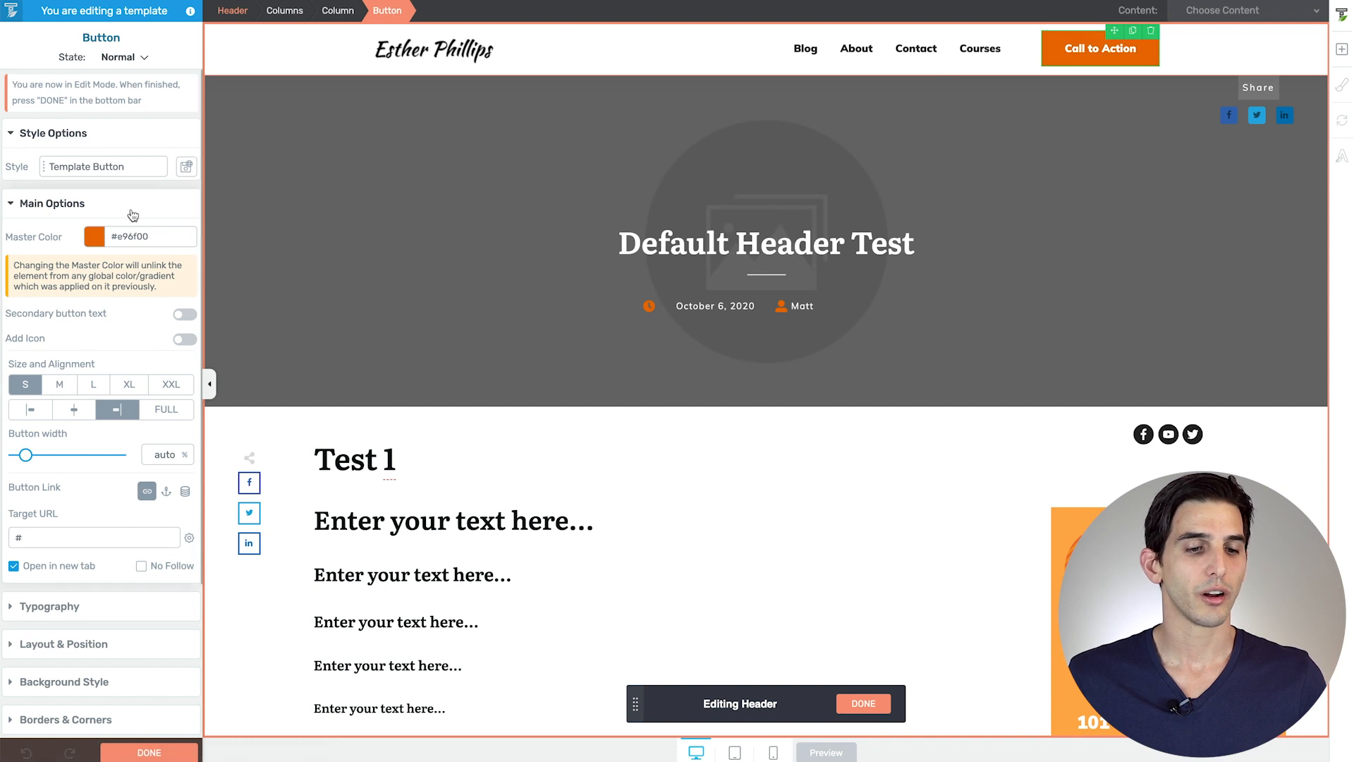
click(101, 242)
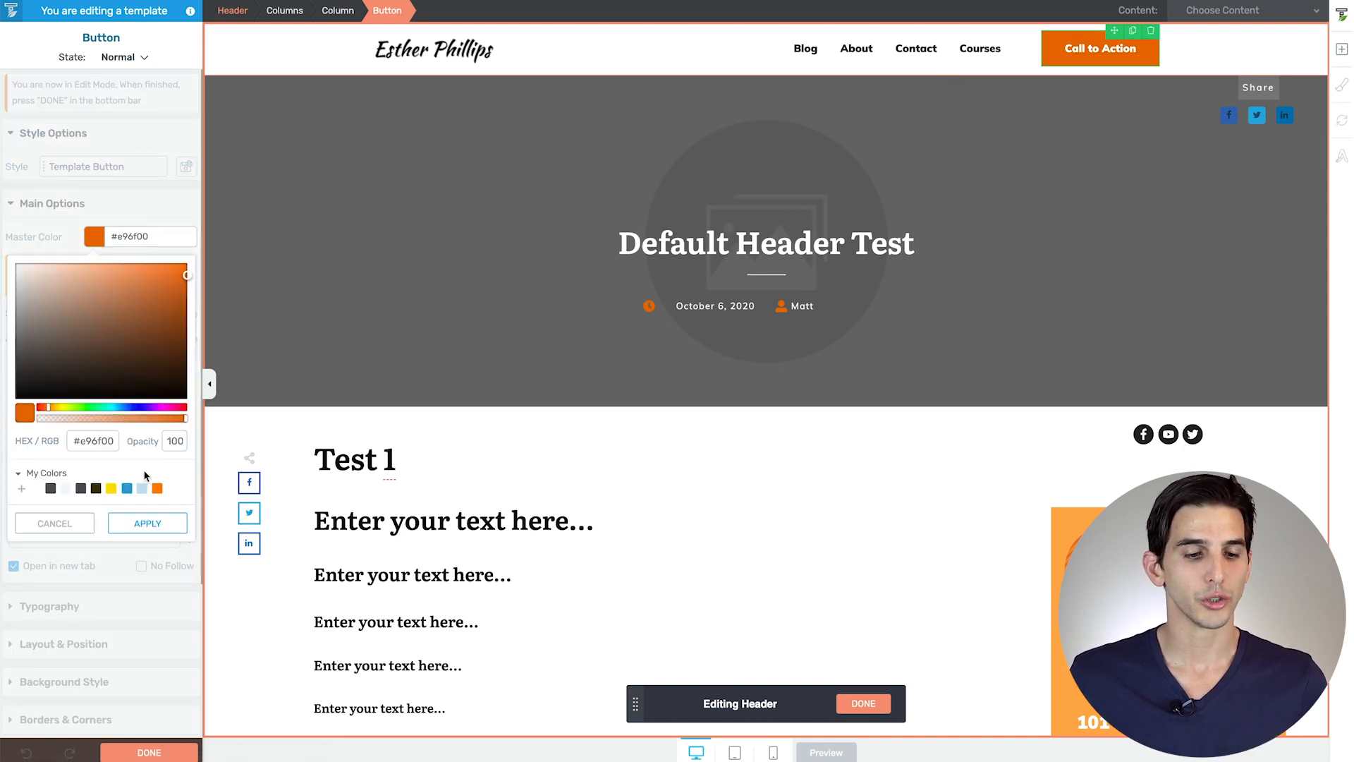
click(142, 489)
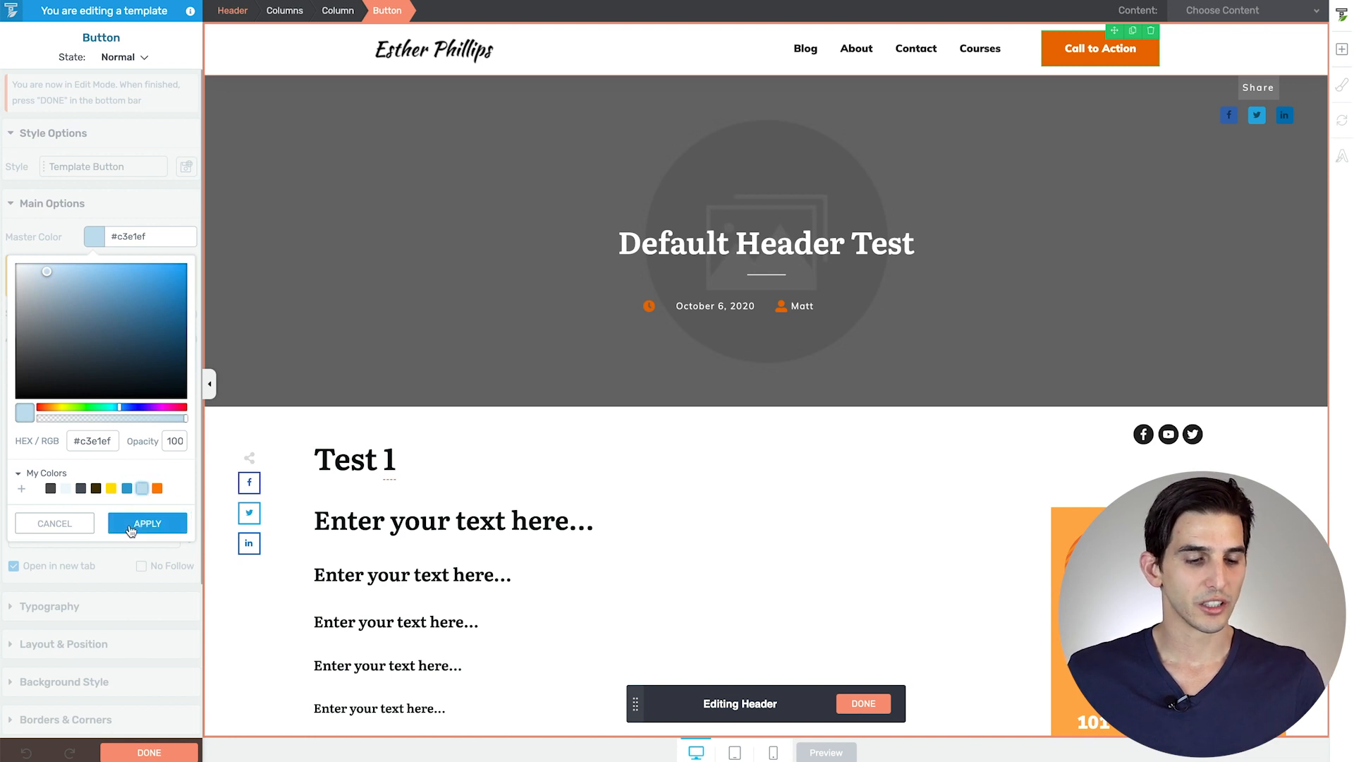
click(131, 528)
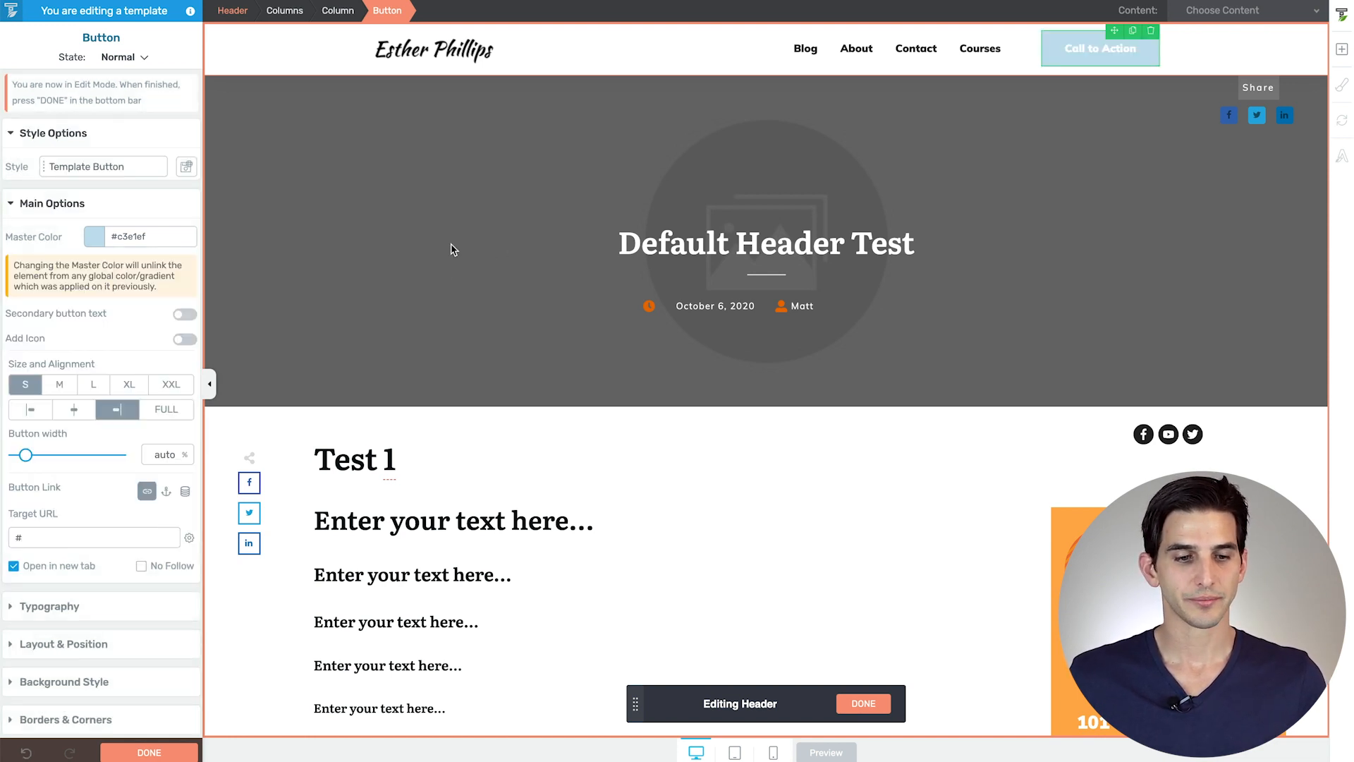
click(864, 704)
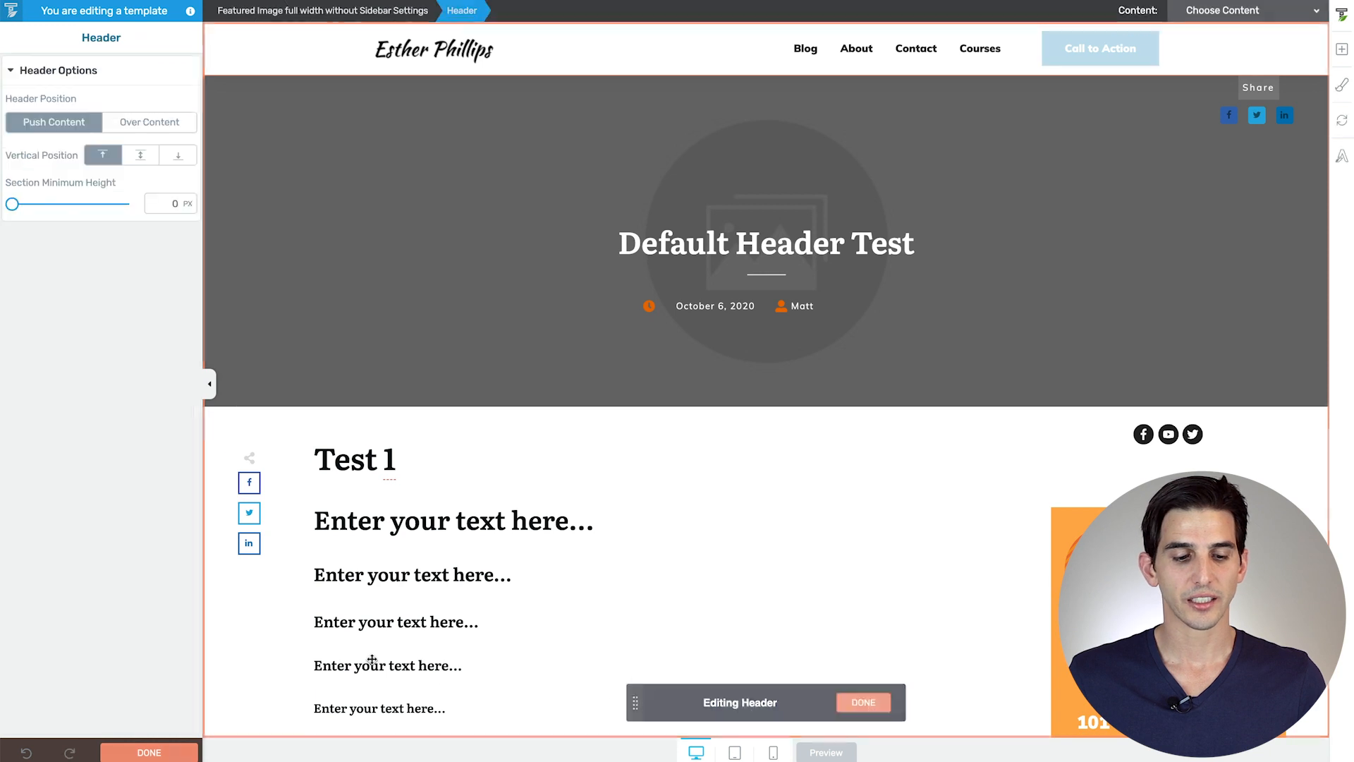
click(139, 752)
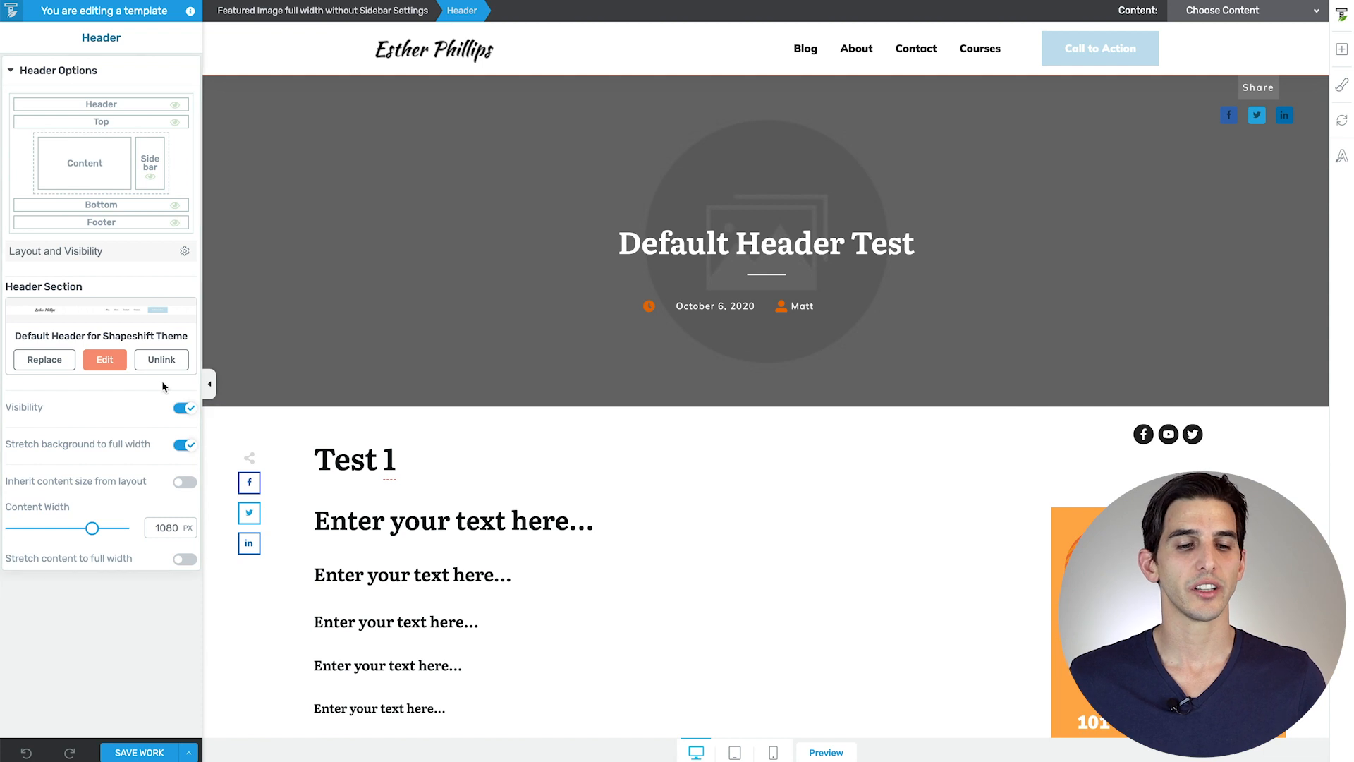
Step: Unlink the header from the default and save it to the library as "Custom Header Test"
click(161, 361)
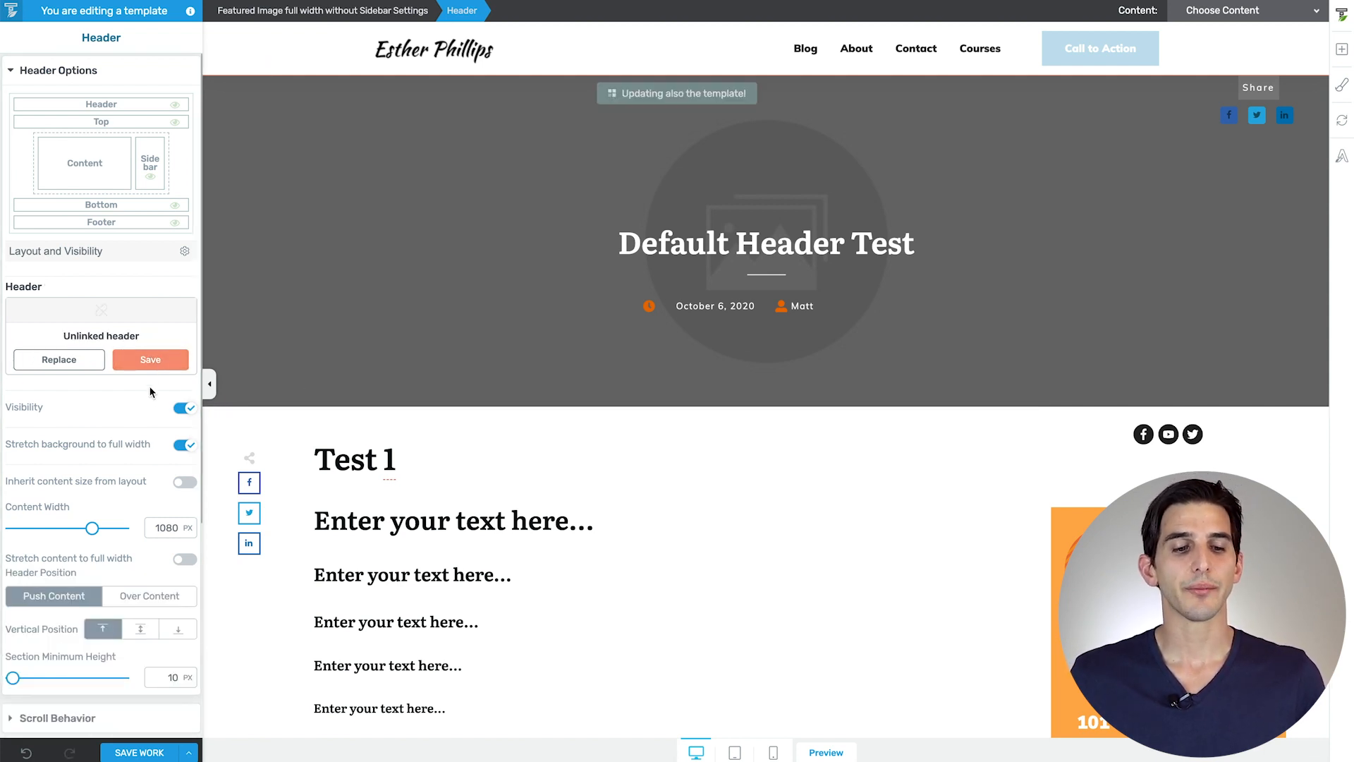
click(139, 360)
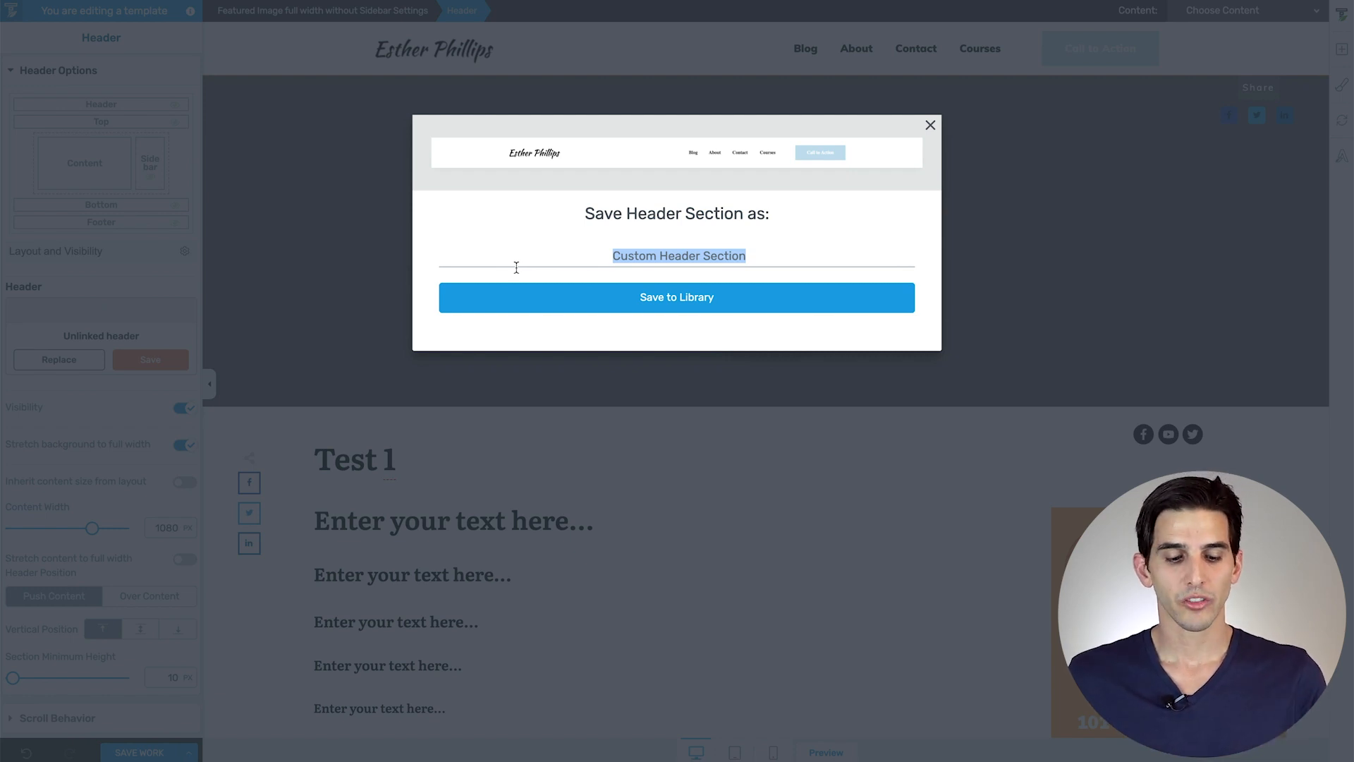
text(Cust)
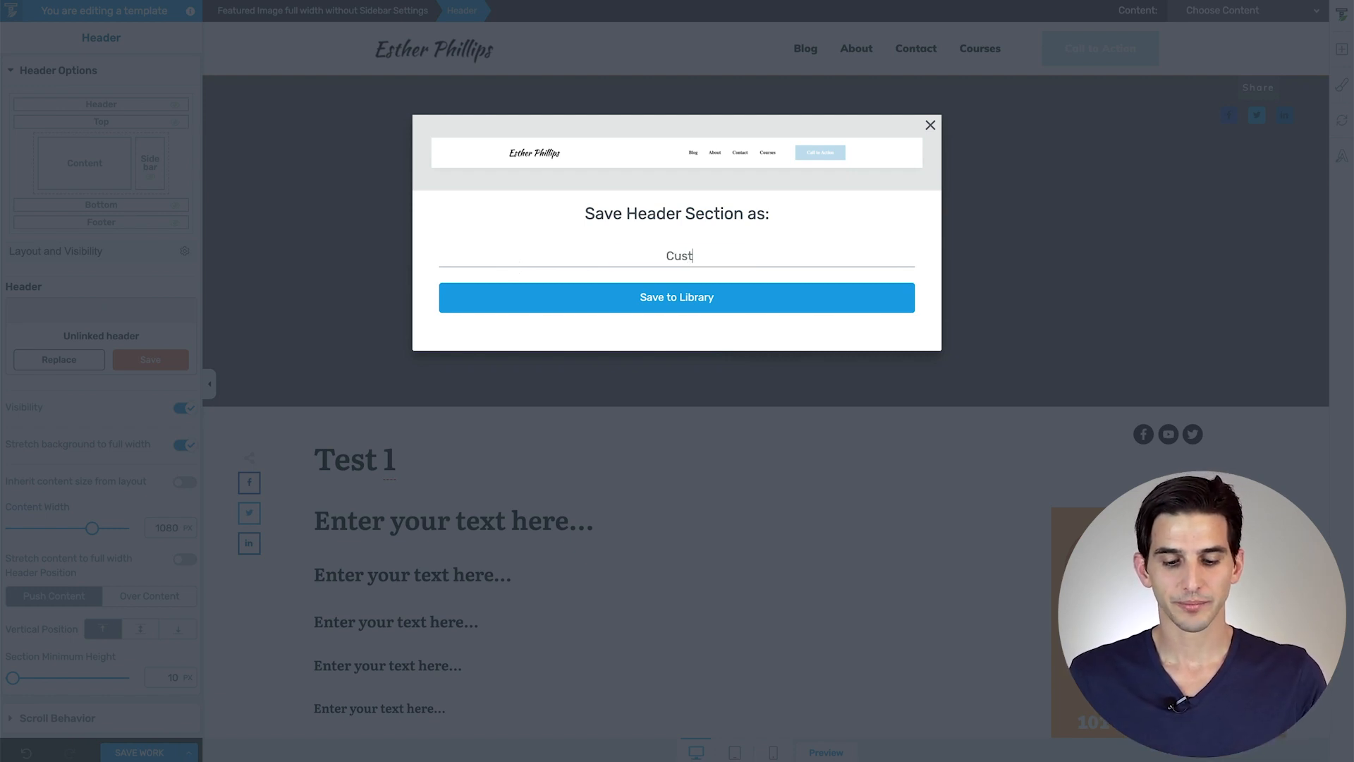
text(om He)
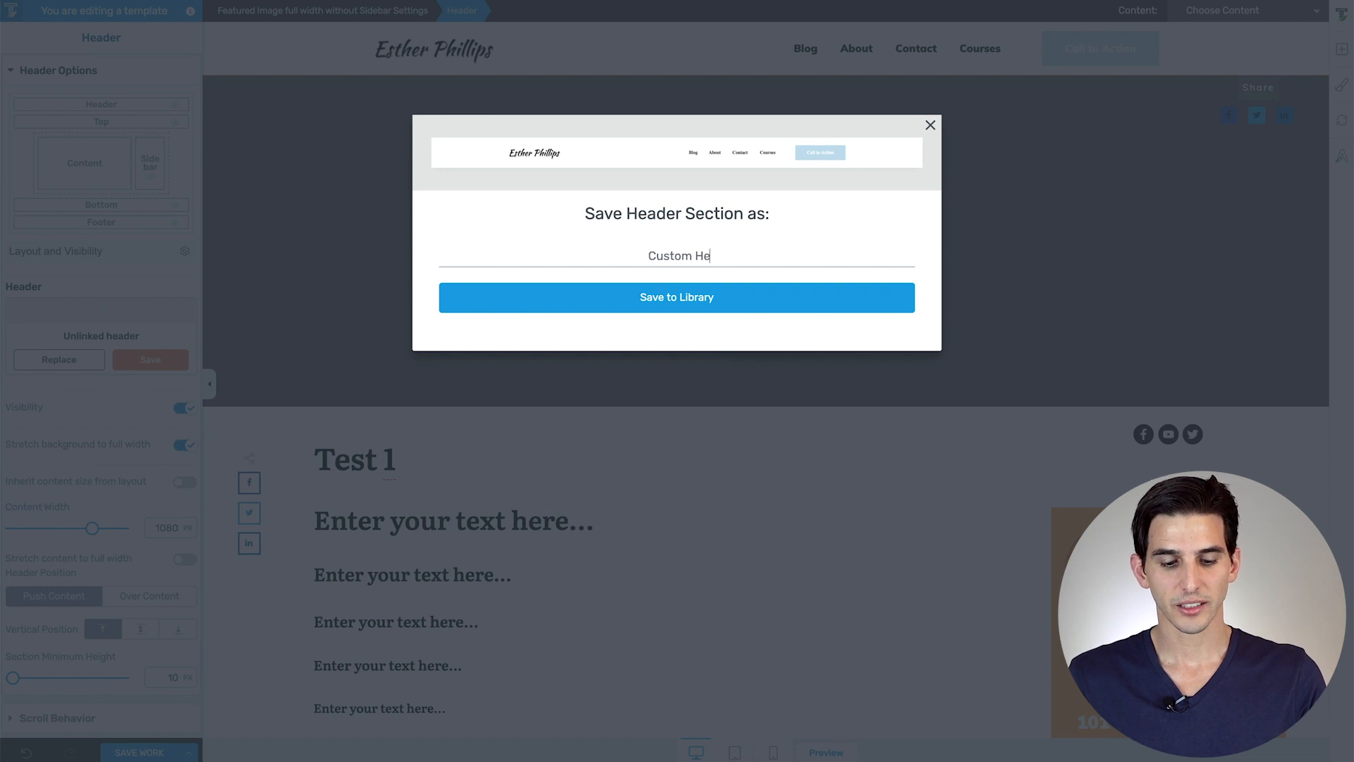
text(ader Test)
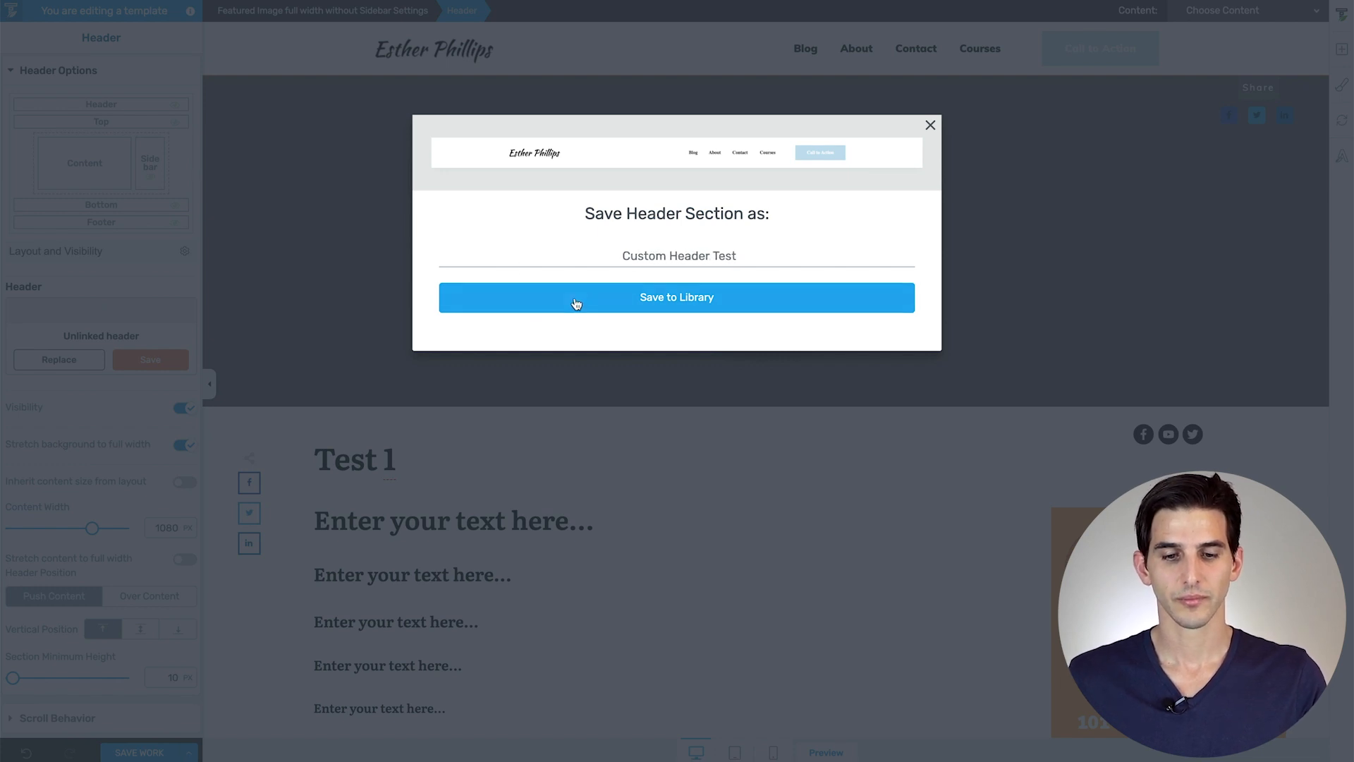
click(591, 300)
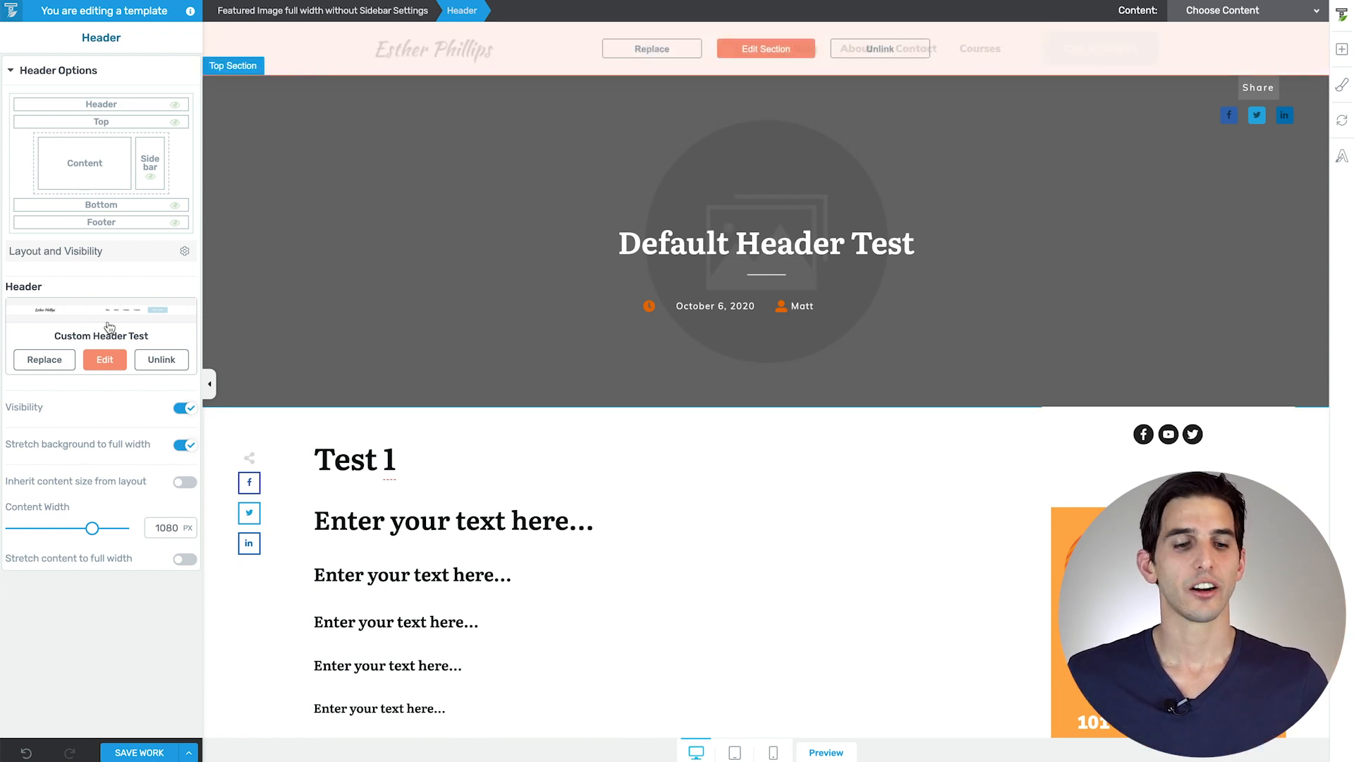
Step: Edit the Custom Header Test header, set its Call to Action button's master color to #fee001, and save the template
click(98, 360)
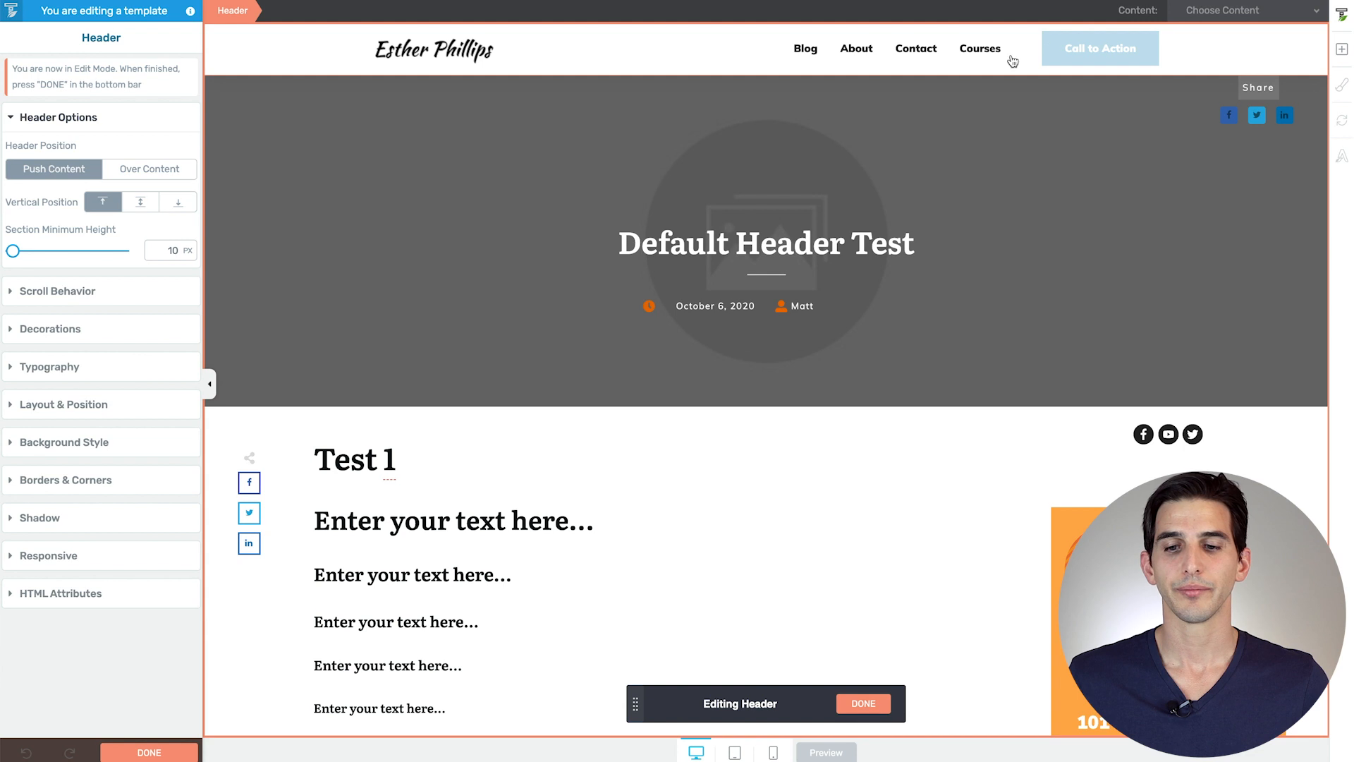
click(1046, 55)
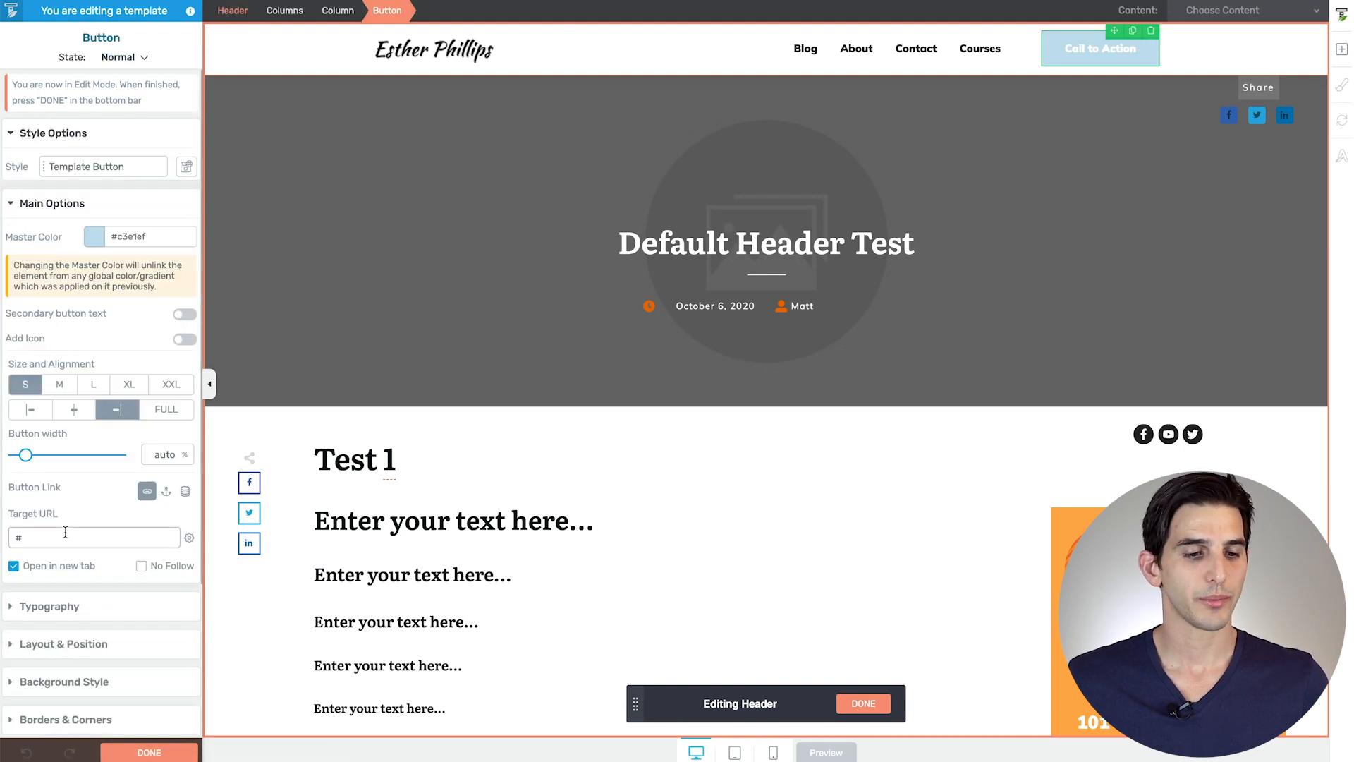
click(99, 247)
click(110, 497)
click(126, 525)
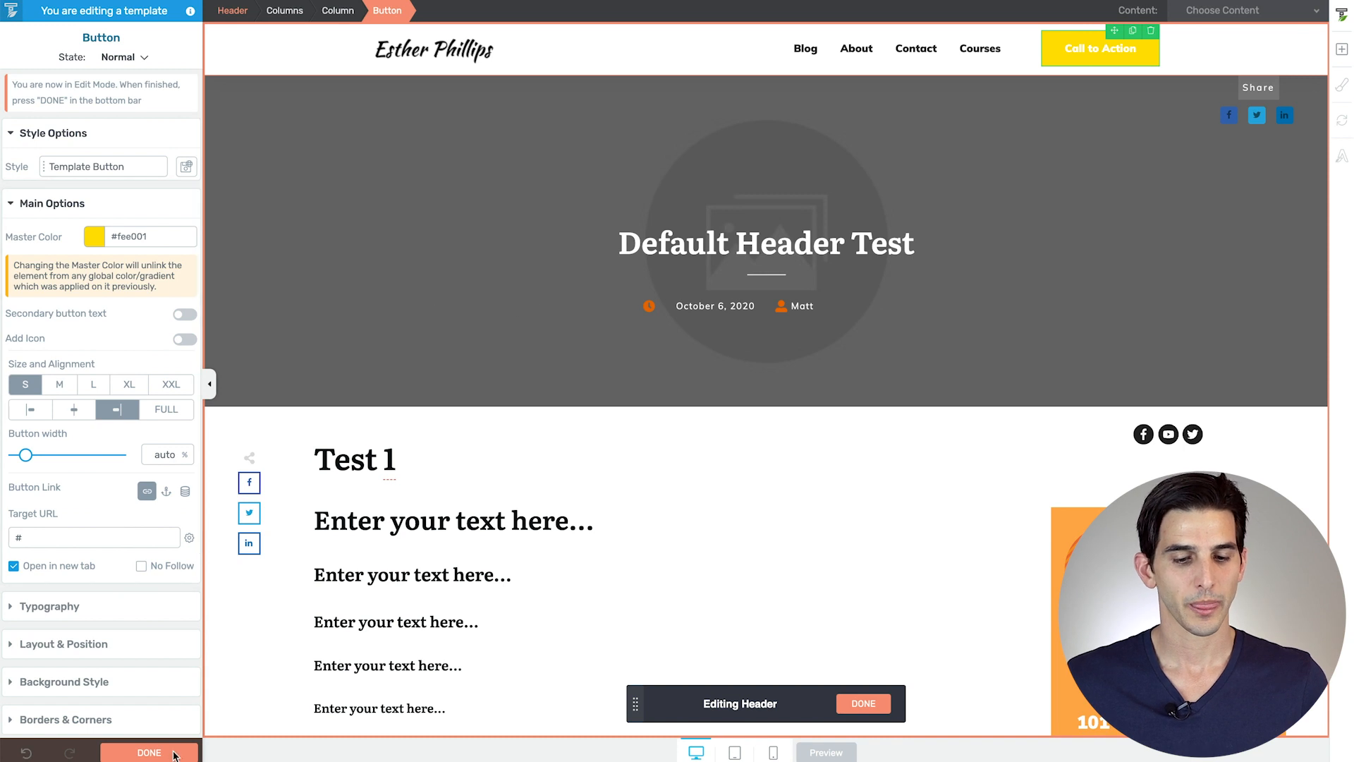
click(862, 703)
click(141, 753)
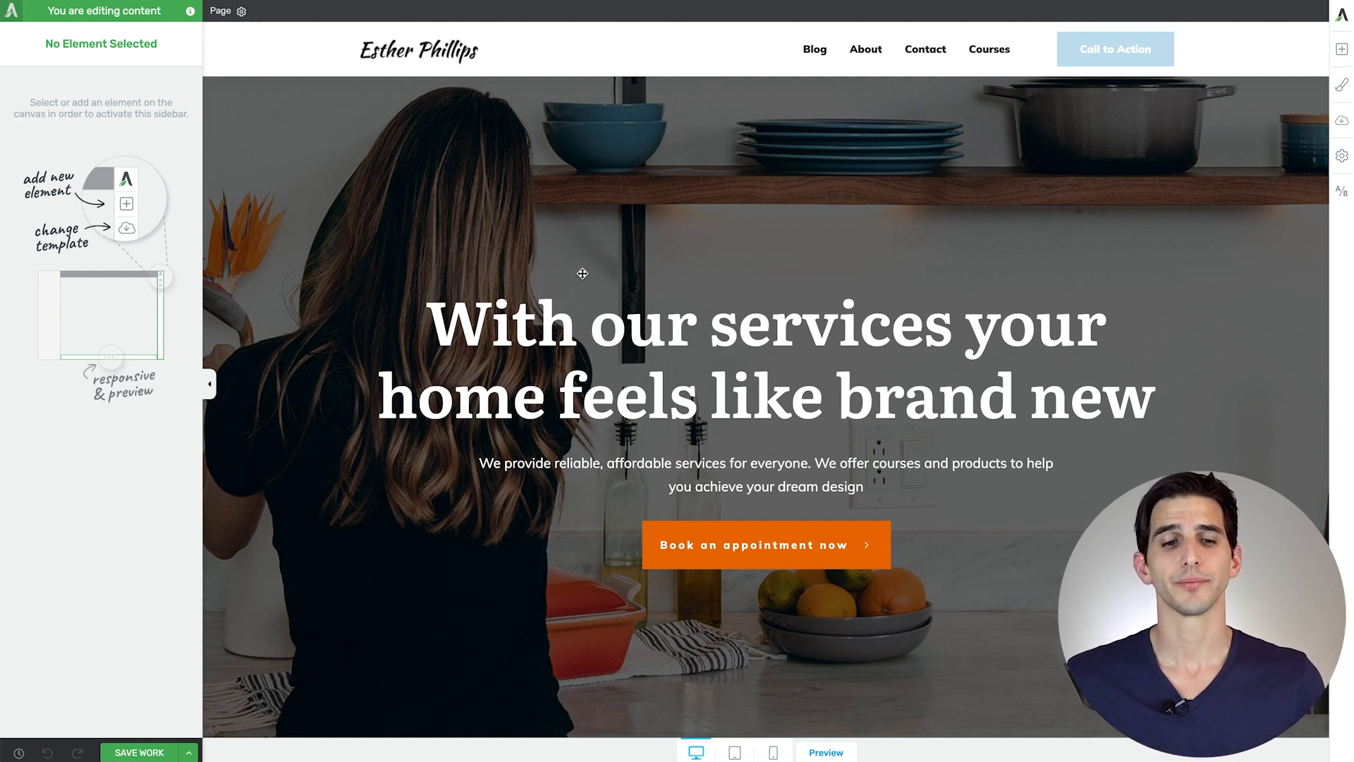
Step: Browse the landing page's saved headers and new header templates, and examine the header on the Studios example website while scrolling
click(285, 58)
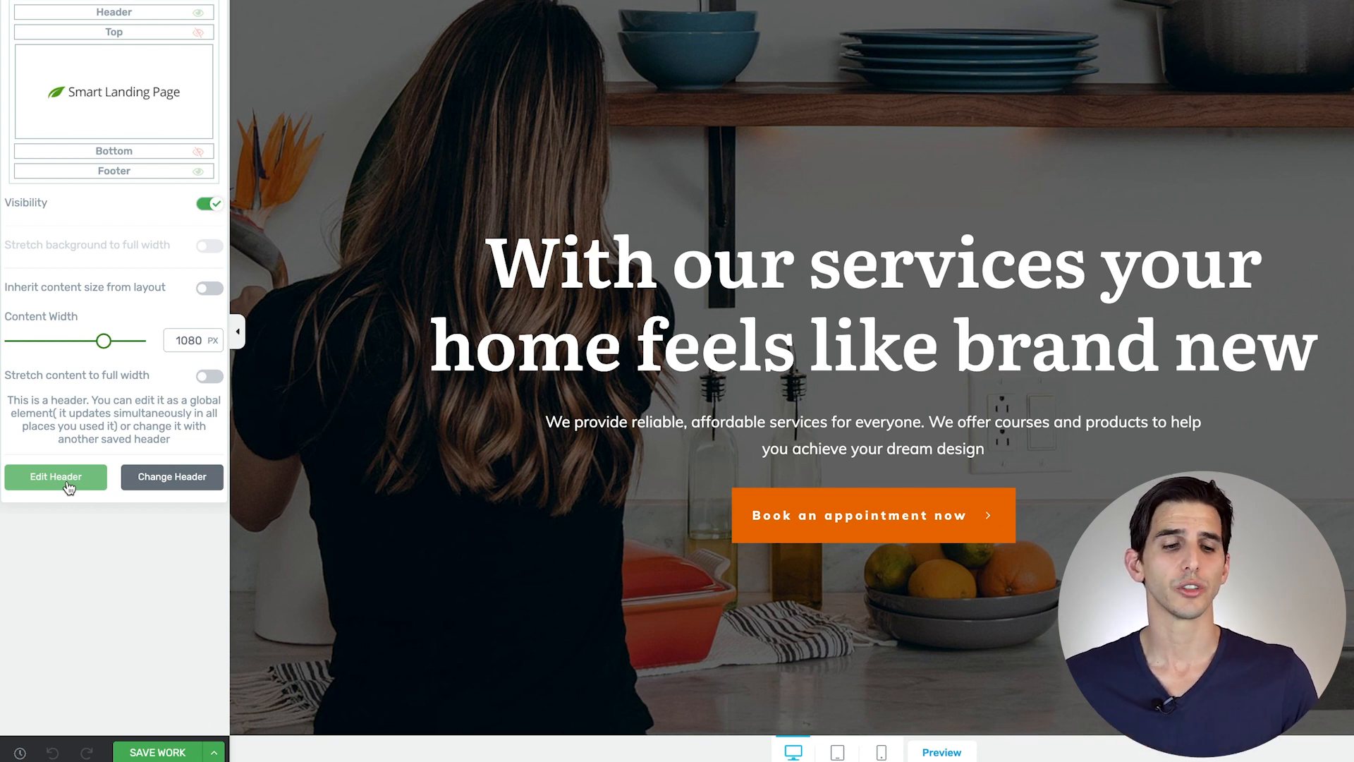
click(156, 483)
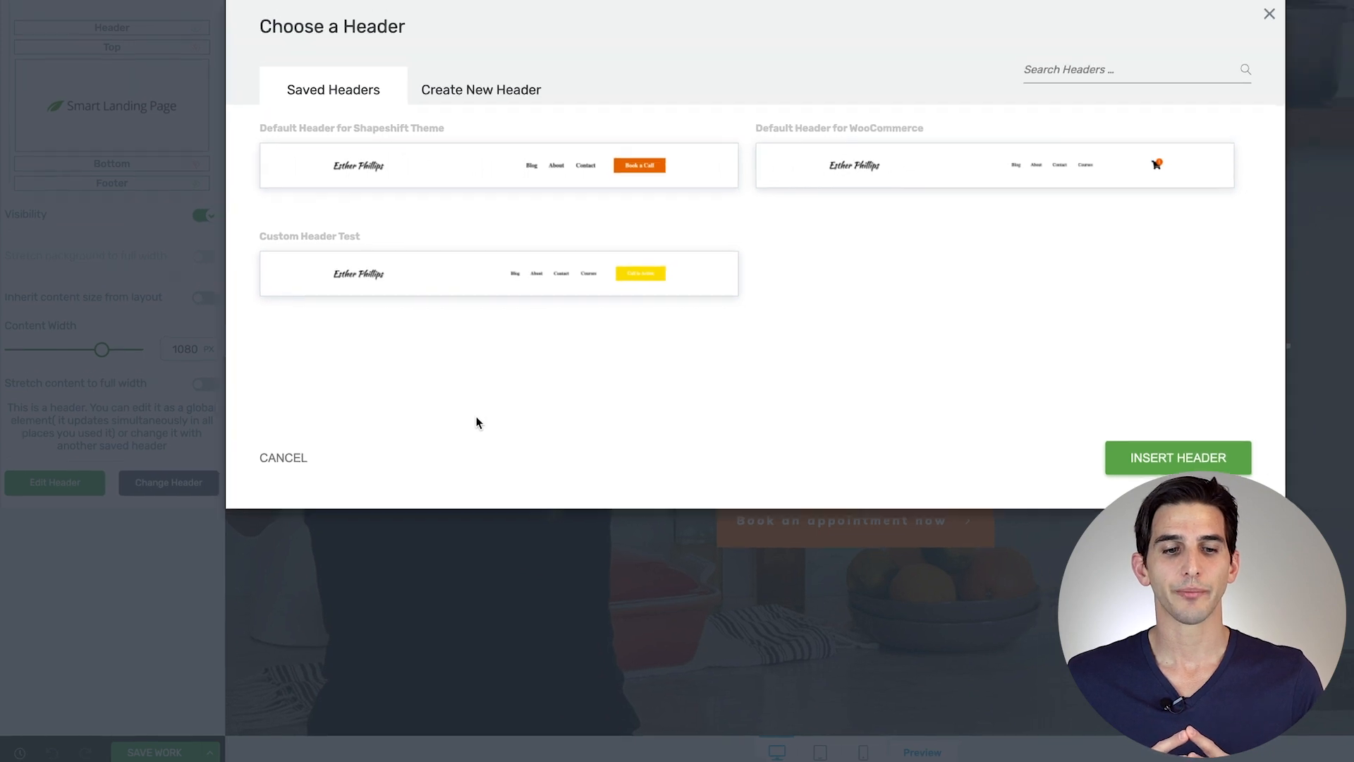
click(400, 324)
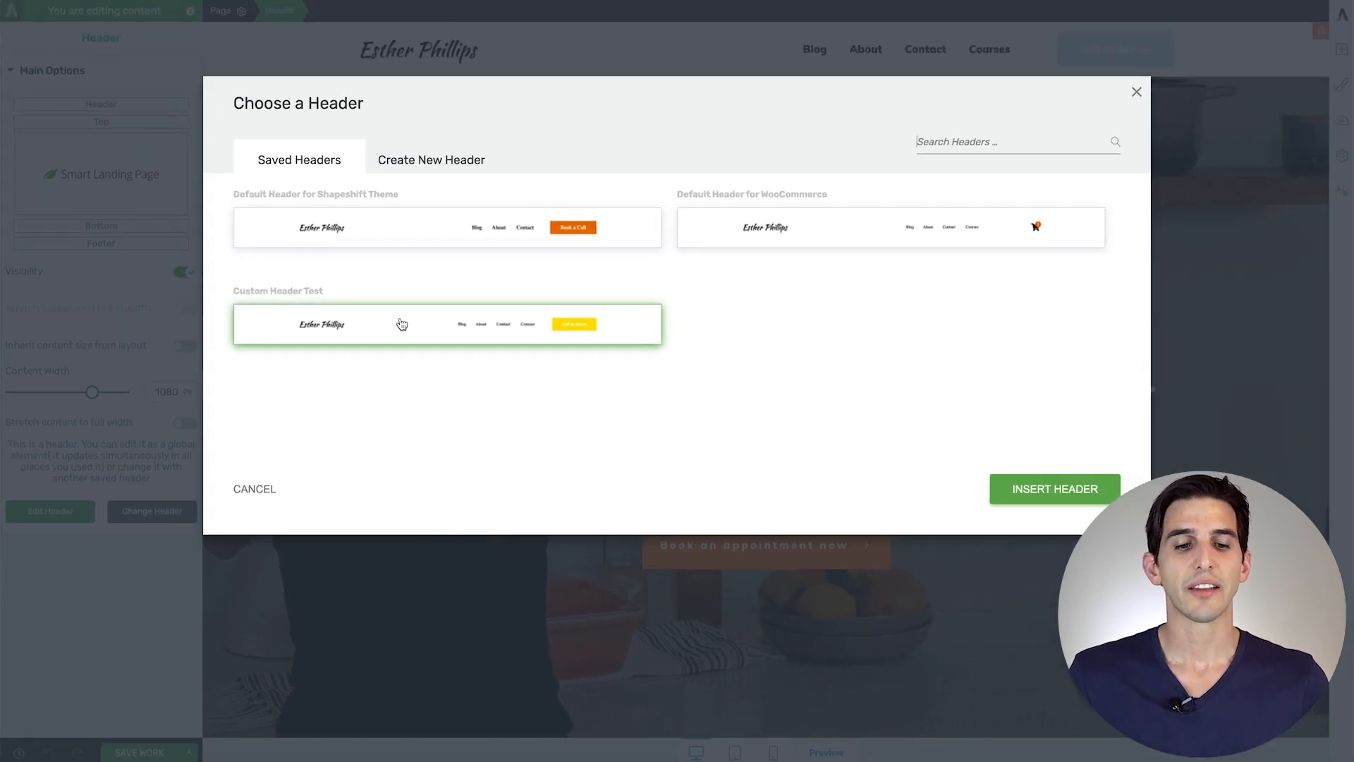
click(428, 164)
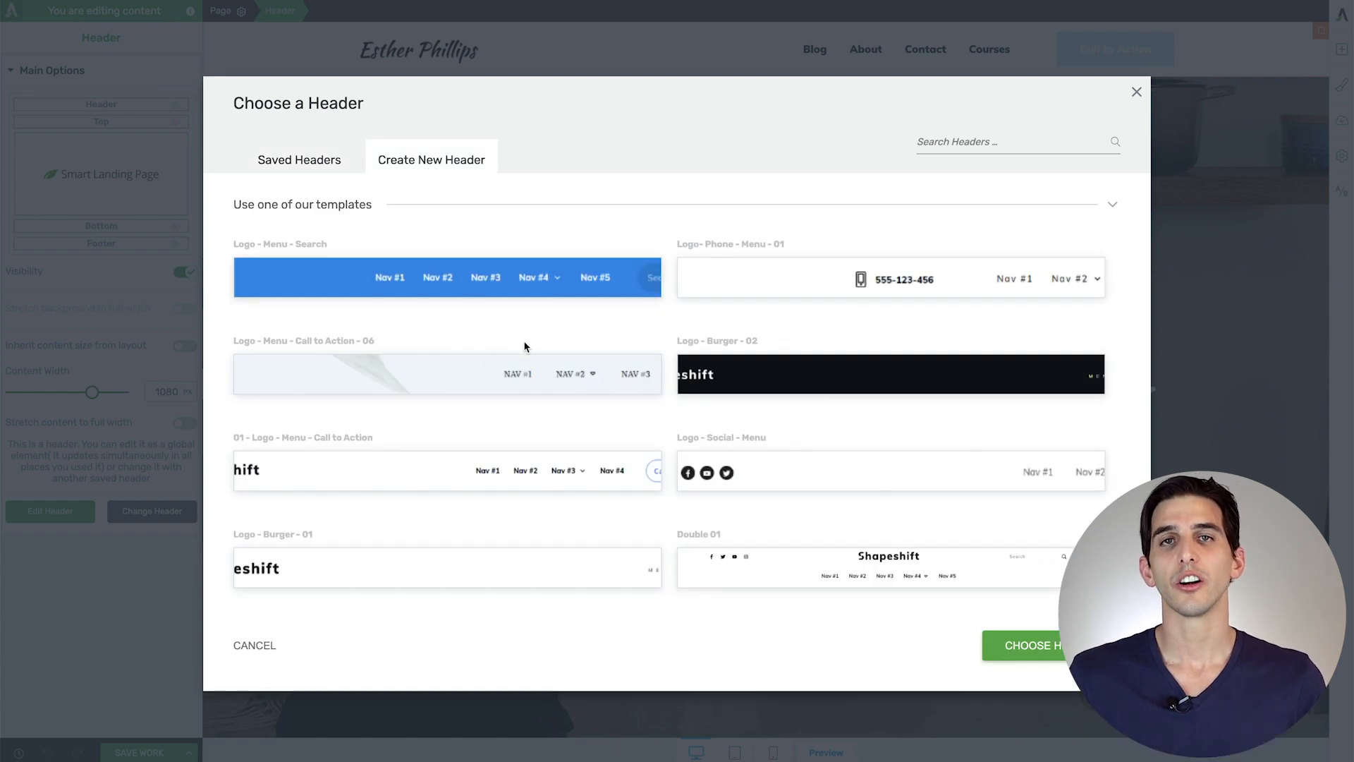
scroll(525, 346, down, 15)
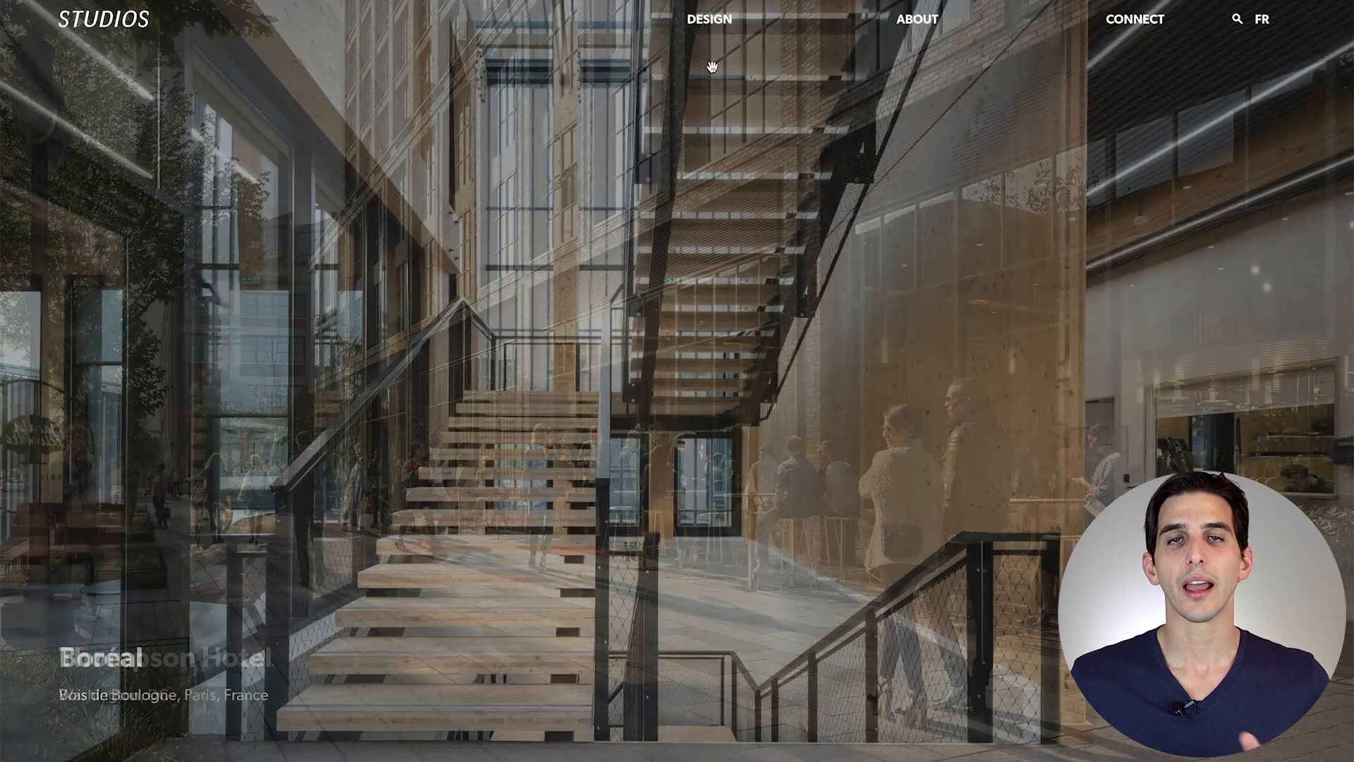
scroll(431, 113, down, 10)
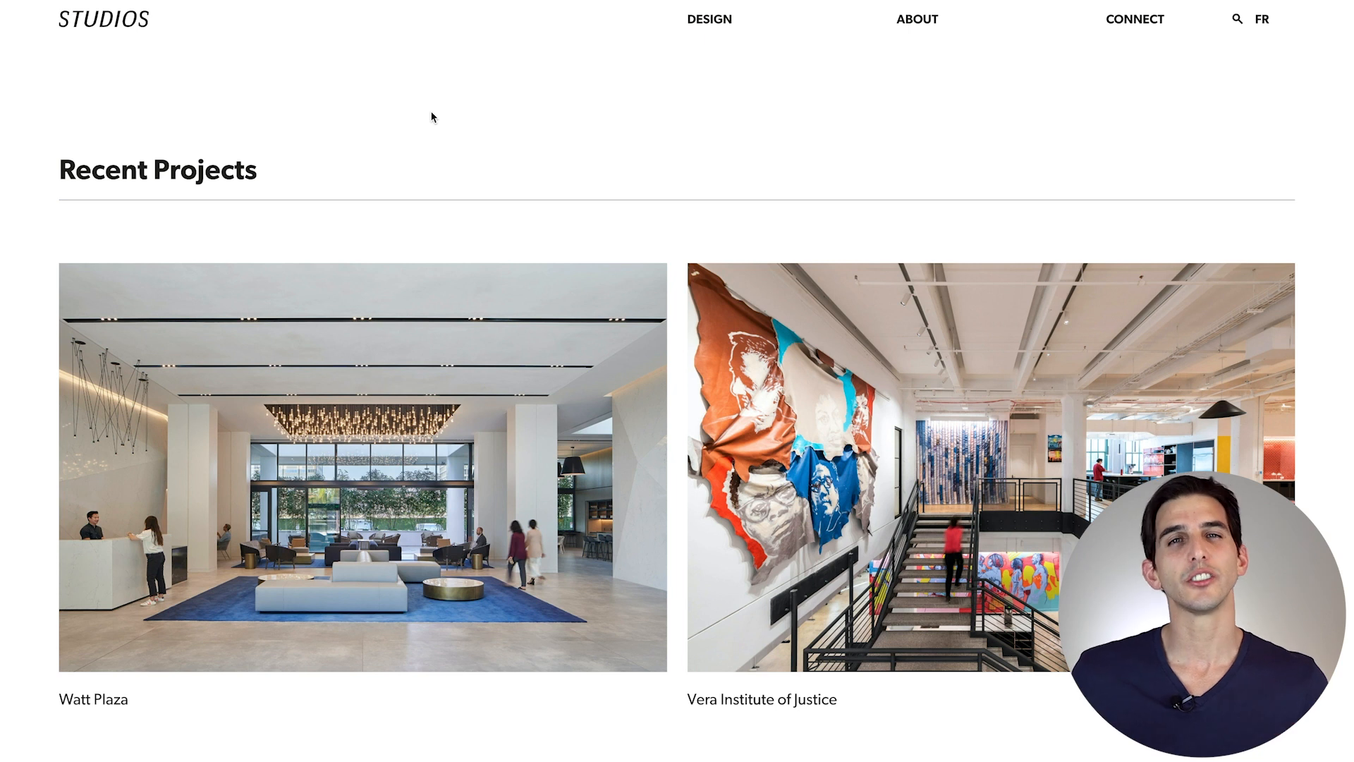
scroll(432, 117, down, 1)
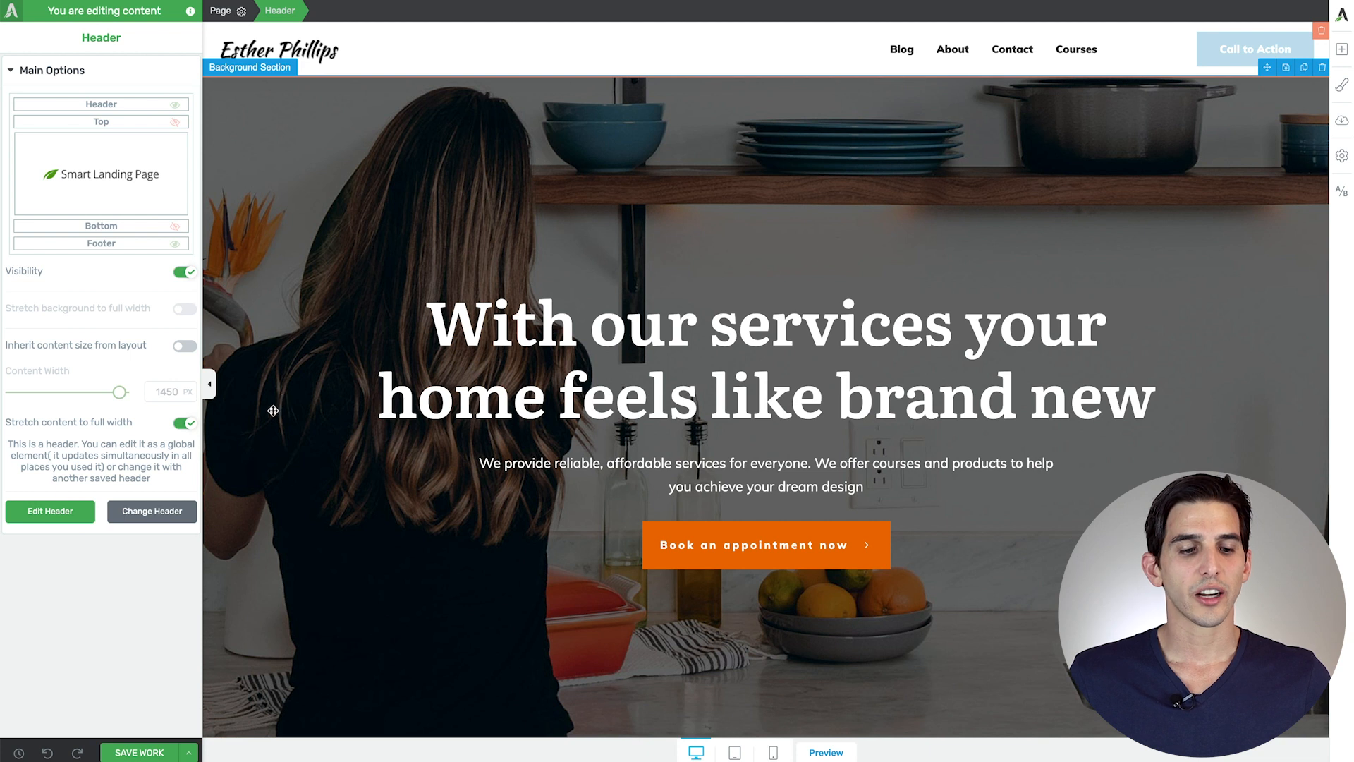
Step: Replace the landing page's header with a new one based on the Basic Light template, named "Simple Sticky Transition Header"
click(173, 521)
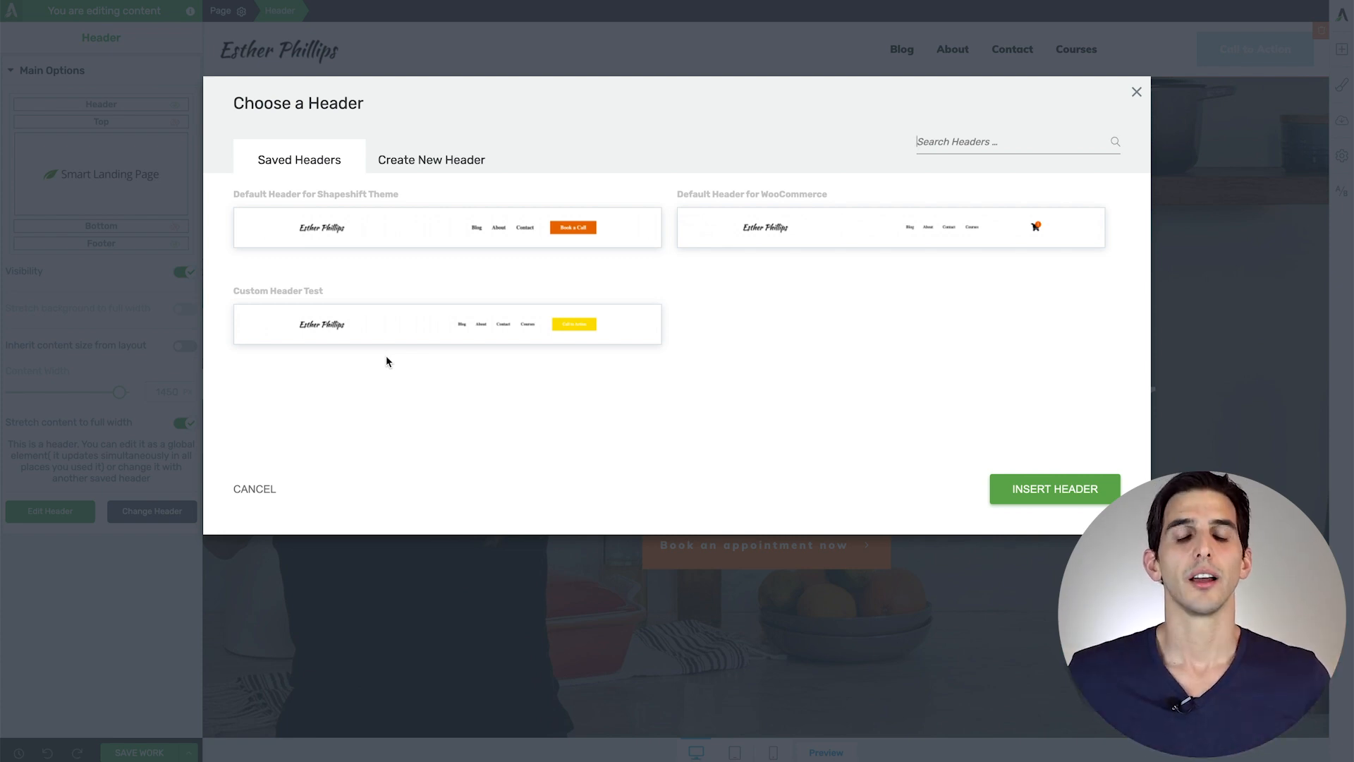
click(444, 161)
scroll(459, 318, down, 15)
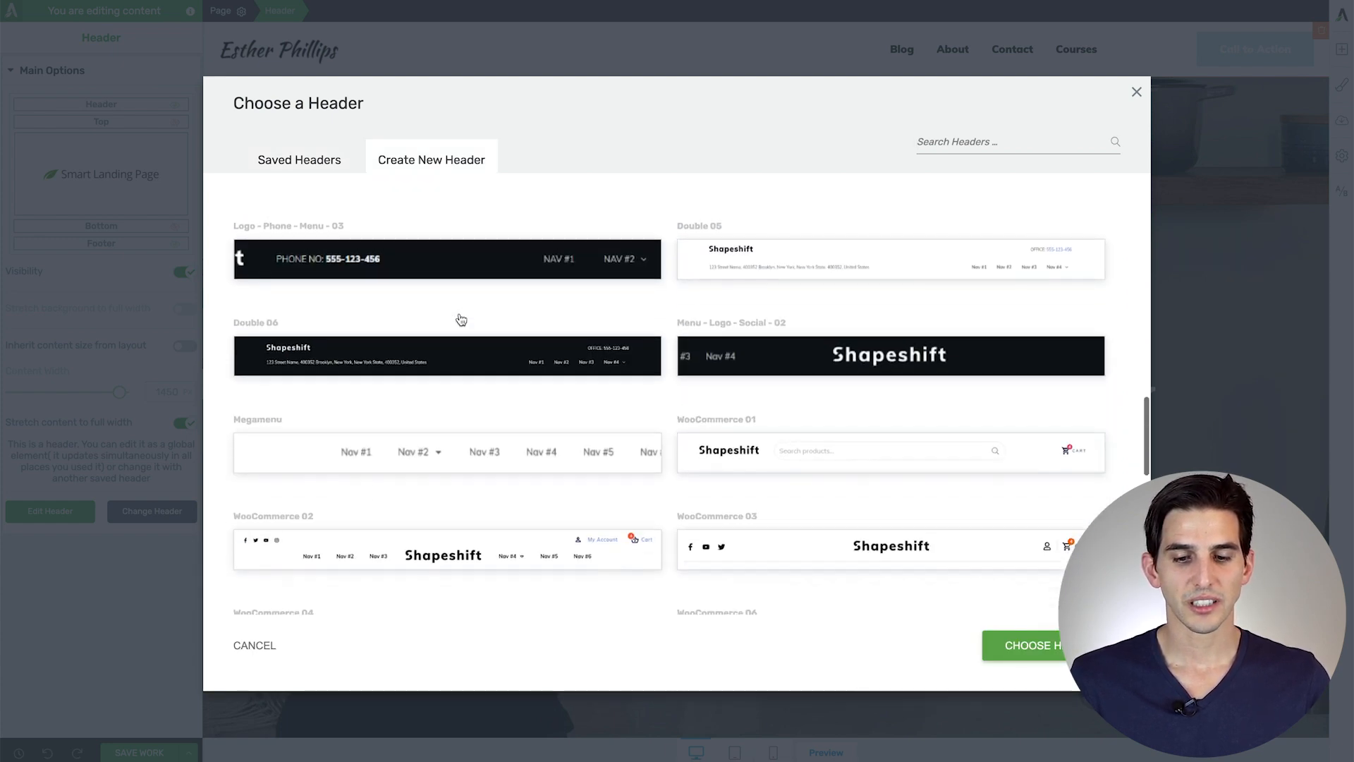
scroll(546, 394, down, 7)
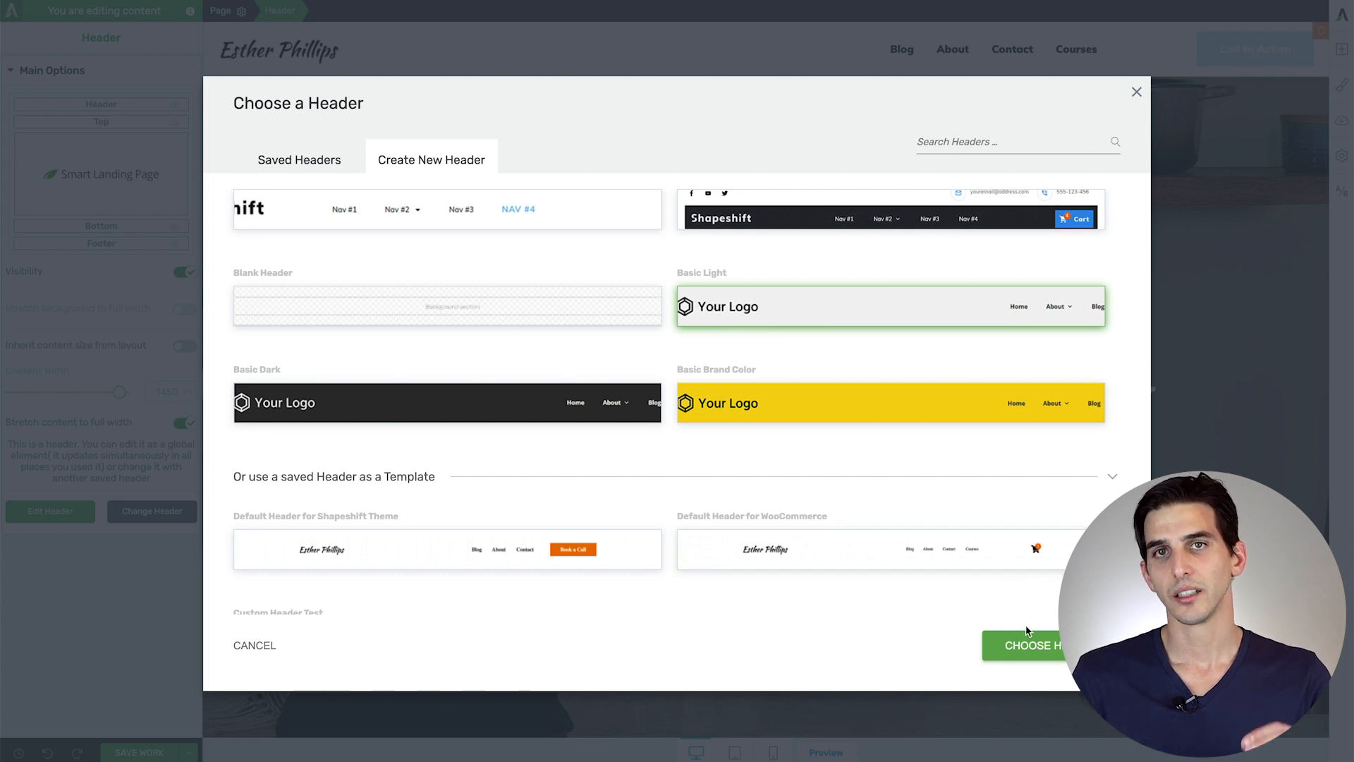
click(1029, 655)
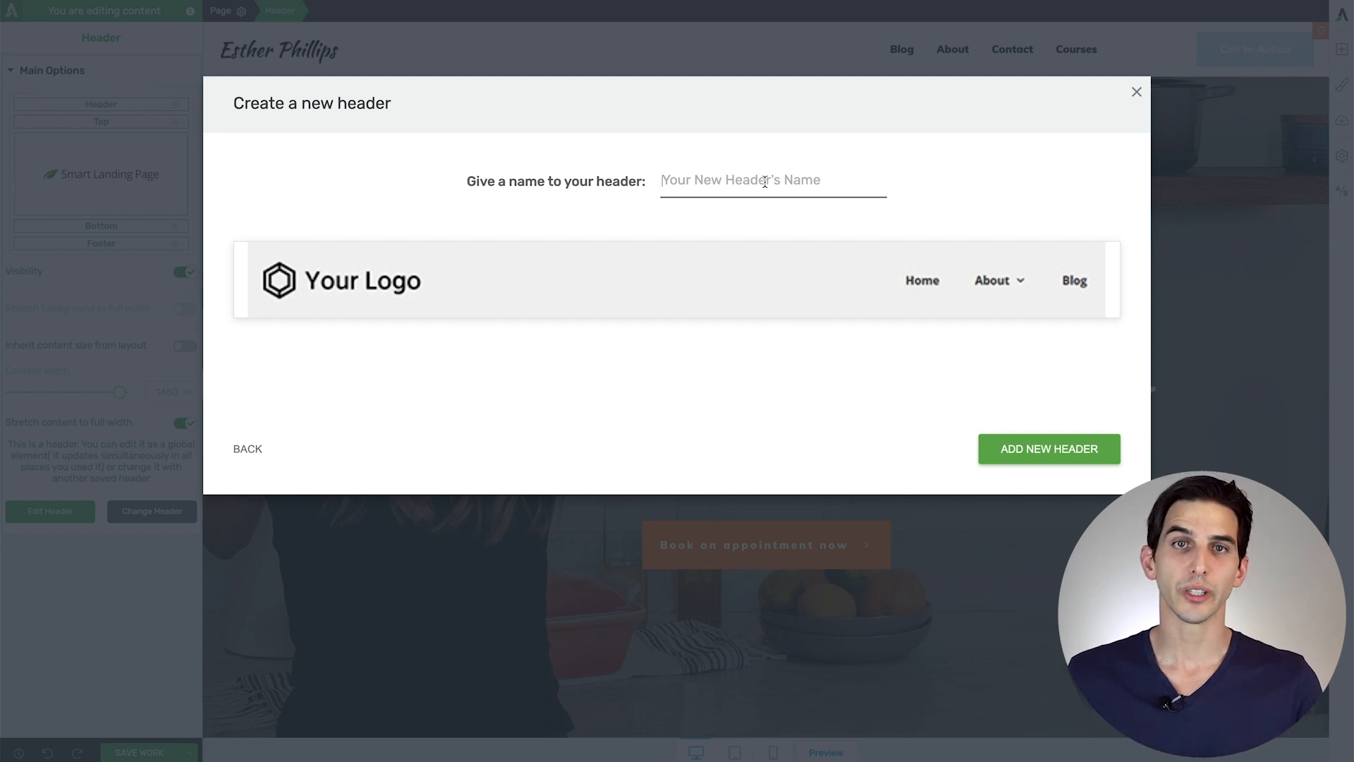
text(Simple)
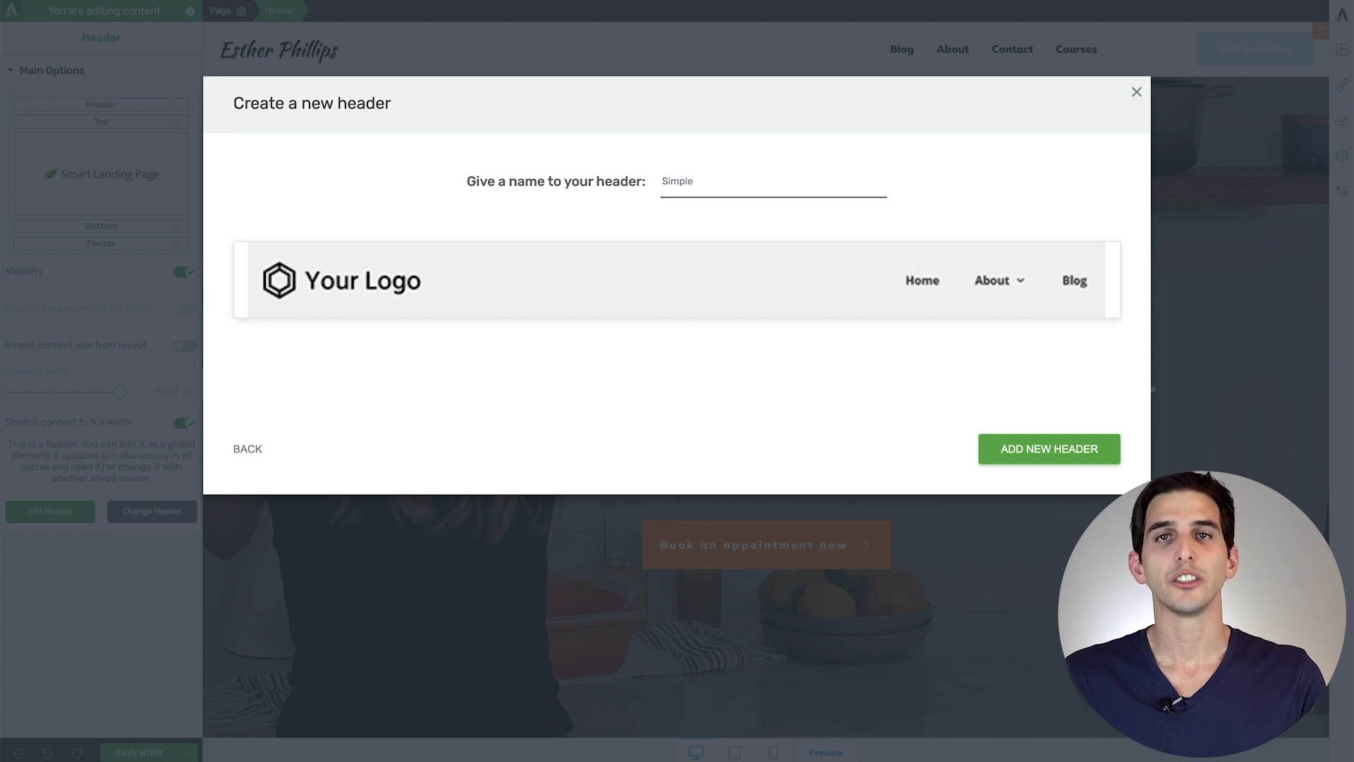
text( Sticky Transition Header)
click(1002, 450)
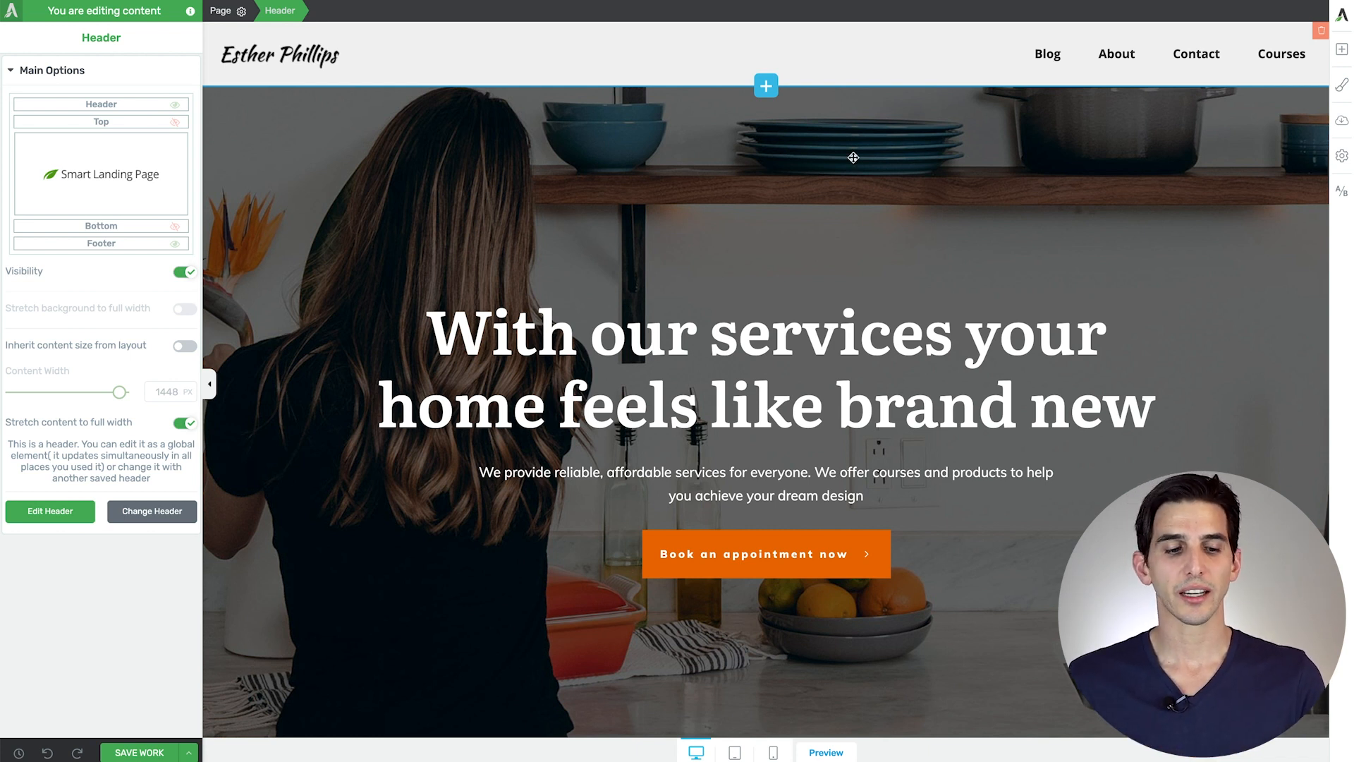
Step: Turn off stretching the header content to full width and set its content width to 1000 px
click(187, 426)
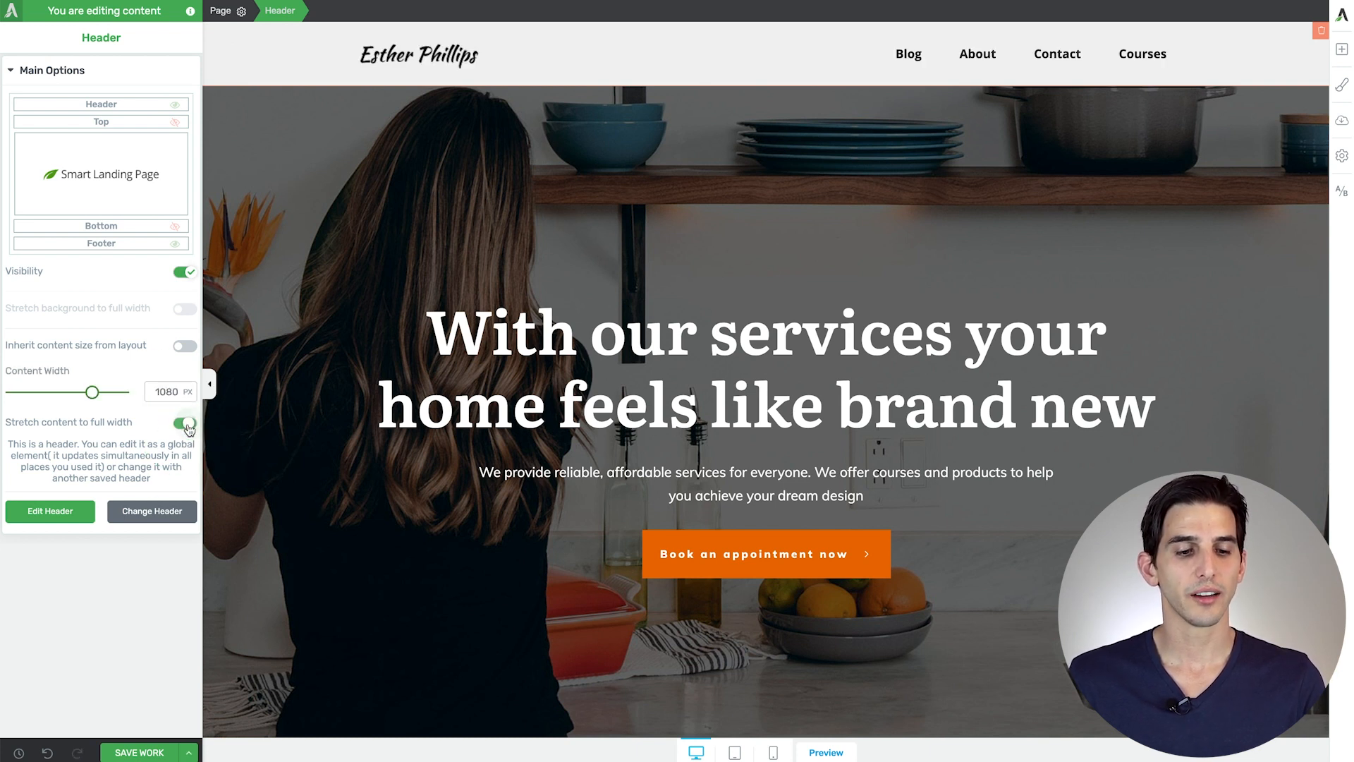
mouse_move(93, 399)
mouse_down()
mouse_move(57, 393)
mouse_move(95, 392)
mouse_up()
double_click(167, 390)
text(100)
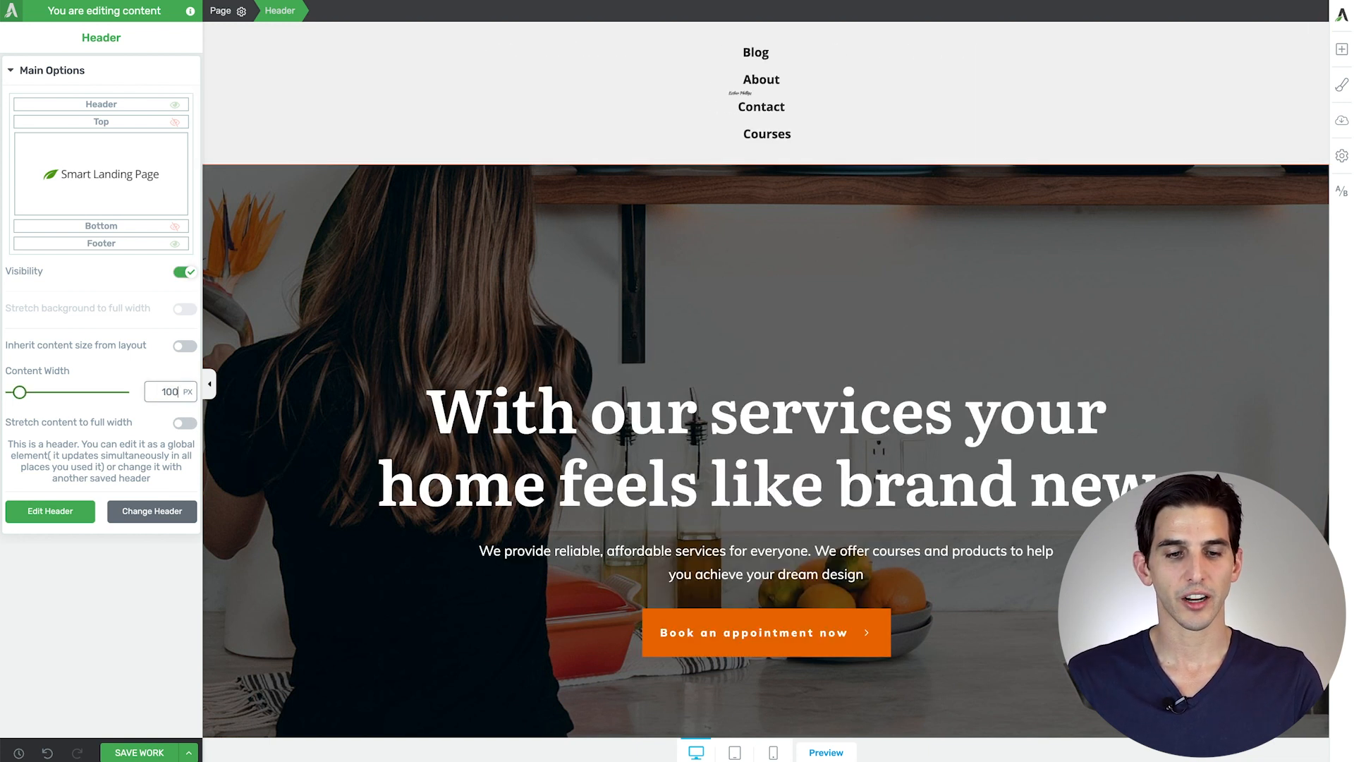
text(0)
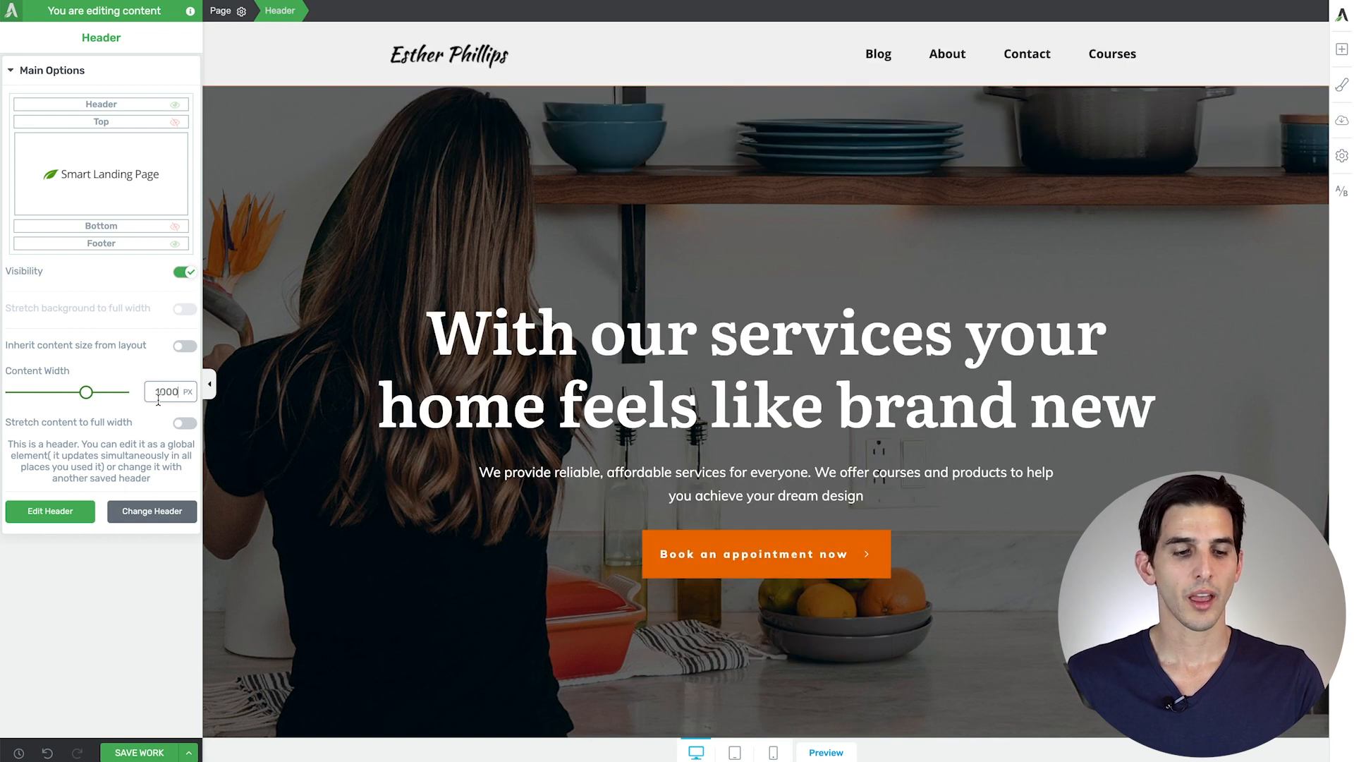
Step: Edit the new header, set its position to Over Content, and remove its background color
click(60, 514)
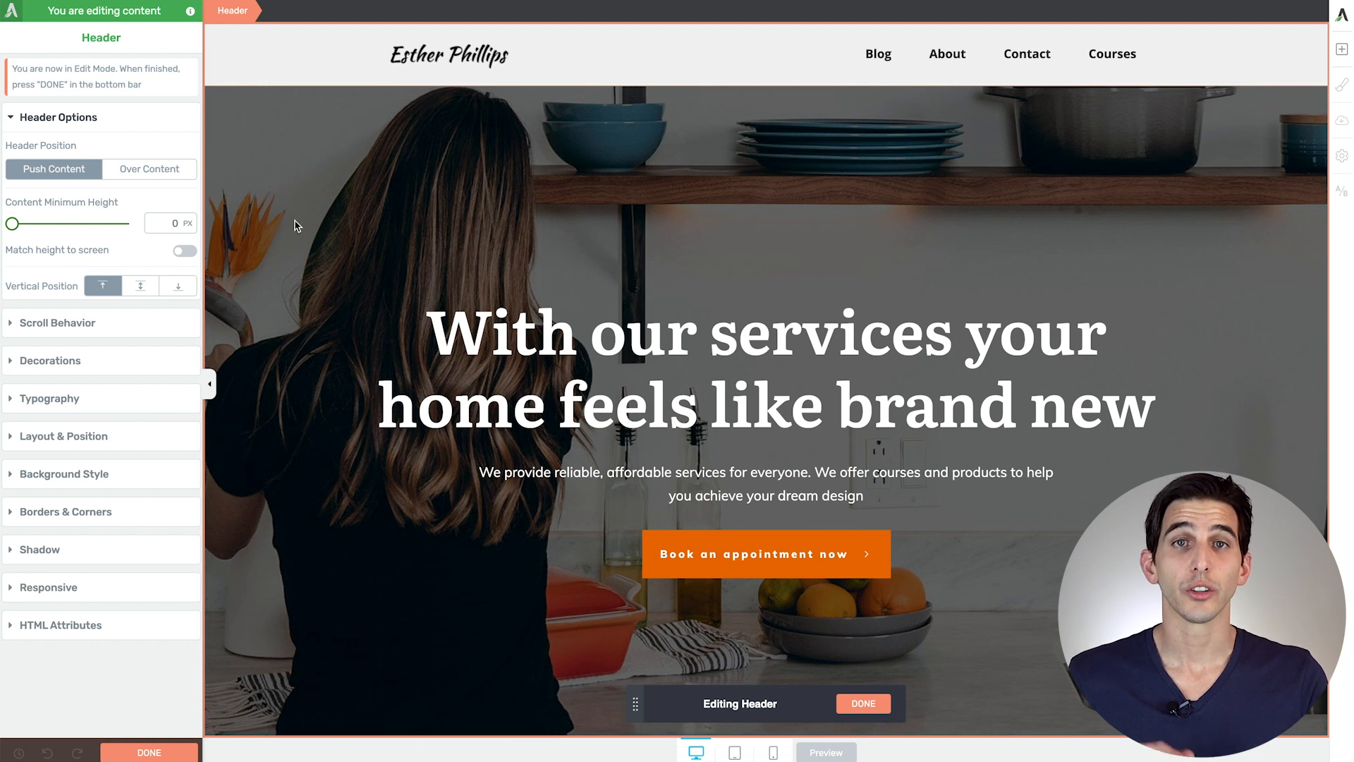
click(163, 173)
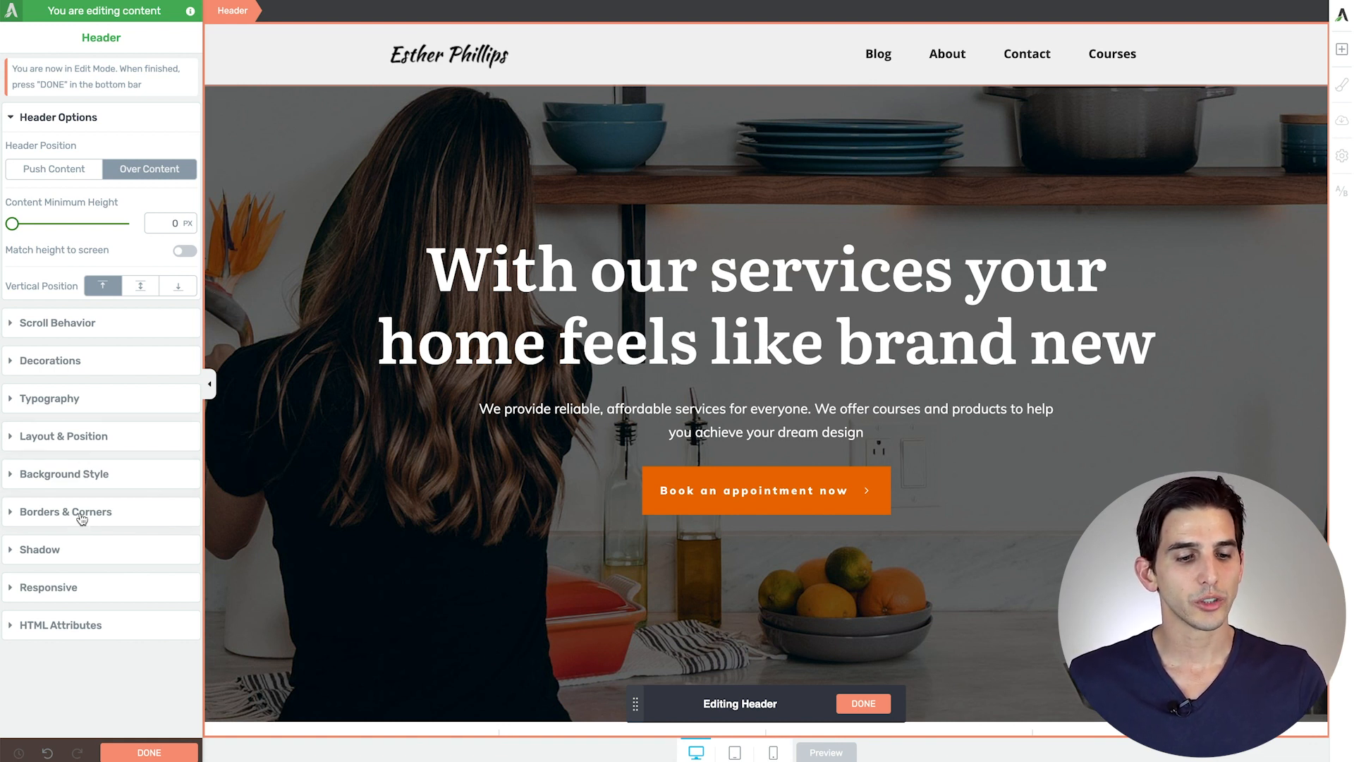
click(77, 473)
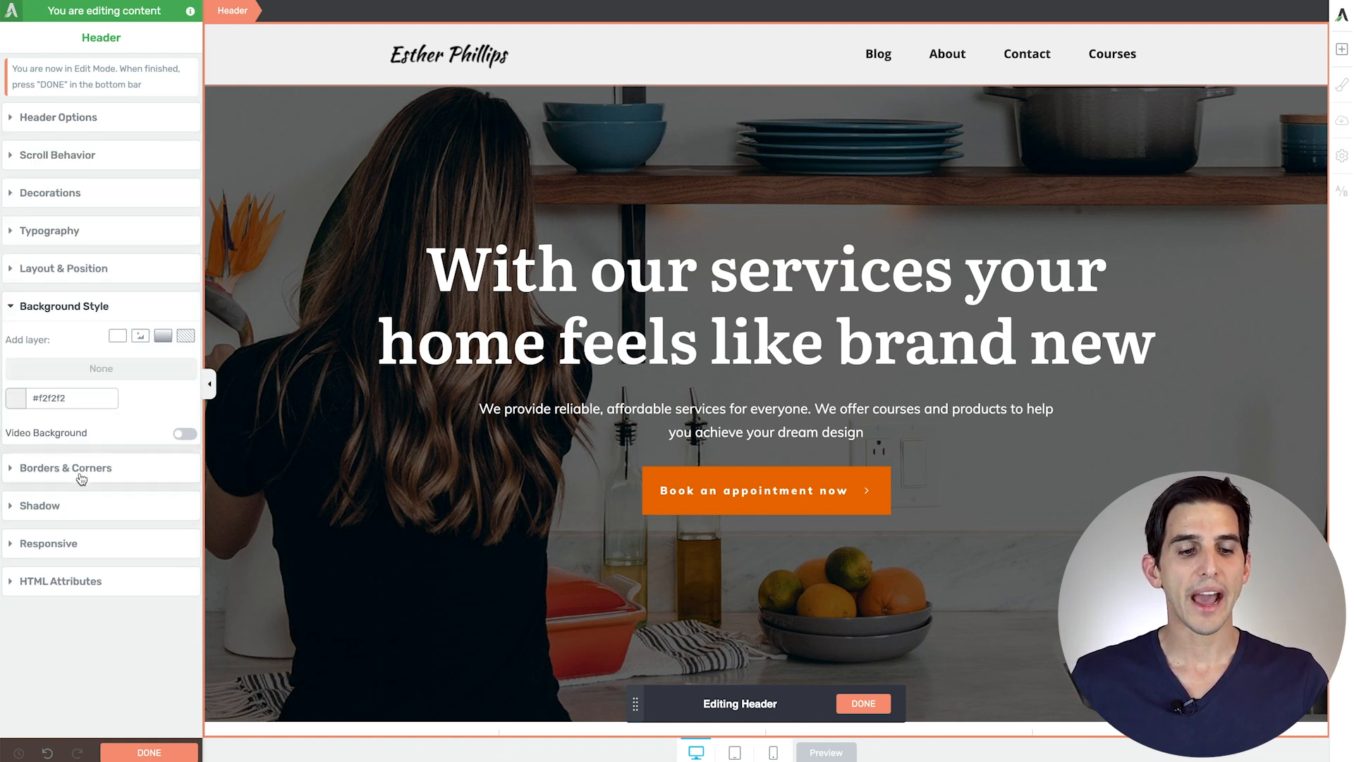
click(17, 401)
click(24, 555)
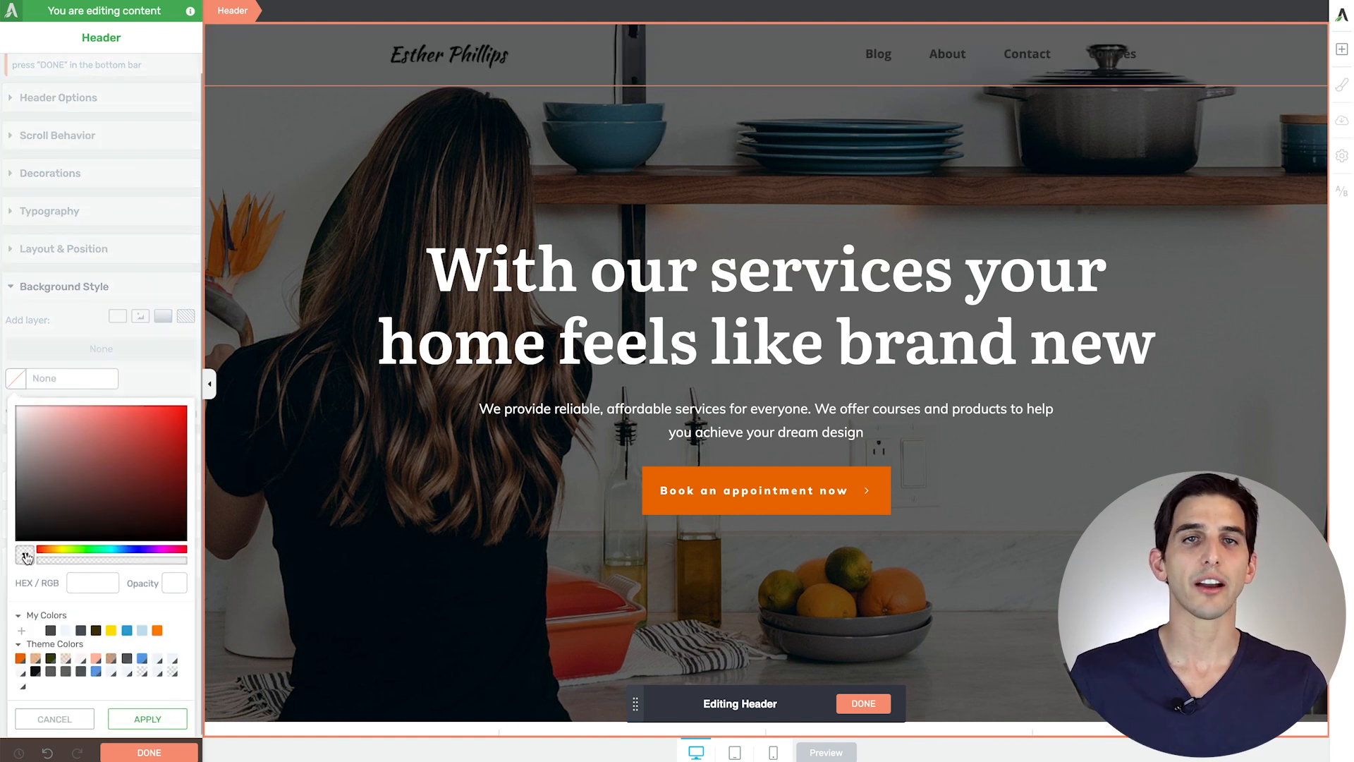
click(148, 719)
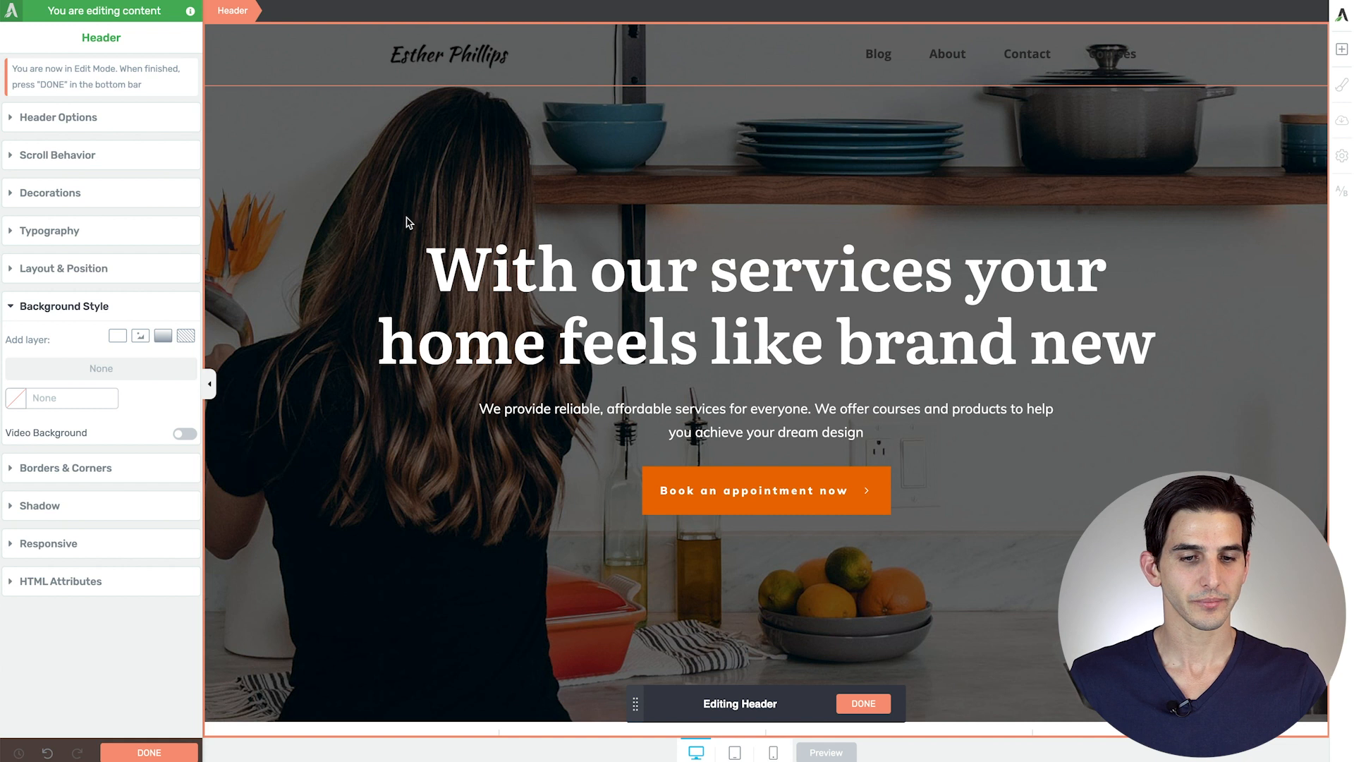
Step: Switch the header's logo to the Light variation
click(420, 63)
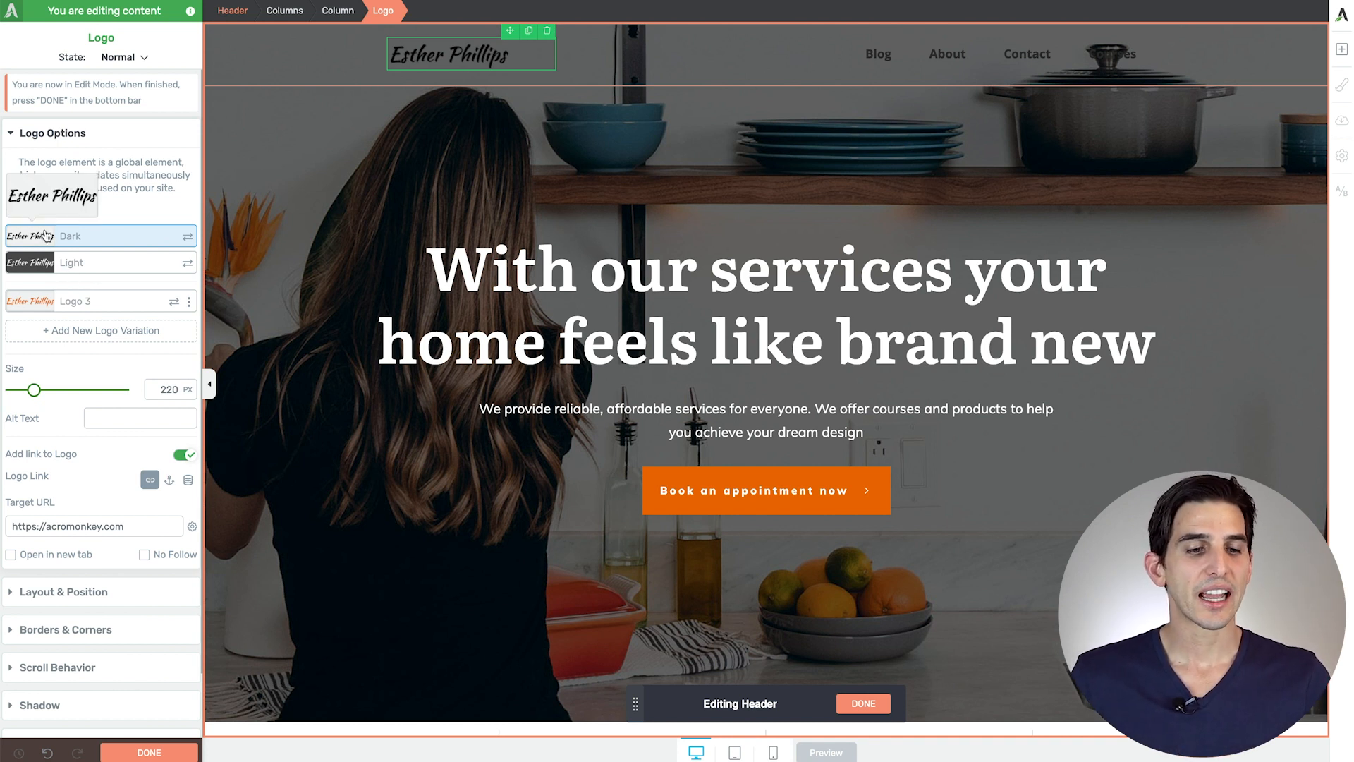
mouse_move(76, 272)
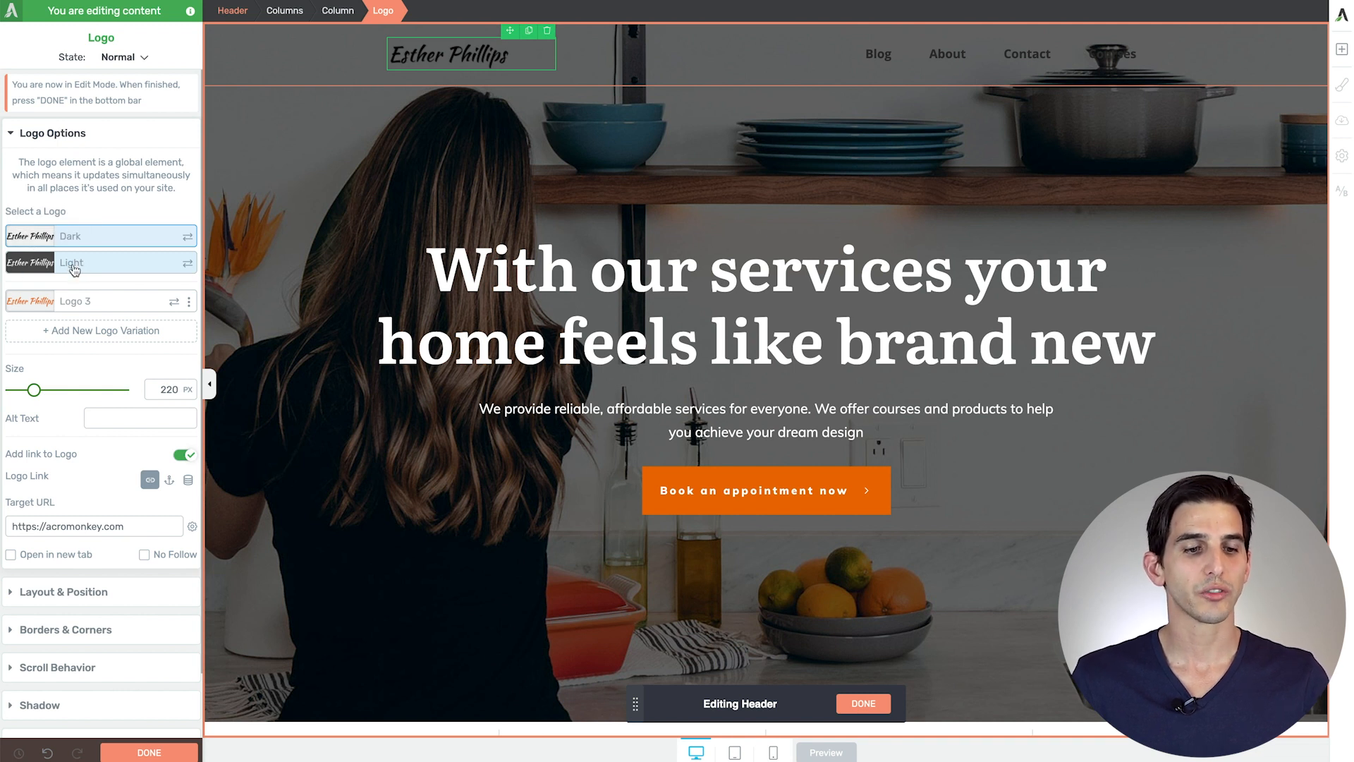
click(74, 270)
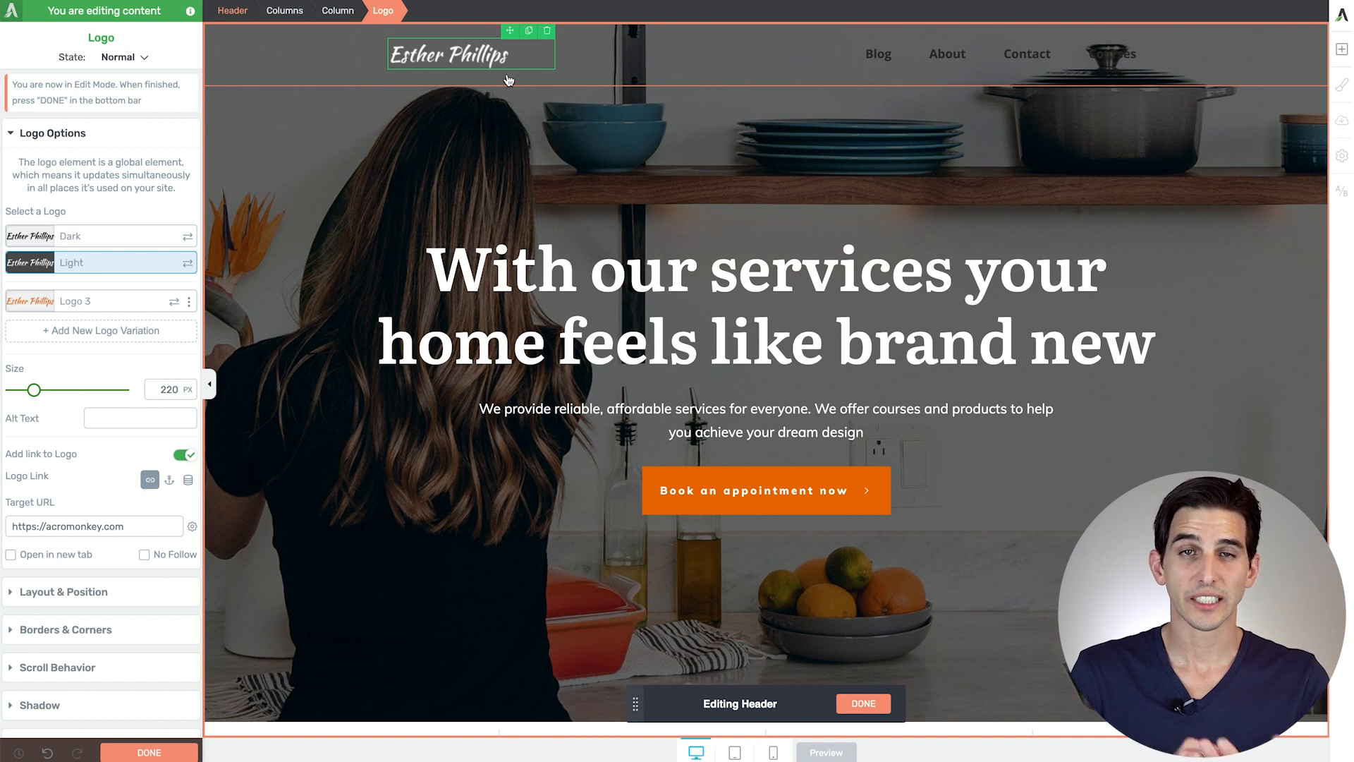
Step: Set the text color of the header menu's top-level items to #ffffff
click(871, 53)
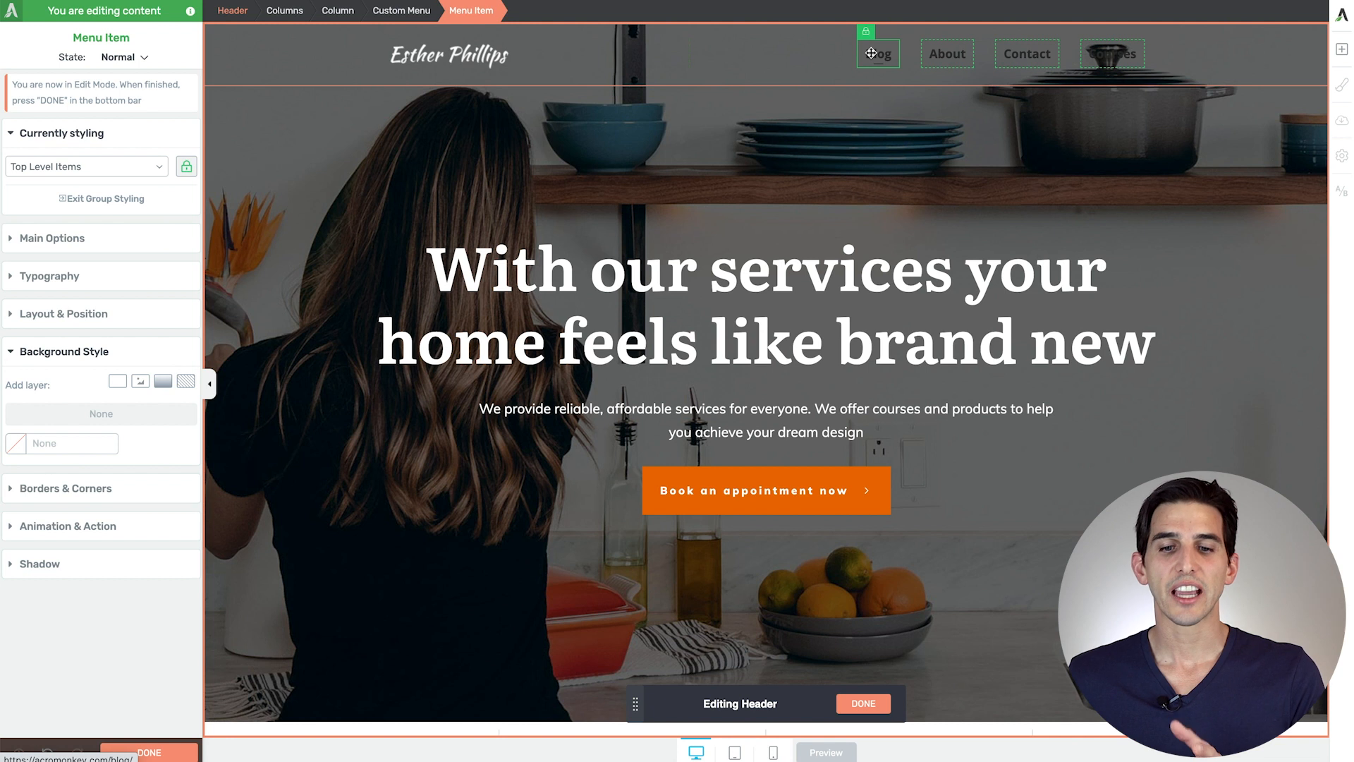
click(53, 277)
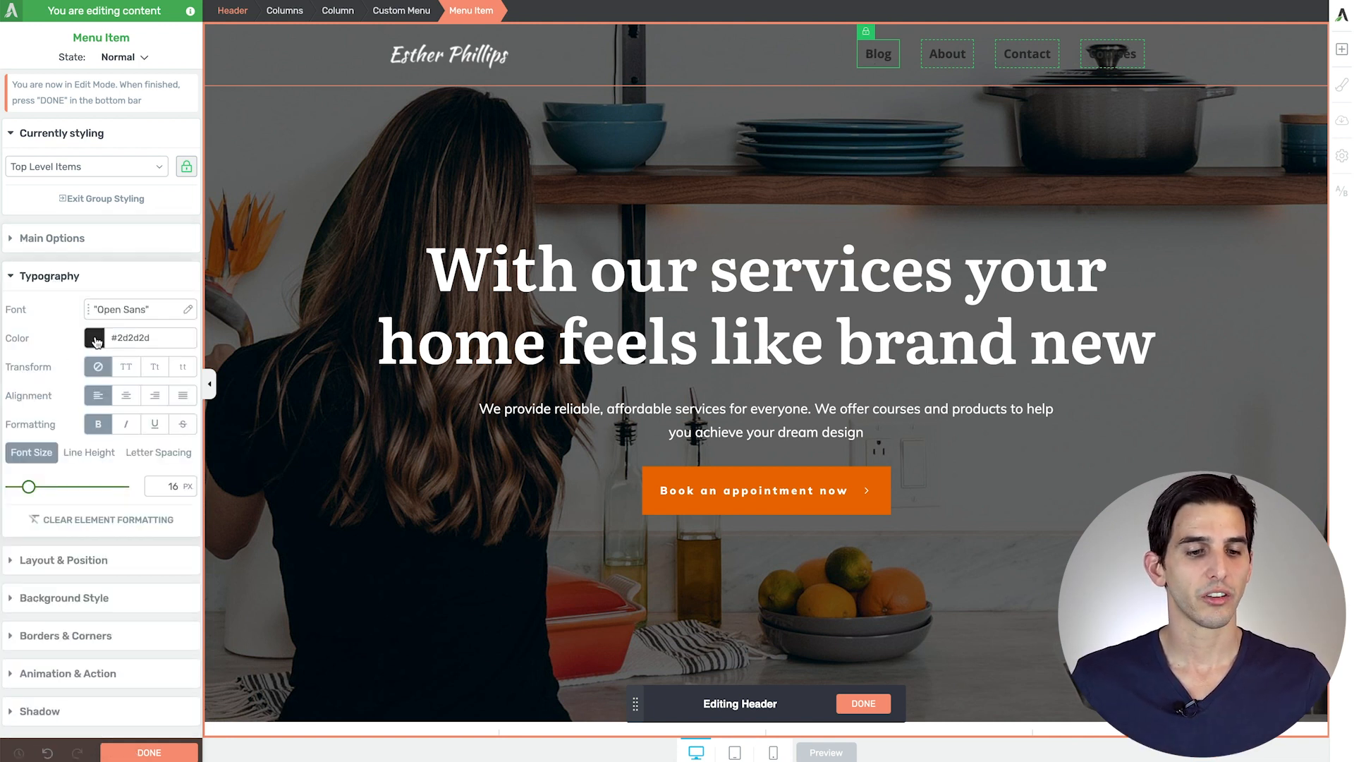
click(97, 342)
drag(50, 393, 3, 308)
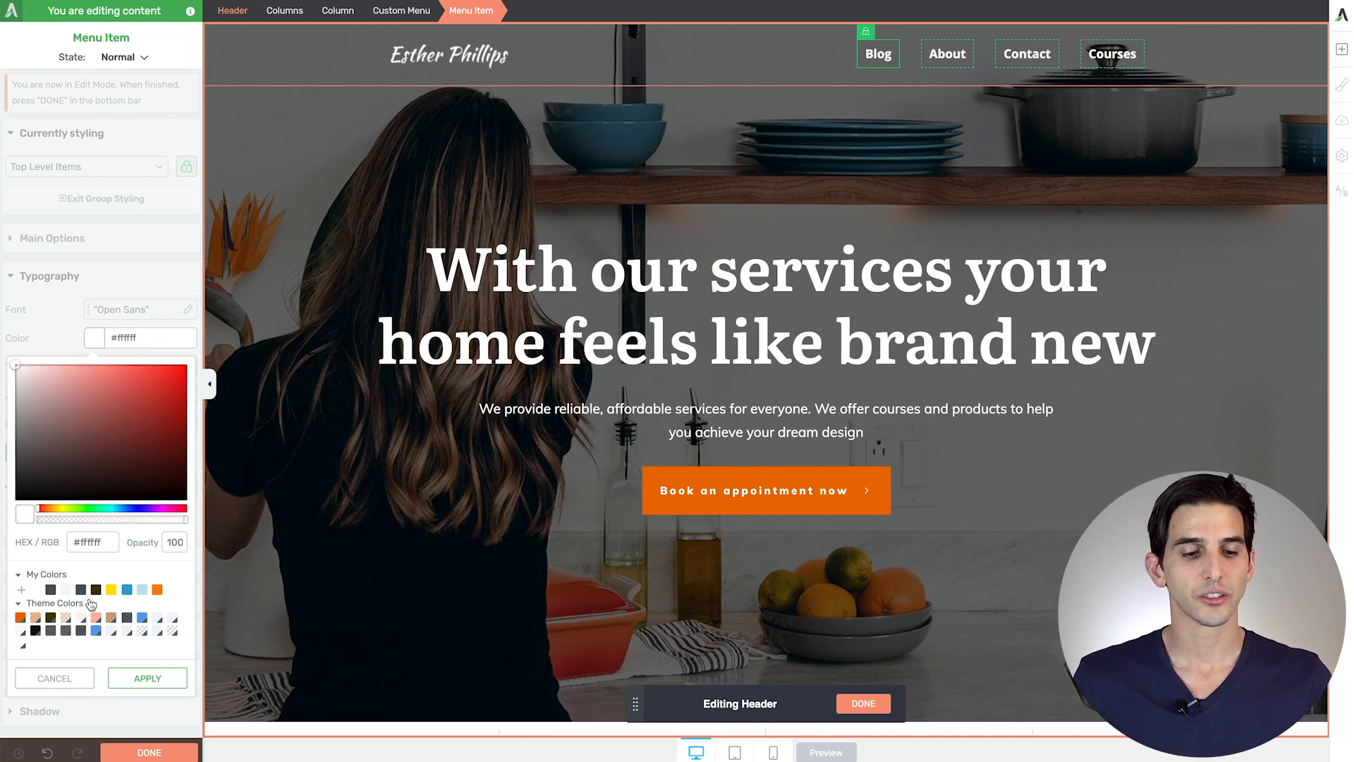
click(141, 679)
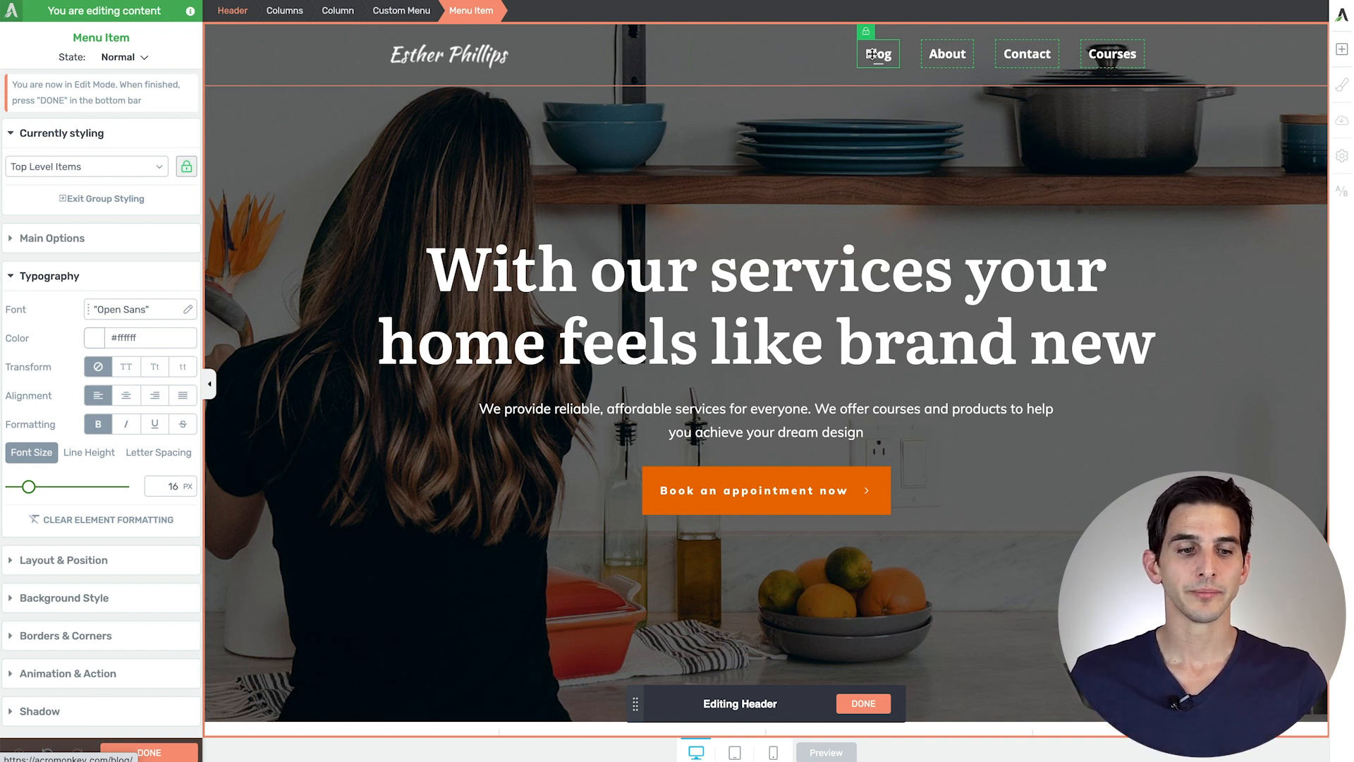
Step: Set the hover text color of the menu's top-level items to the Main Accent theme color, and return to the Normal state
click(120, 57)
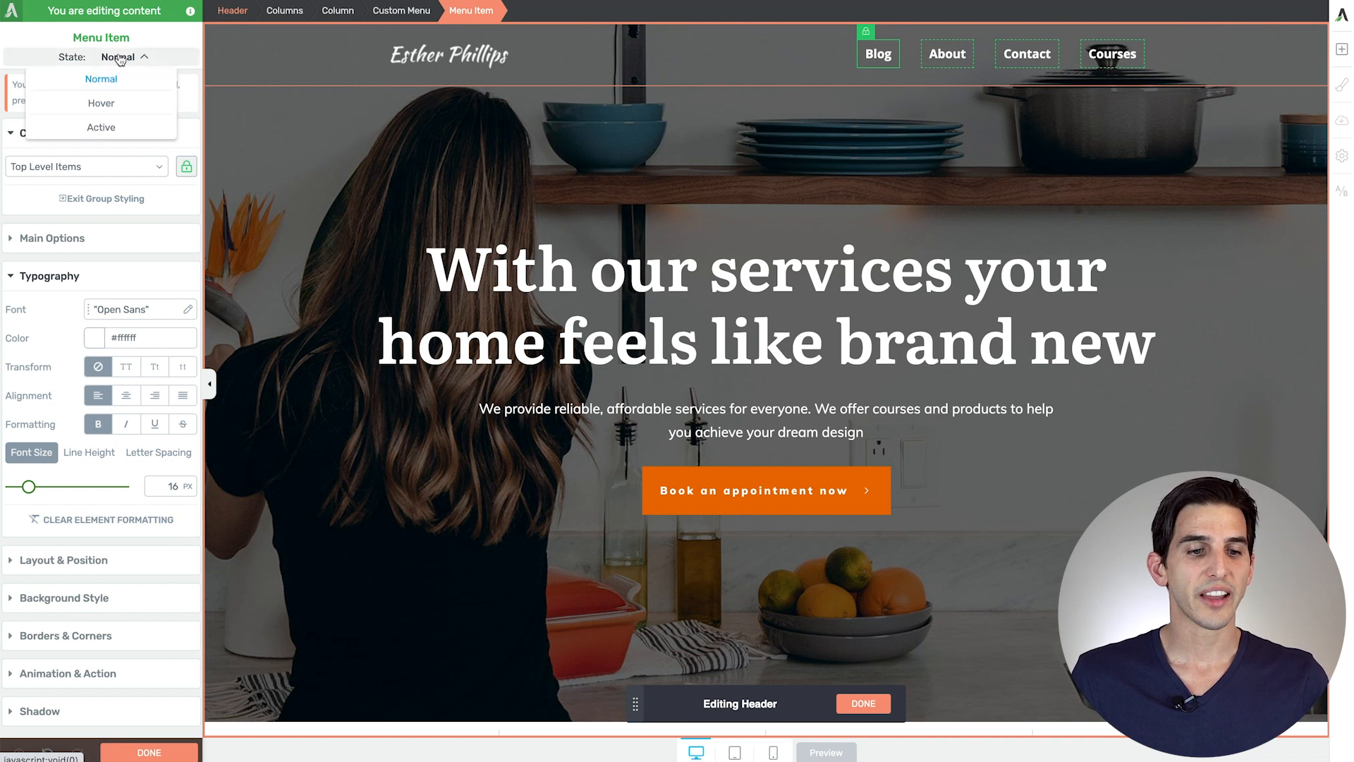
click(102, 103)
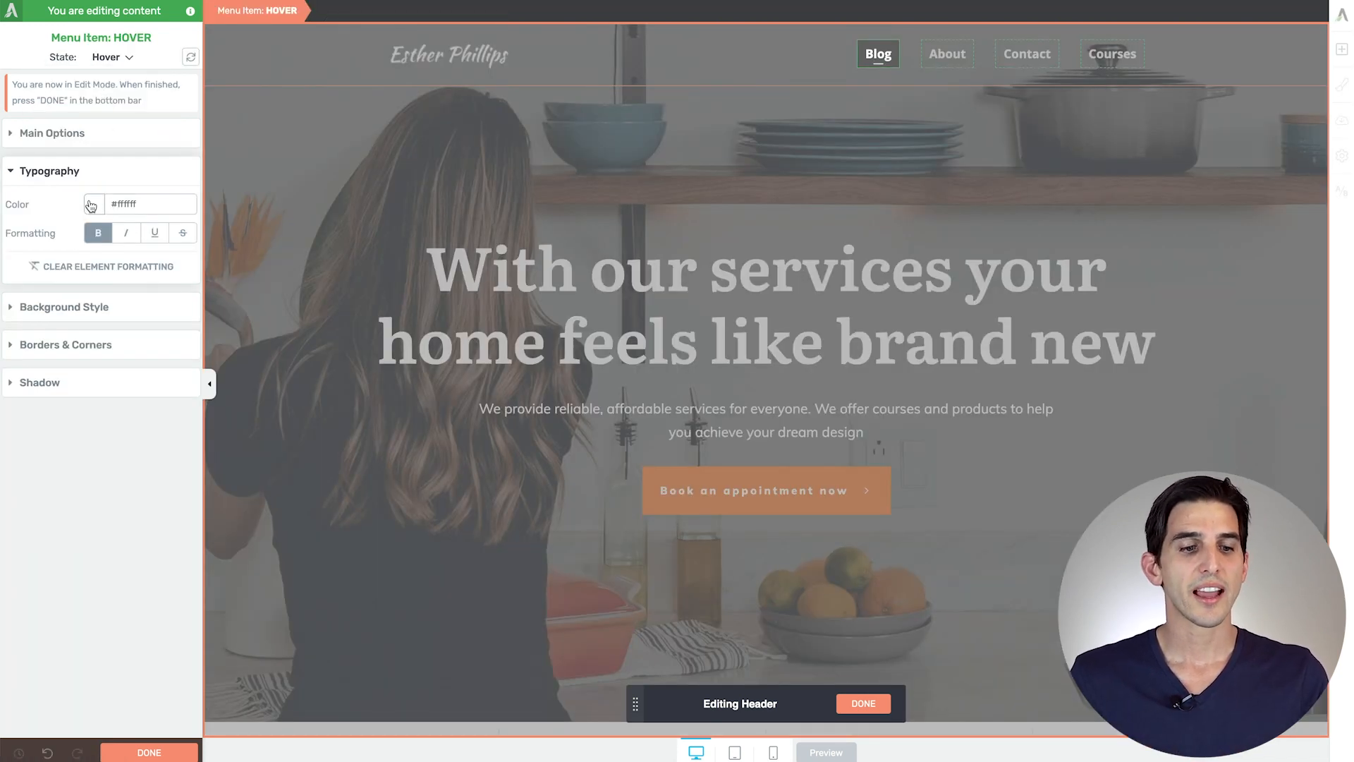
click(92, 208)
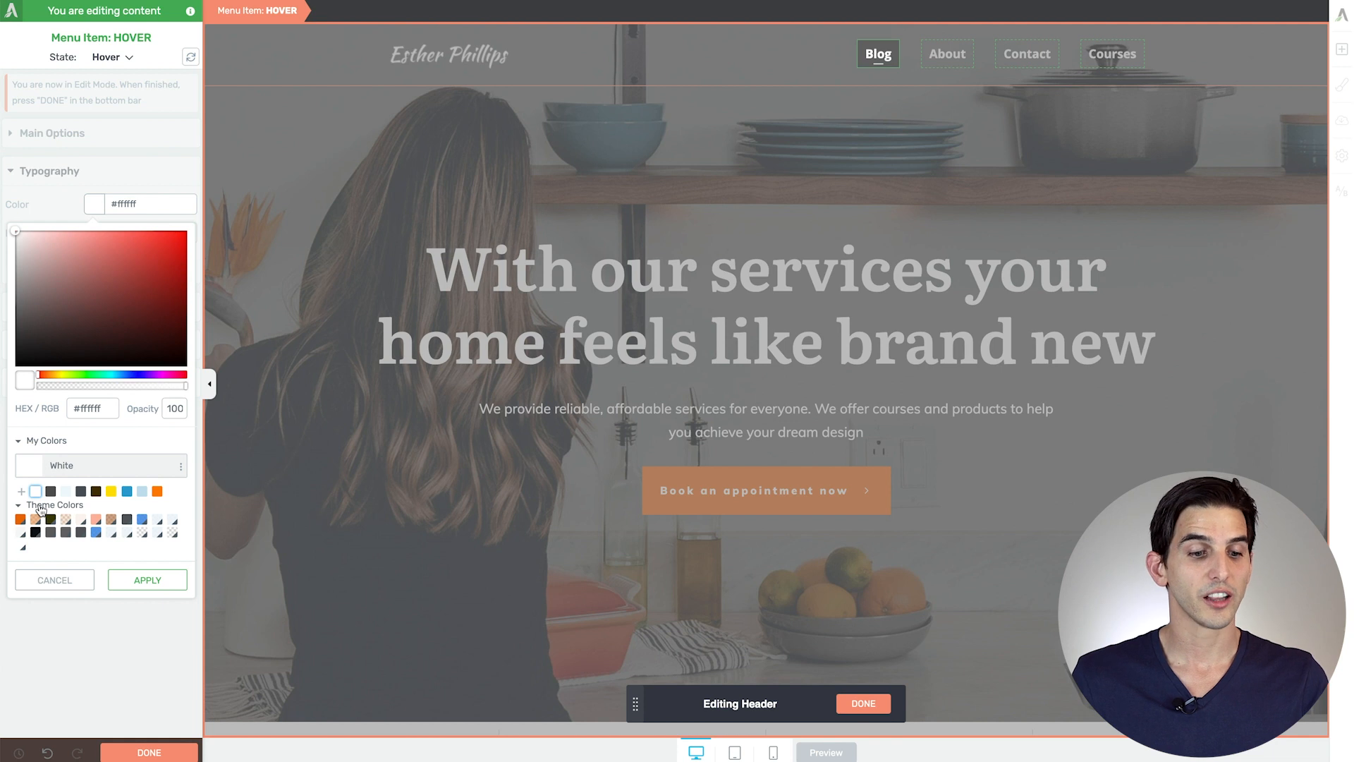
click(21, 520)
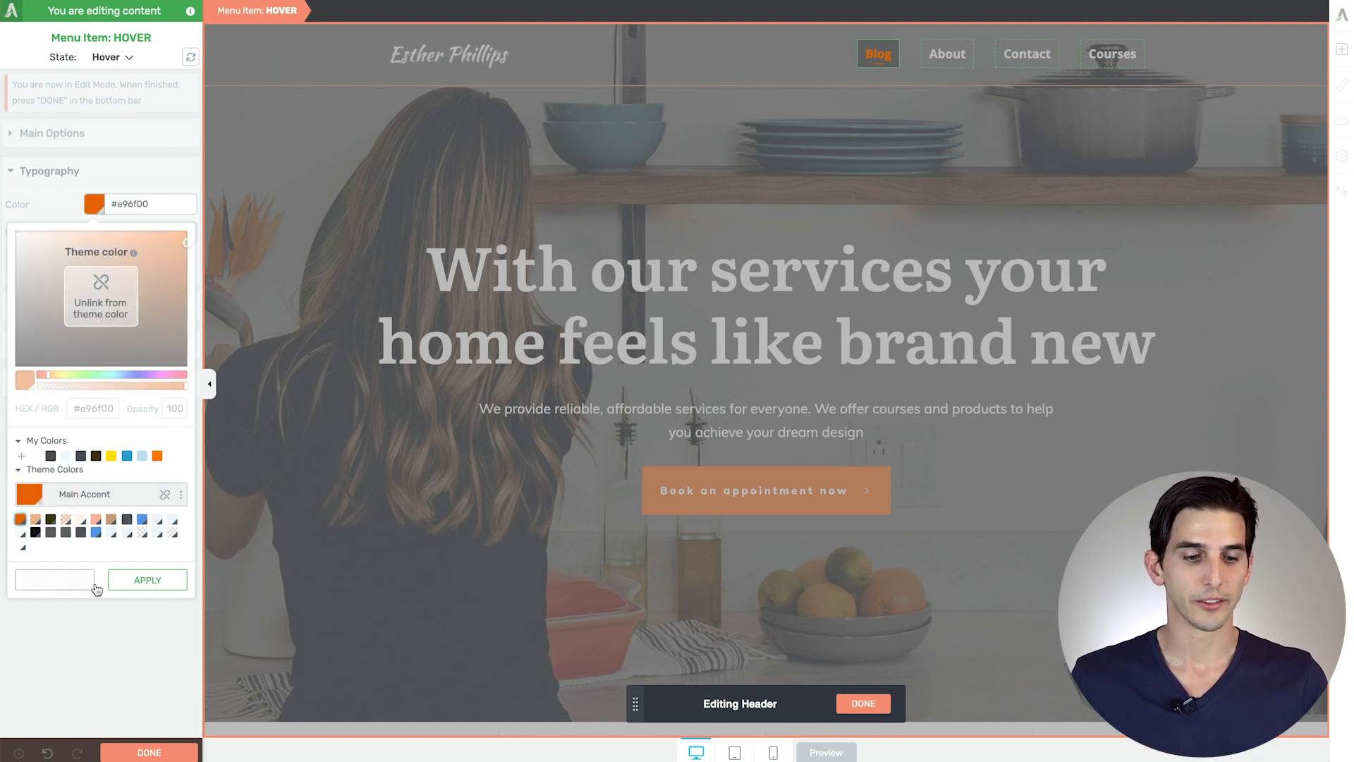
click(139, 578)
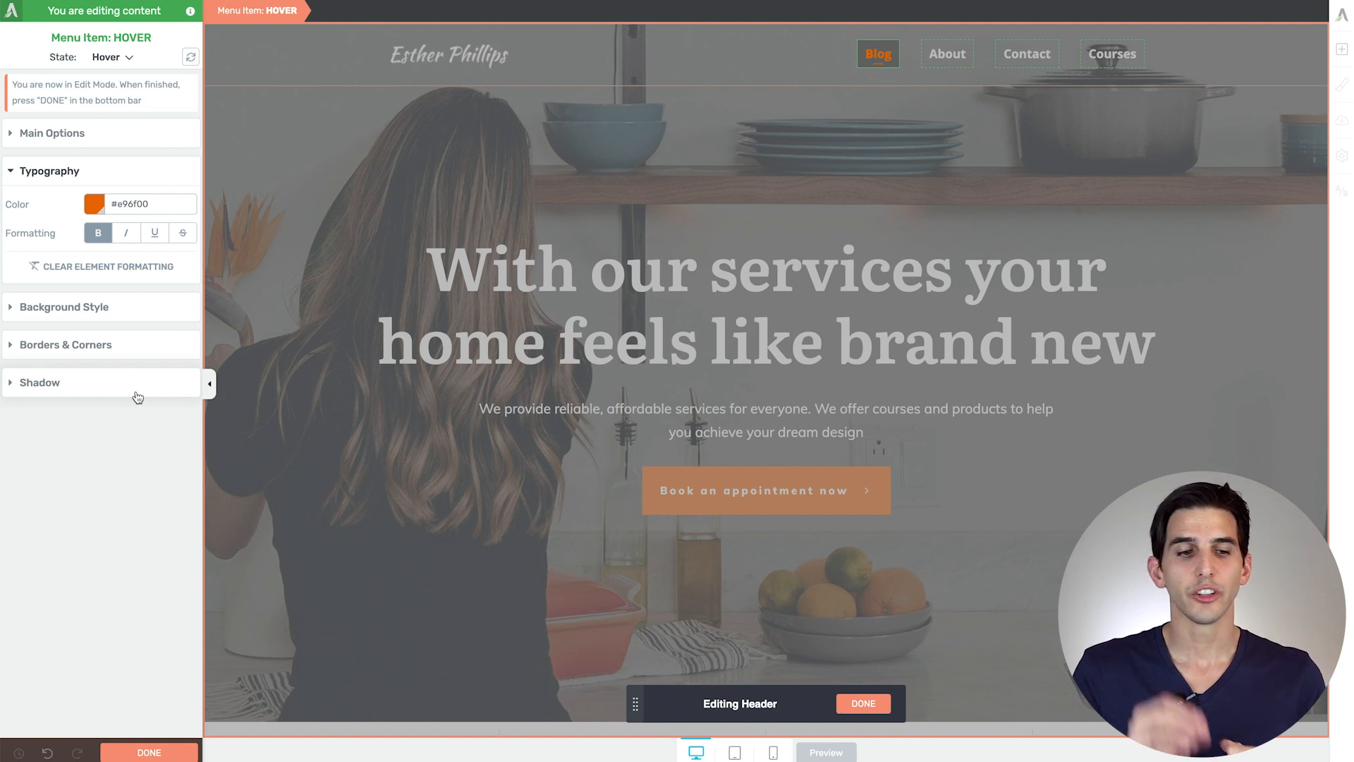
click(94, 204)
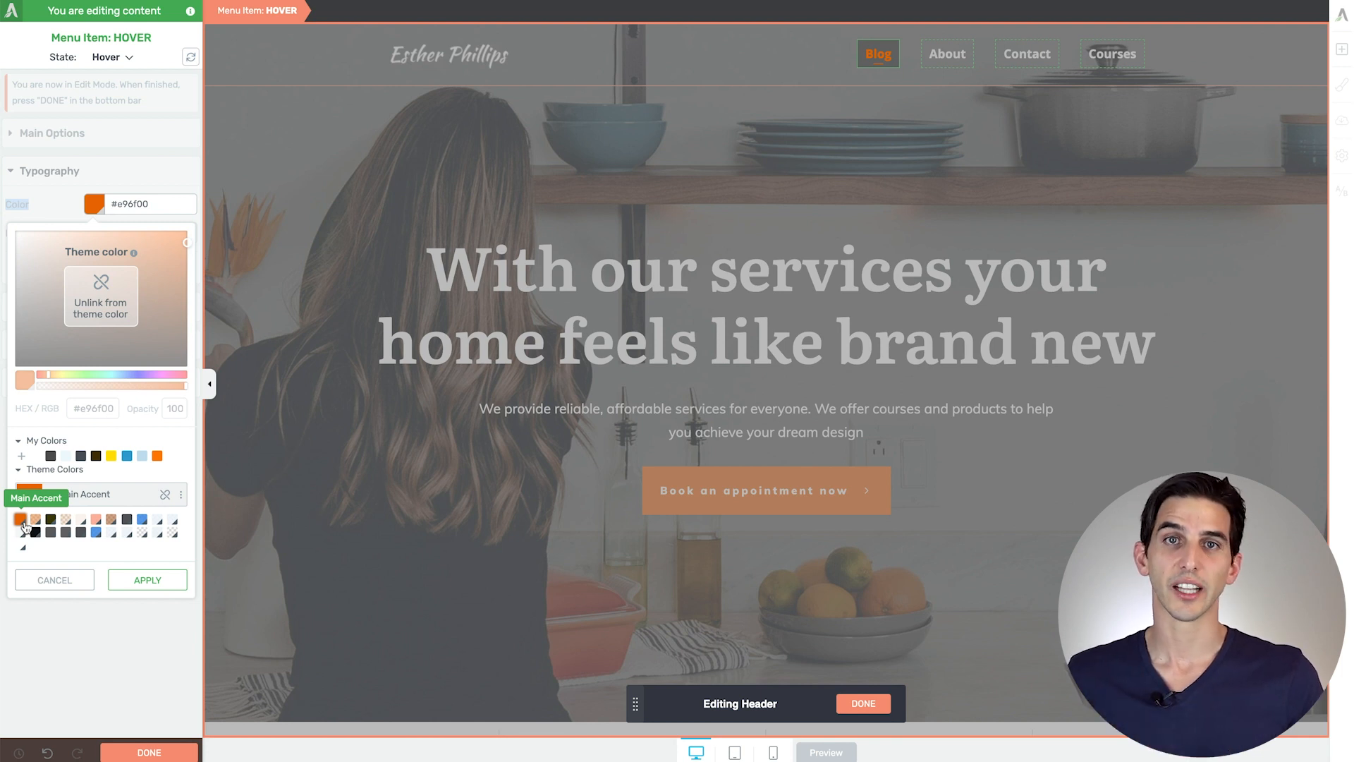
click(140, 586)
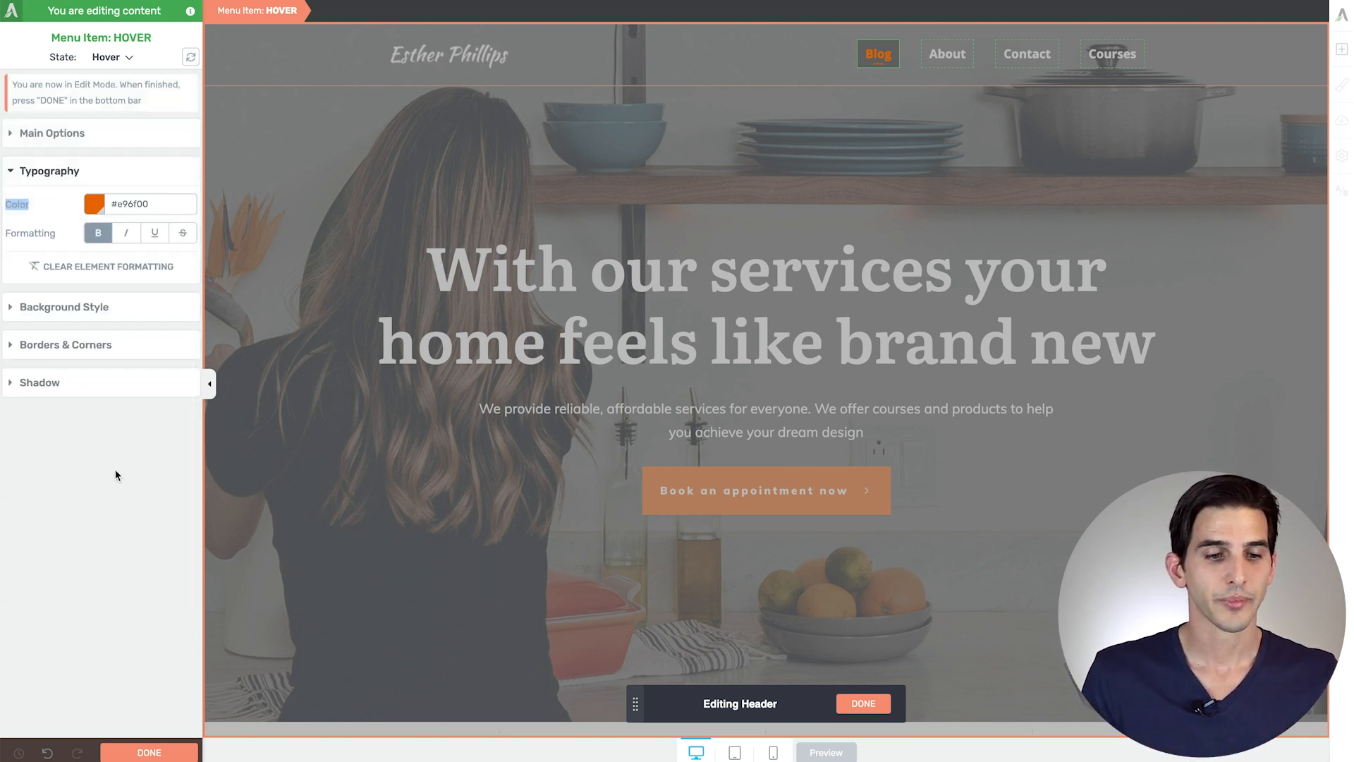
click(112, 56)
click(104, 78)
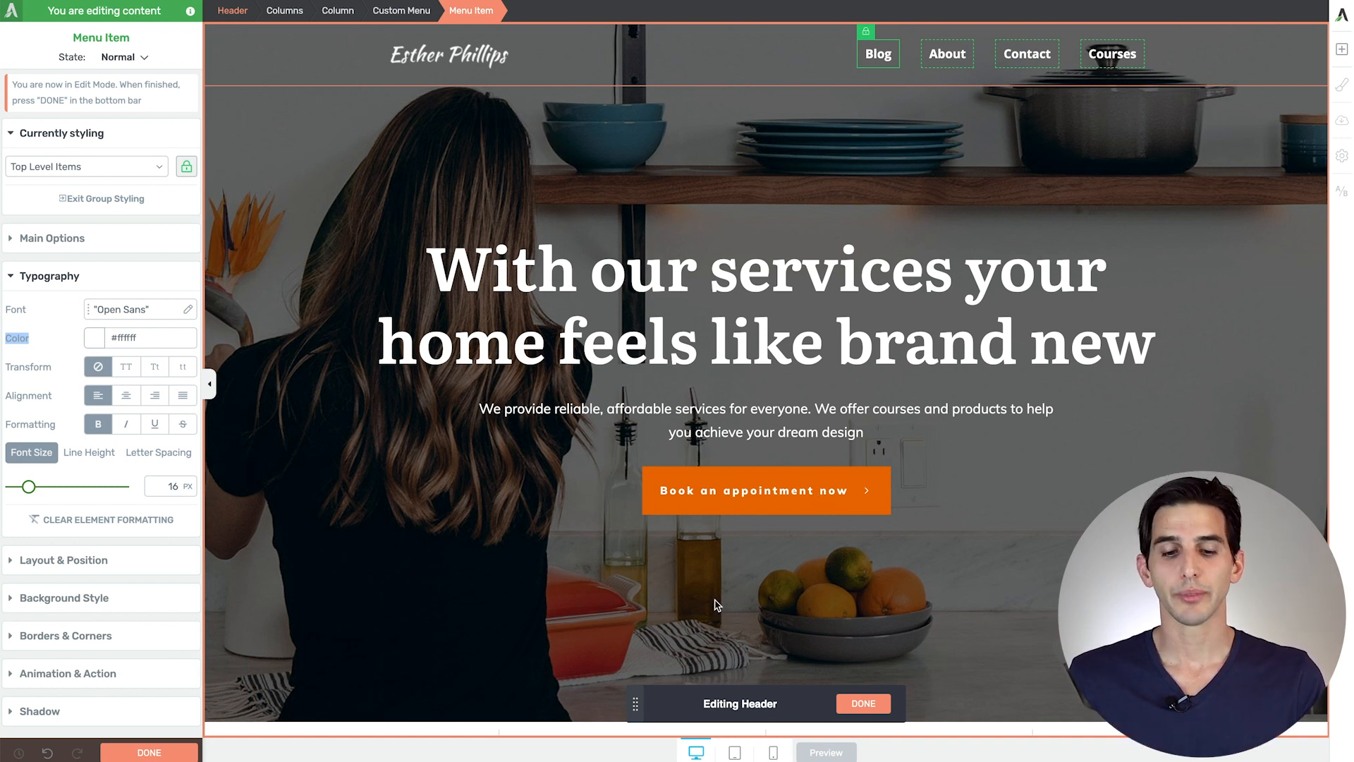
Step: In the tablet view, set the header menu's hamburger icon color to #ffffff
click(734, 753)
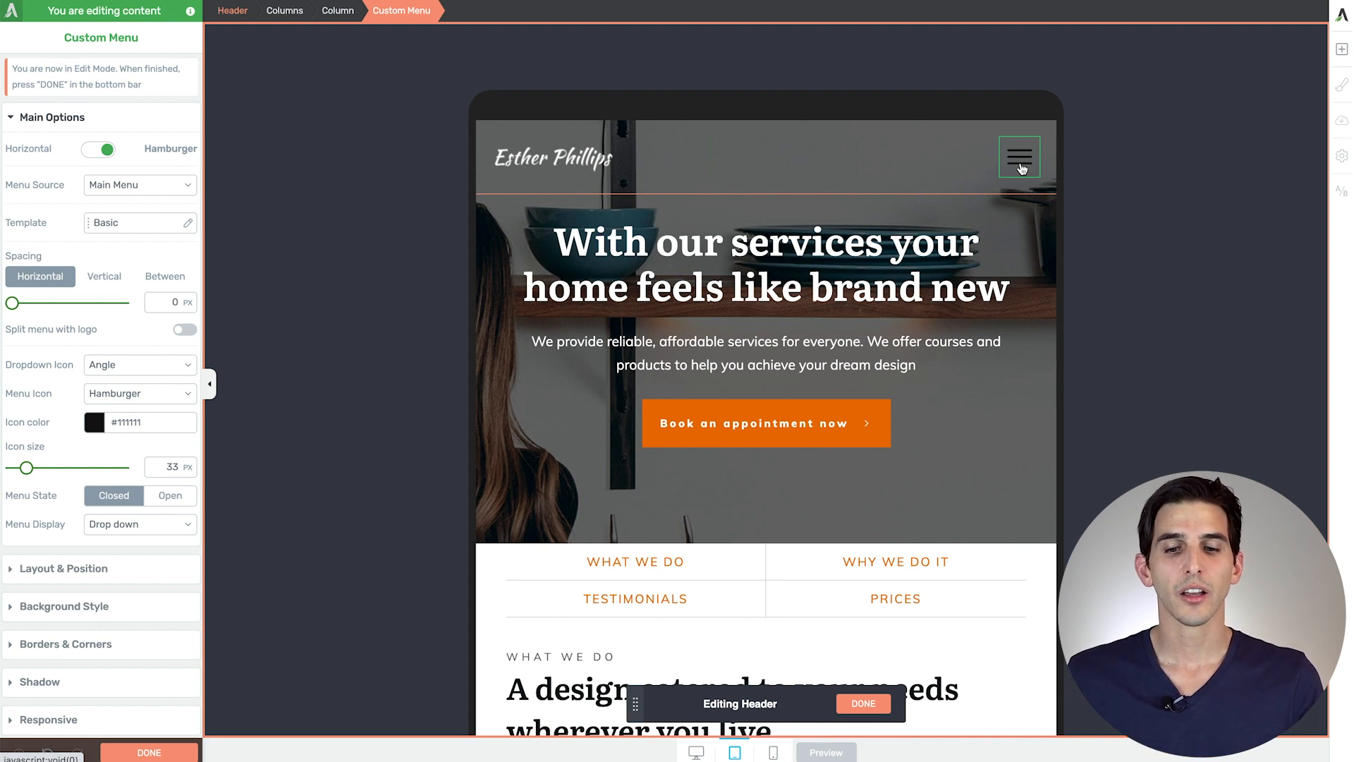
click(94, 423)
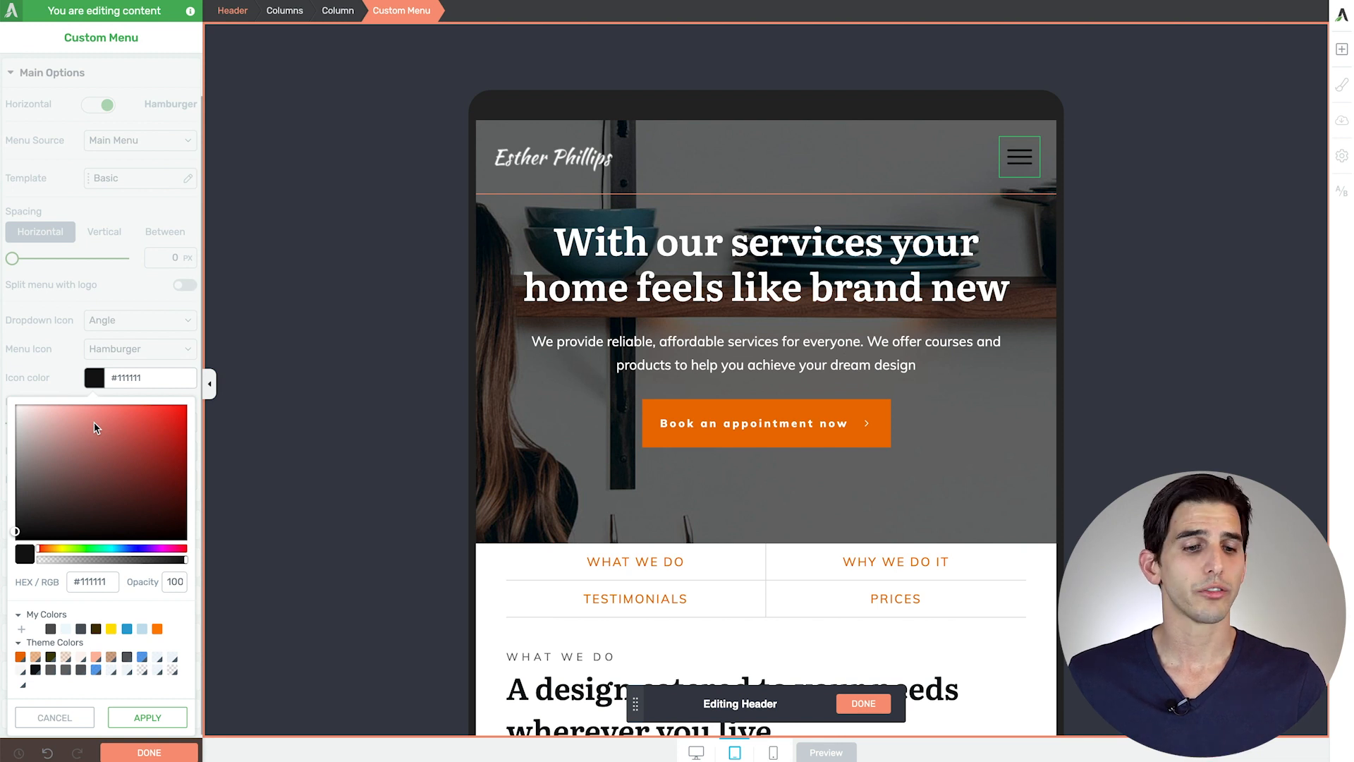
drag(31, 421, 13, 404)
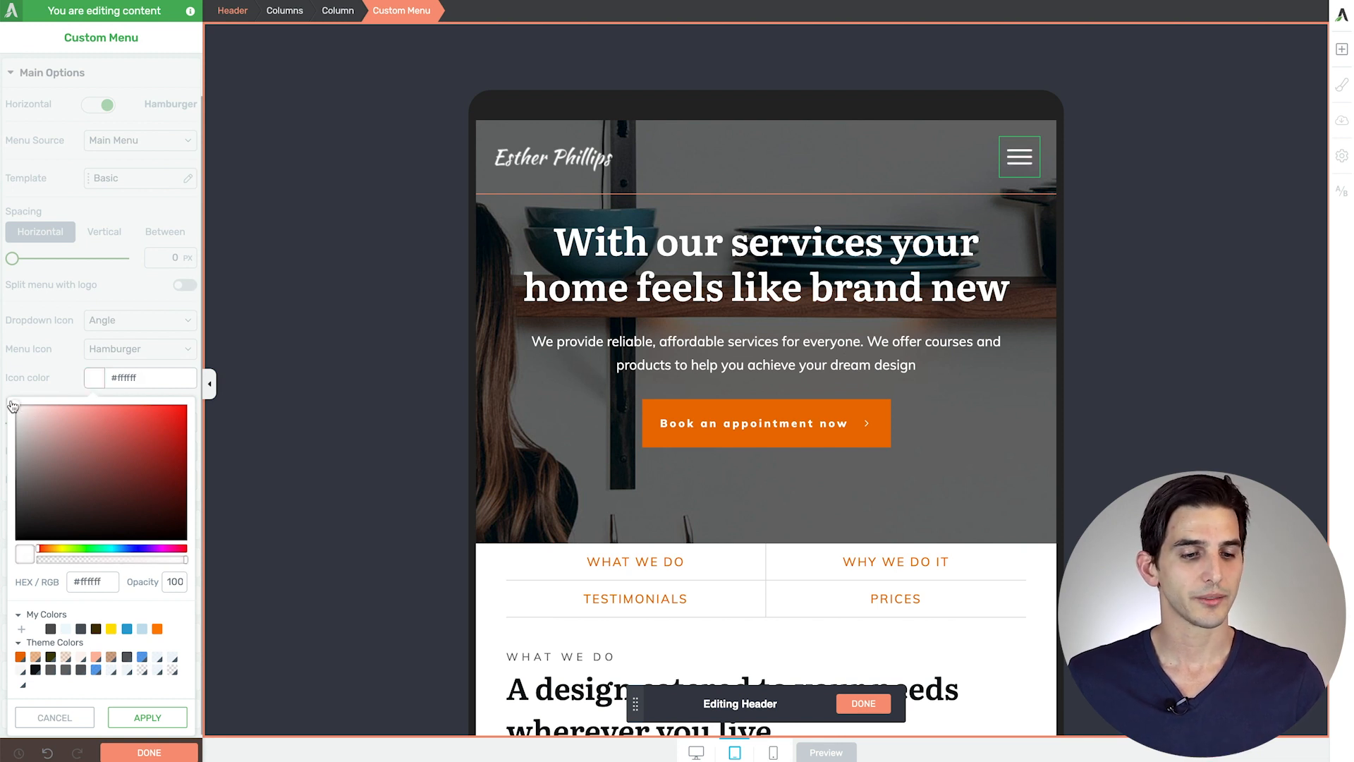
click(124, 717)
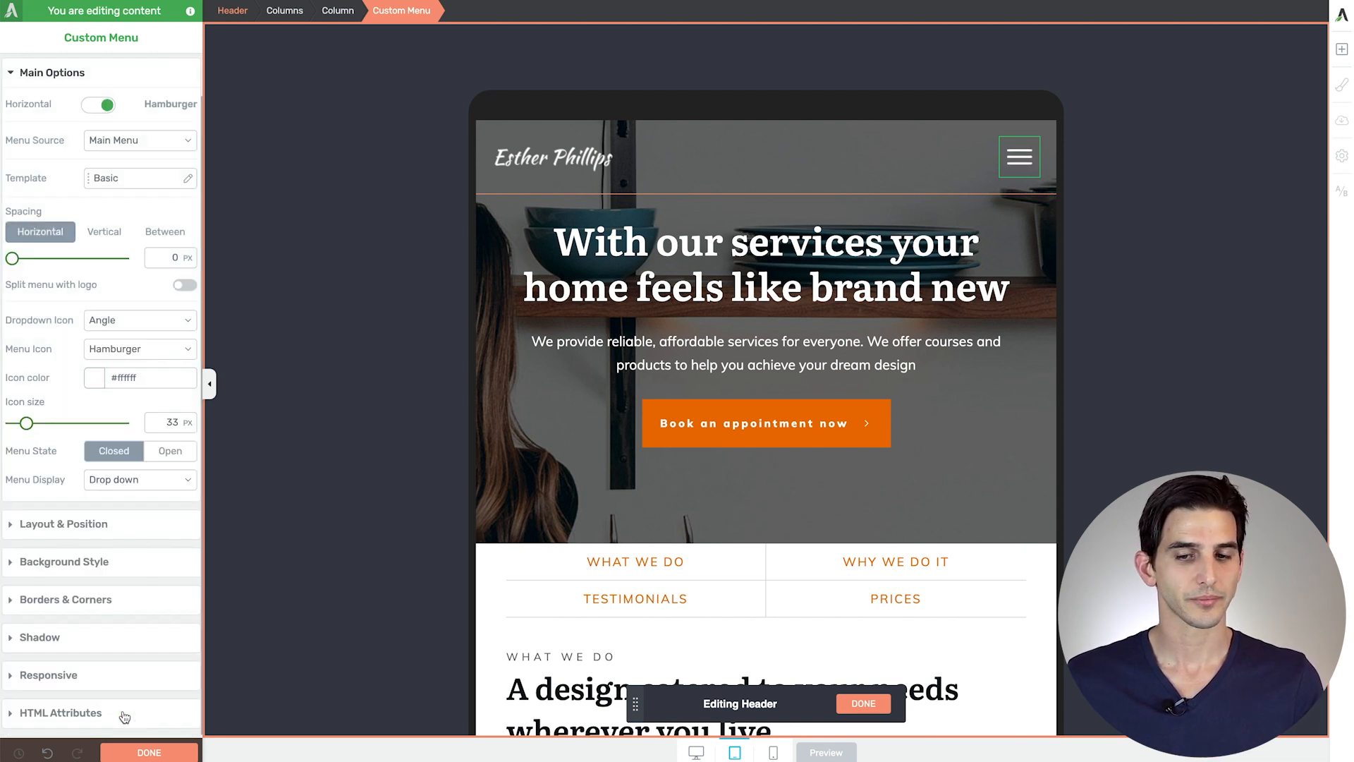
Step: Set the top-level item text of the opened tablet menu to #000000, and check the opened menu in the mobile view
click(167, 454)
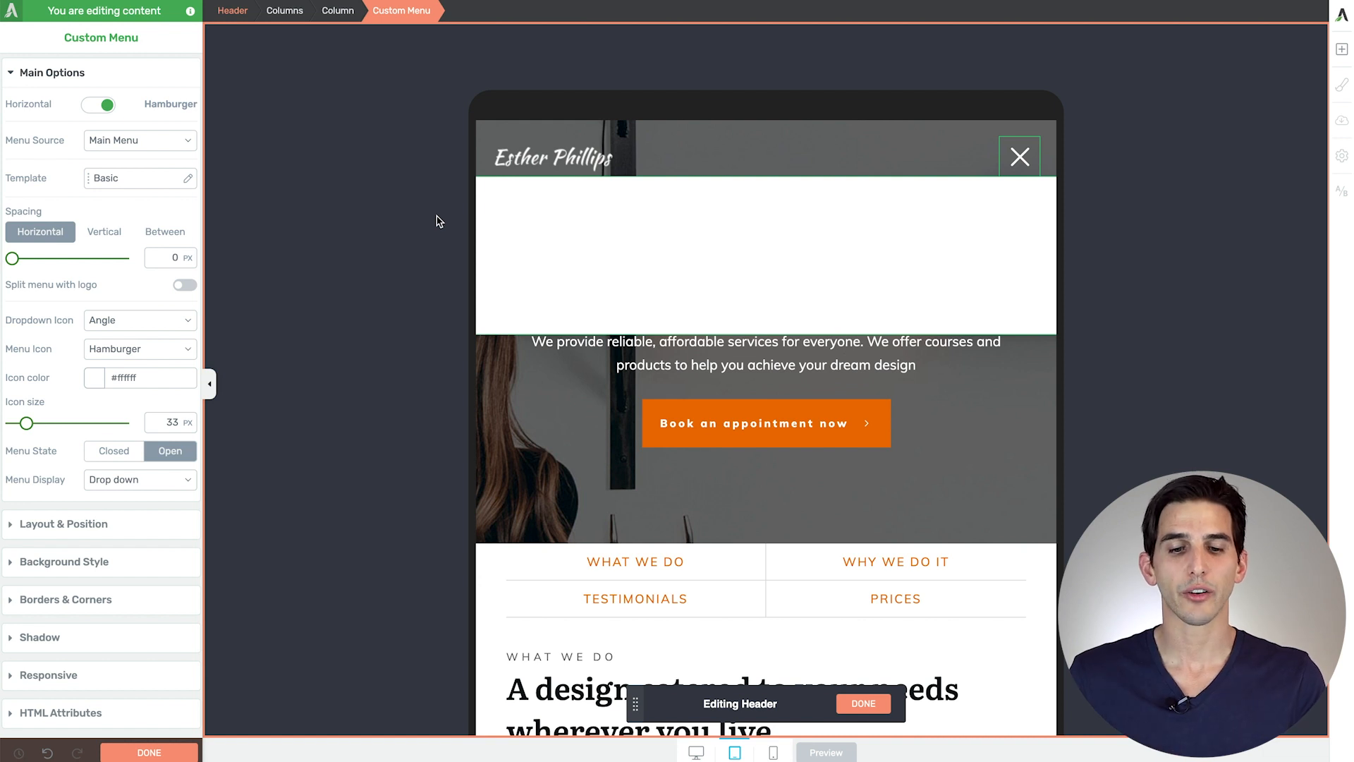
click(730, 201)
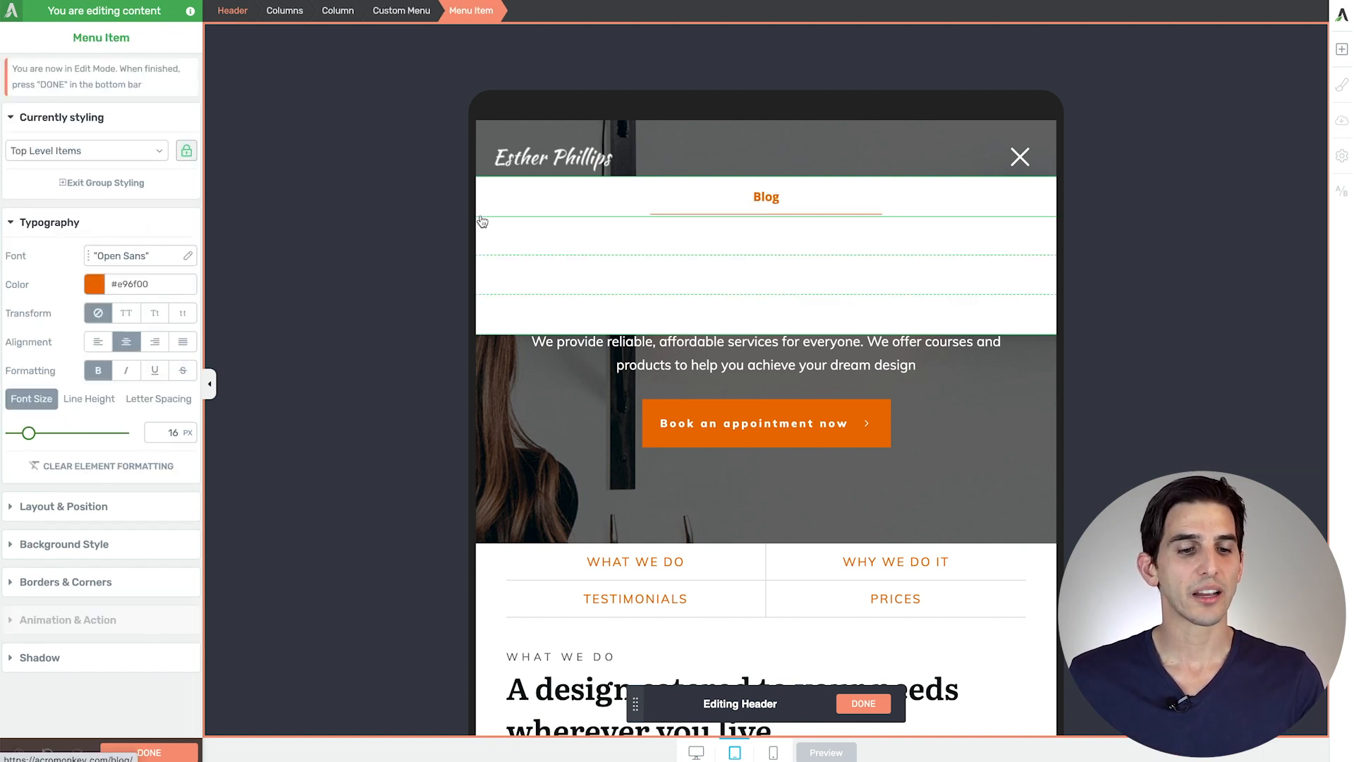
click(94, 289)
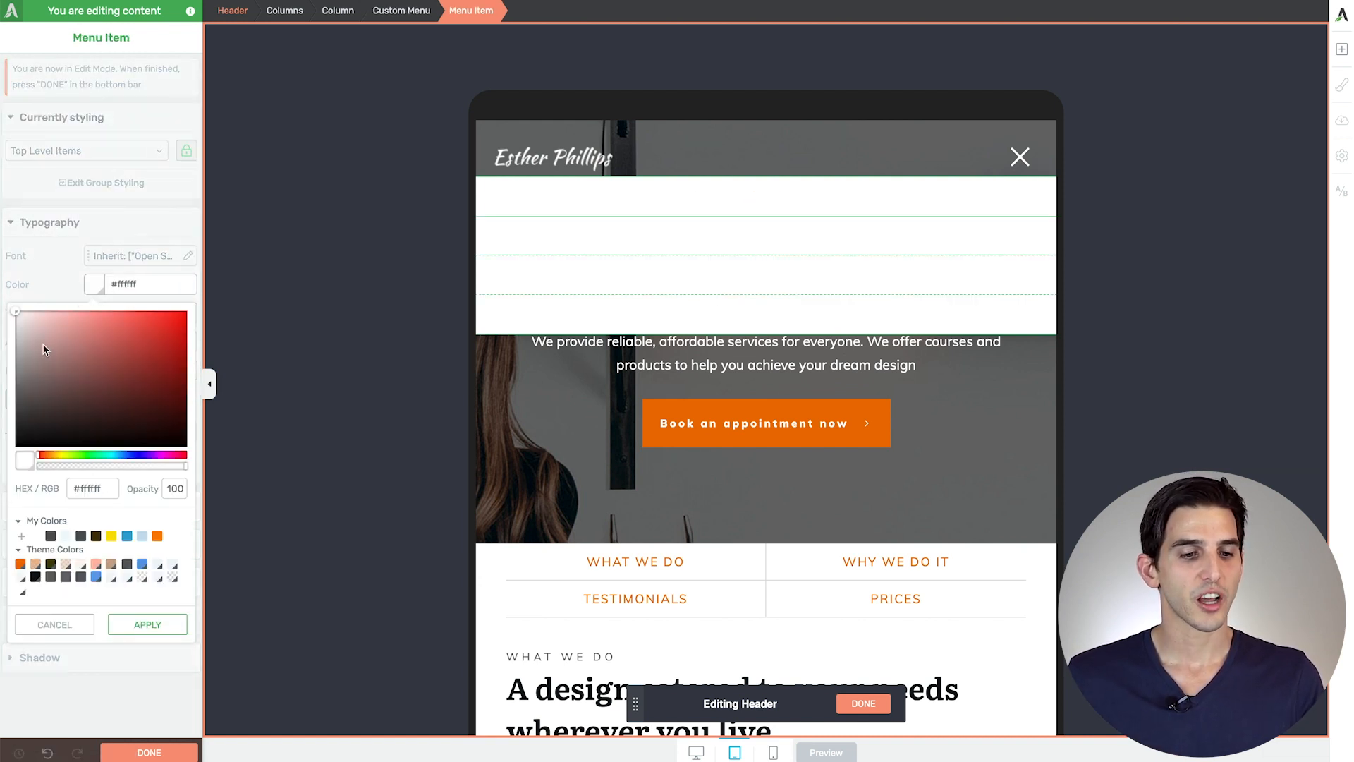
drag(43, 349, 3, 456)
click(151, 624)
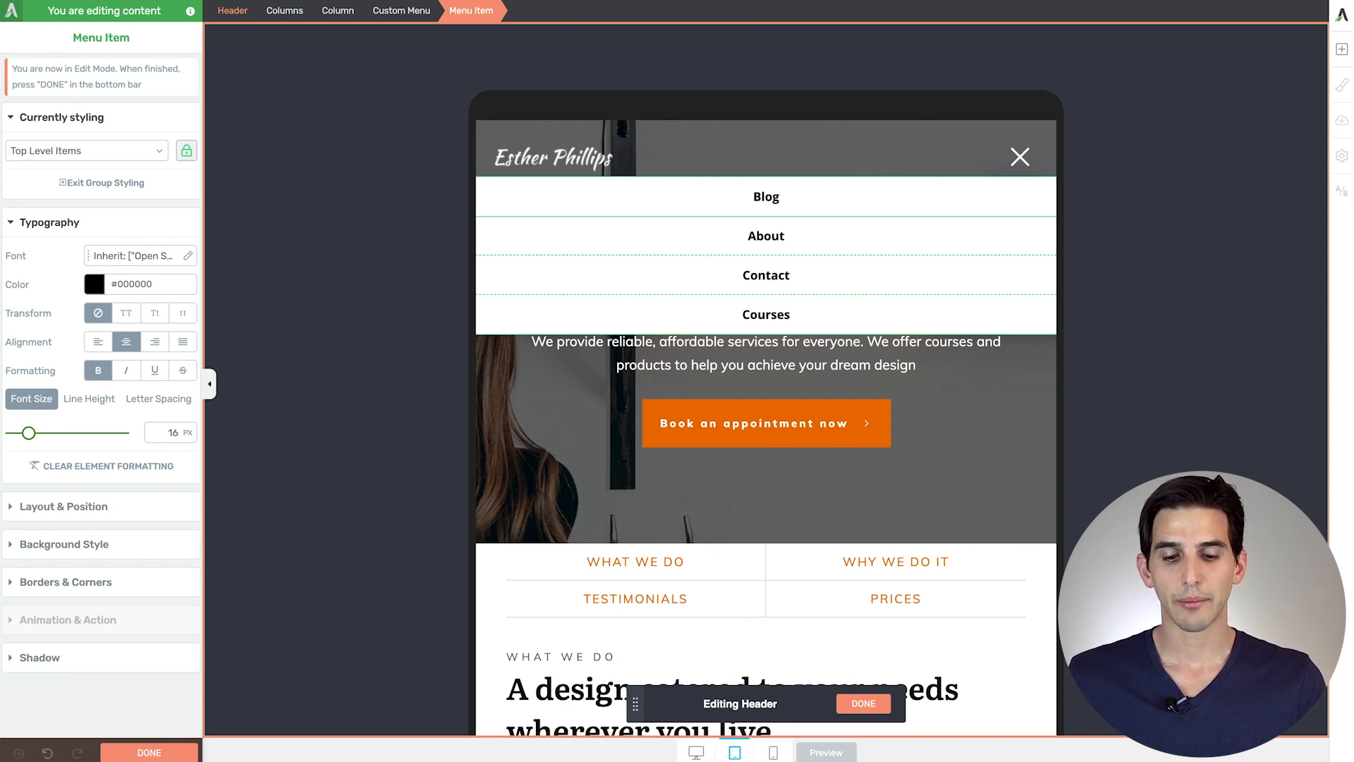
click(773, 752)
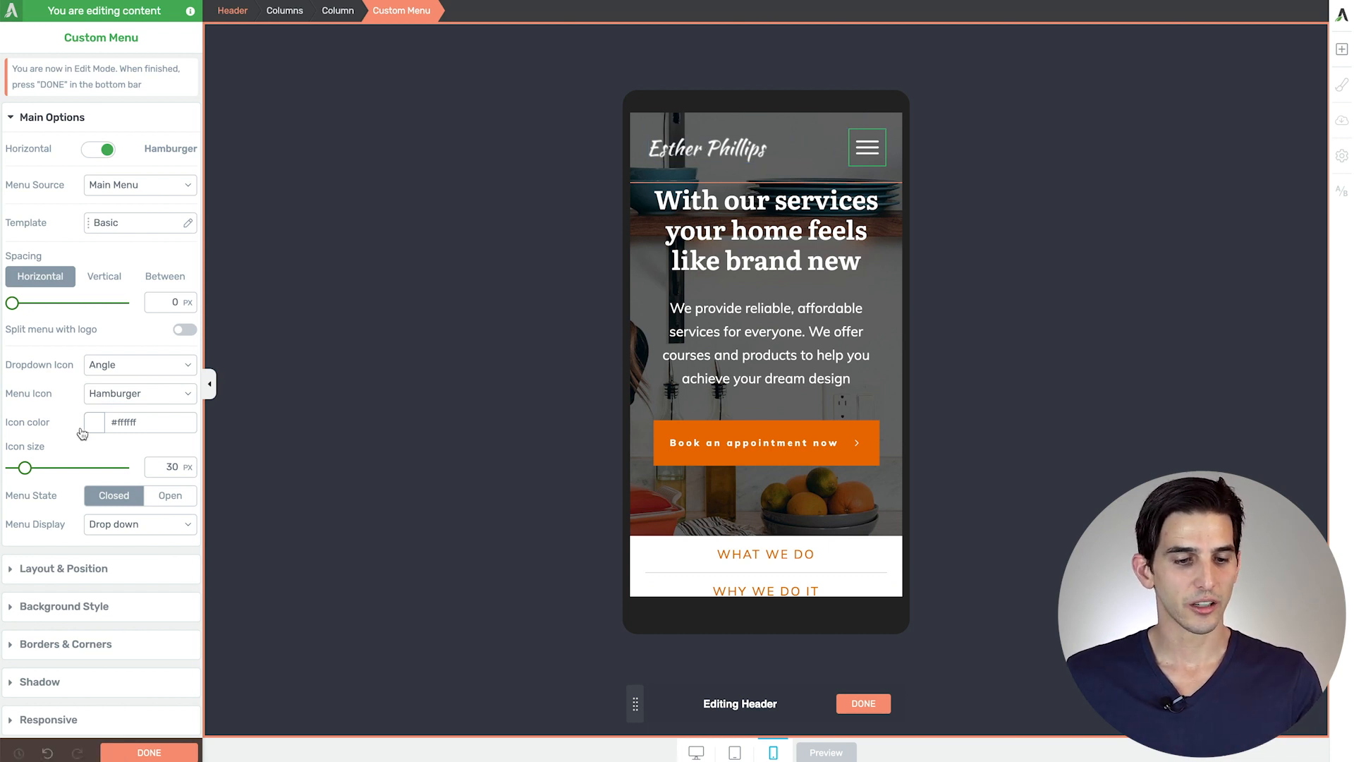
click(157, 495)
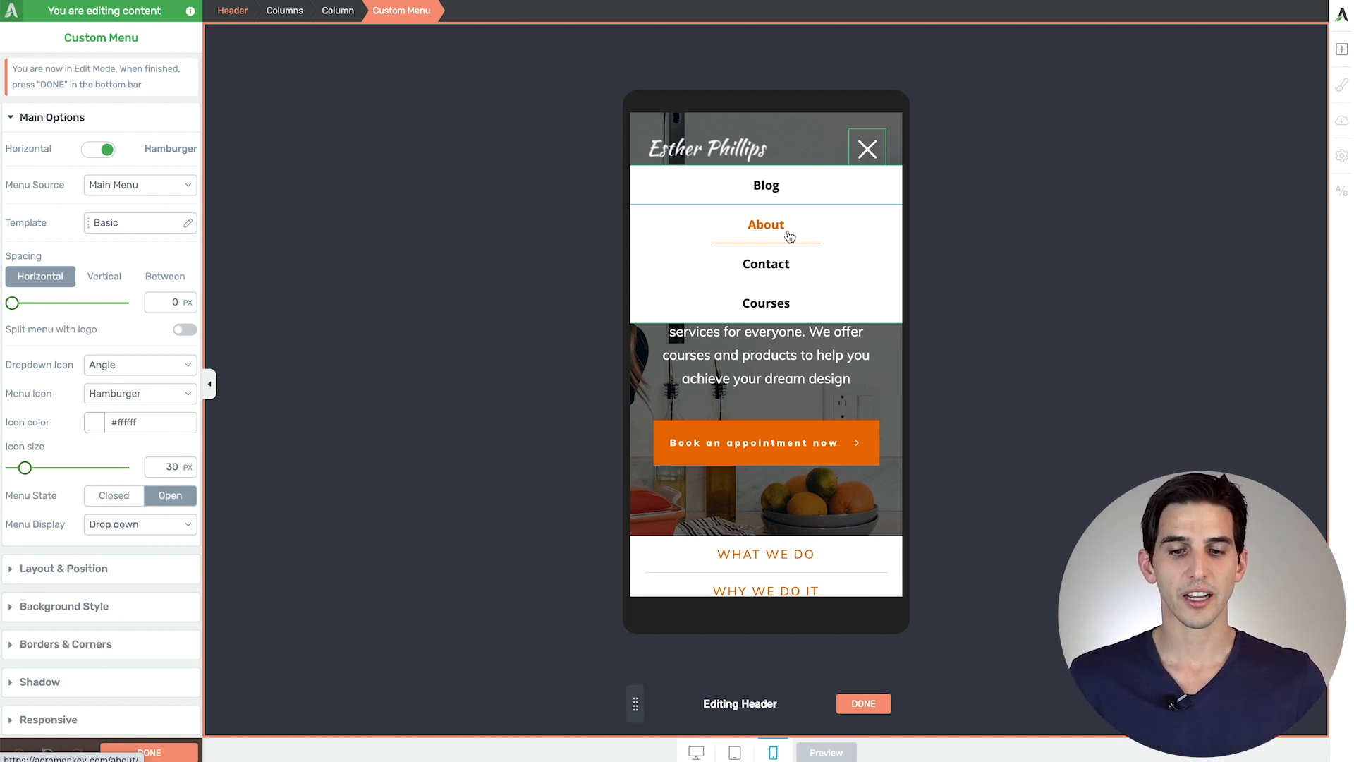
Step: Return to the desktop view, make the whole header sticky on scroll, and enable Switch on scroll
click(696, 753)
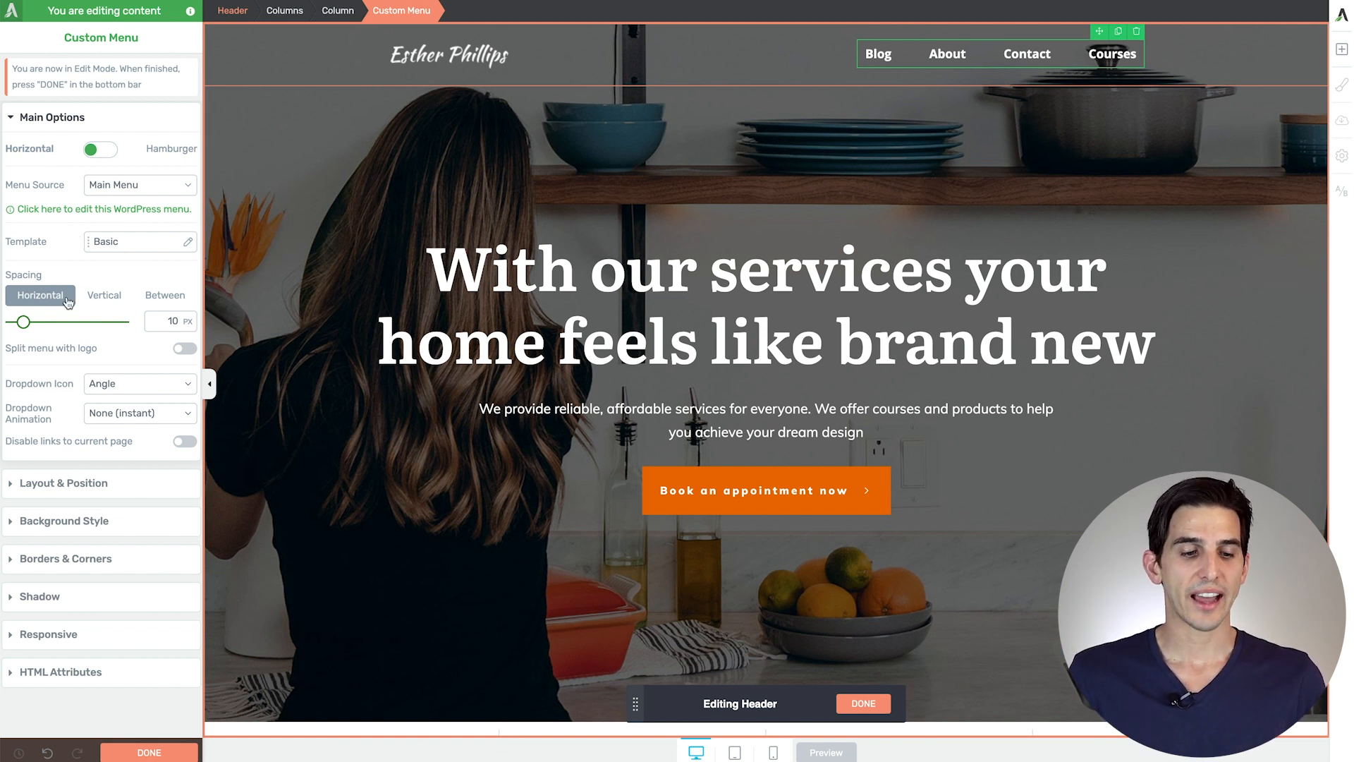
click(225, 19)
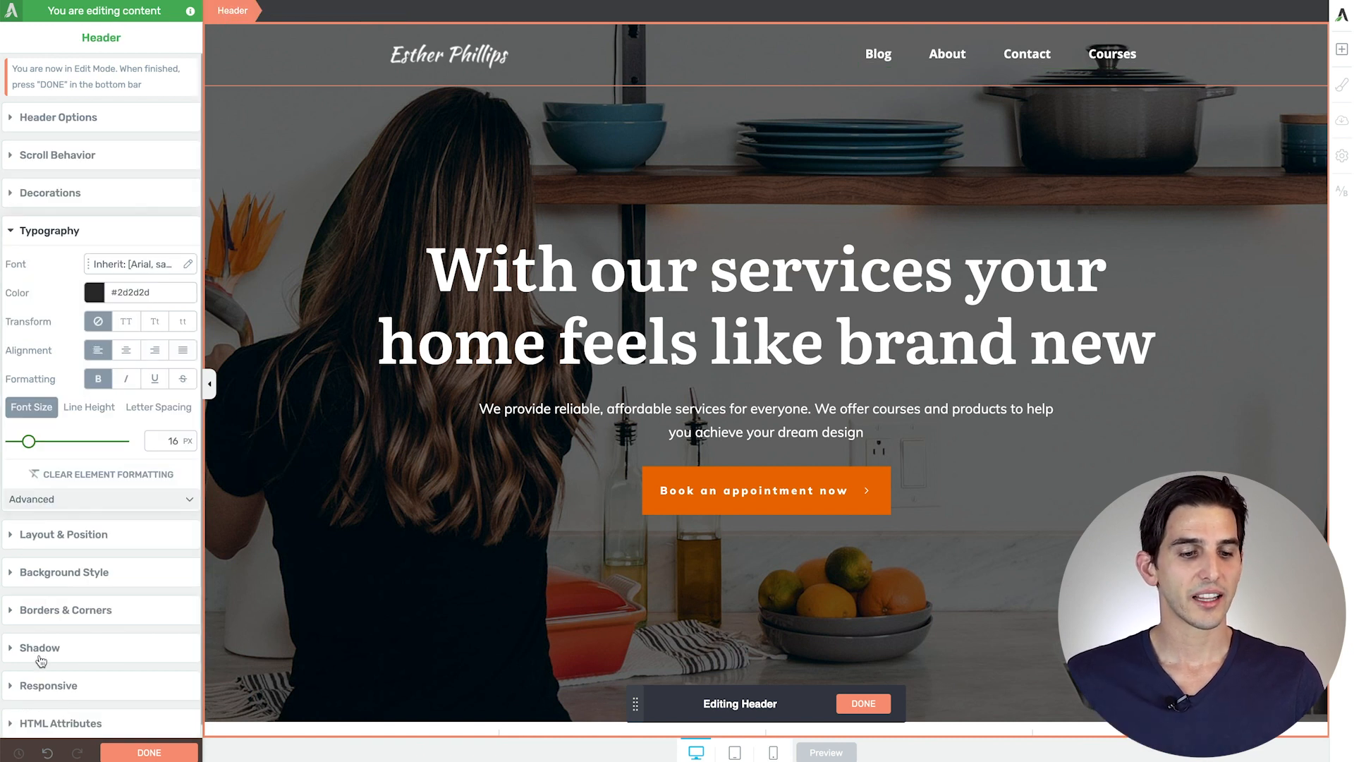
click(61, 159)
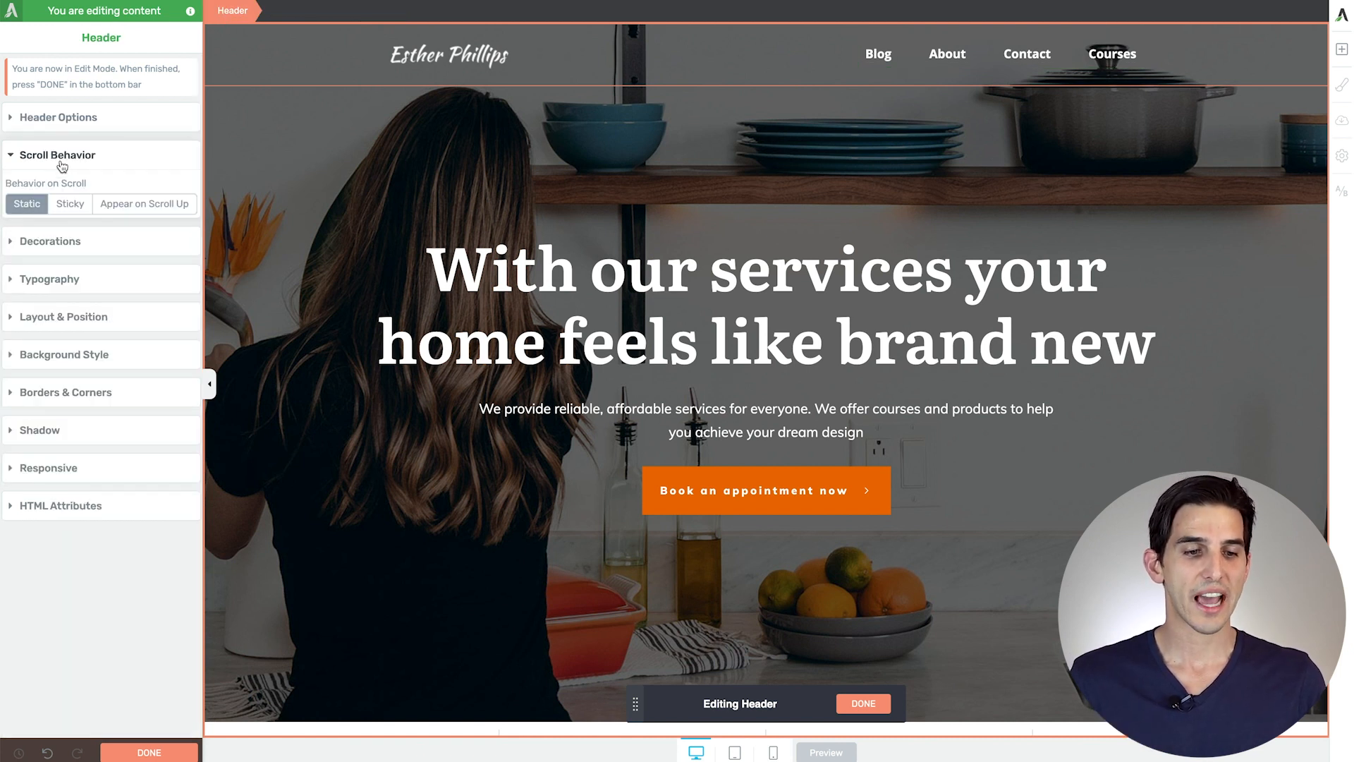
click(70, 204)
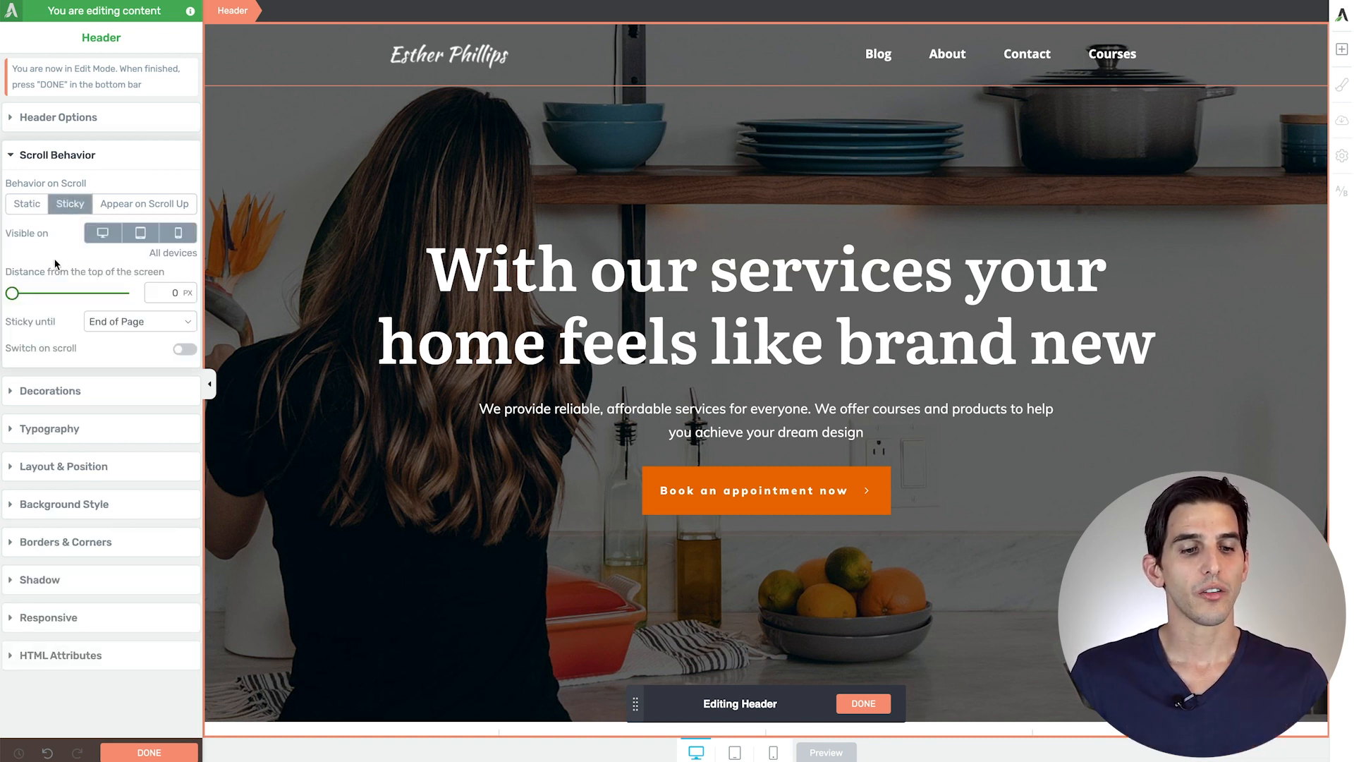
click(191, 357)
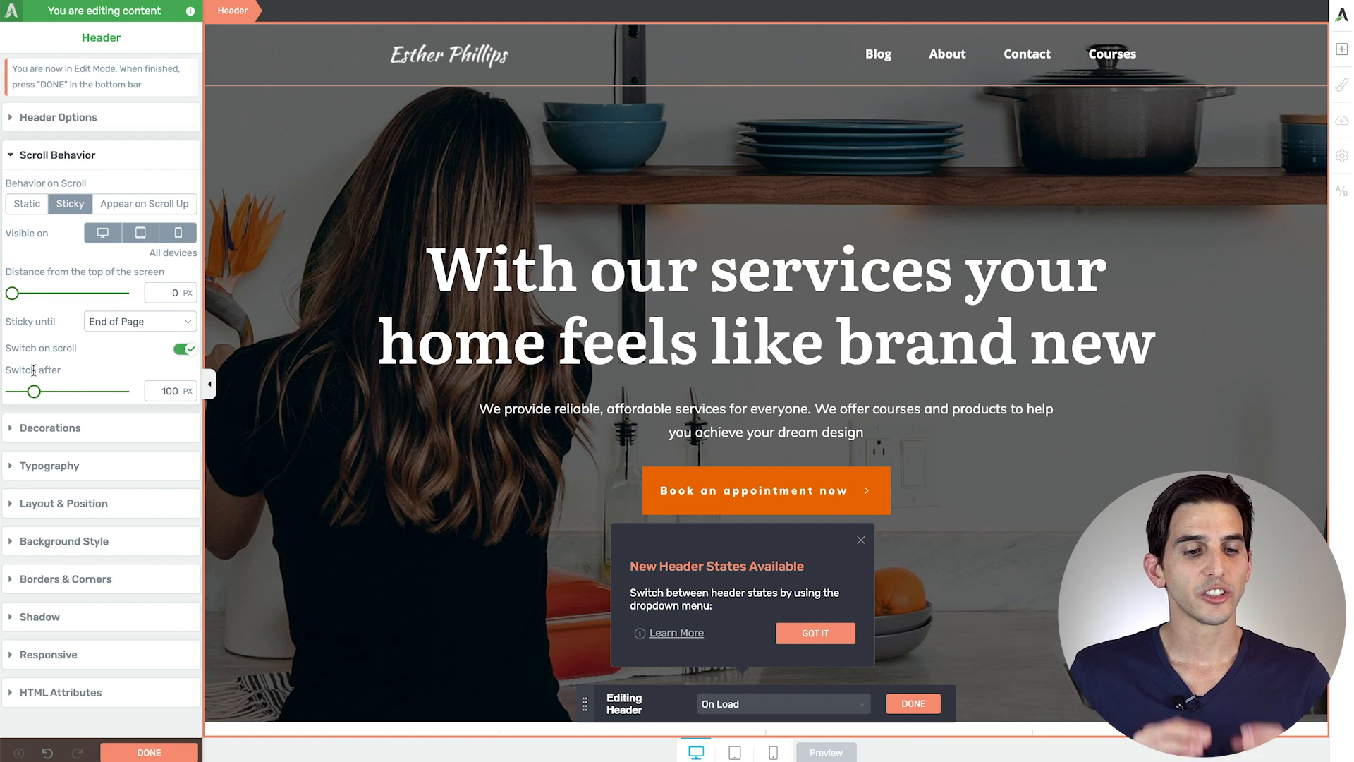
Step: Set the header to switch after 200 px of scrolling and dismiss the notice about header states
drag(34, 392, 59, 393)
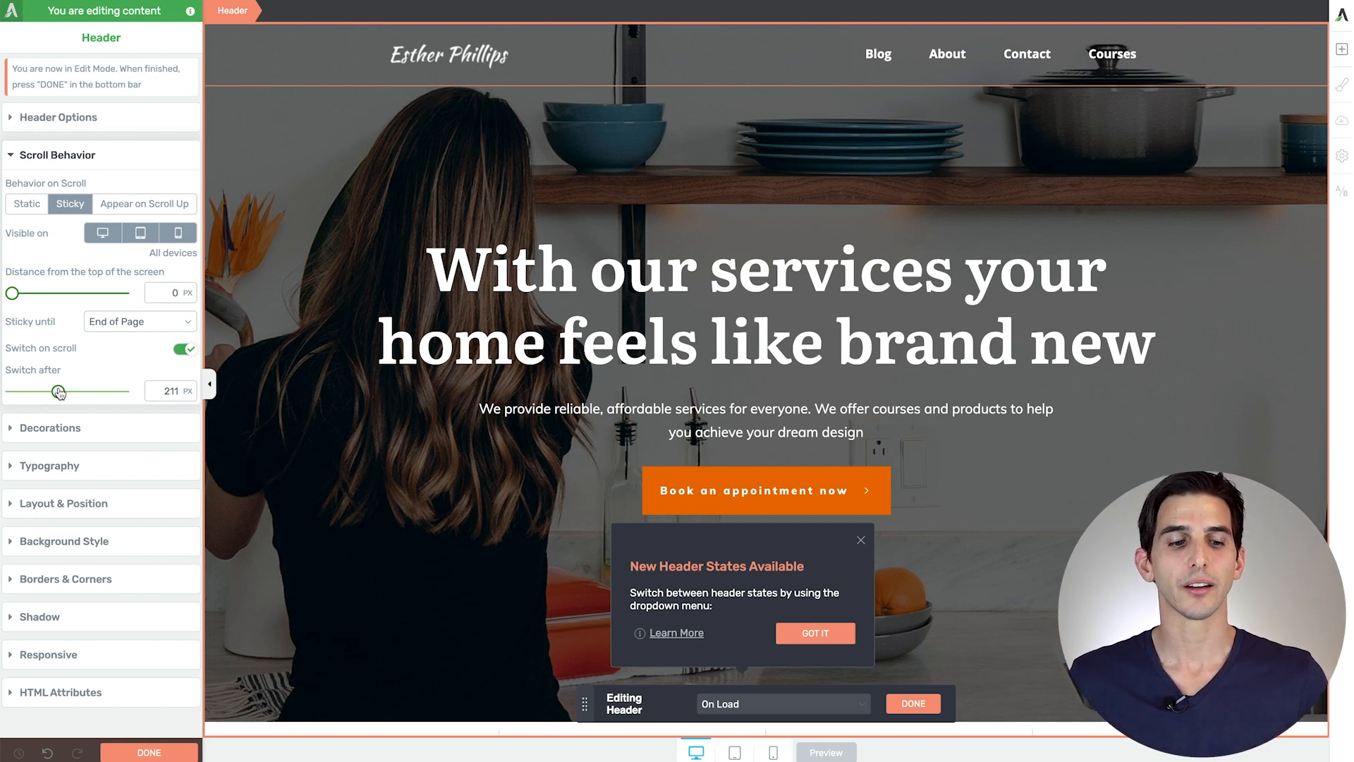
double_click(170, 390)
text(200)
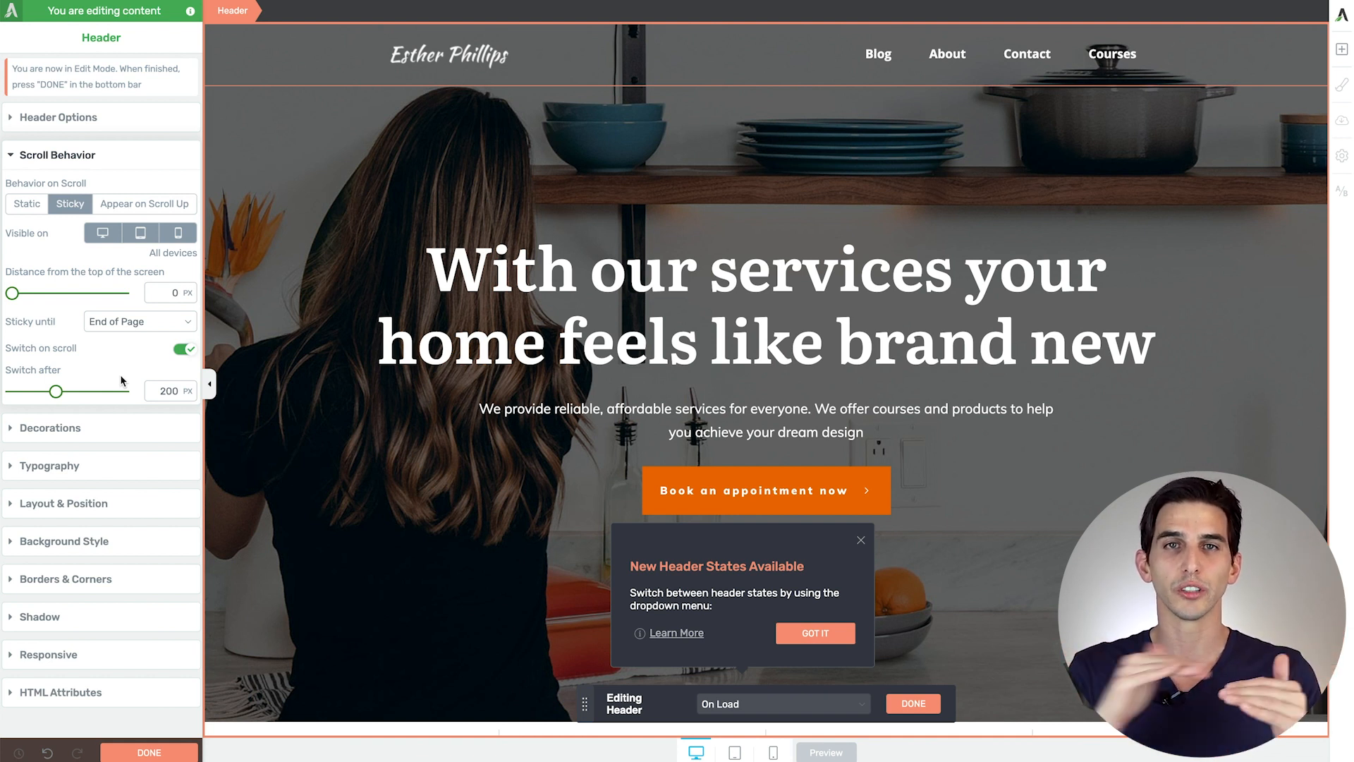
click(815, 633)
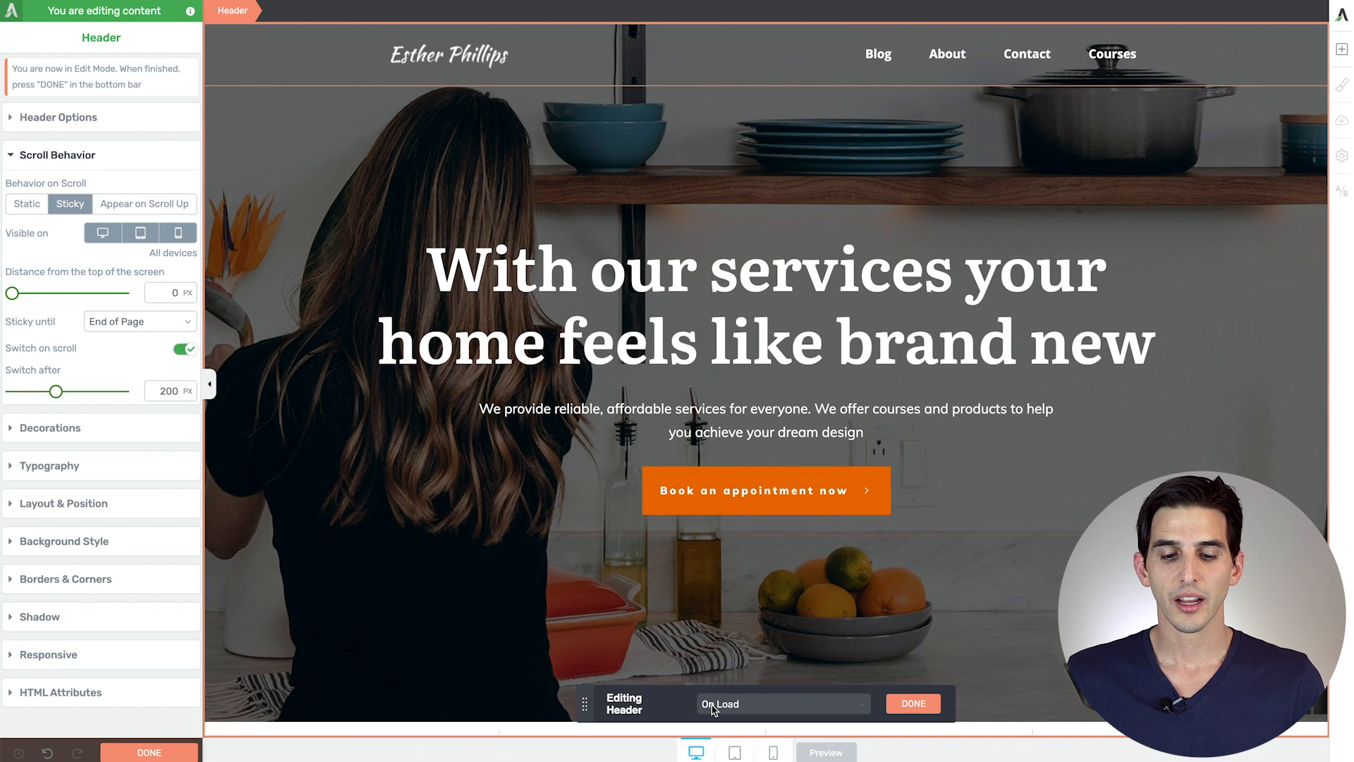
Step: Switch to the header's On Scroll state and set its background color to #ffffff
click(718, 705)
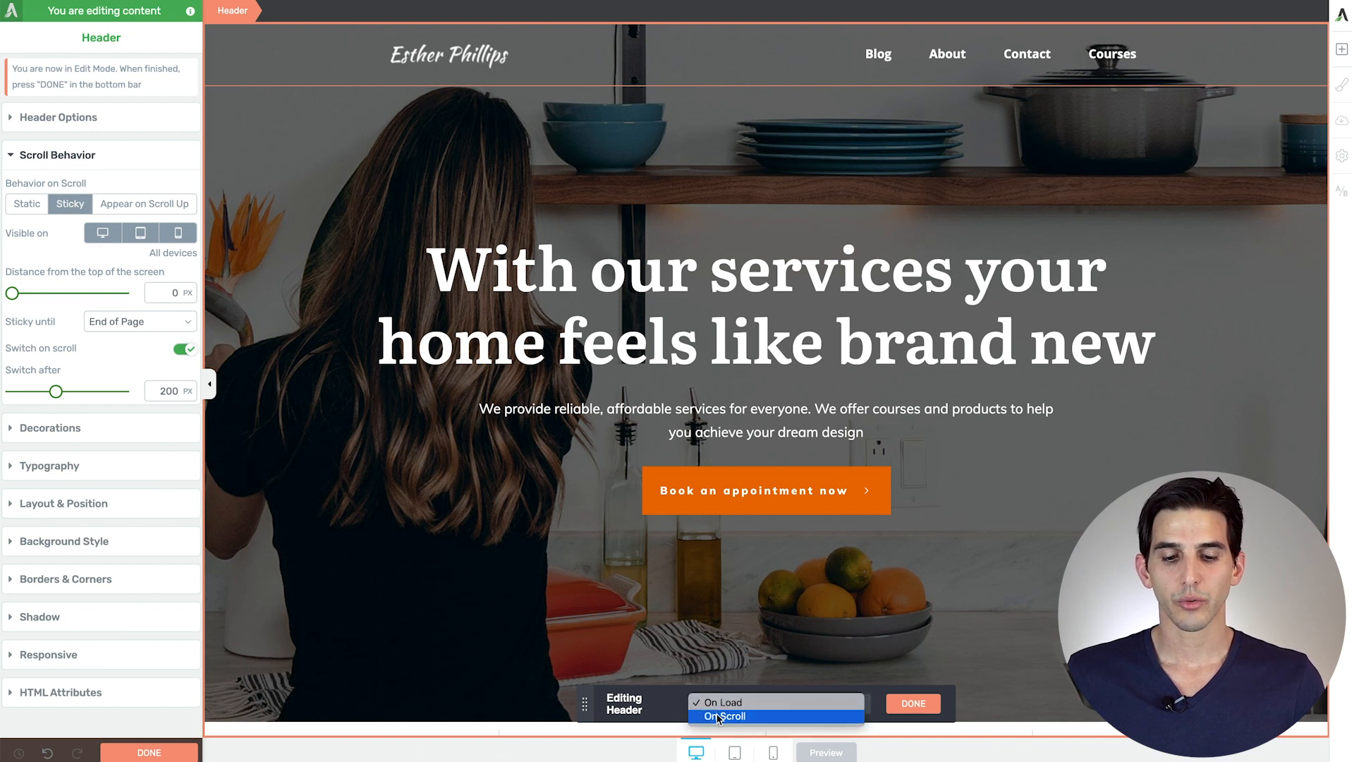
click(718, 715)
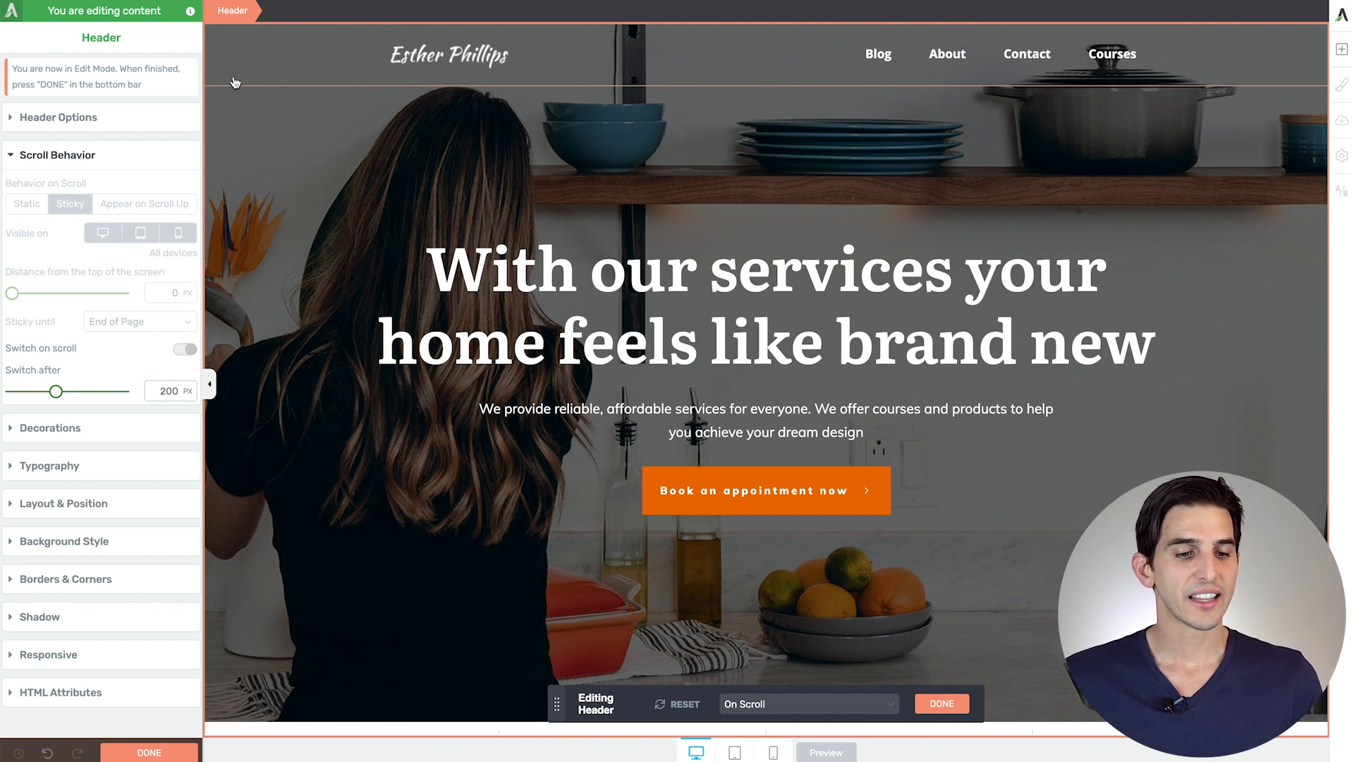
click(63, 542)
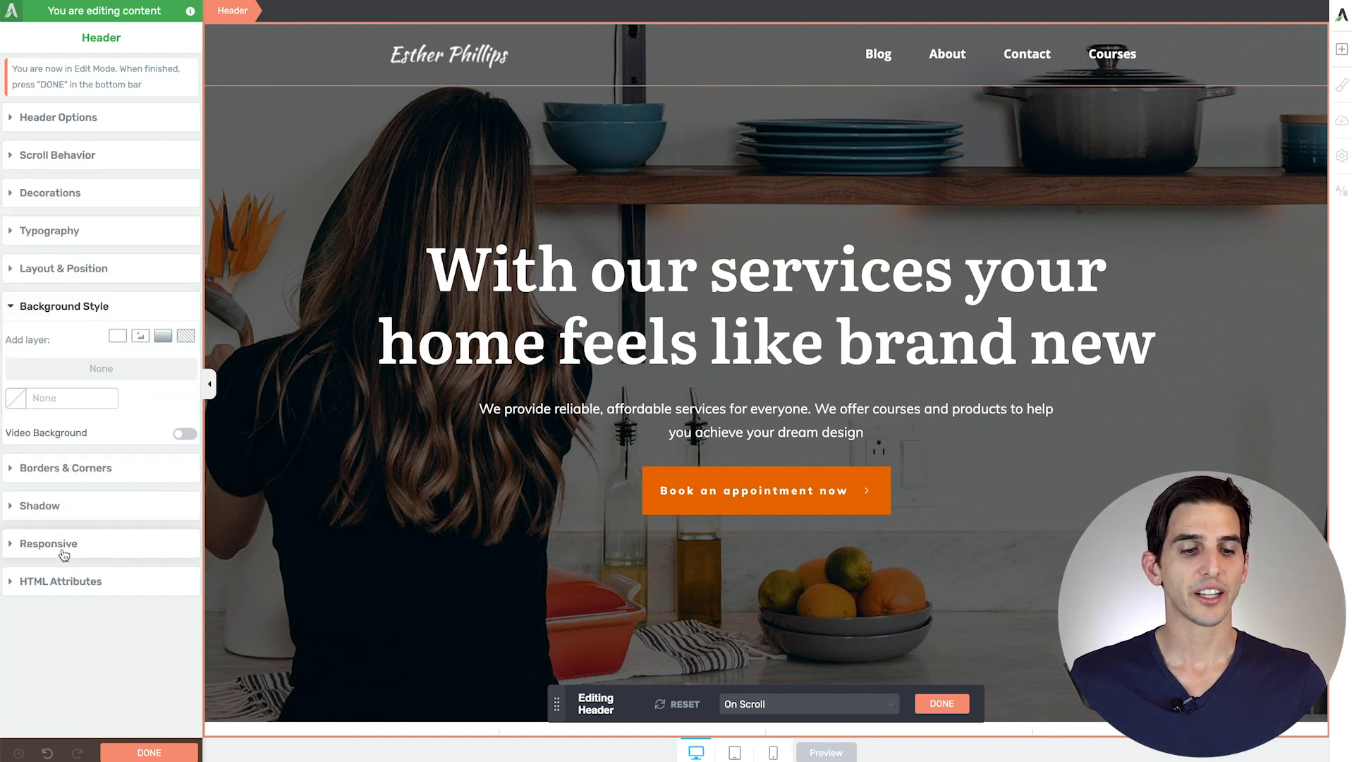
click(116, 337)
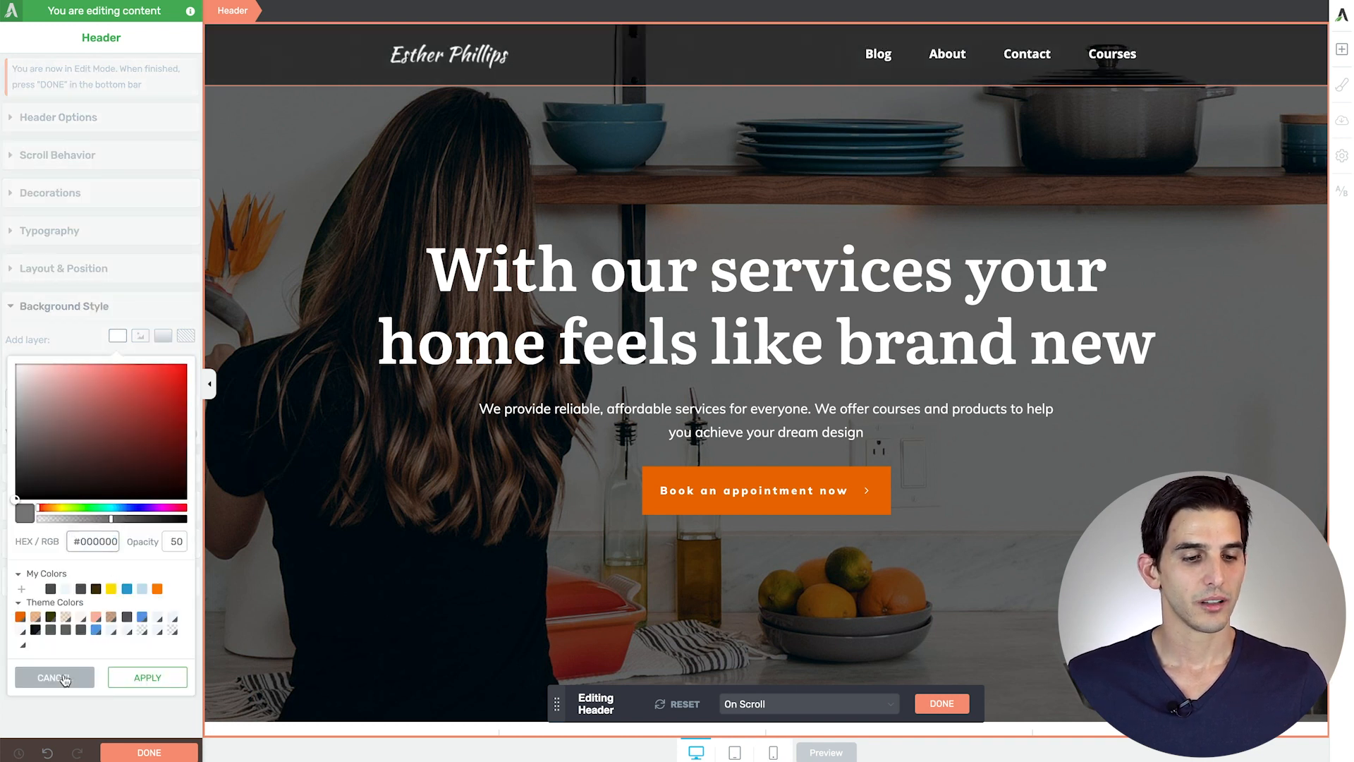
click(54, 676)
click(16, 399)
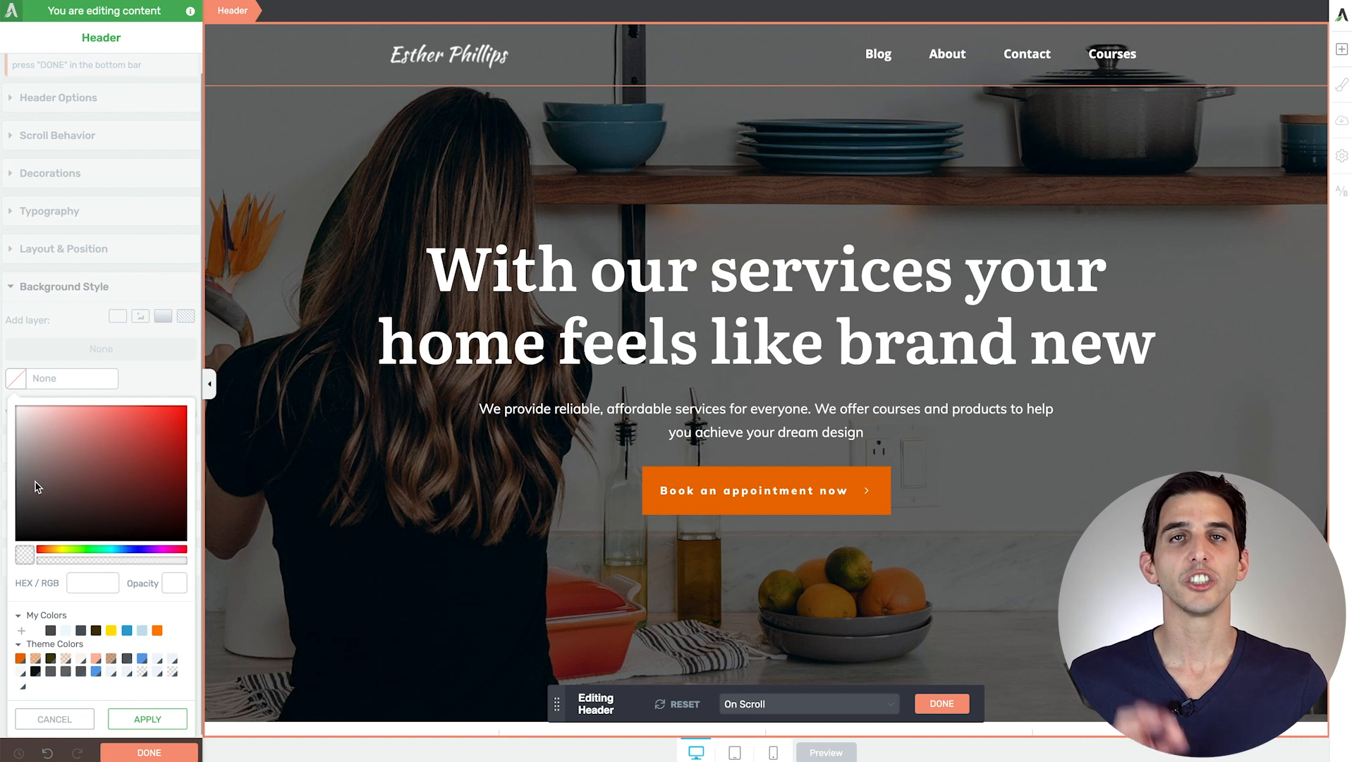
drag(35, 485, 8, 404)
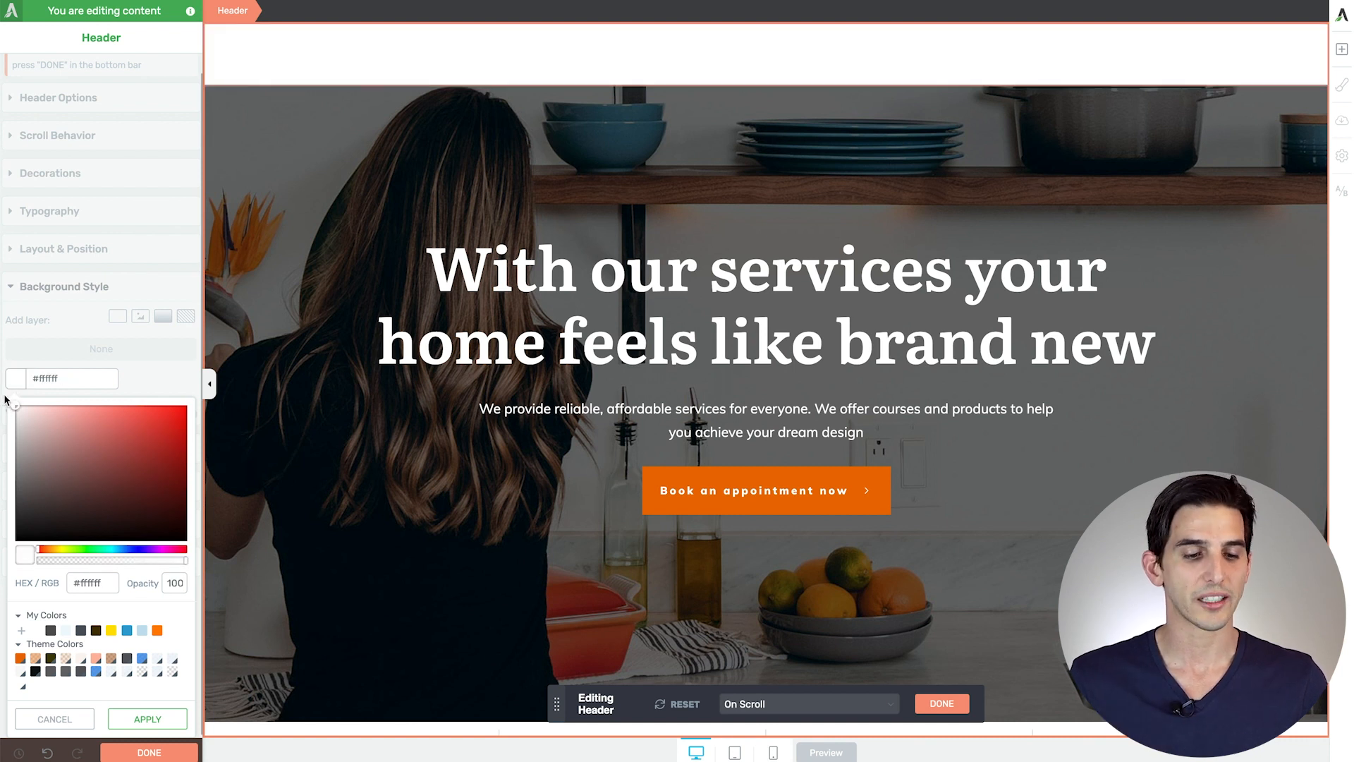
click(147, 719)
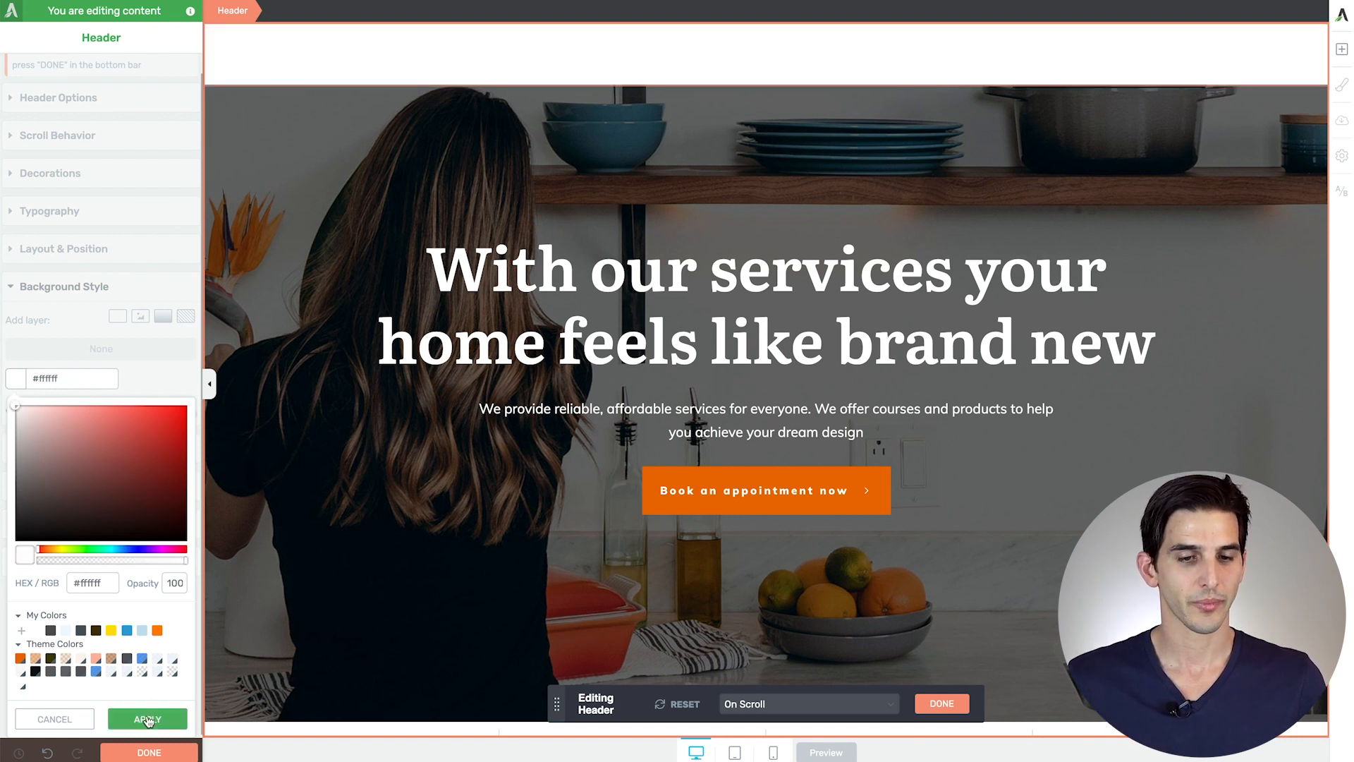
Step: Change the logo in the On Scroll header to the Dark variation
click(411, 57)
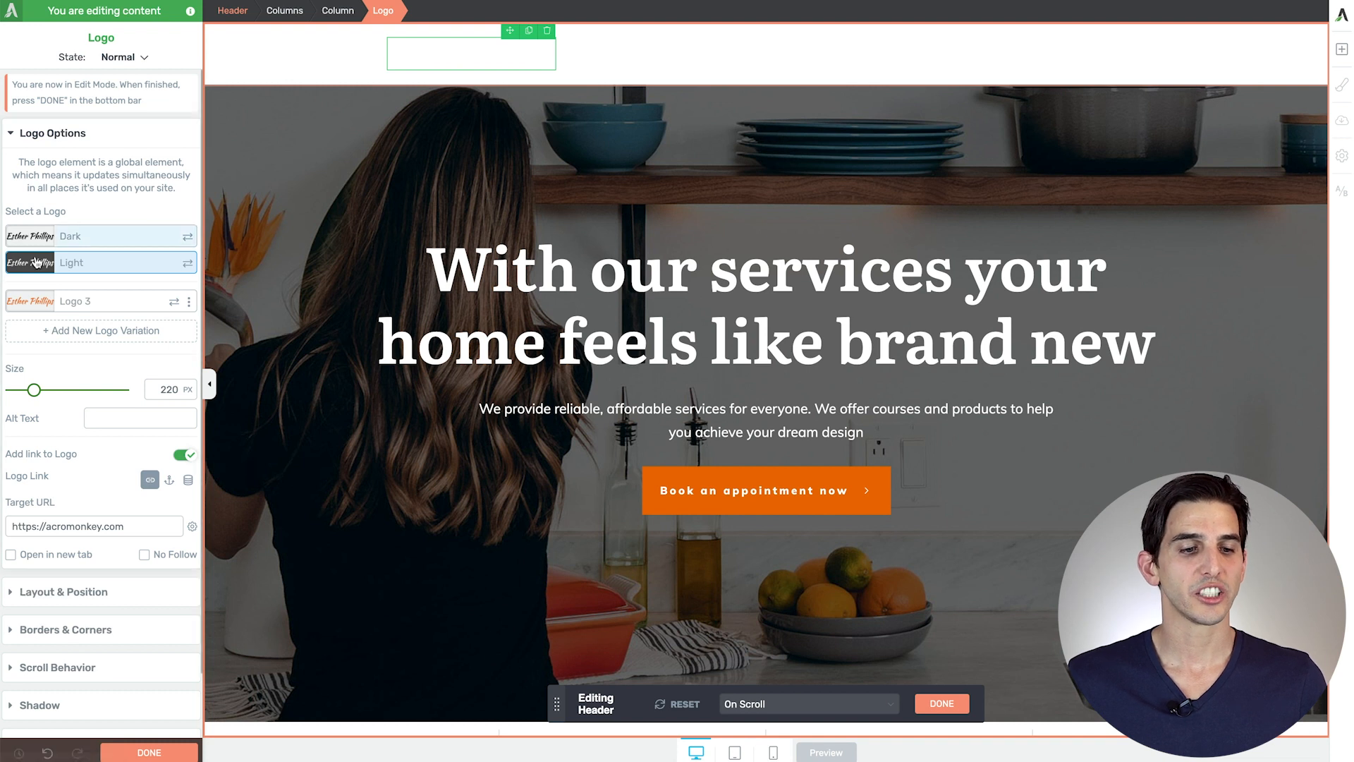
click(76, 238)
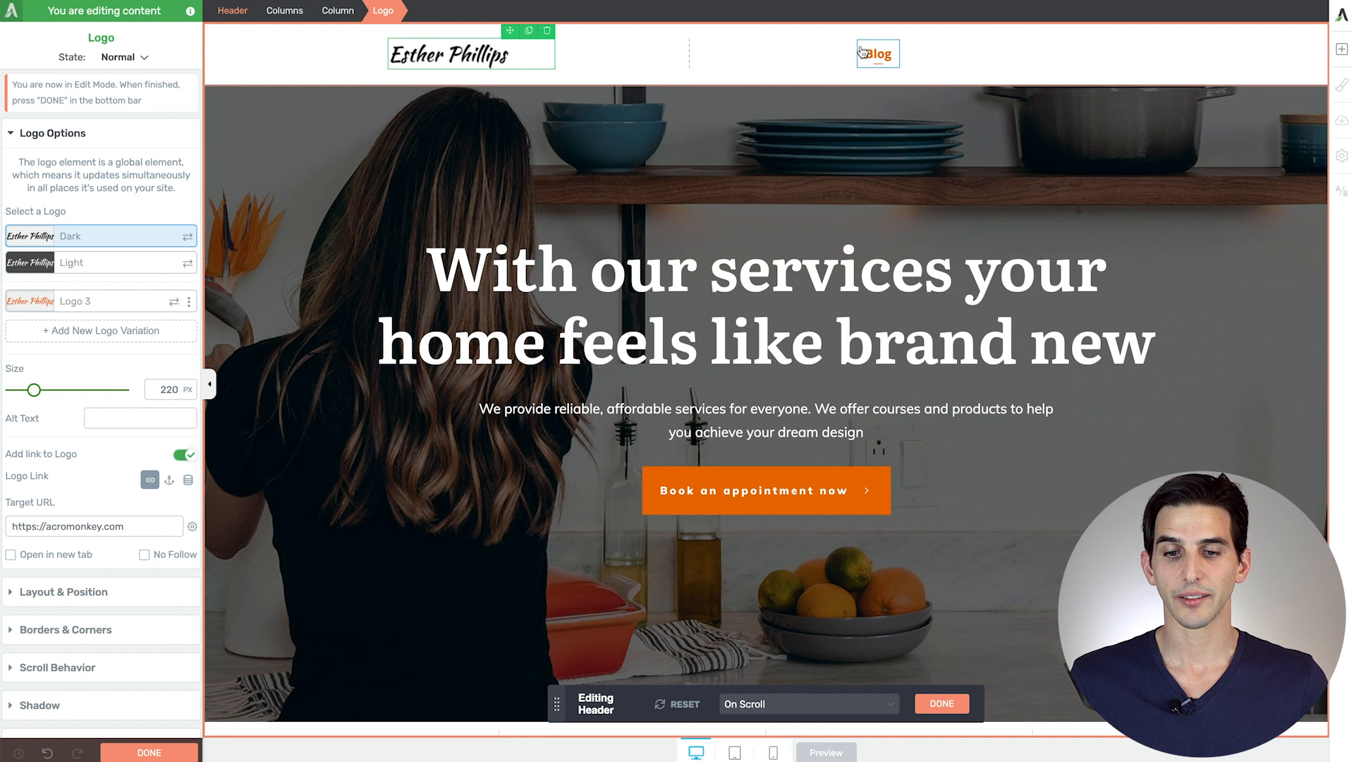
Step: Set the text color of the top-level menu items in the On Scroll header to #000000
click(783, 62)
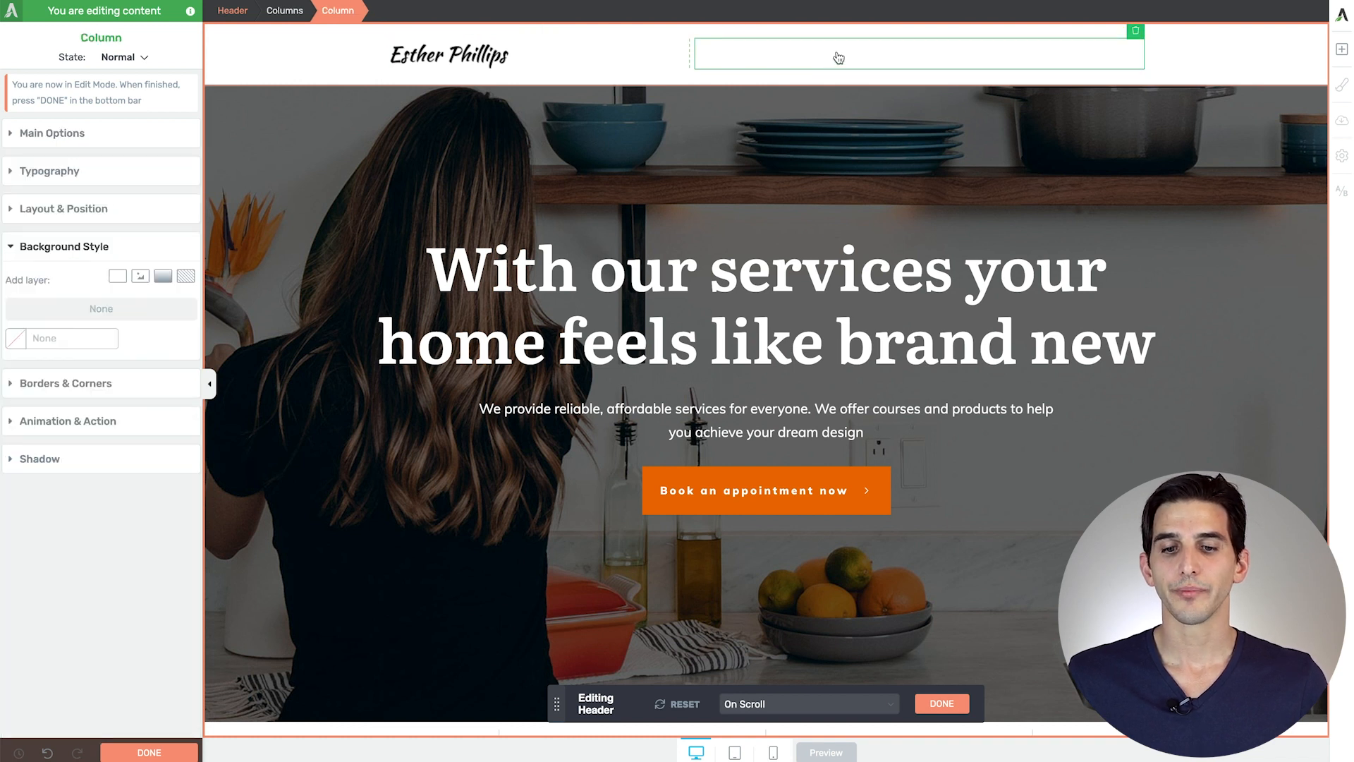
click(877, 54)
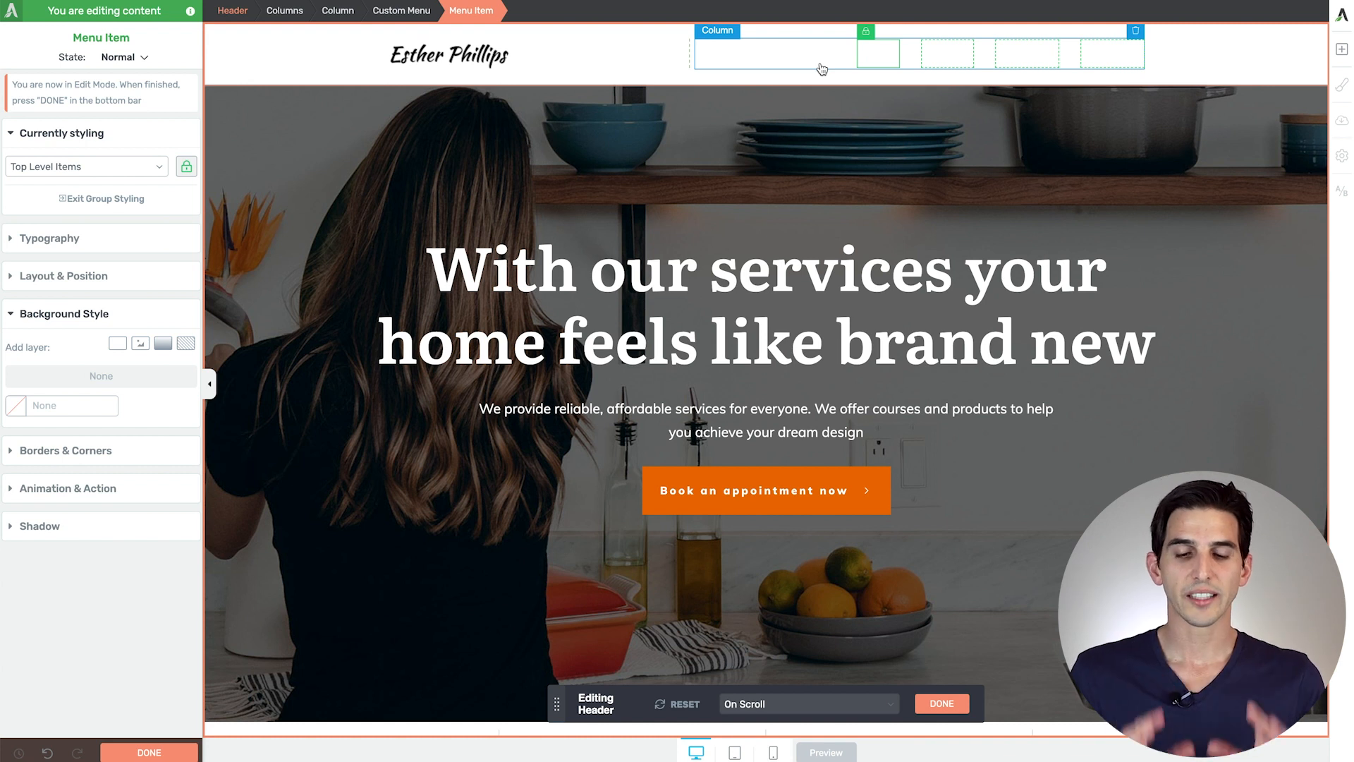
click(35, 252)
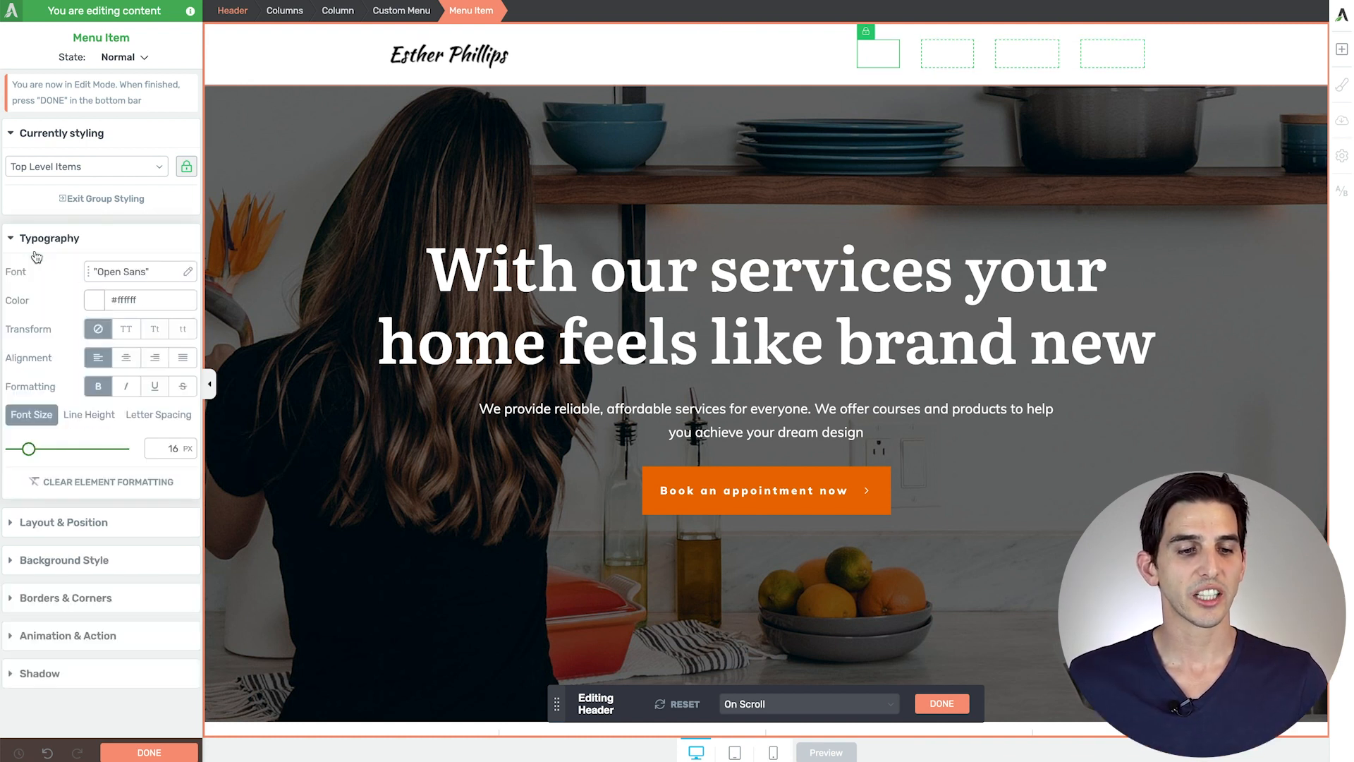
click(88, 311)
drag(66, 365, 3, 474)
click(139, 642)
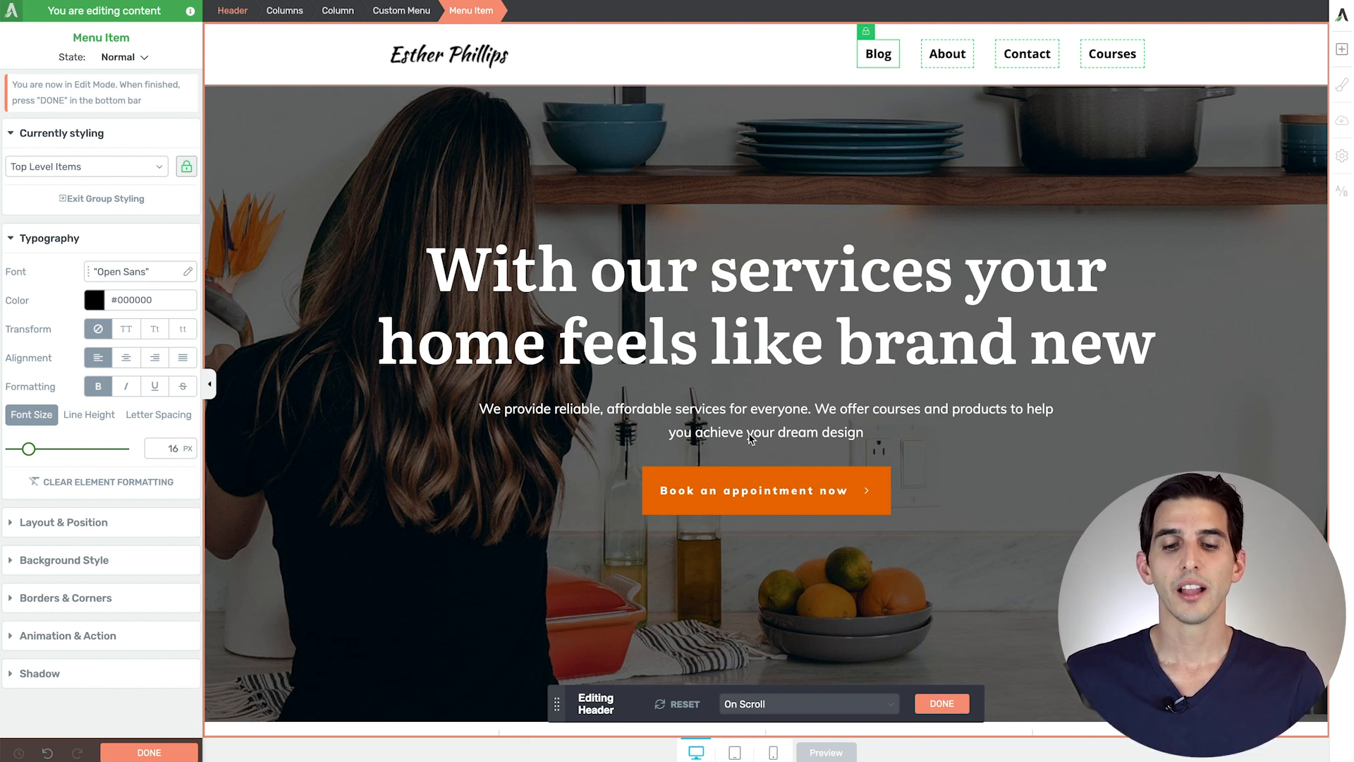
Step: In tablet view, set the On Scroll header's hamburger menu icon color to #000000
click(735, 753)
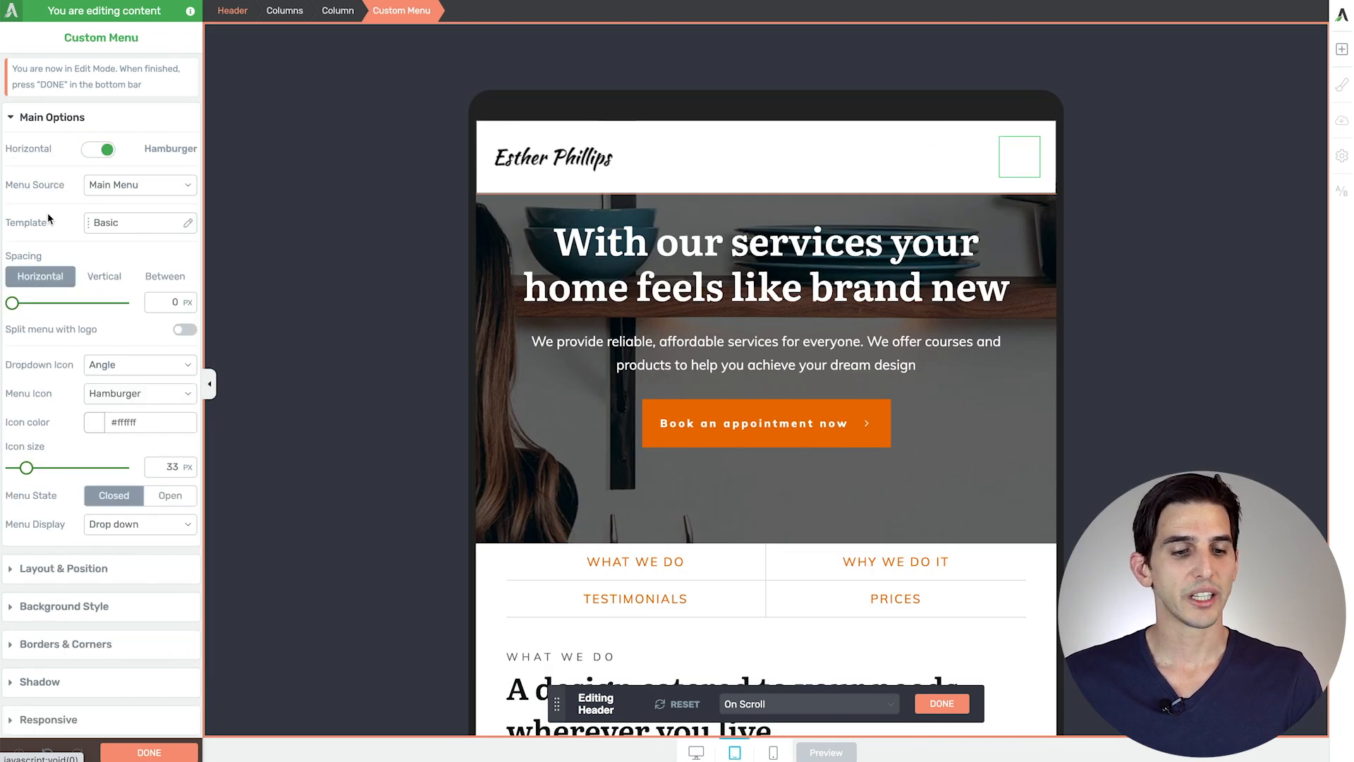
click(100, 424)
drag(36, 474, 3, 544)
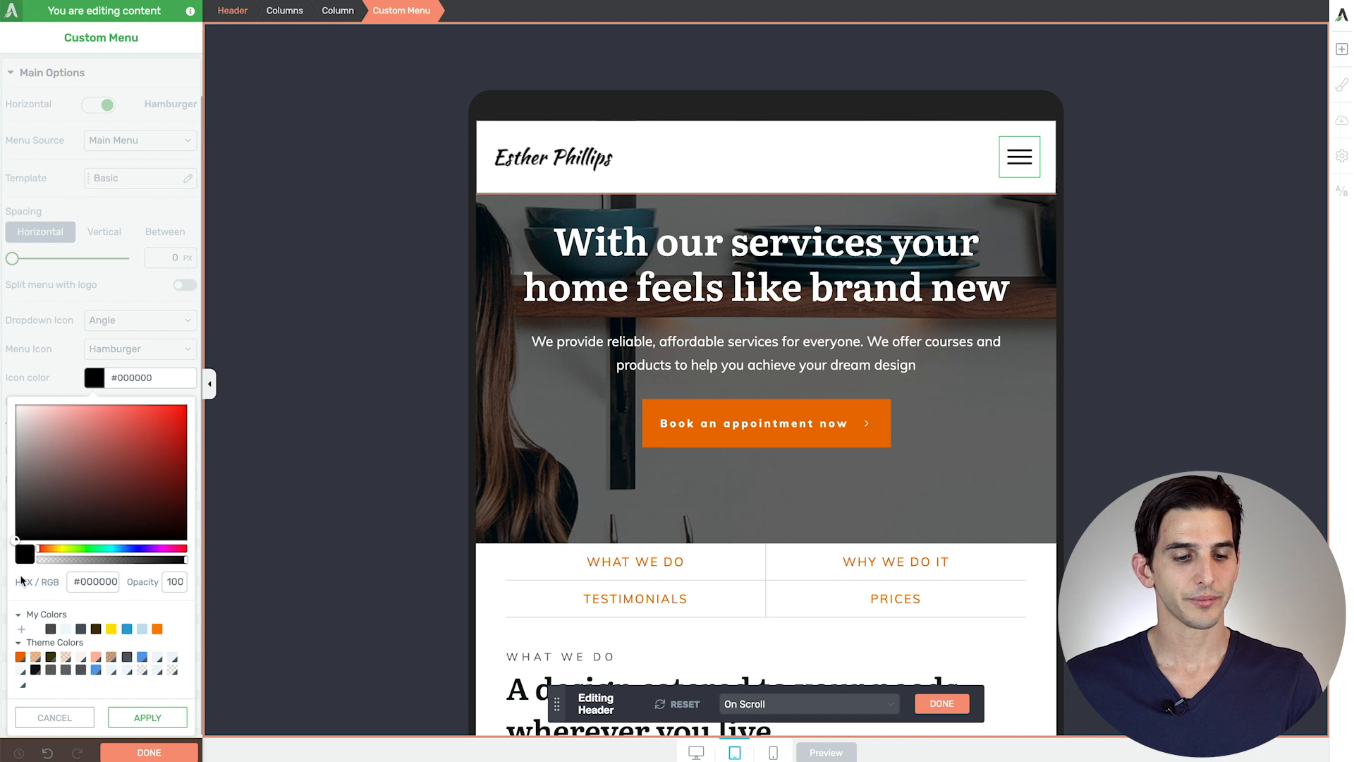
click(122, 712)
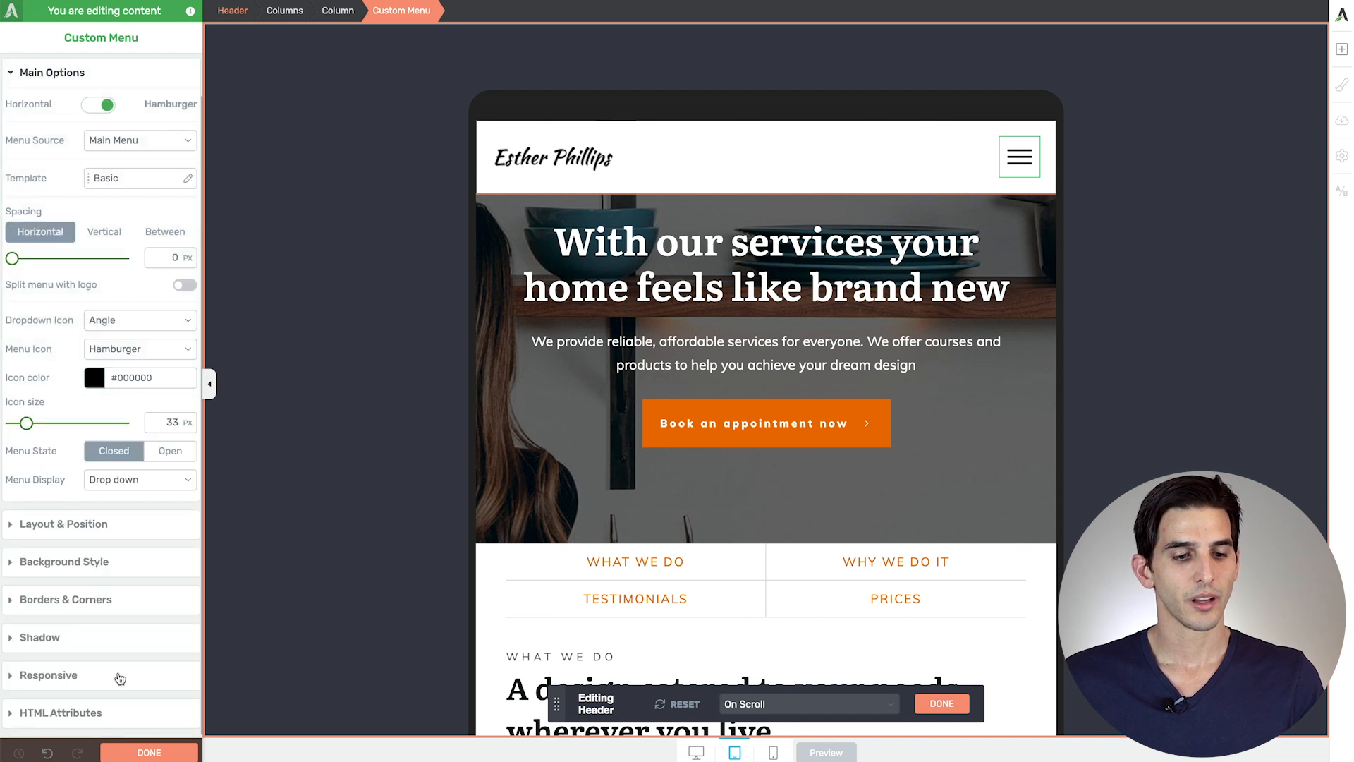
Step: Check the hamburger menu in its open state in the tablet and mobile views
click(169, 451)
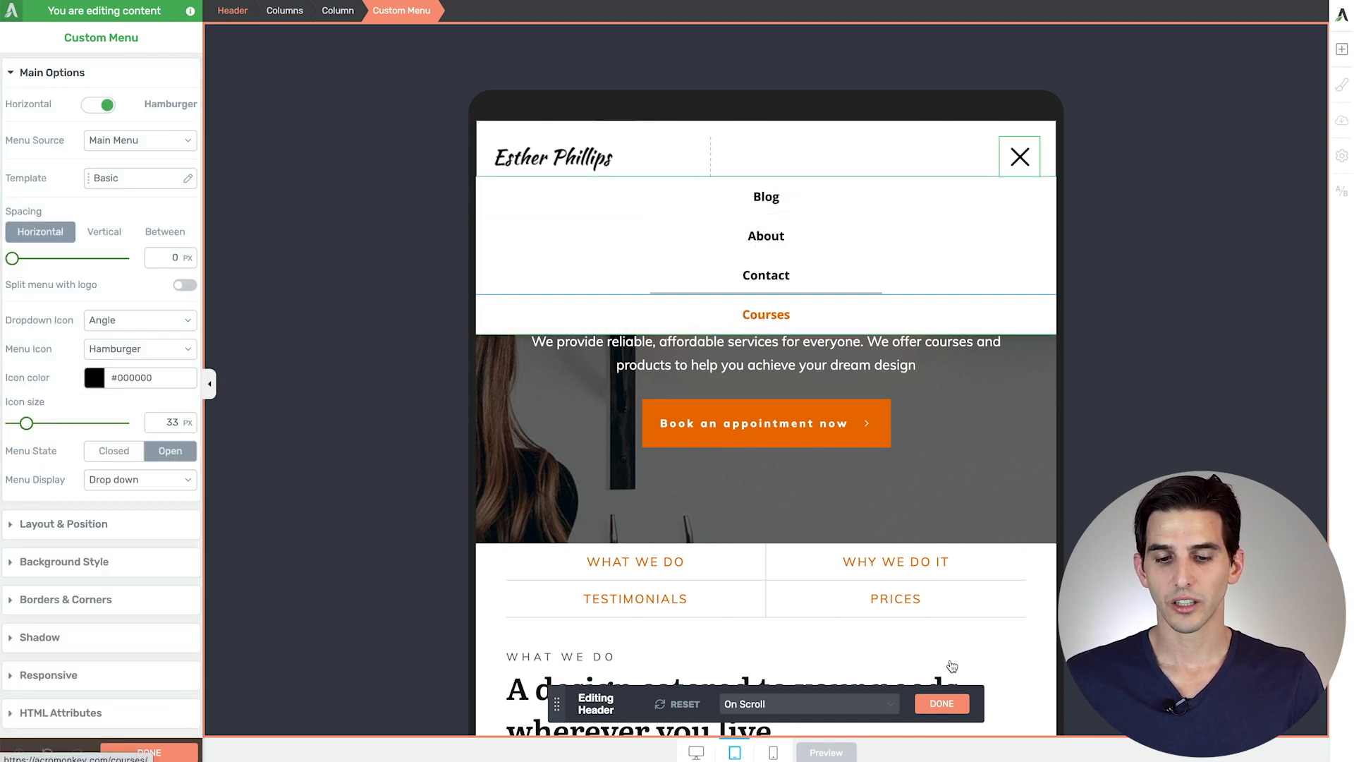
click(773, 753)
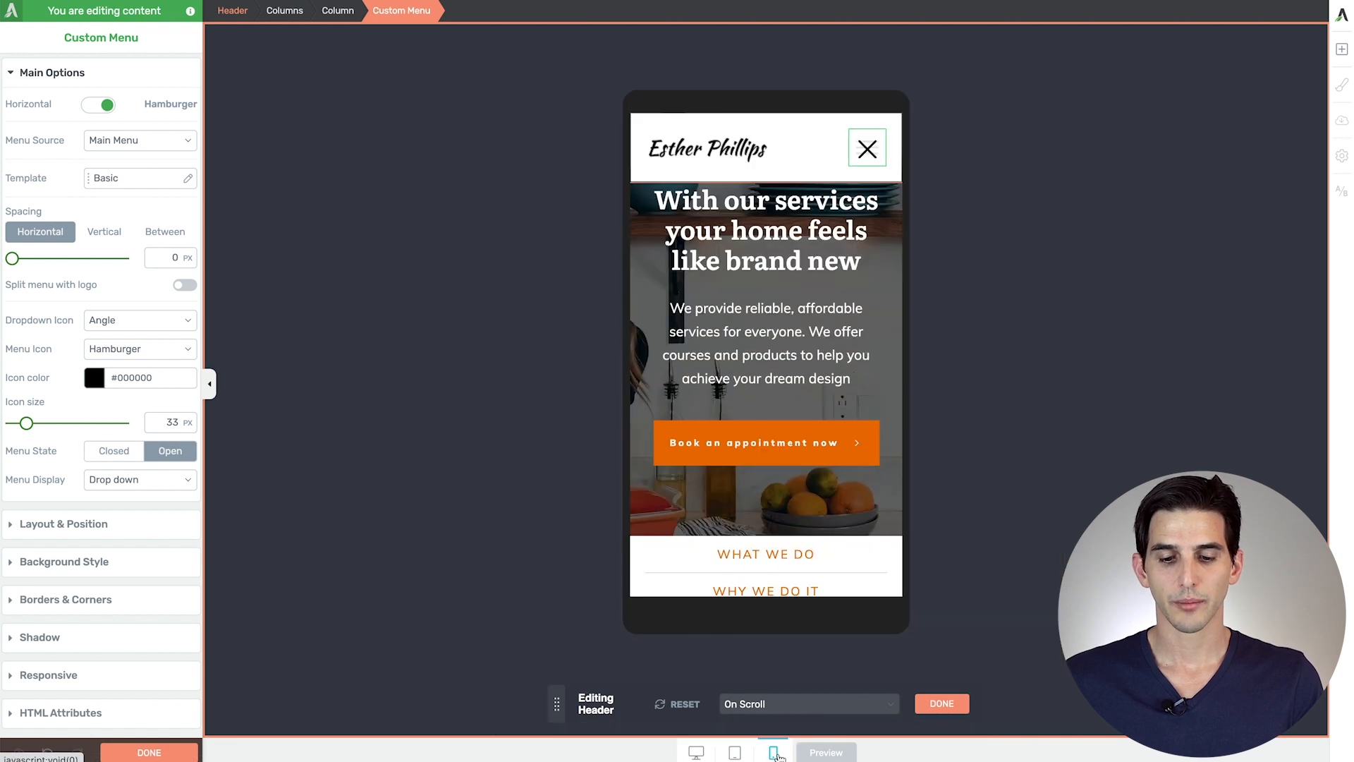
click(166, 454)
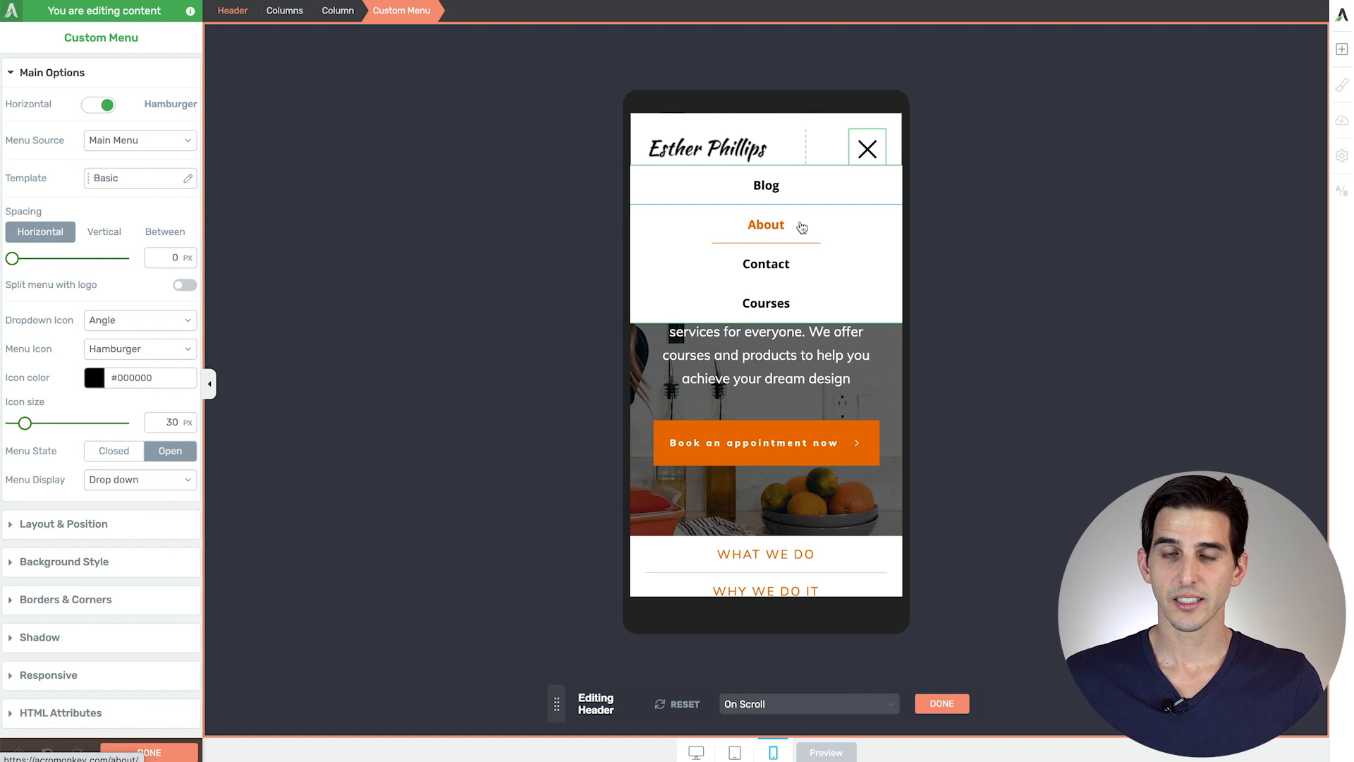
Step: Return to the desktop view and finish editing the header
click(694, 753)
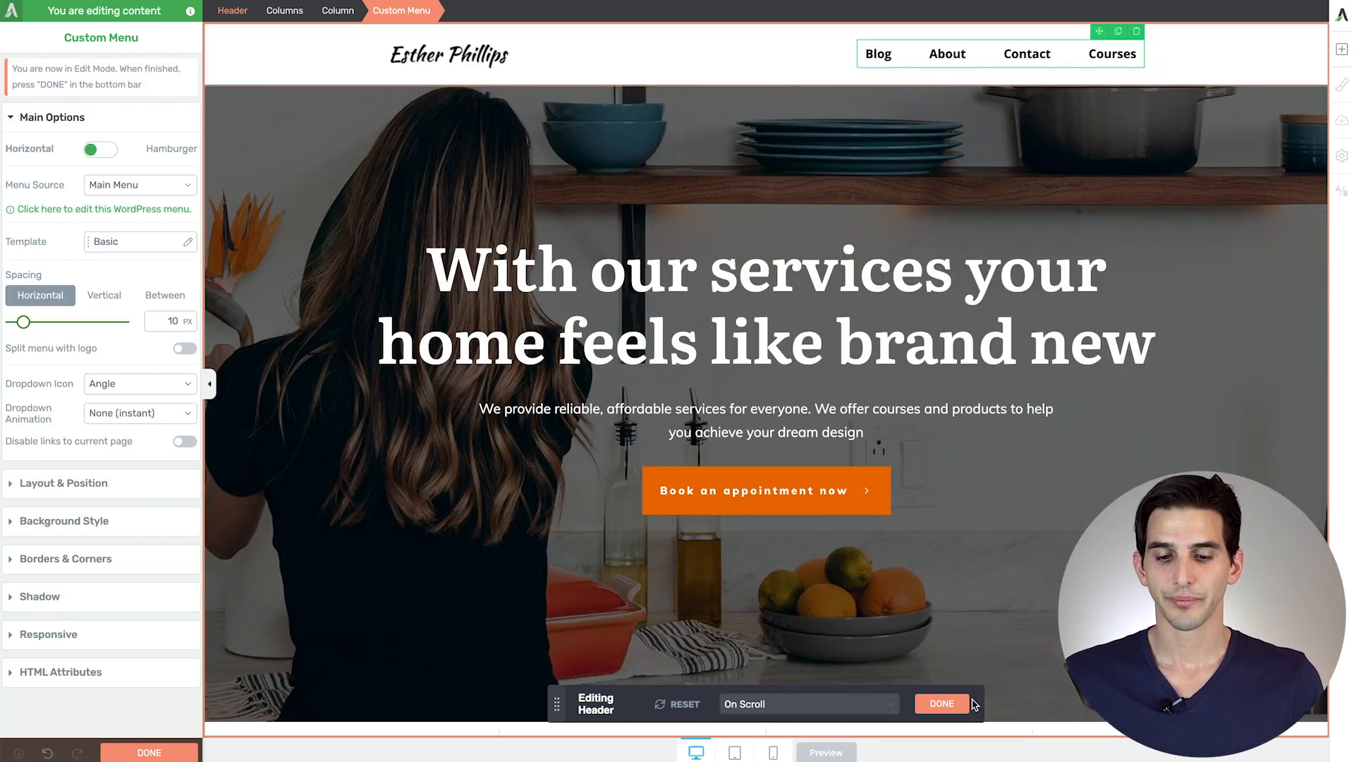
click(937, 703)
click(152, 752)
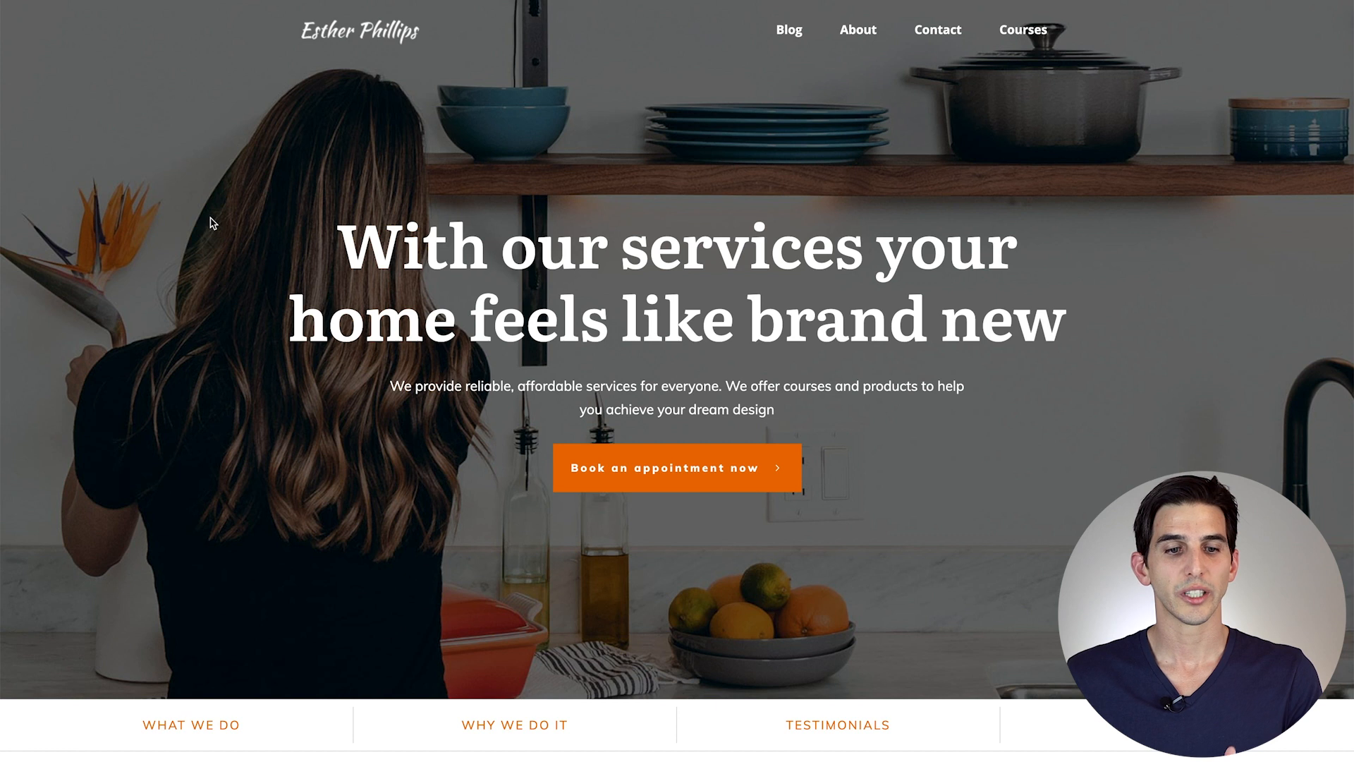
Step: Scroll through the live landing page to examine the header's switch from transparent to its sticky white state
scroll(211, 223, down, 3)
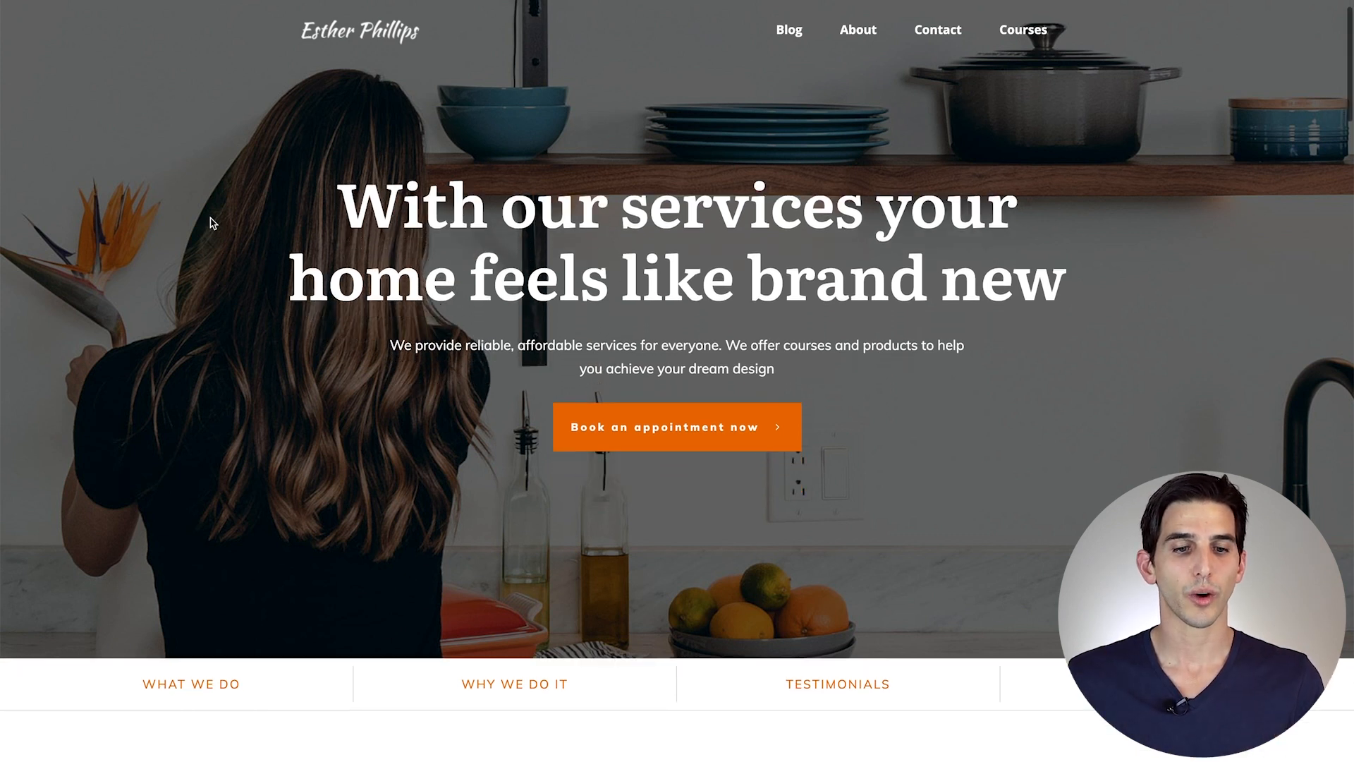
scroll(213, 223, down, 1)
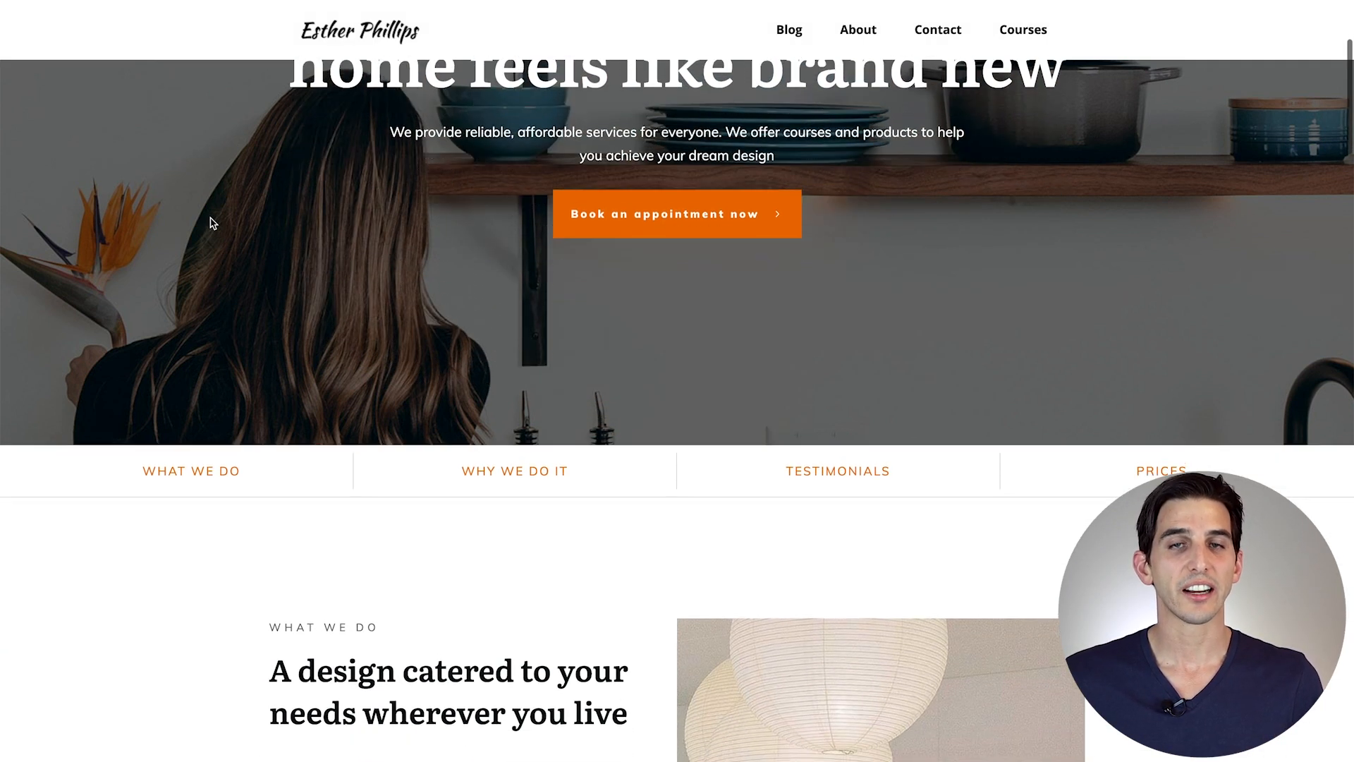
scroll(213, 222, down, 1)
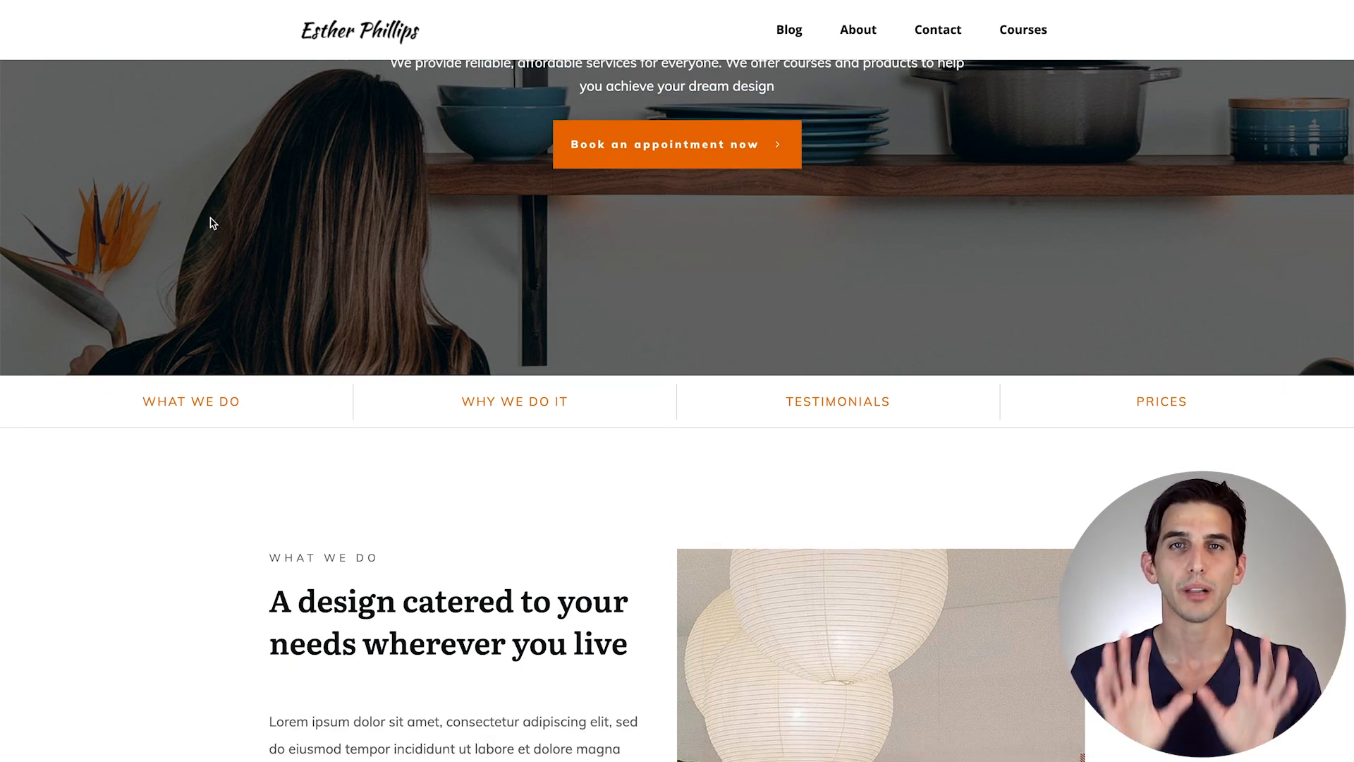
scroll(213, 223, down, 7)
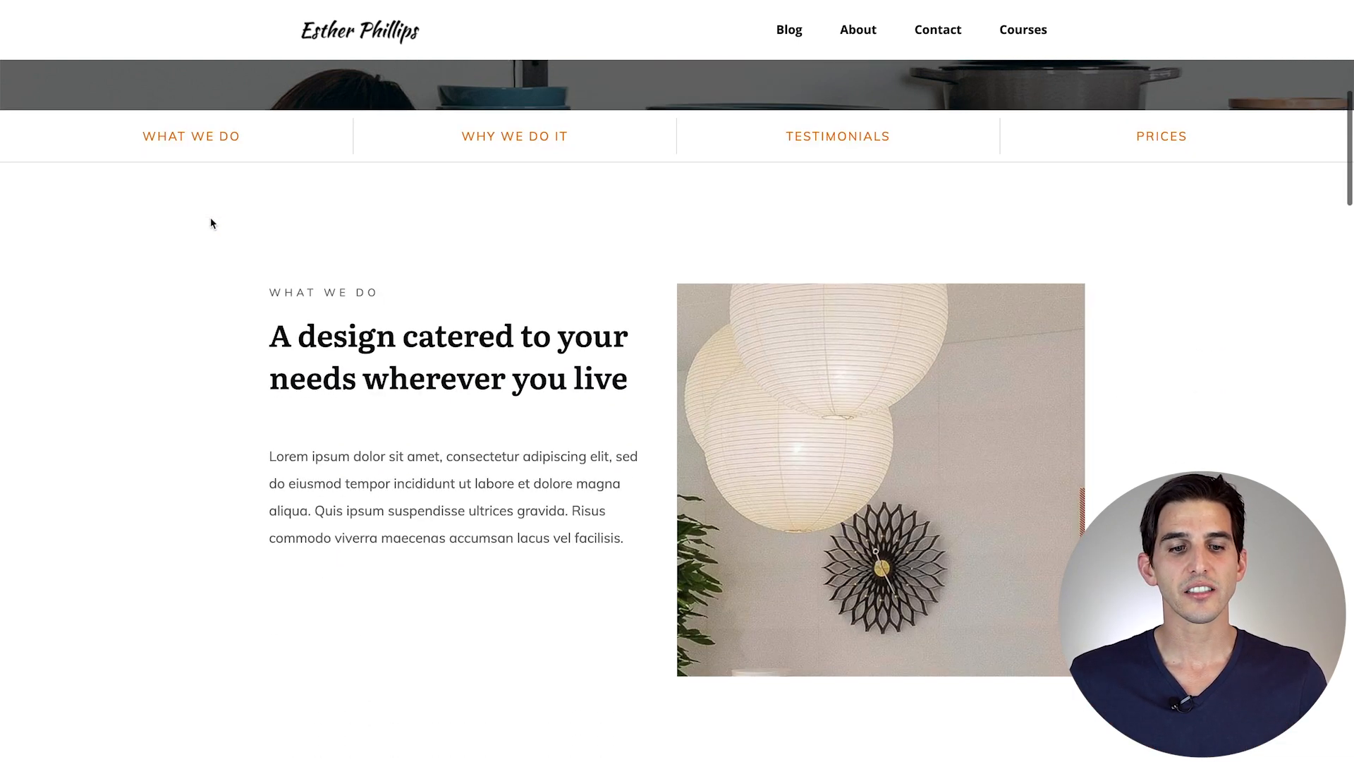
scroll(210, 223, down, 8)
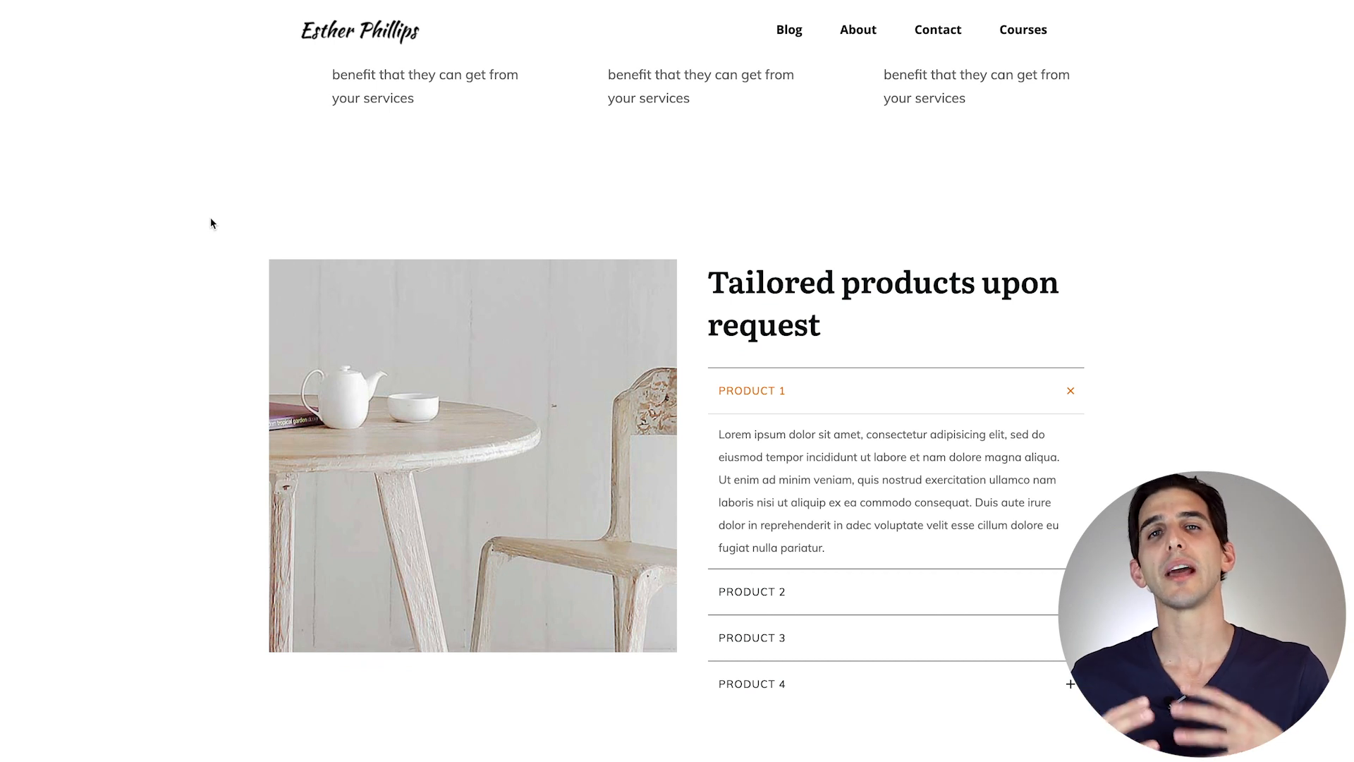
scroll(210, 222, down, 2)
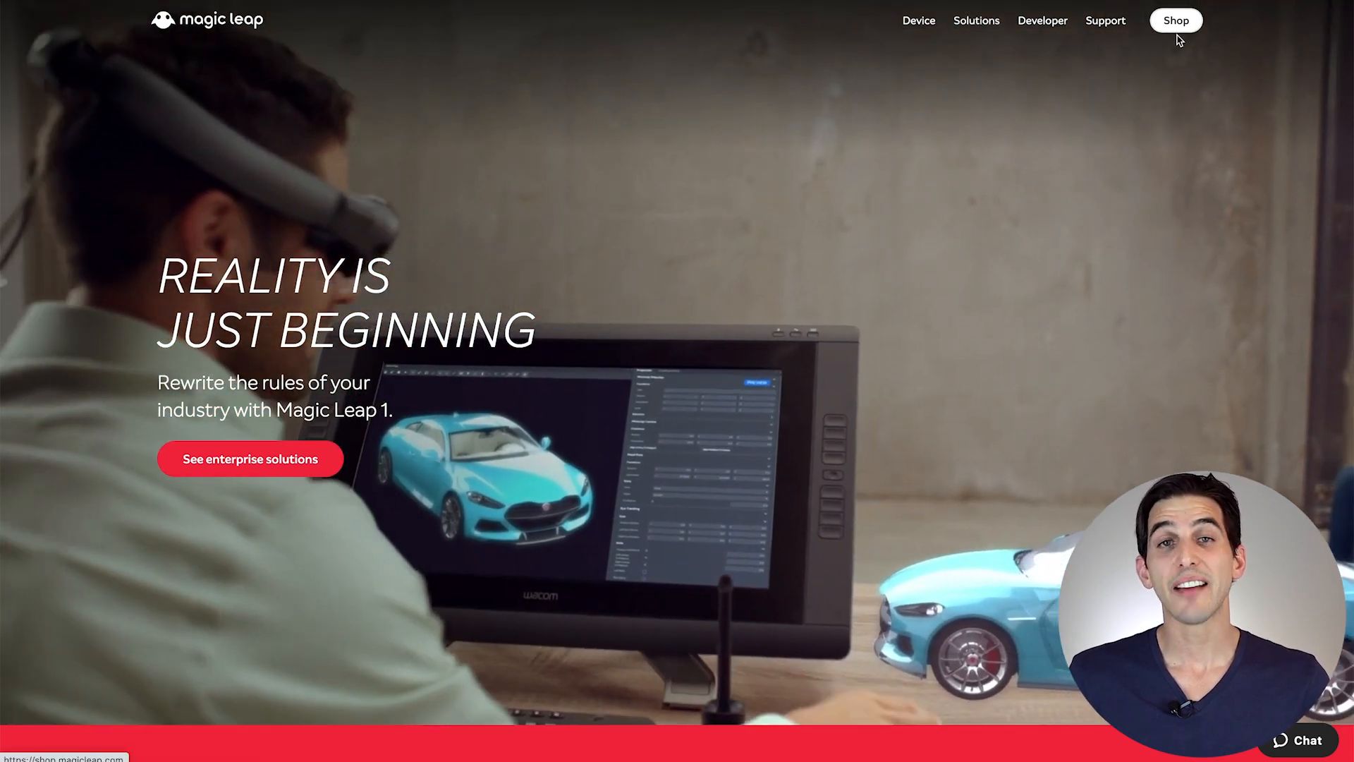
Step: Examine how the header's background, logo and call-to-action button change on scroll on the Magic Leap website
scroll(985, 158, down, 2)
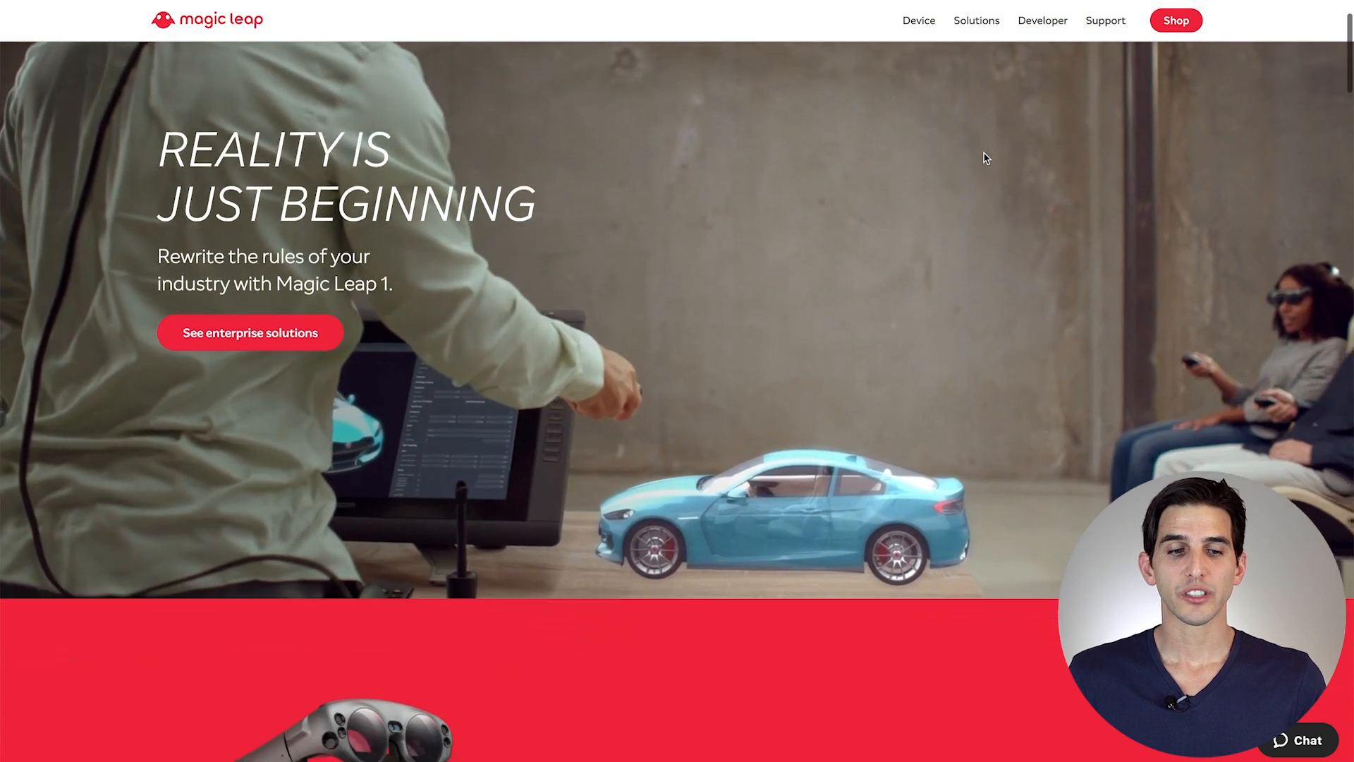
scroll(984, 158, down, 2)
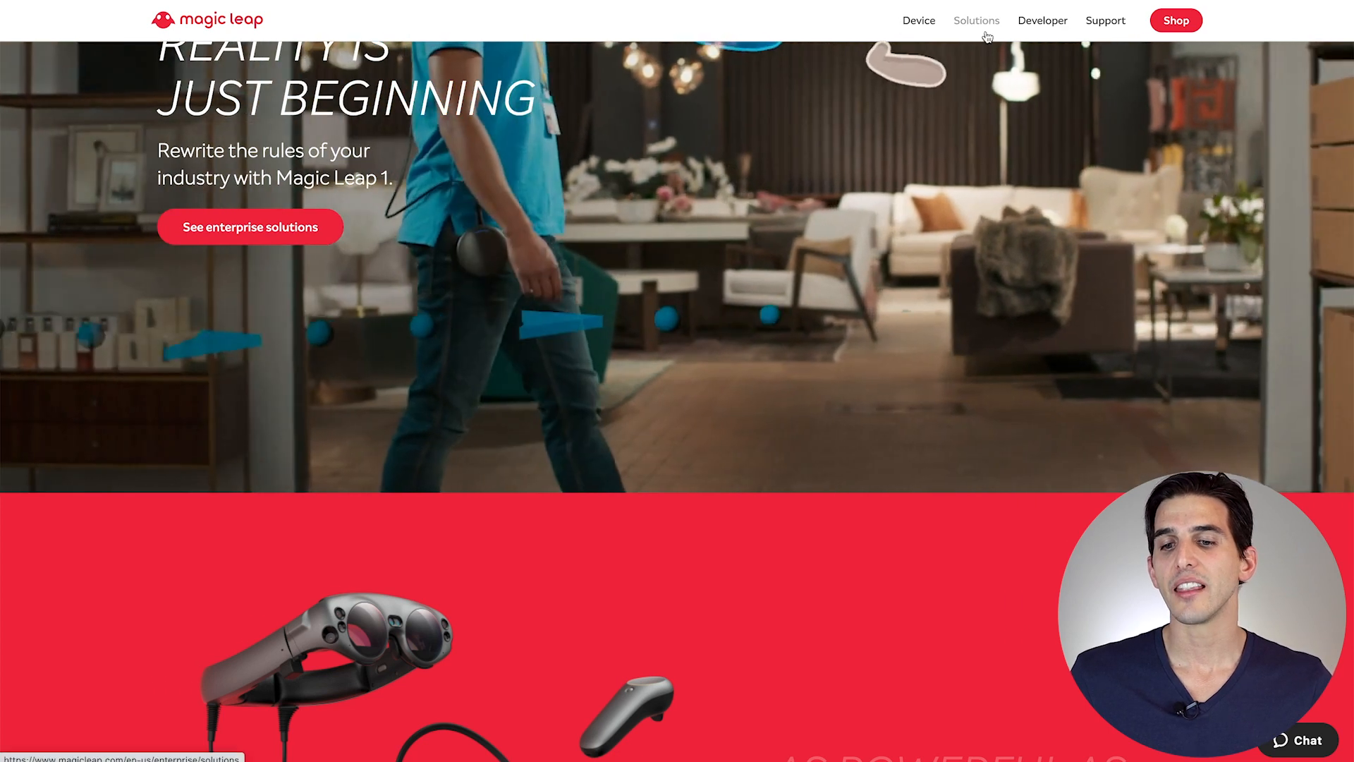
scroll(1058, 31, down, 1)
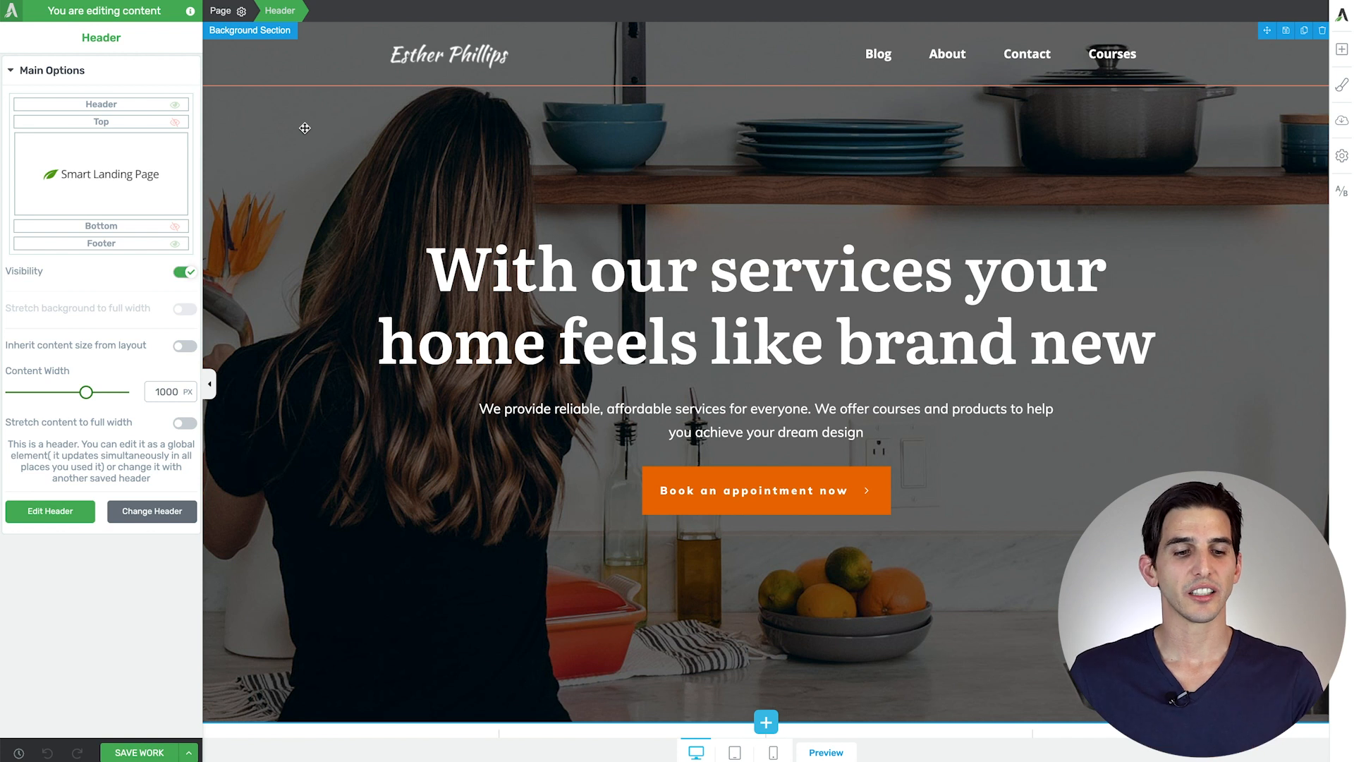
Step: Replace the landing page header with a new named header based on the Logo - Menu - Call to Action - 04 template
click(169, 513)
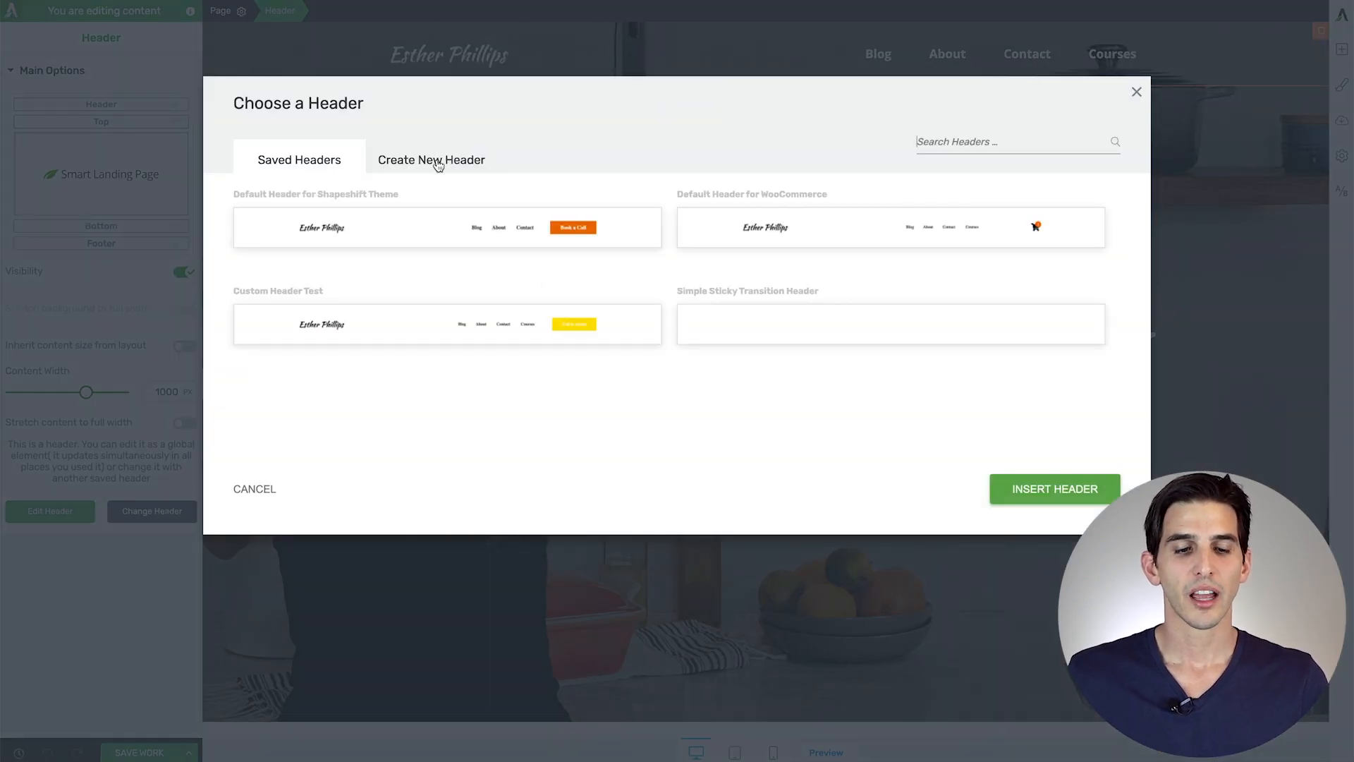
click(439, 162)
scroll(447, 299, down, 10)
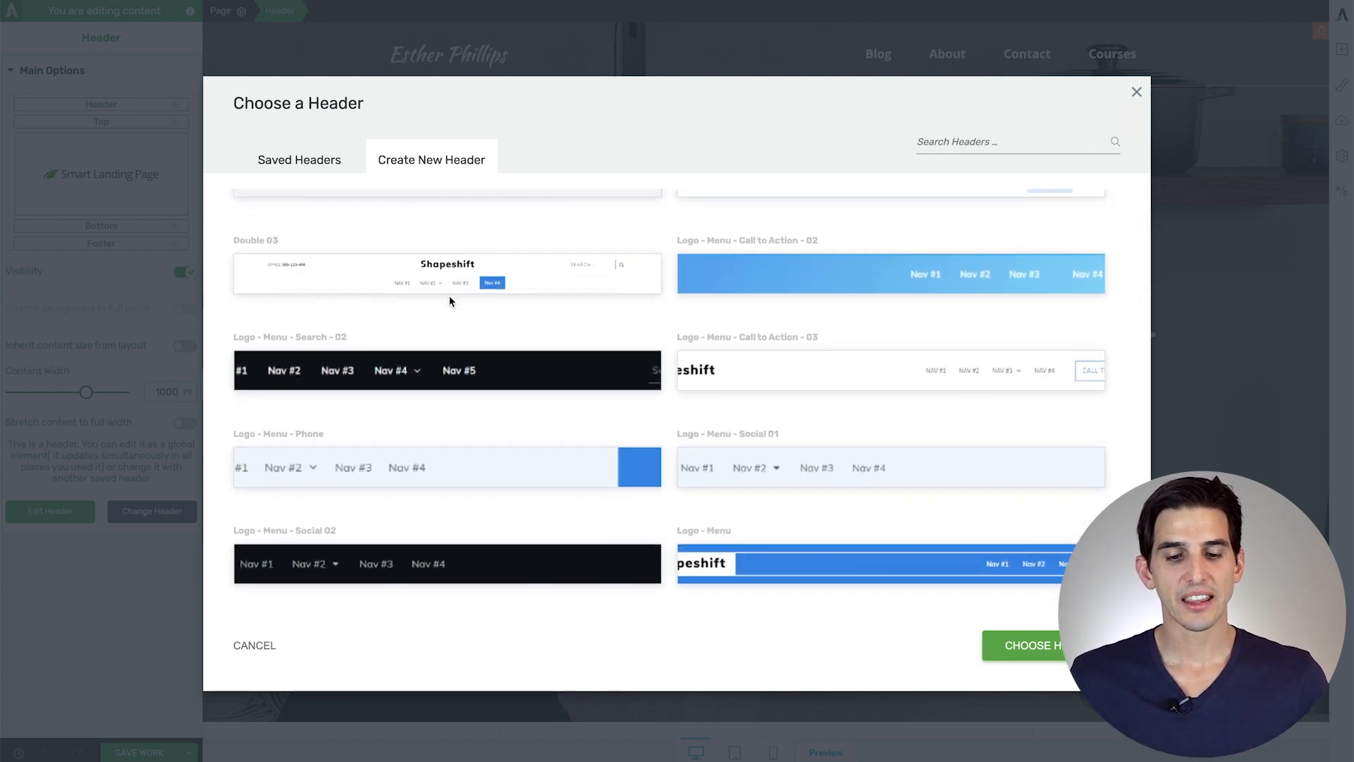
scroll(449, 301, down, 5)
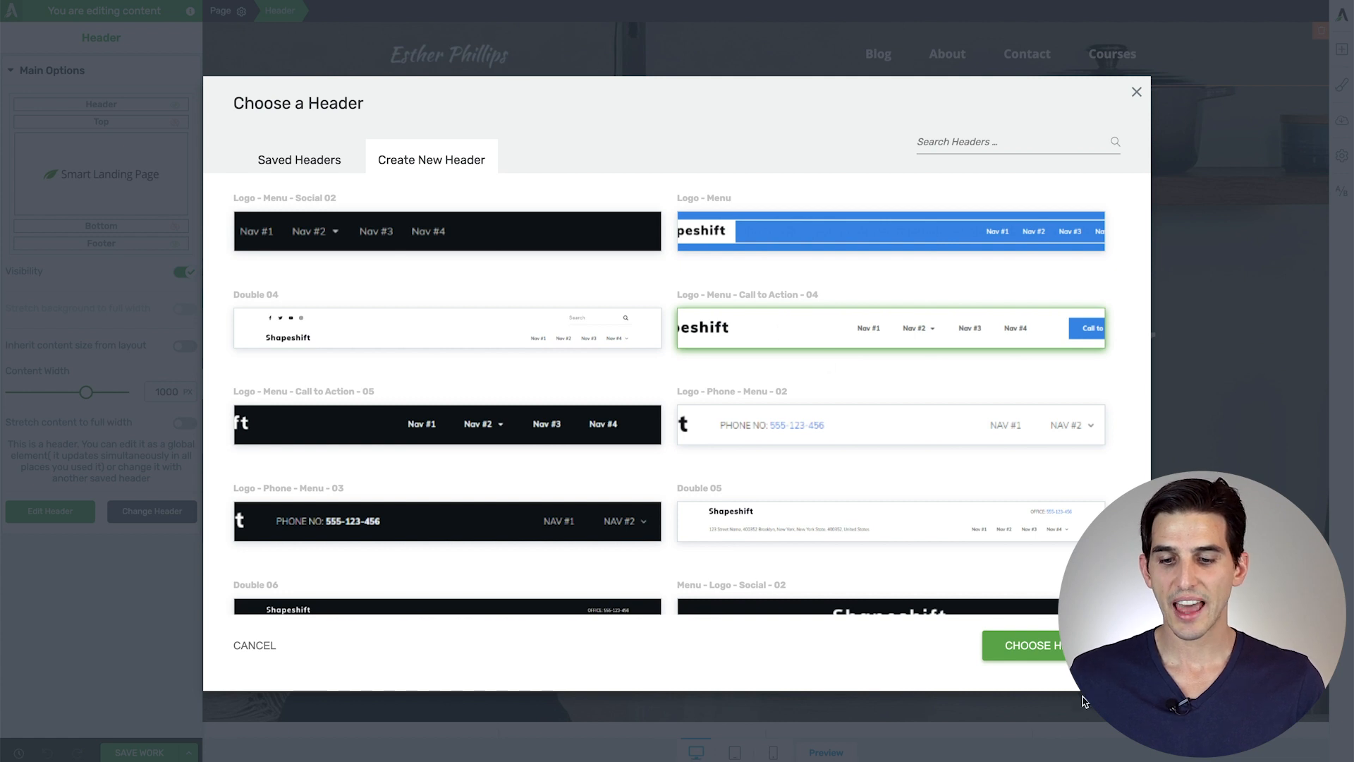
click(1048, 645)
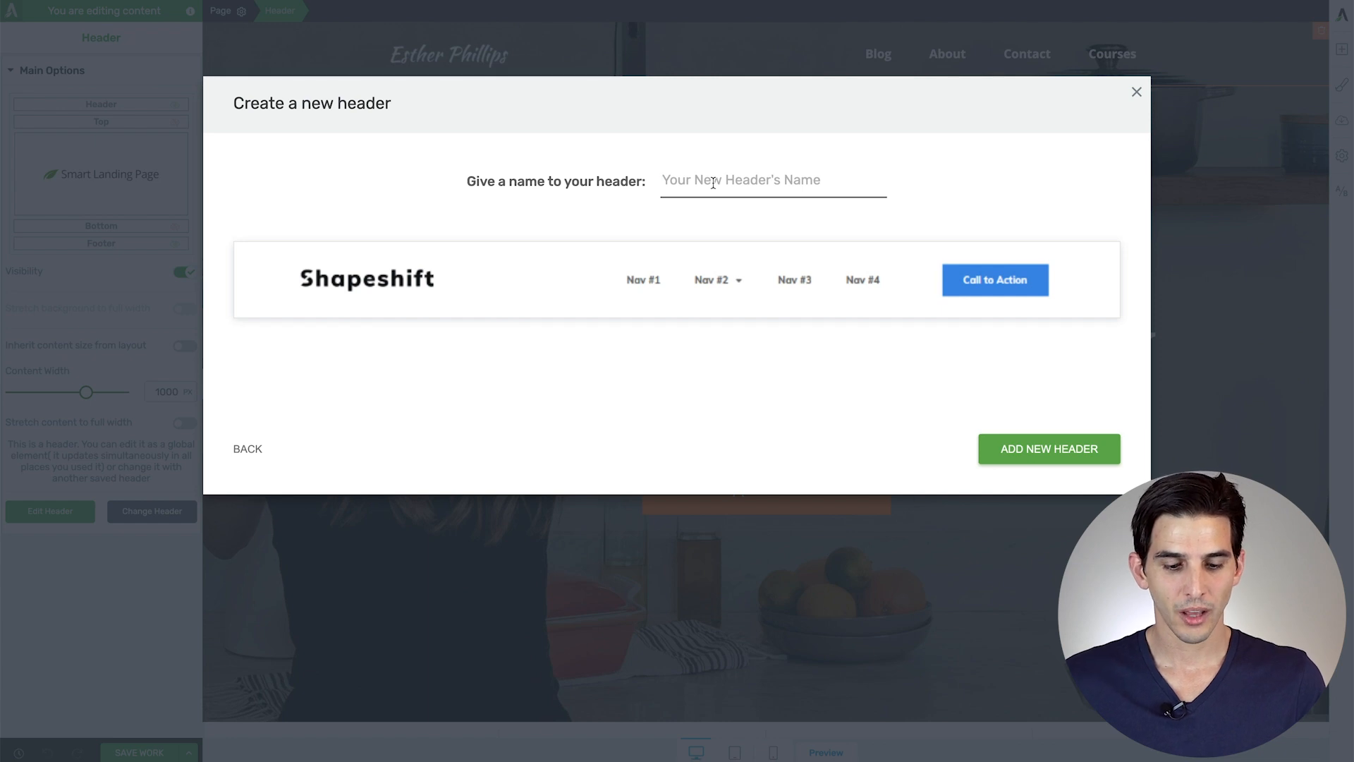
text(c)
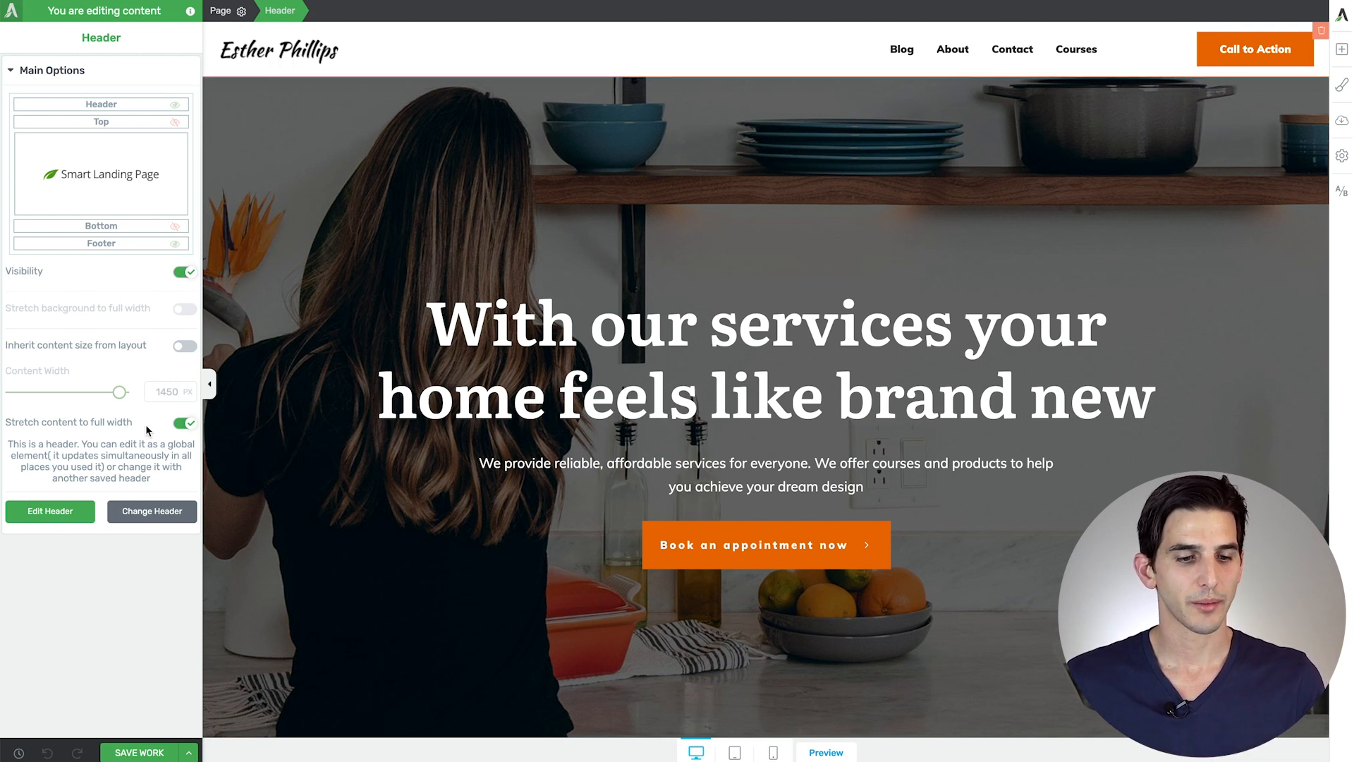
Step: Turn off stretching the header content to full width and set its content width to 1100 px
click(184, 423)
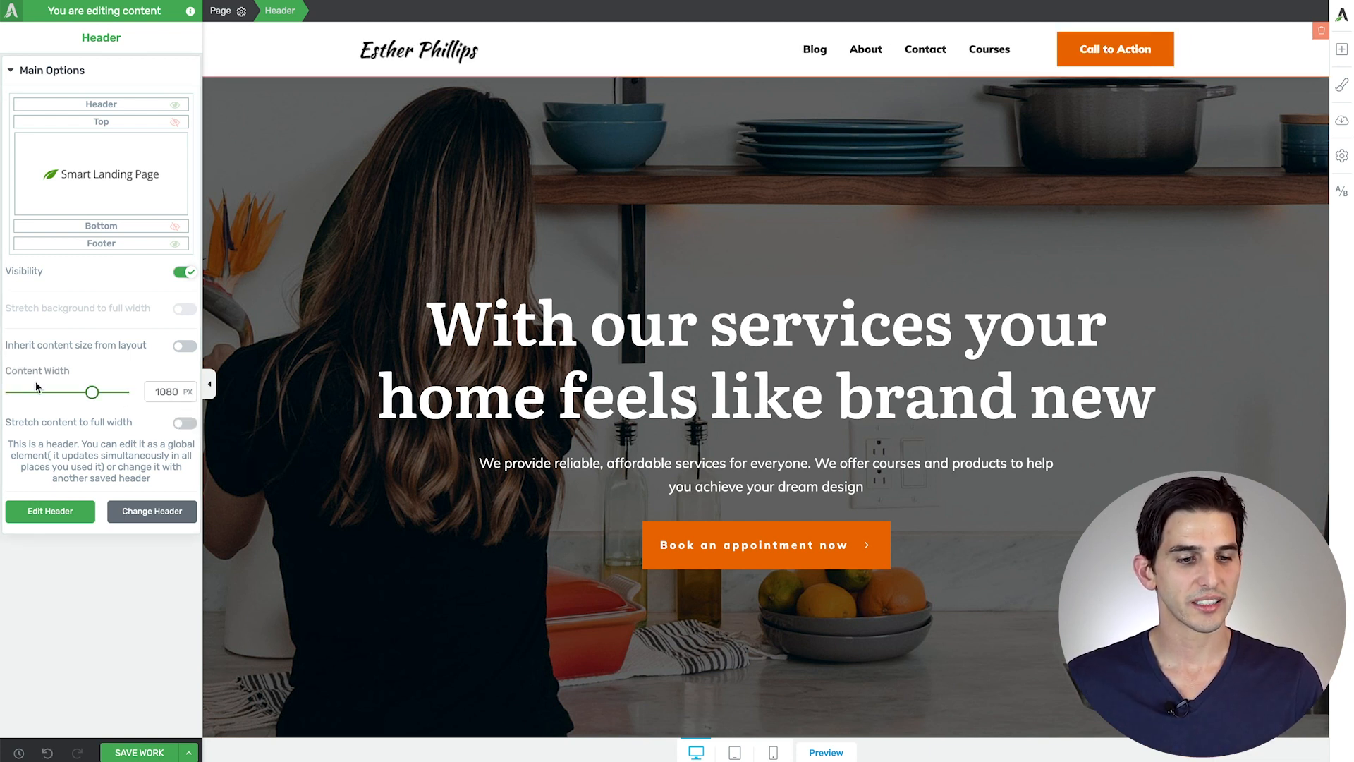
text(1100)
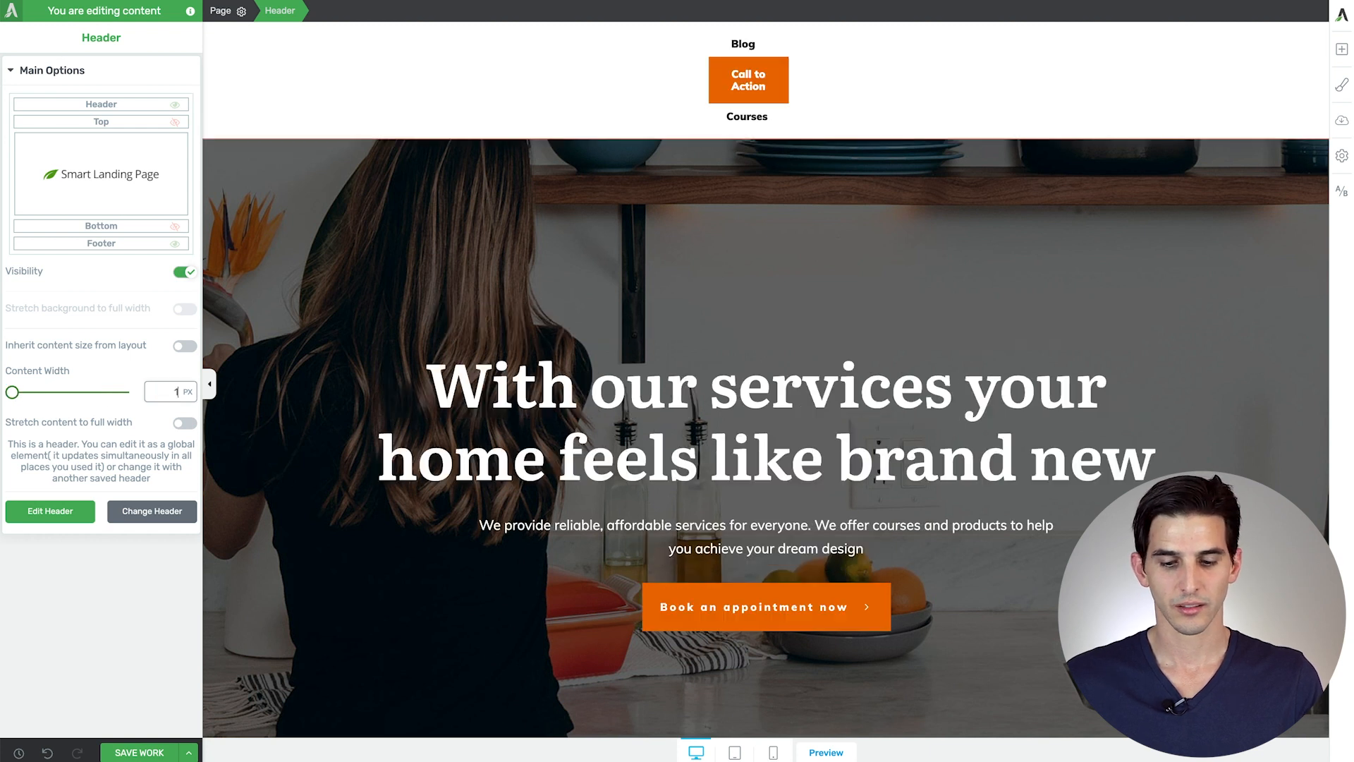
Step: Edit the new header, position it over the content, and remove its background color
click(68, 517)
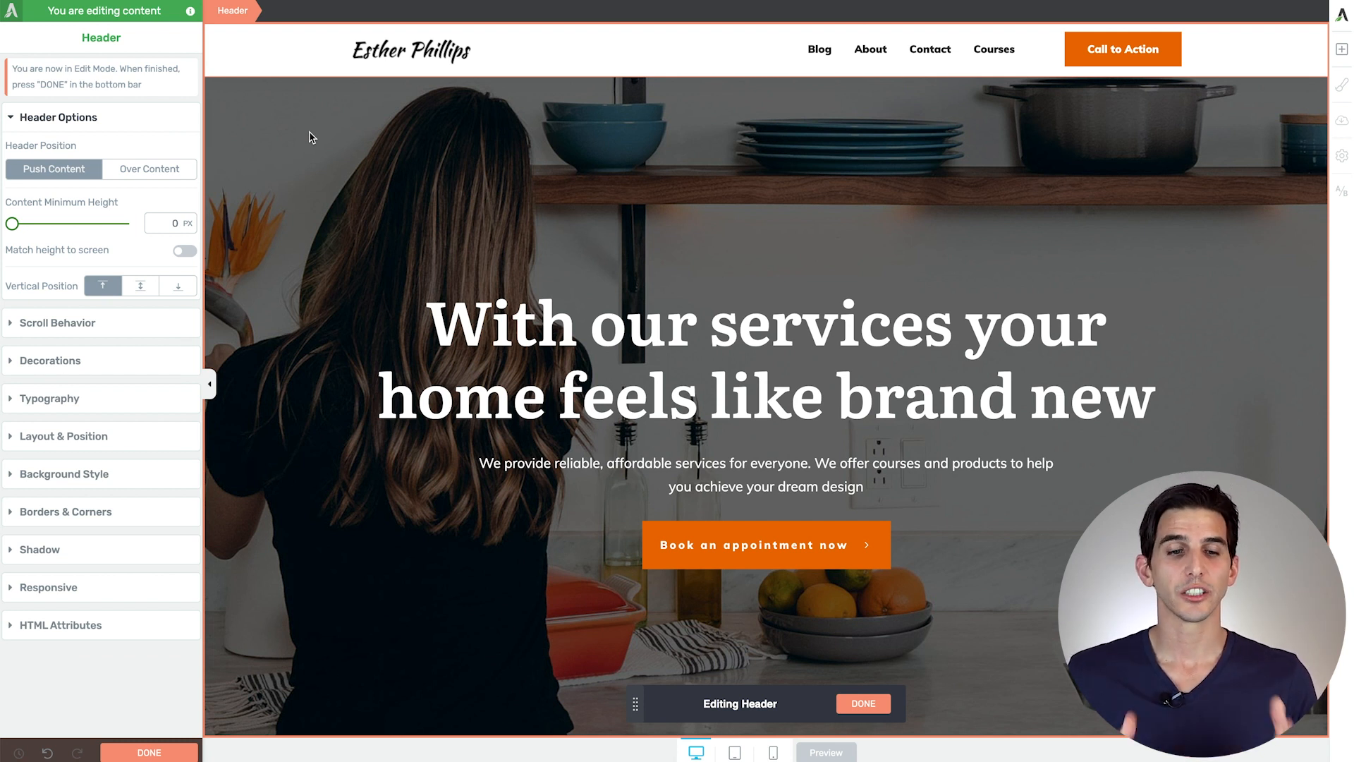
click(163, 172)
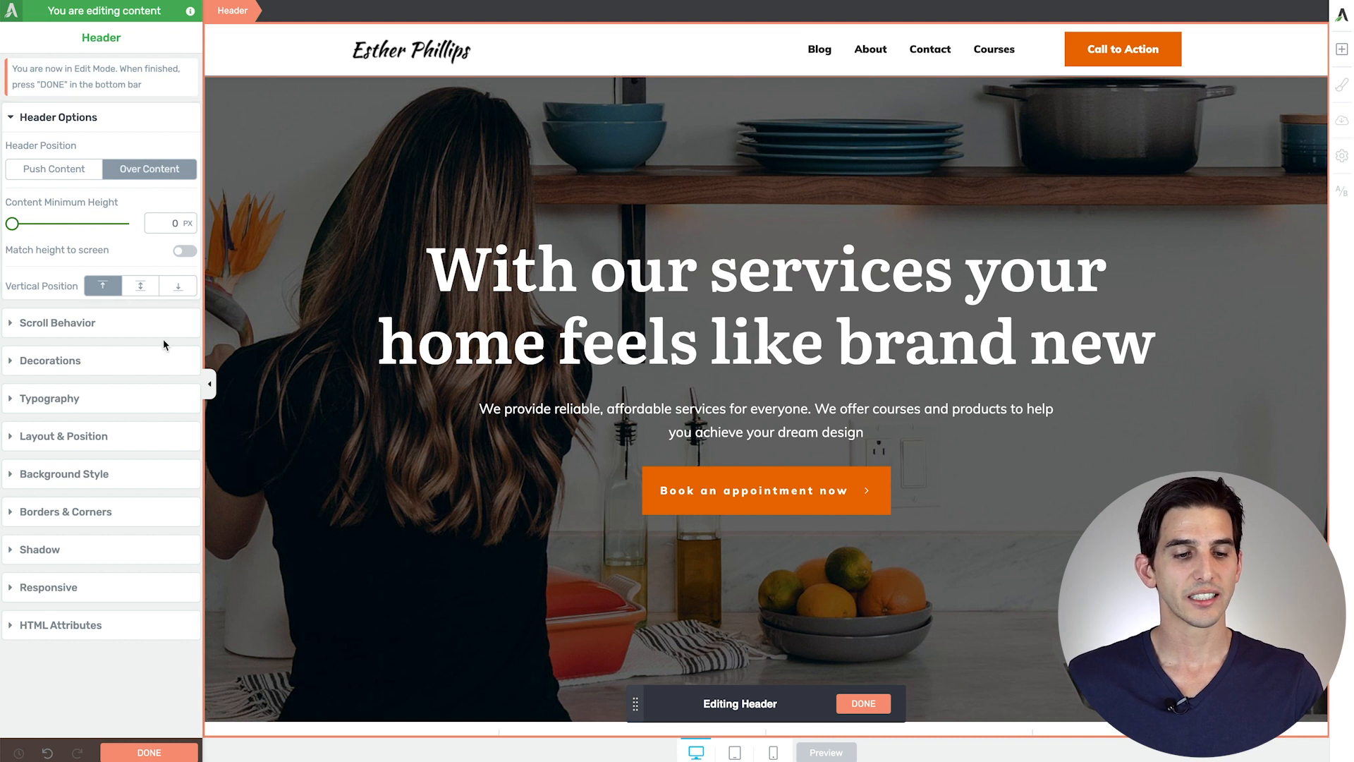
click(53, 477)
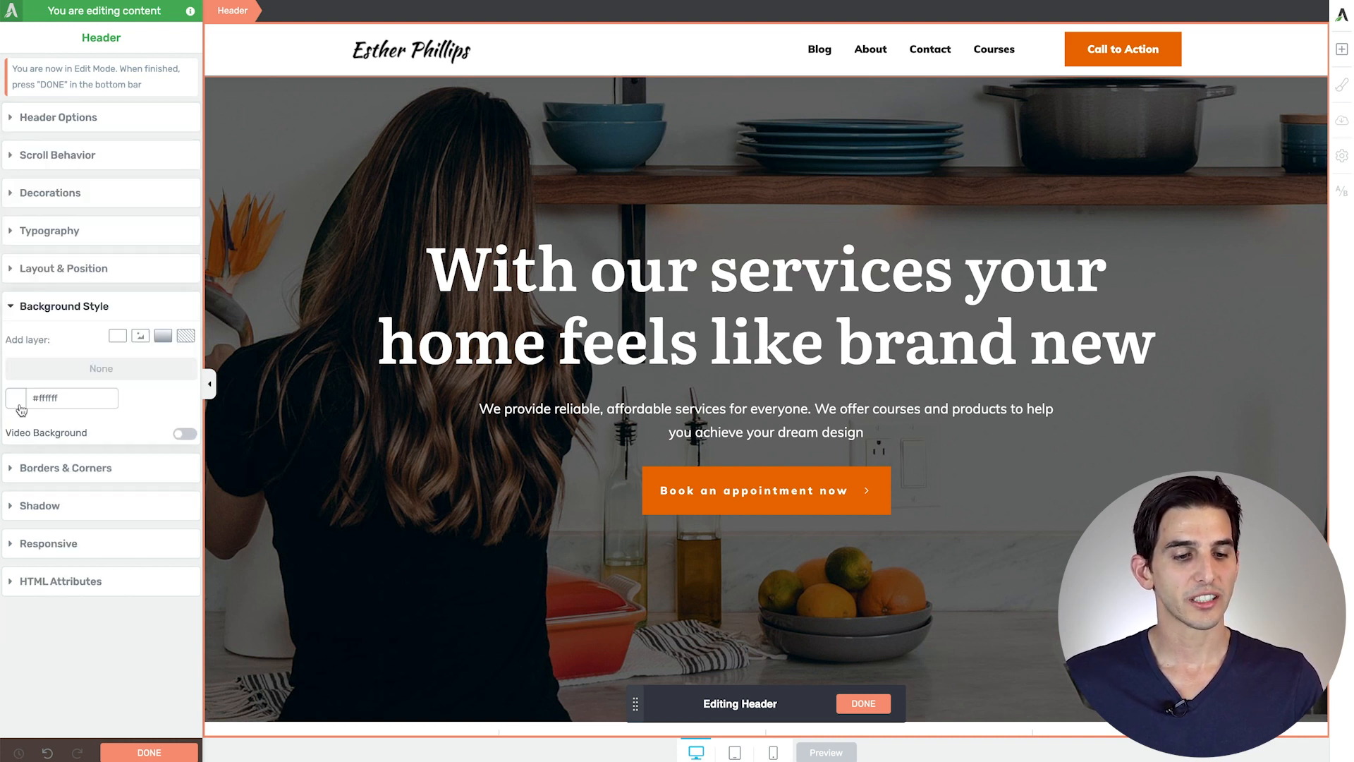
click(16, 399)
click(25, 522)
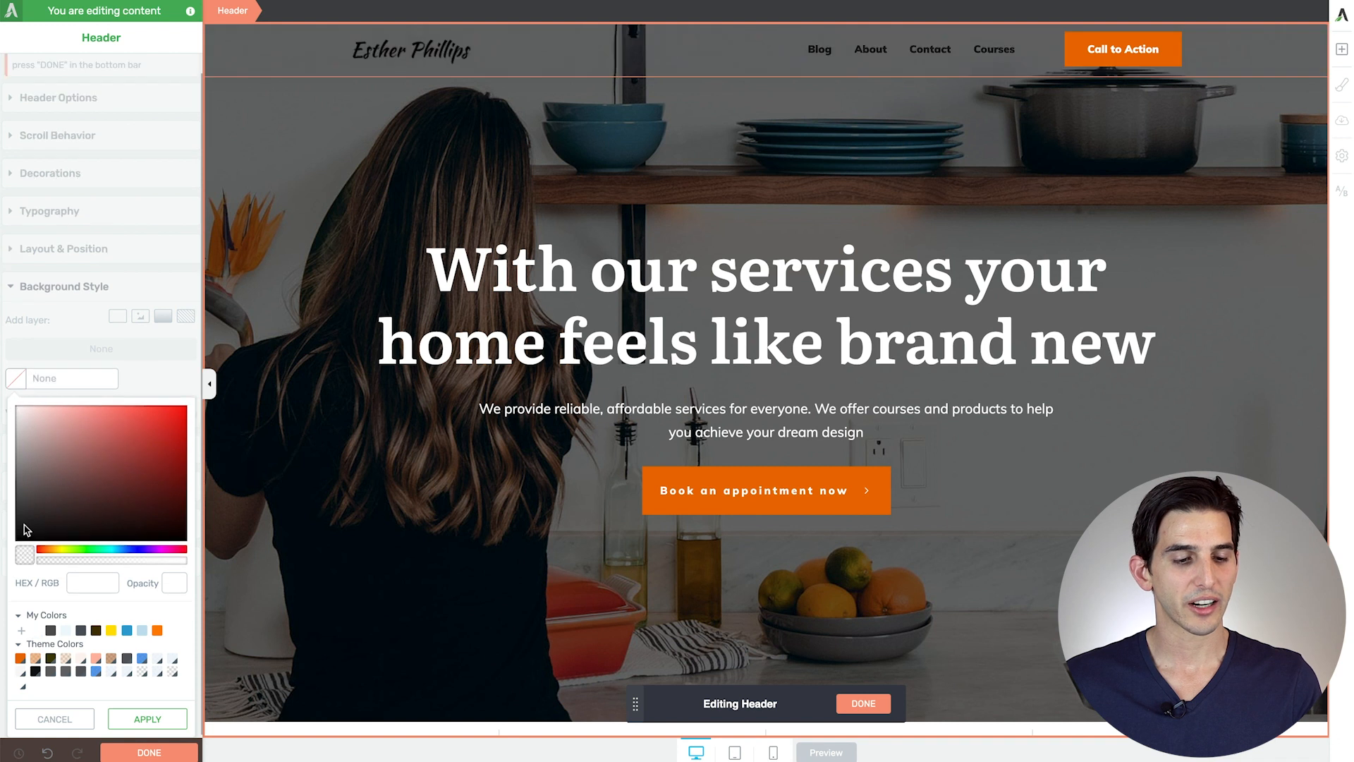
click(159, 719)
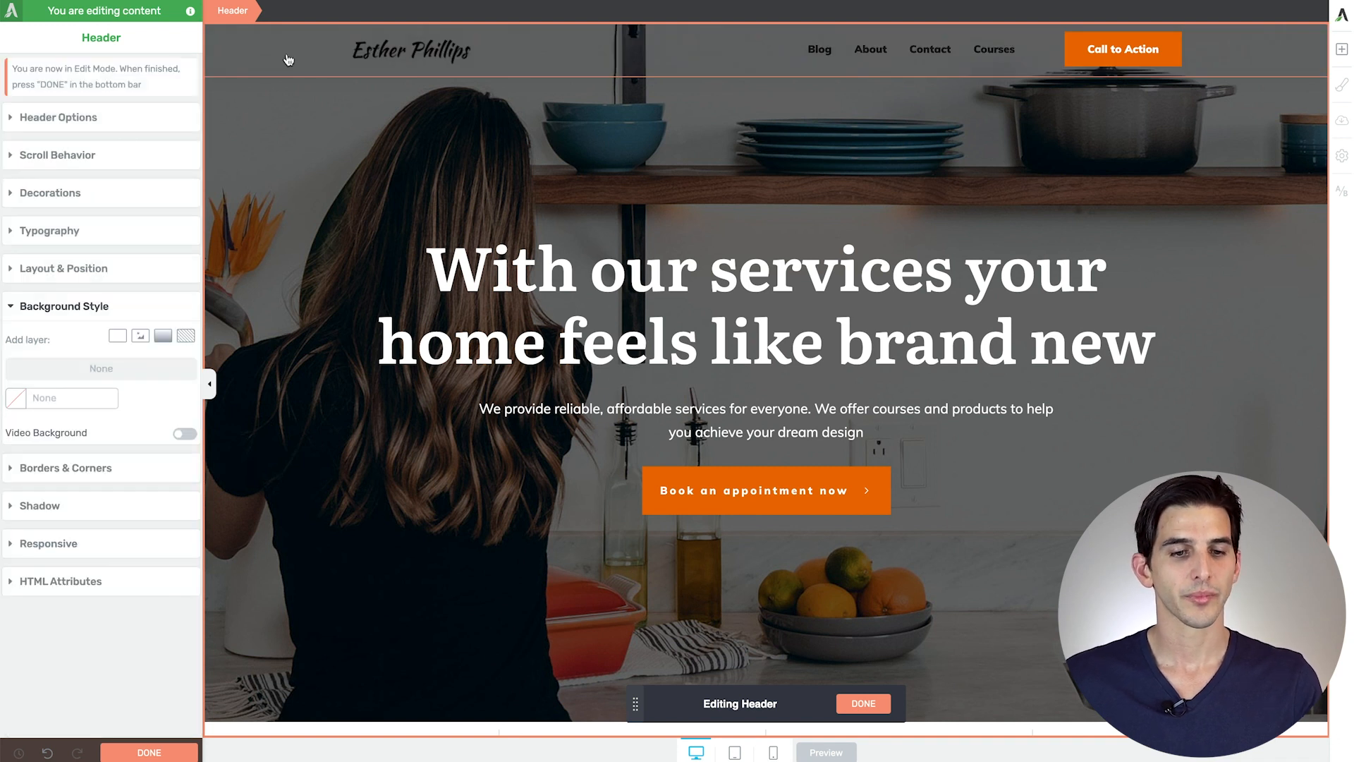
Step: Change the new header's logo to the Light variation
click(415, 51)
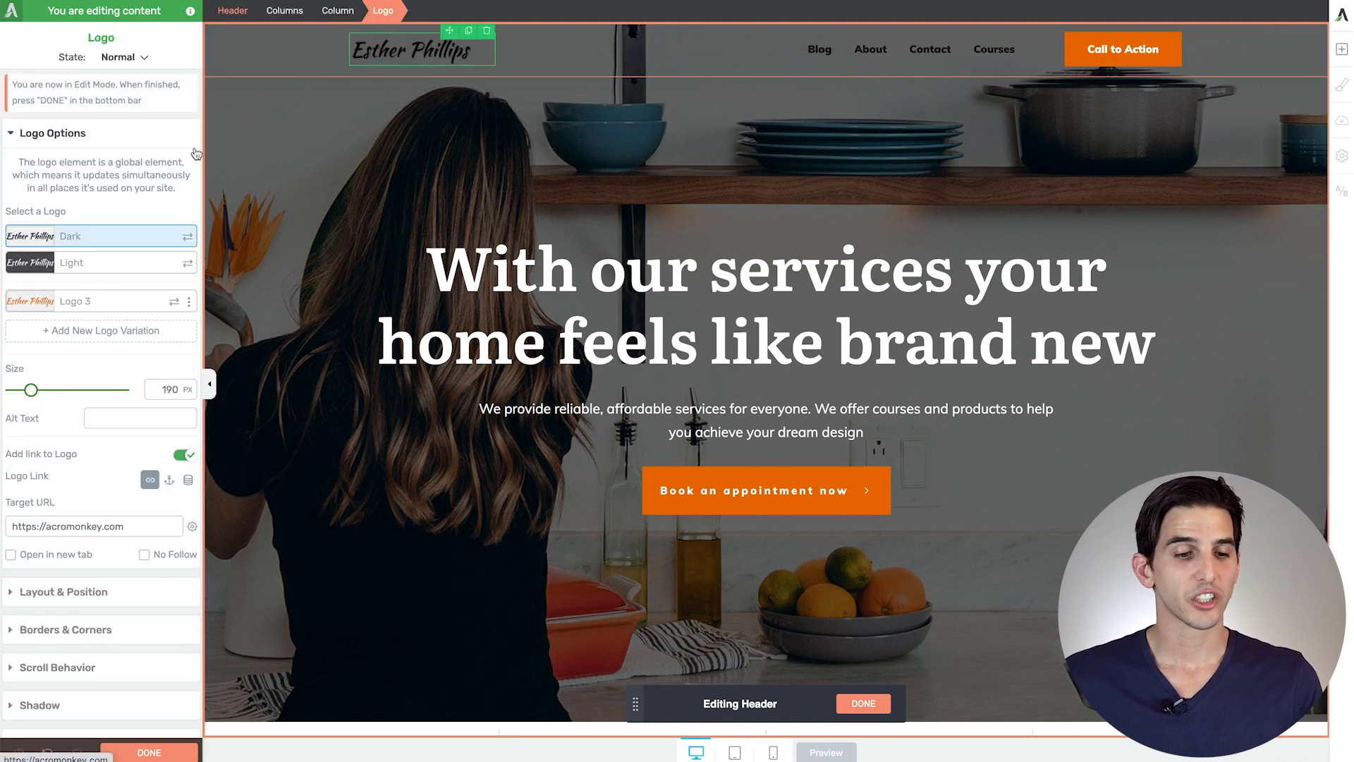
click(28, 263)
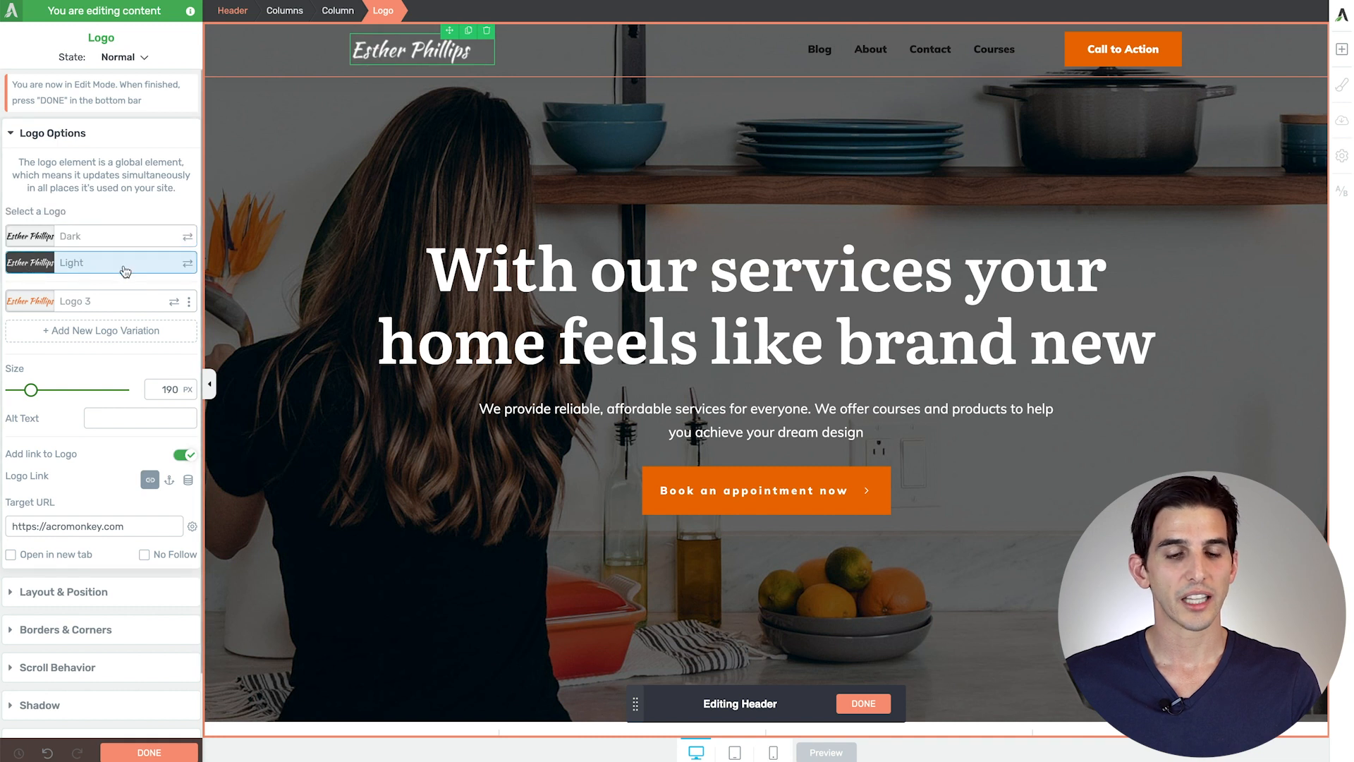
Step: Change the text color of the header's top-level menu items to white (#ffffff)
click(812, 51)
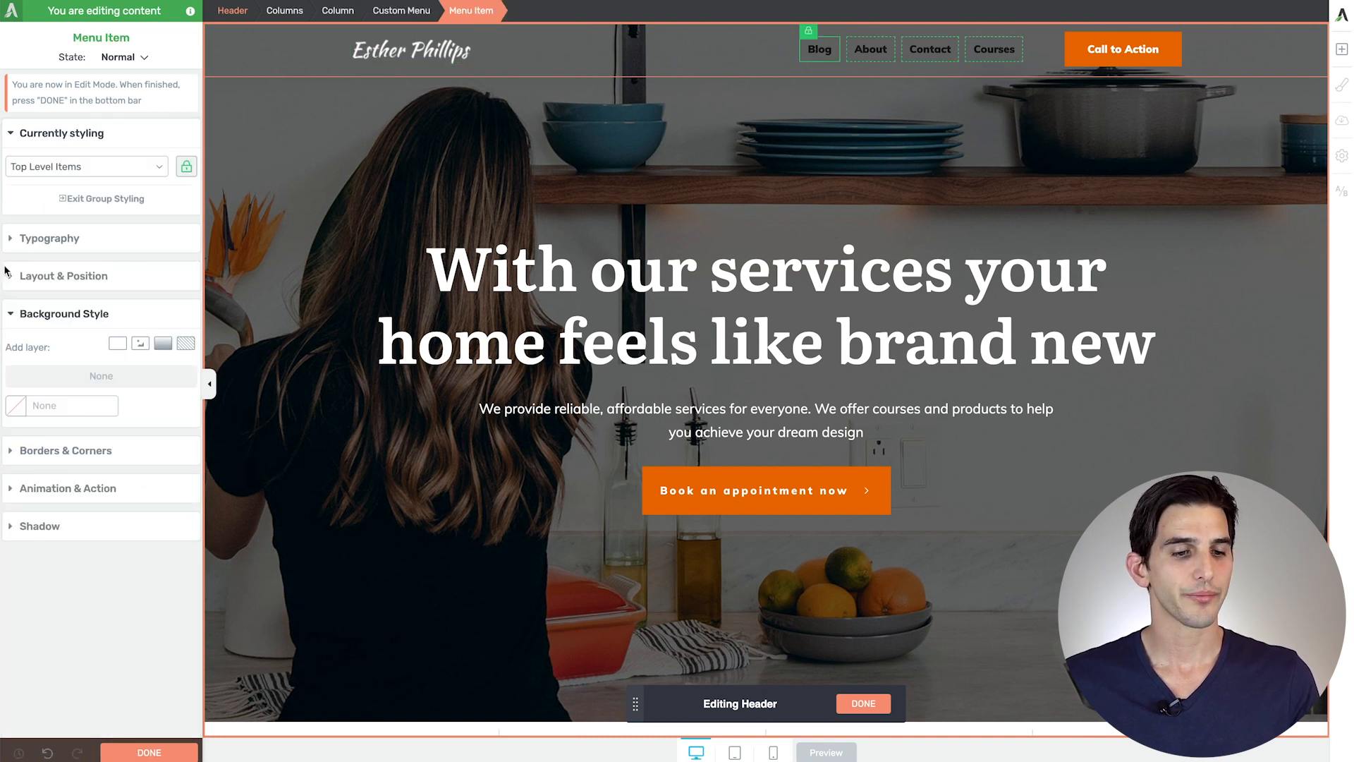
click(50, 240)
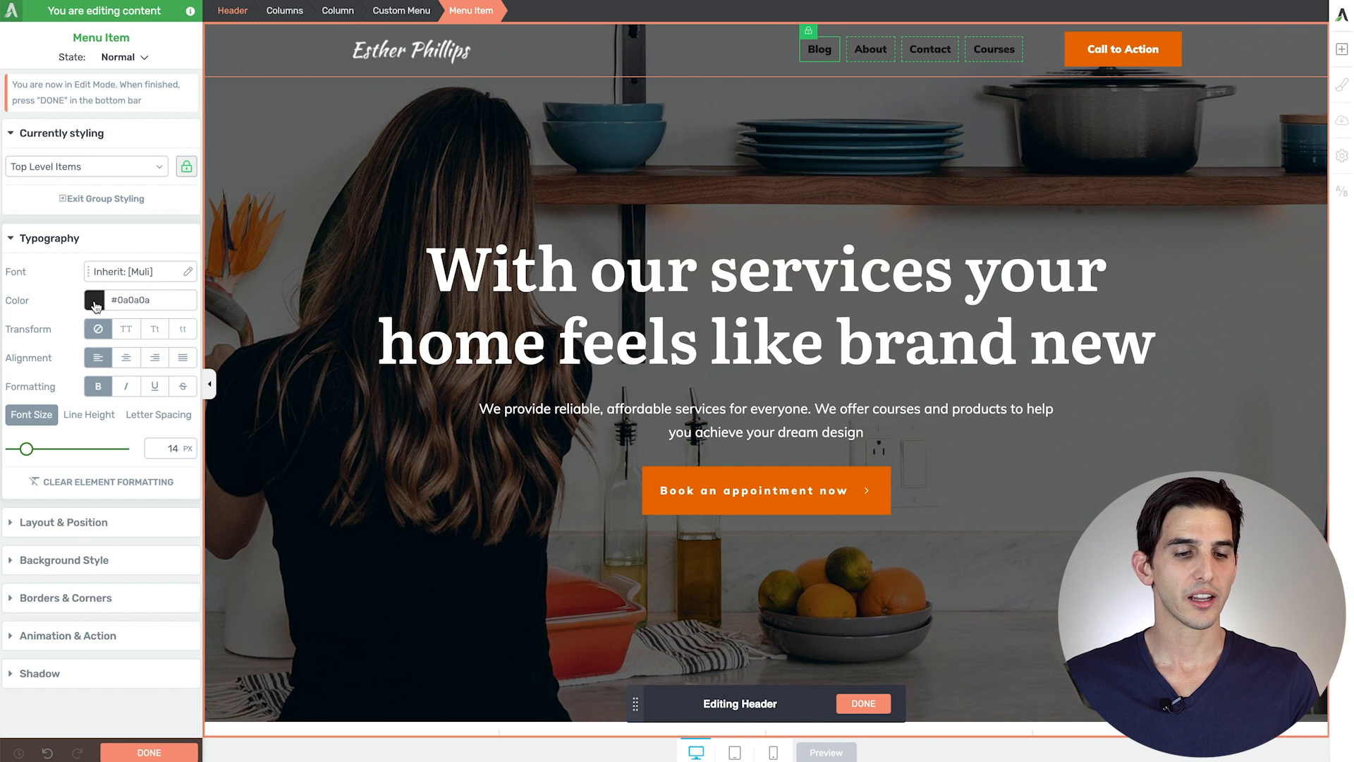
click(95, 301)
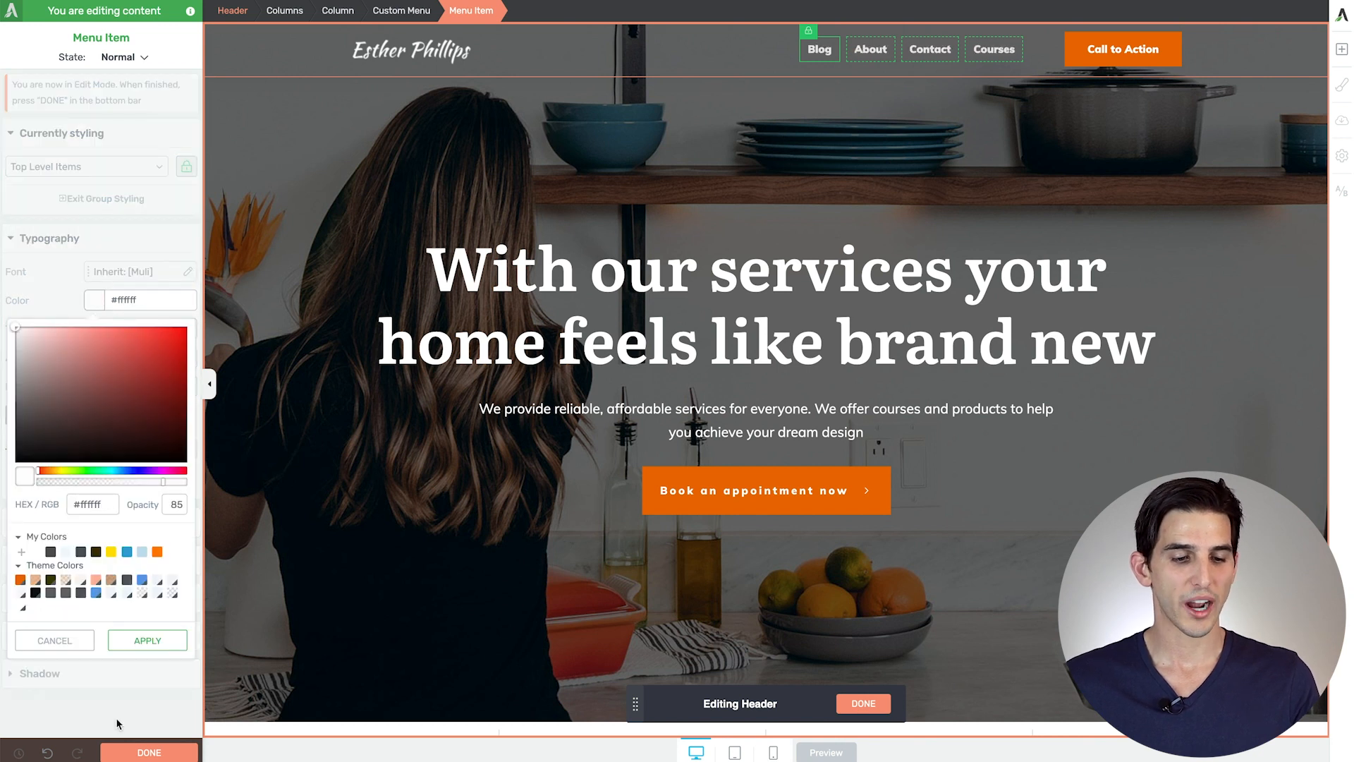
Step: Round the header's call-to-action button with a 90 px corner radius and change its label to "Shop"
click(1070, 59)
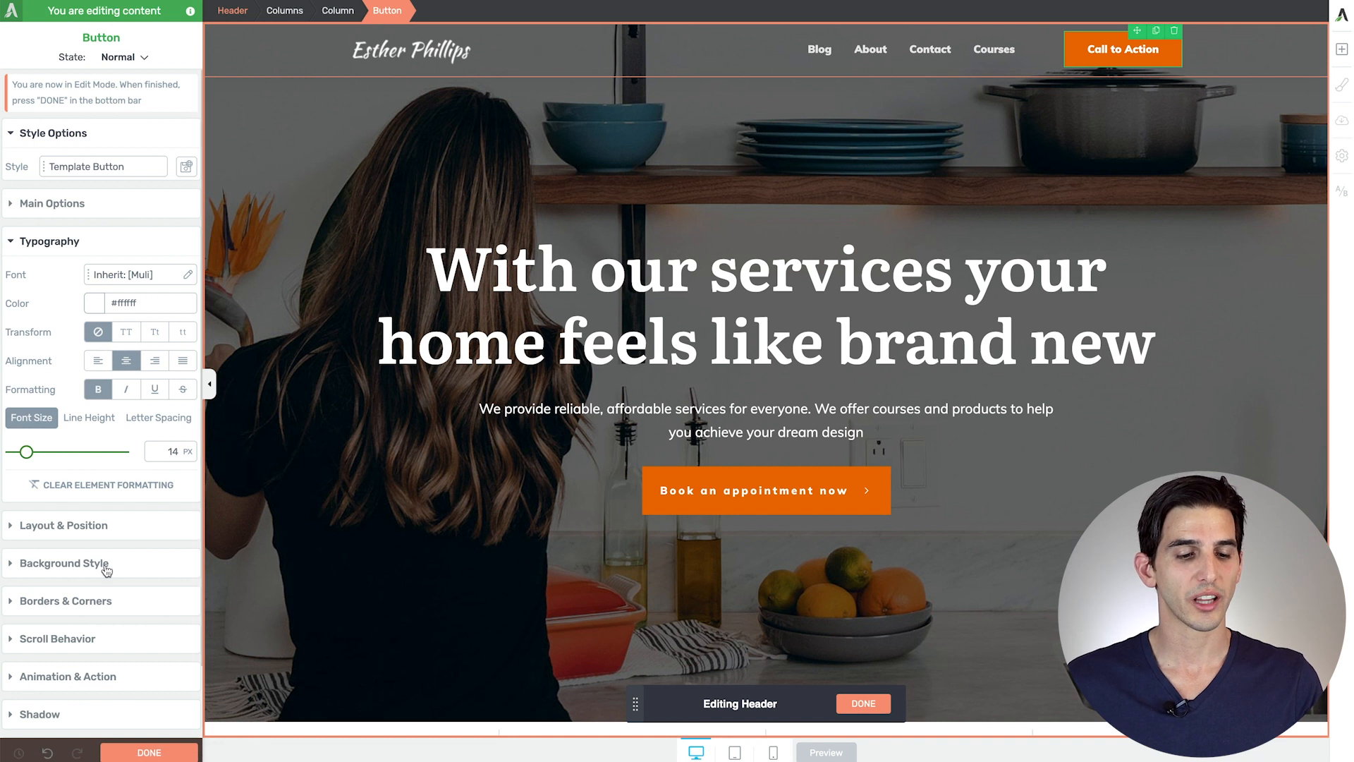
click(57, 605)
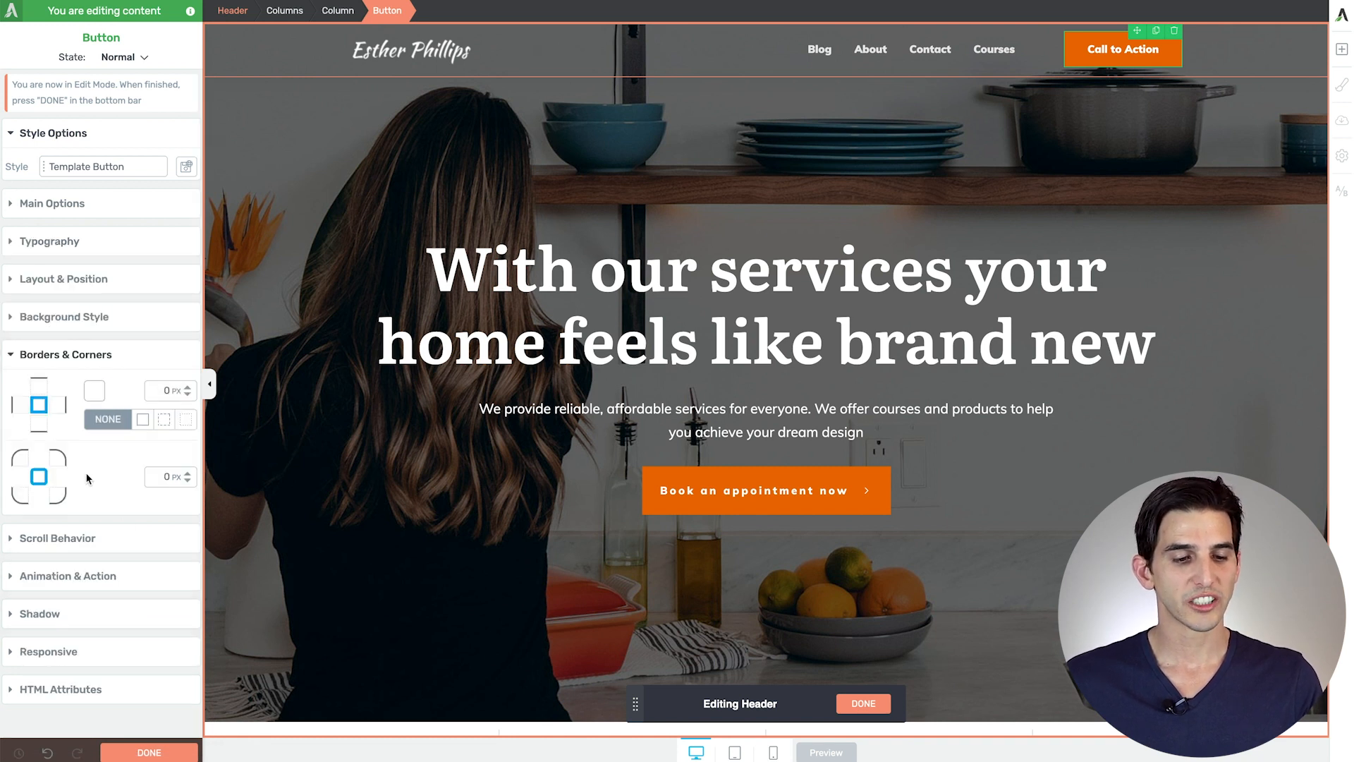
click(162, 477)
text(9)
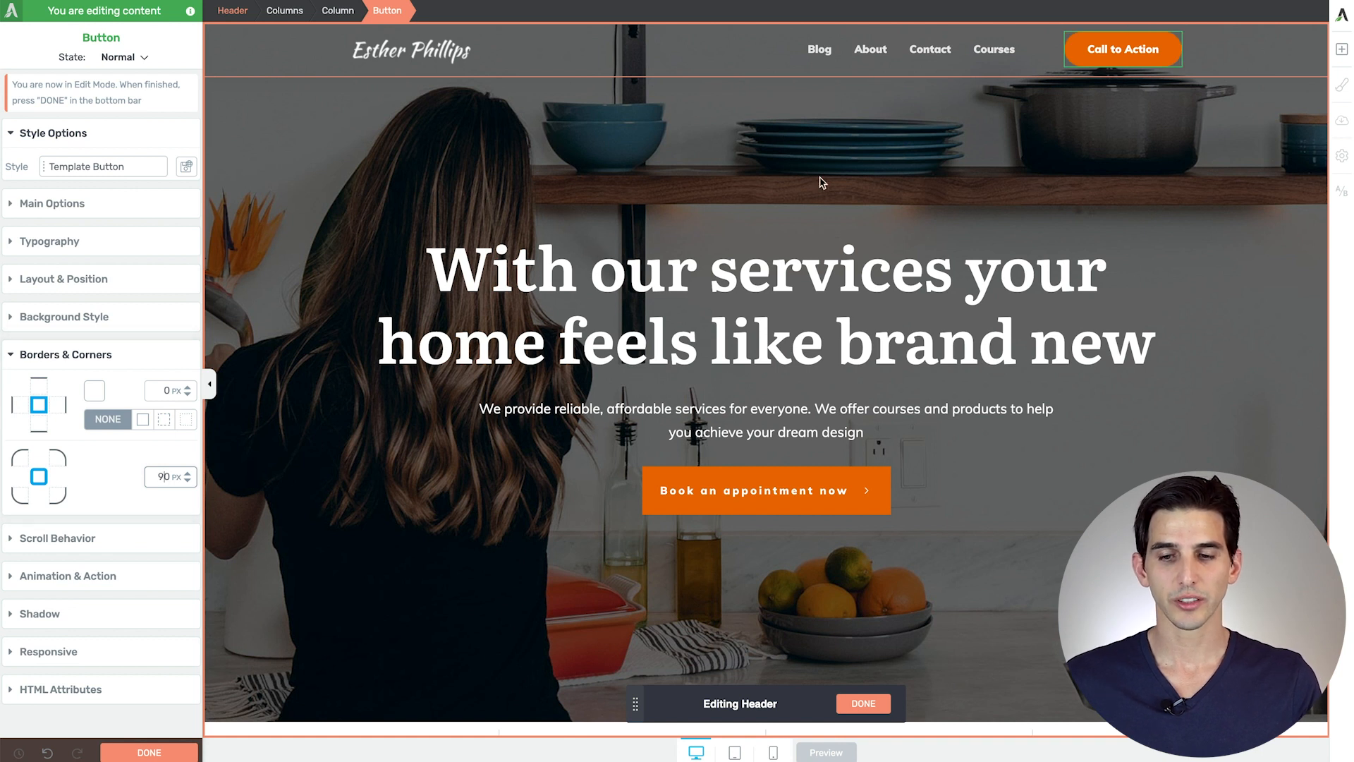
triple_click(1106, 48)
text(S)
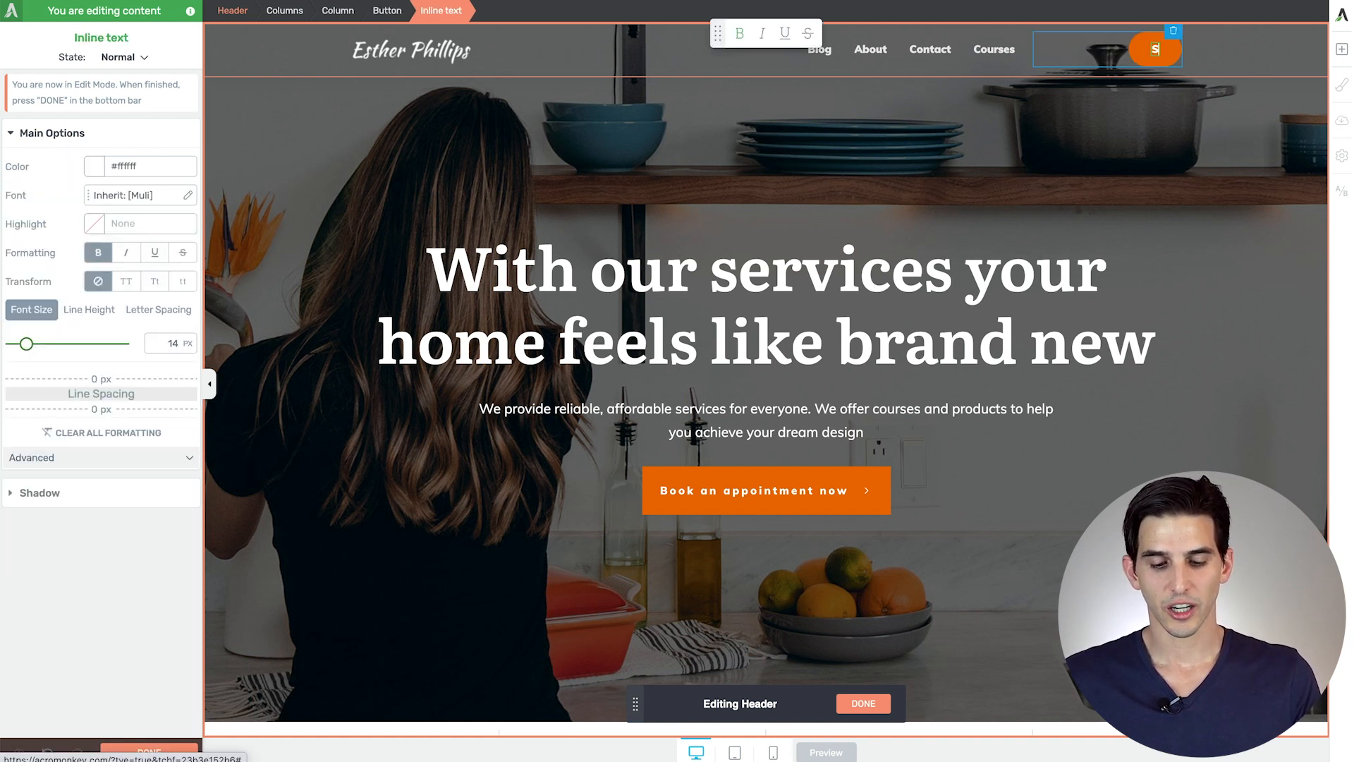
text(hop)
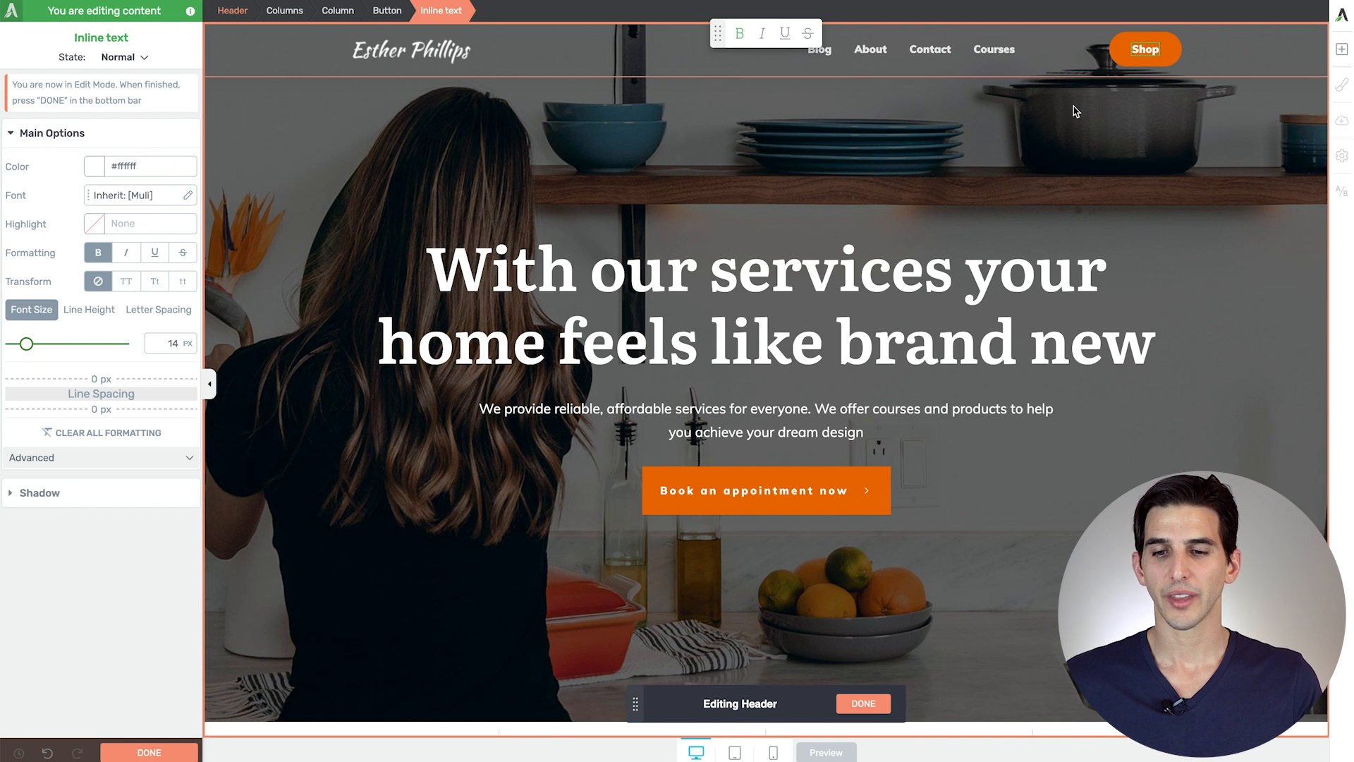
click(1111, 50)
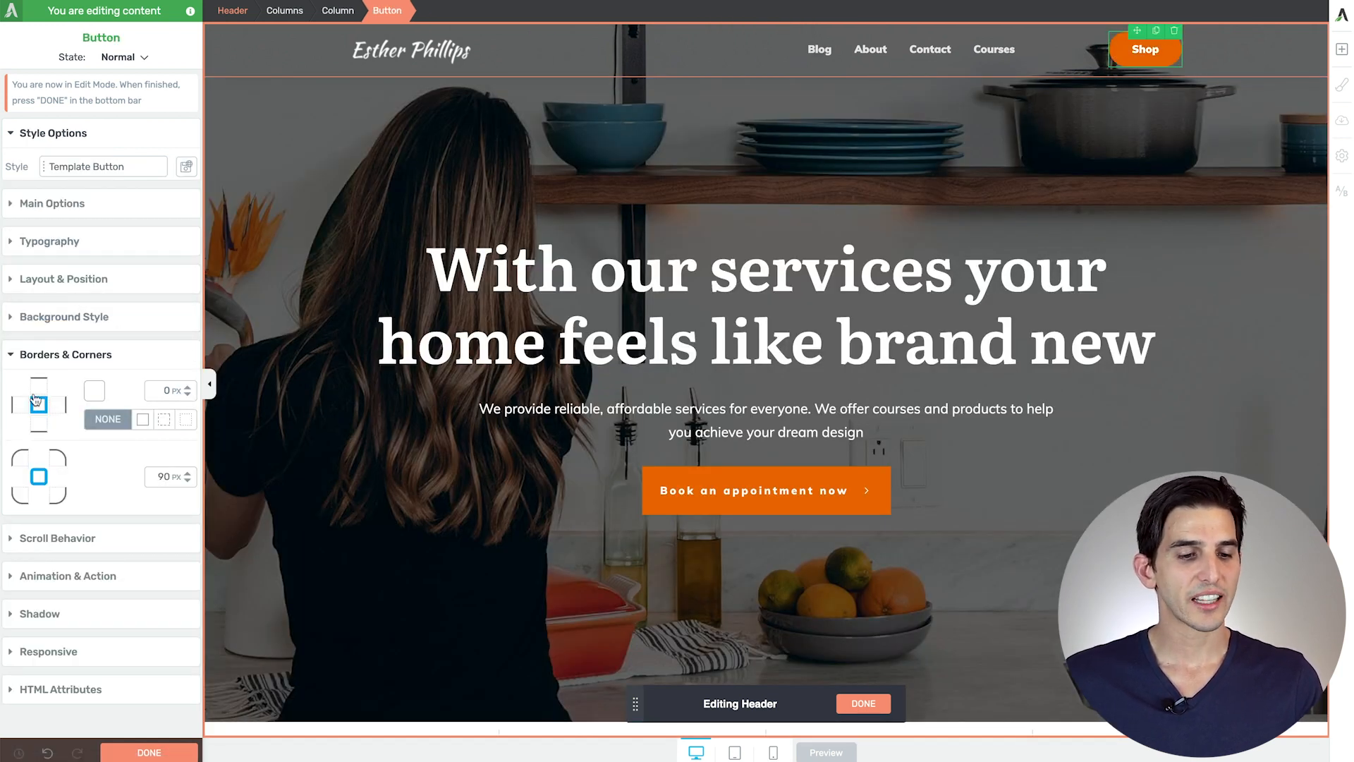
click(43, 205)
click(35, 531)
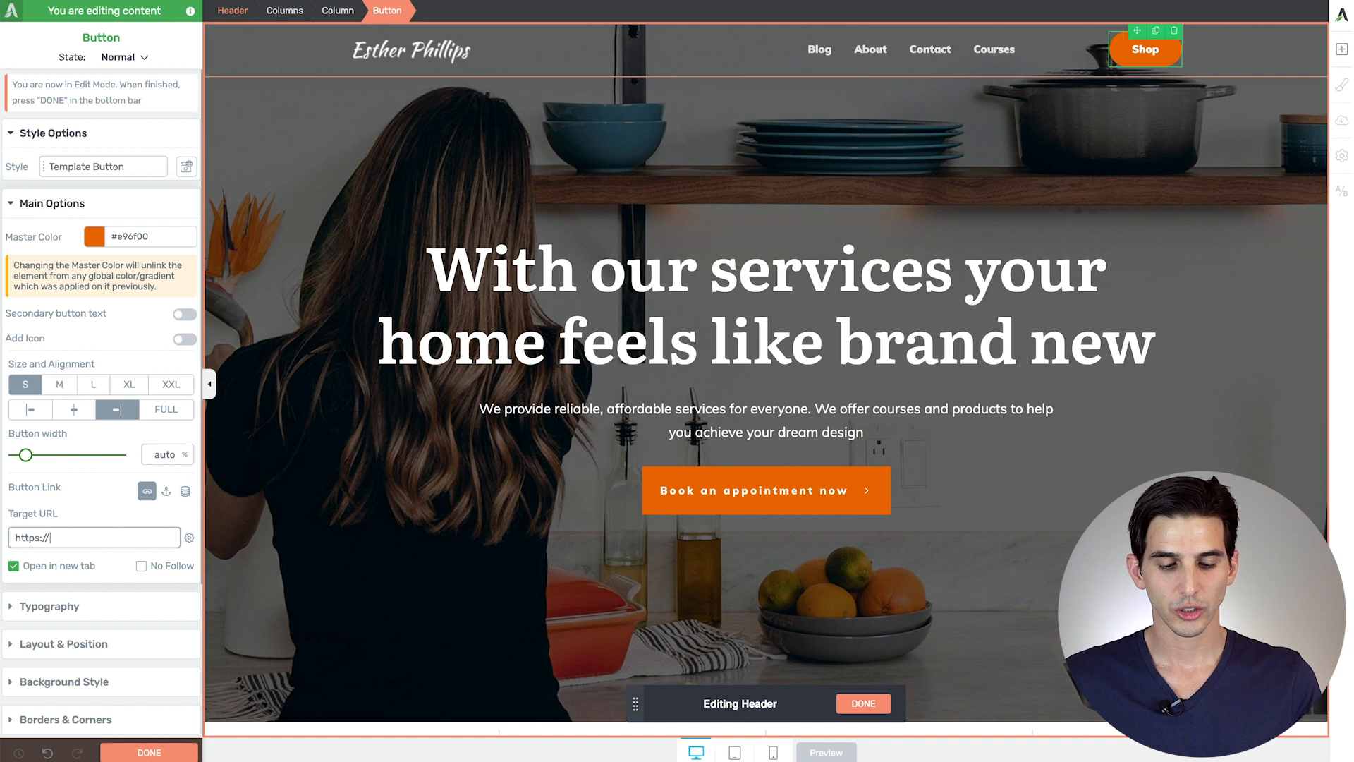
click(90, 566)
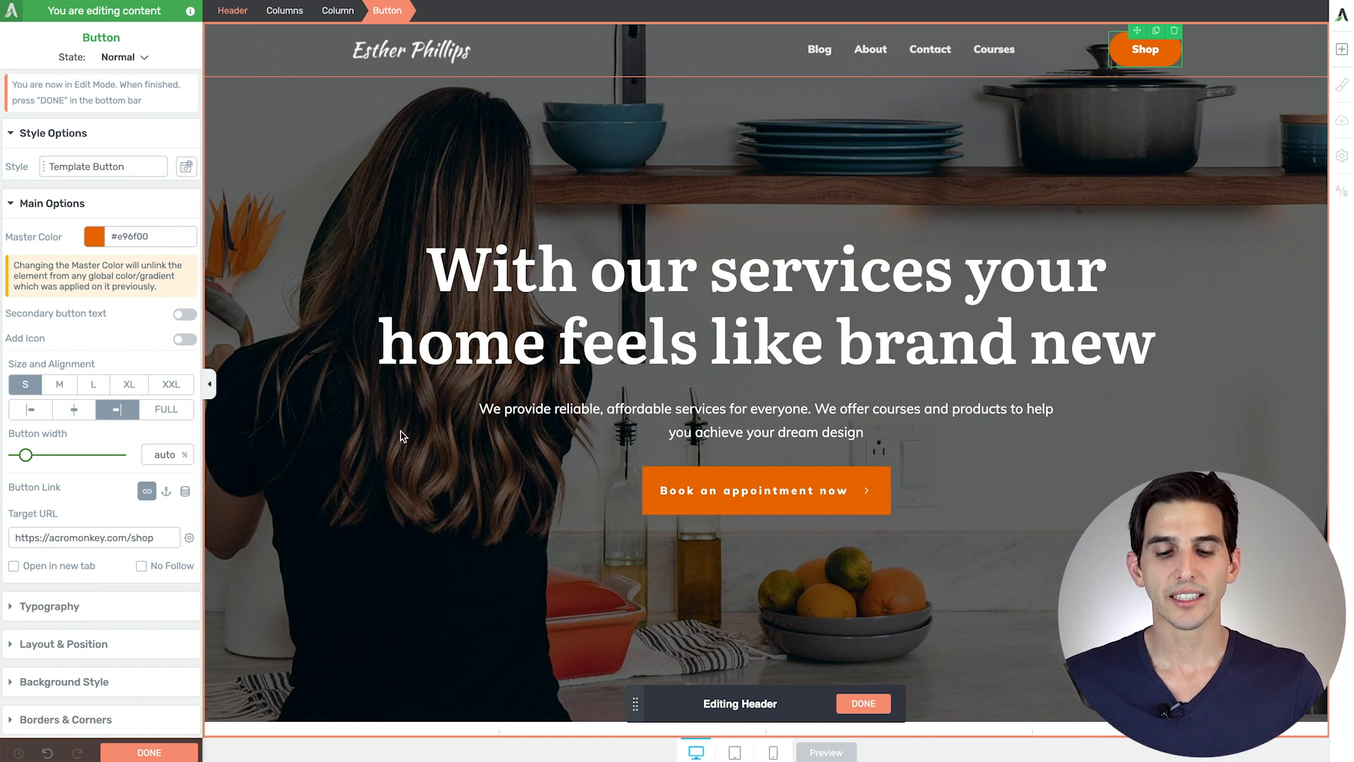
Step: In the tablet view, set the header's hamburger menu icon color to white (#ffffff)
click(734, 752)
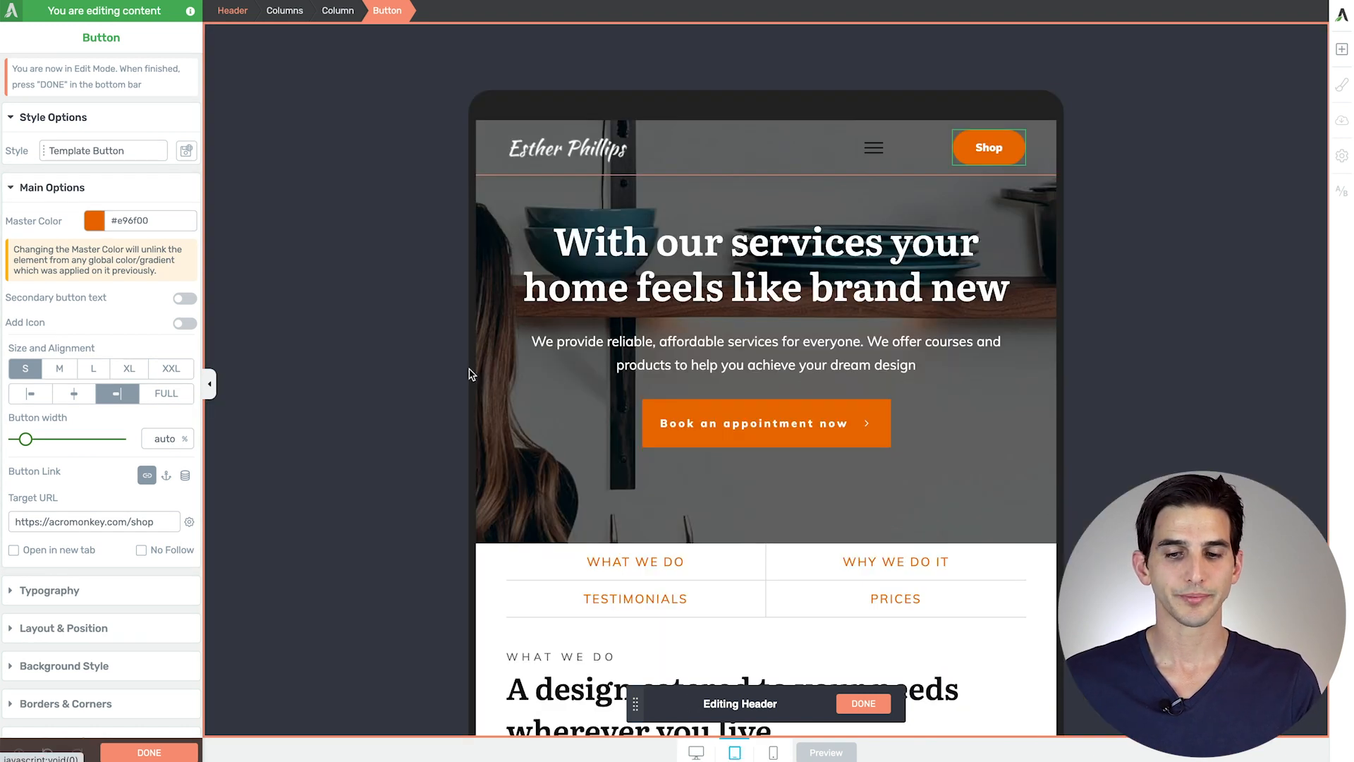
click(872, 154)
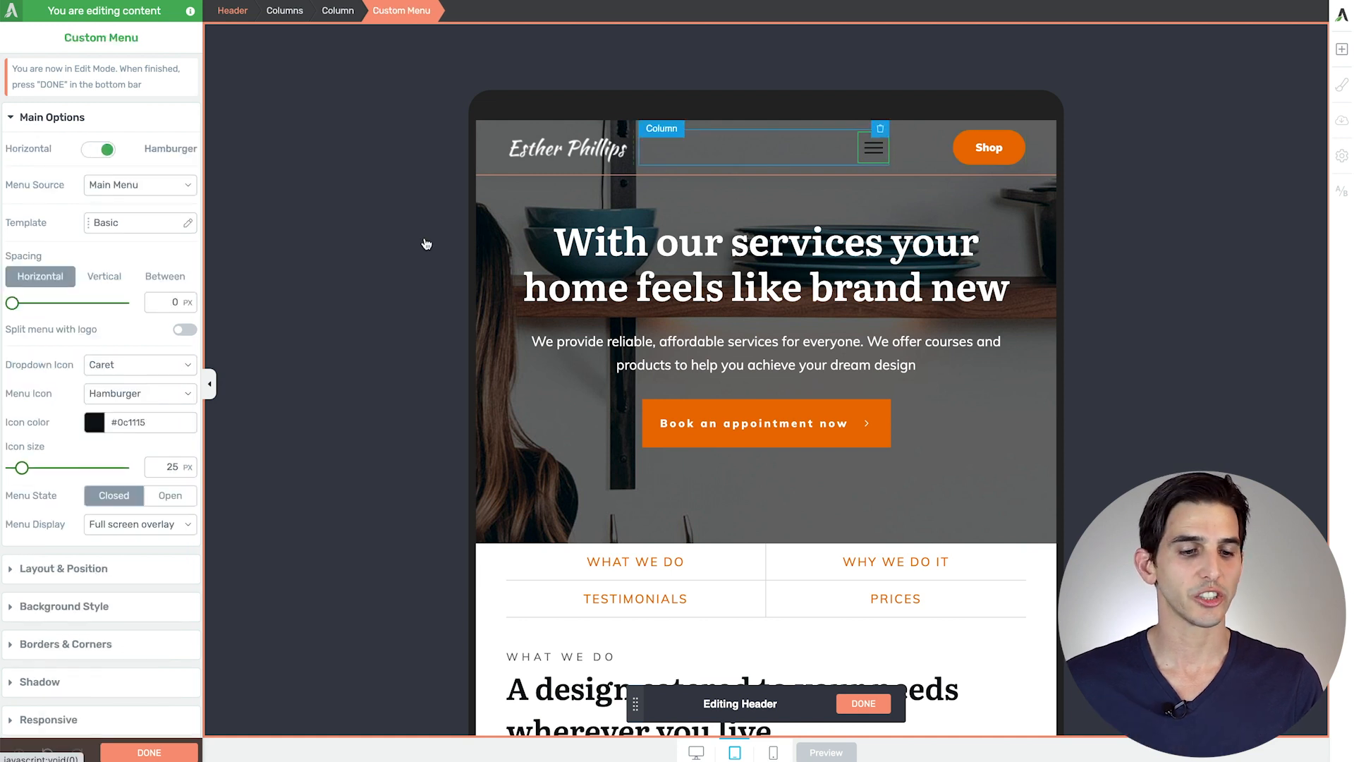
click(95, 423)
drag(65, 462, 2, 365)
click(147, 717)
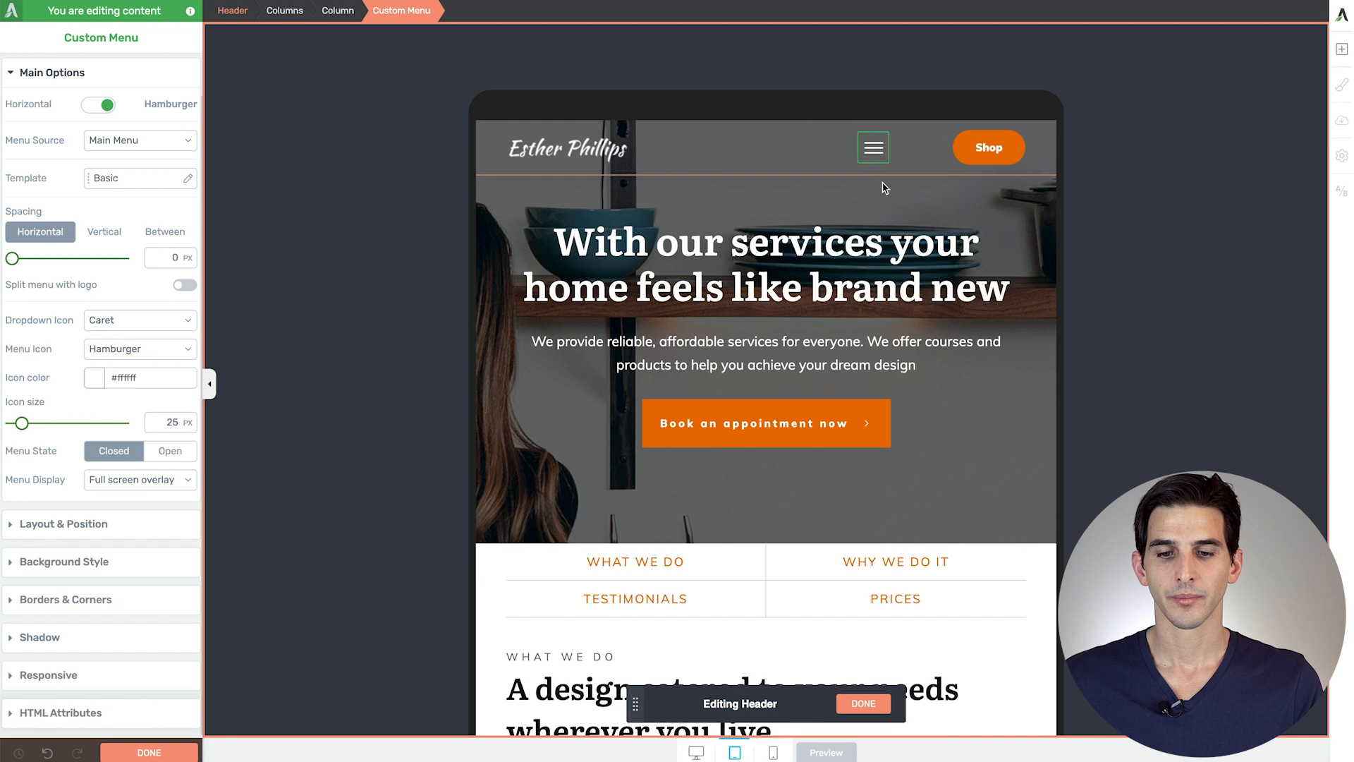
Step: Show the tablet hamburger menu in its open state and set its display to Drop down
click(170, 451)
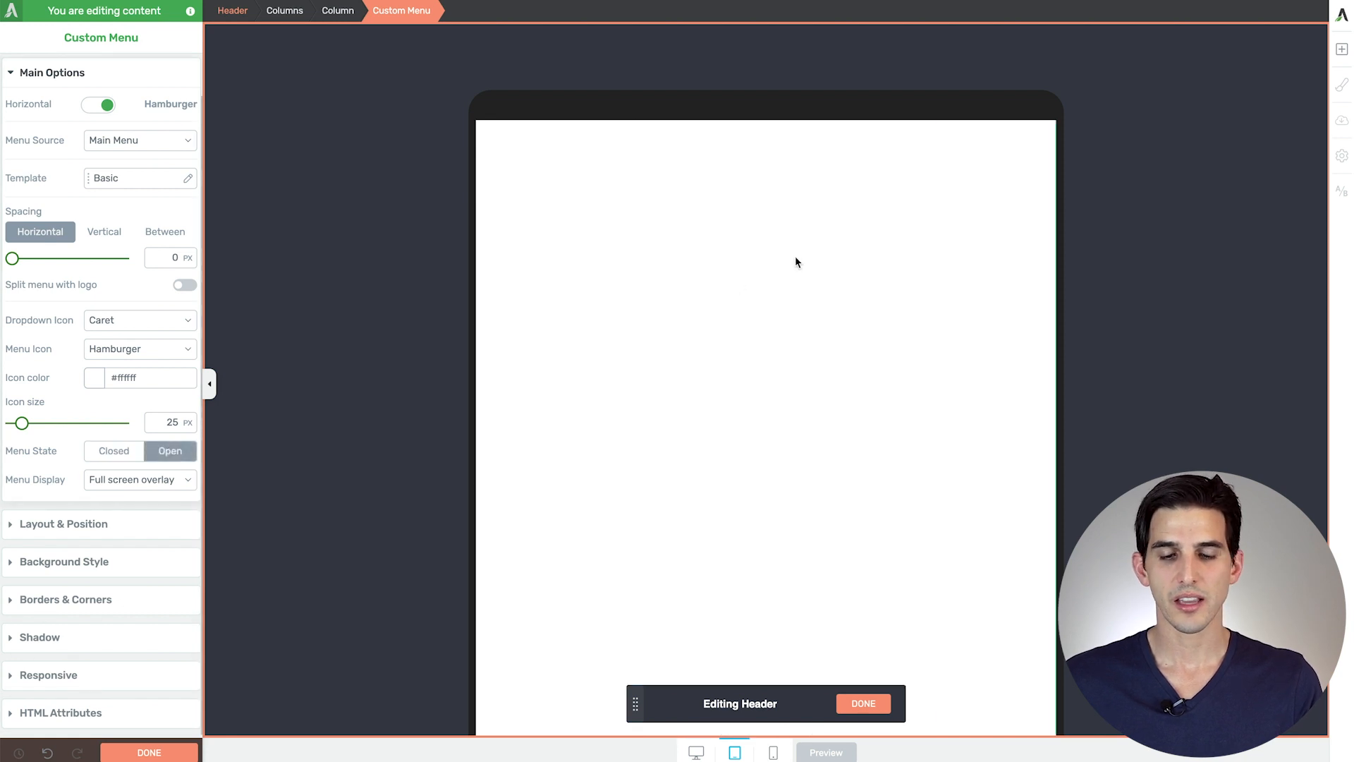
click(113, 475)
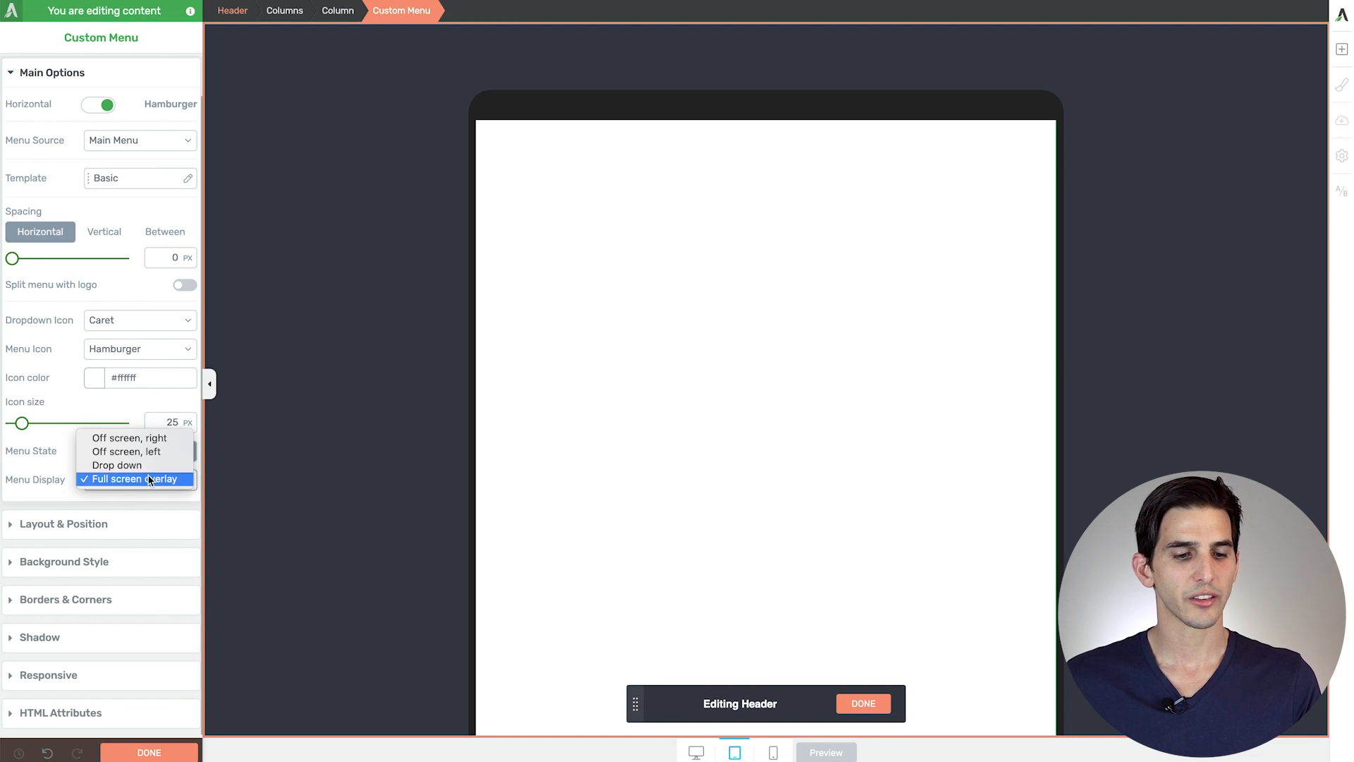
click(143, 465)
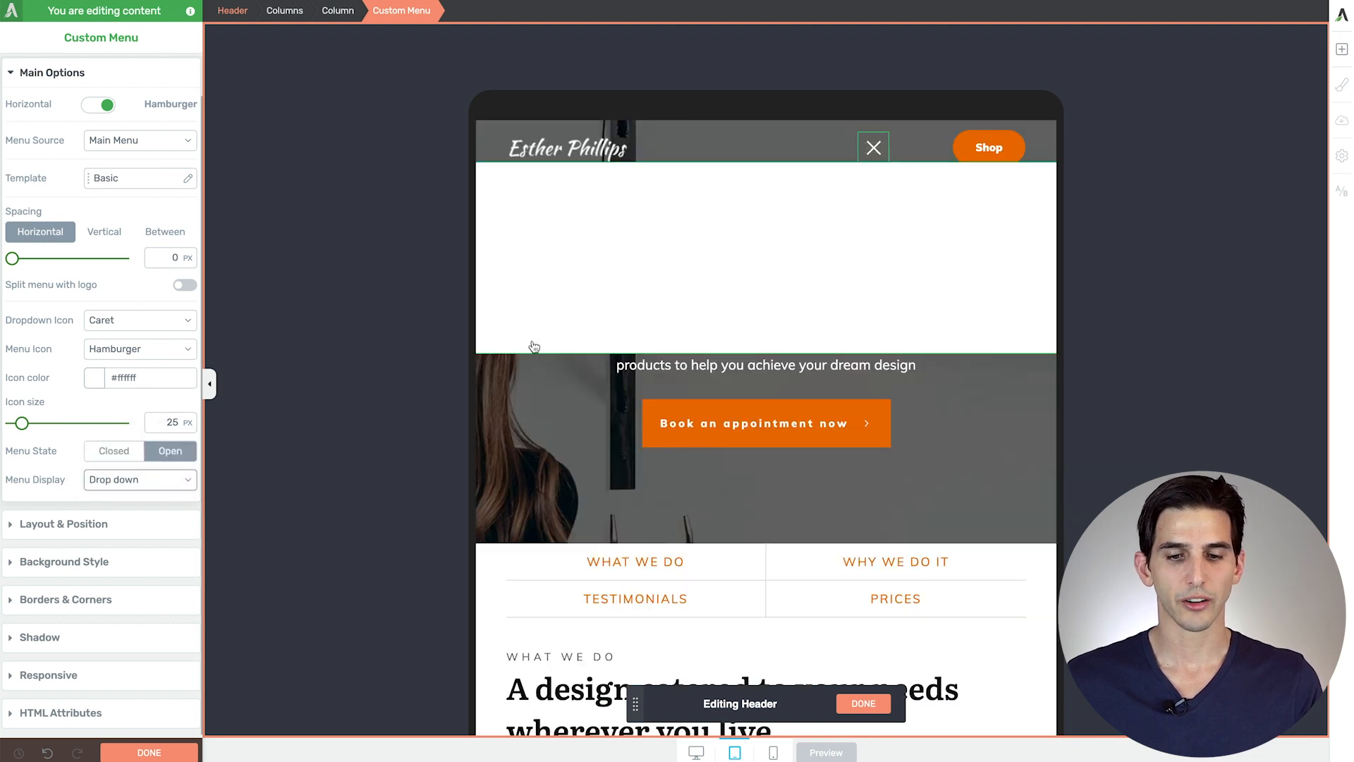
Step: Set the text color of the opened tablet menu's top-level items to black (#000000)
click(767, 208)
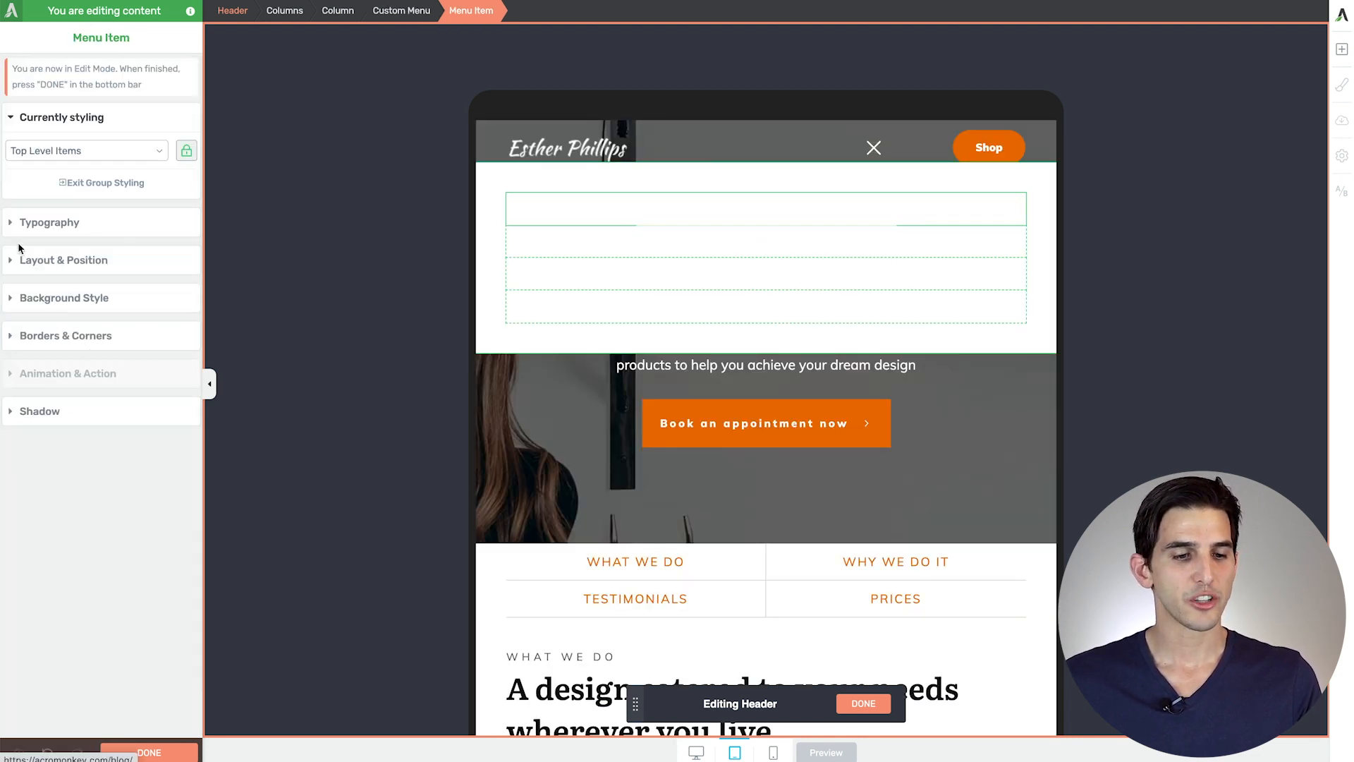
click(49, 225)
click(94, 285)
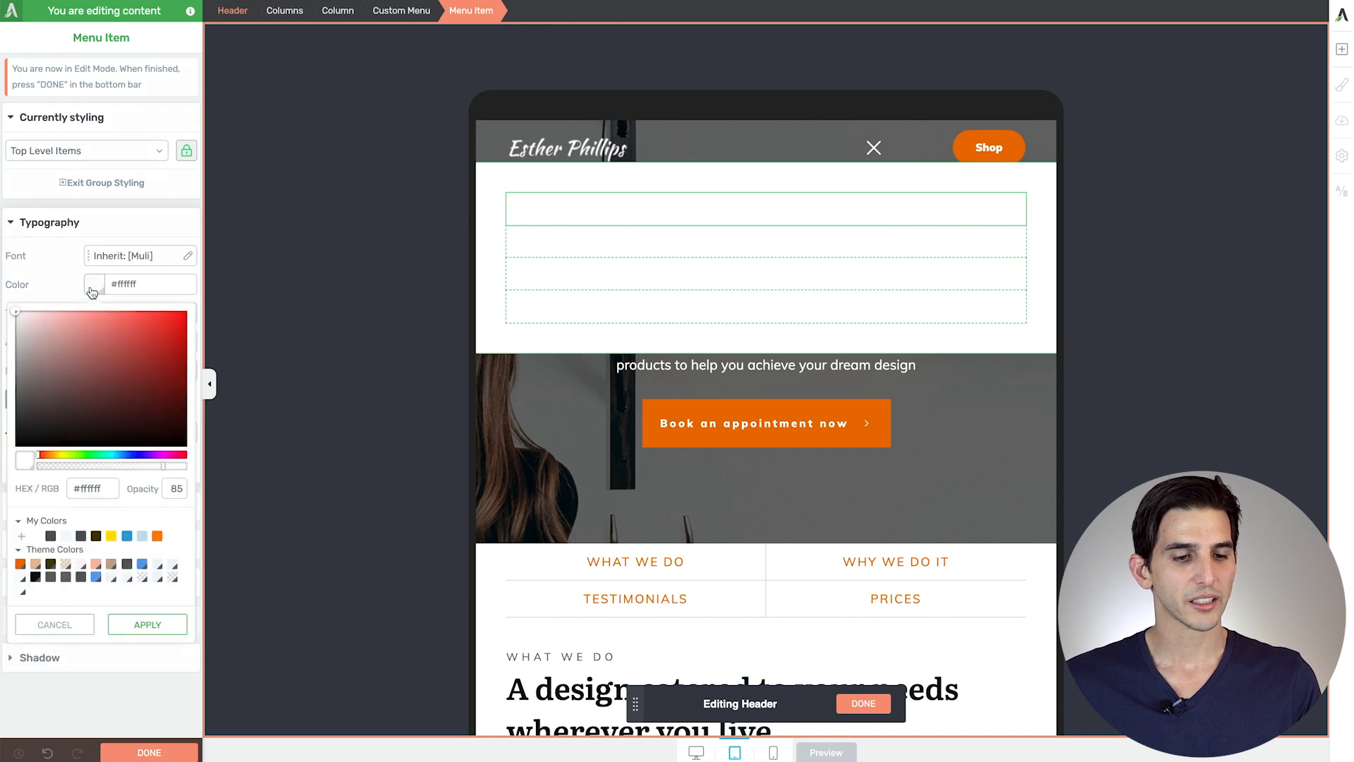
click(50, 536)
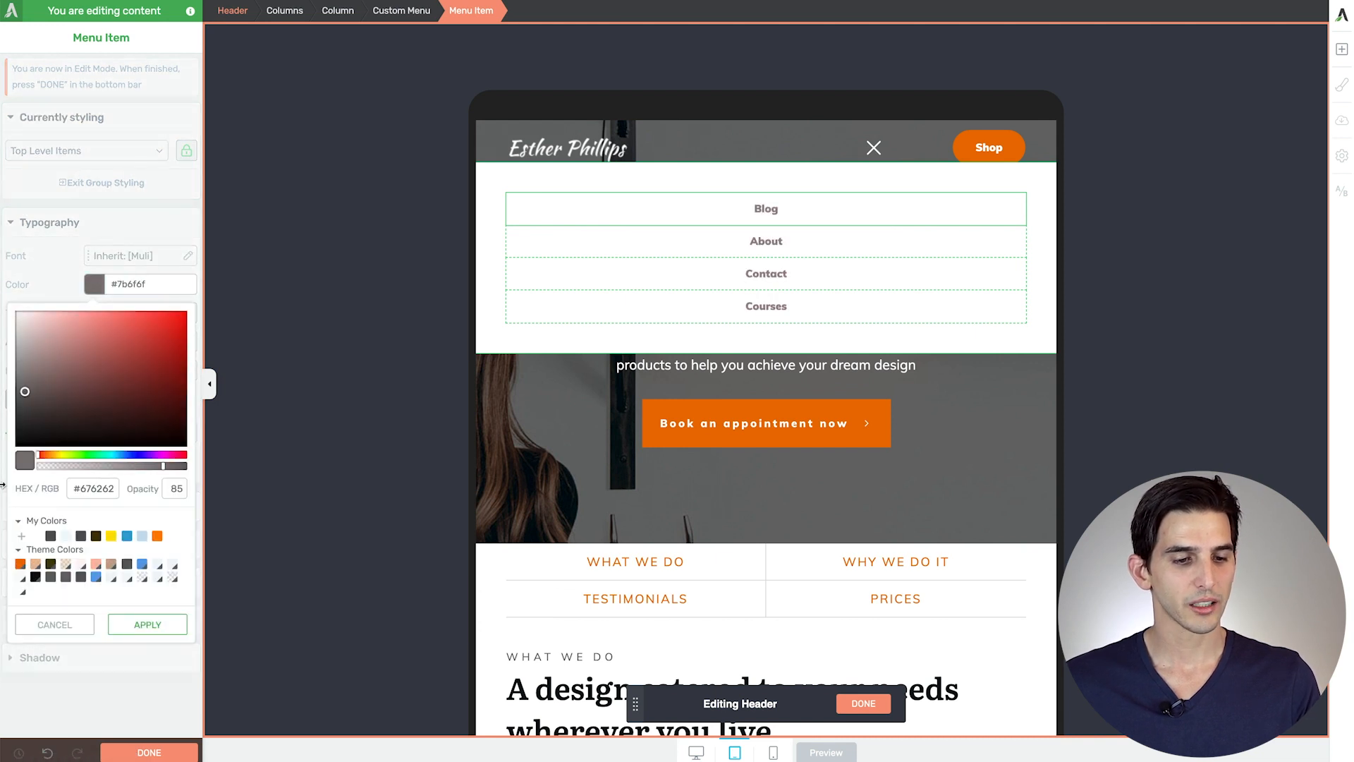
click(147, 624)
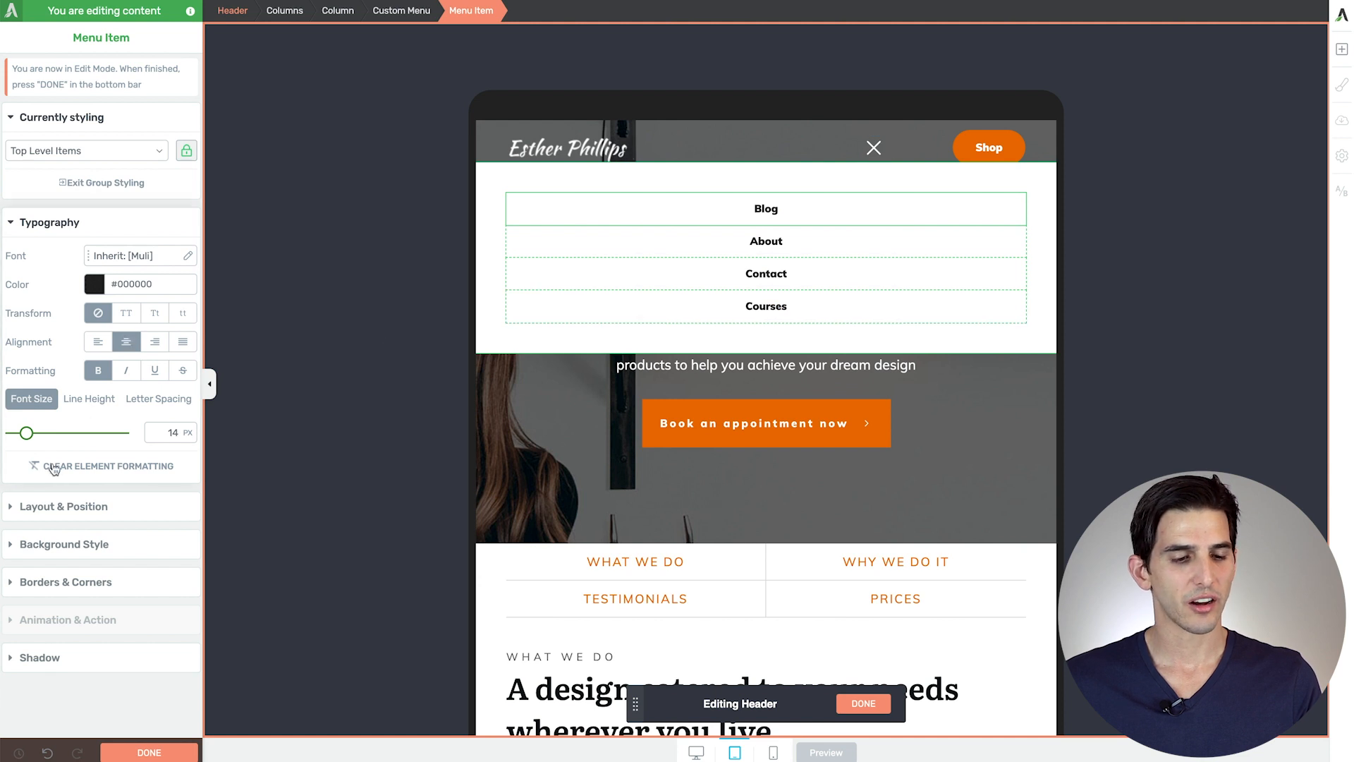
Step: Set the tablet drop-down menu's padding to 10 px on all sides
click(396, 15)
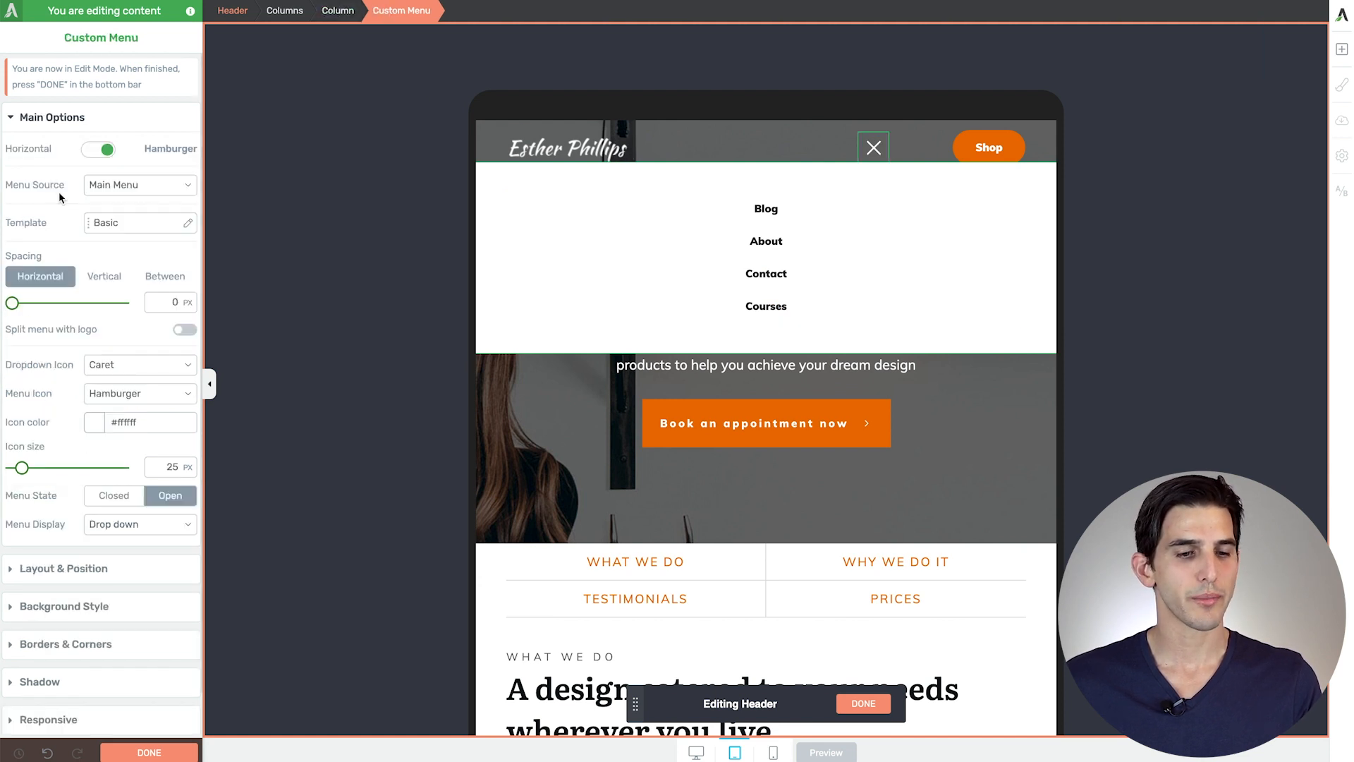
click(61, 568)
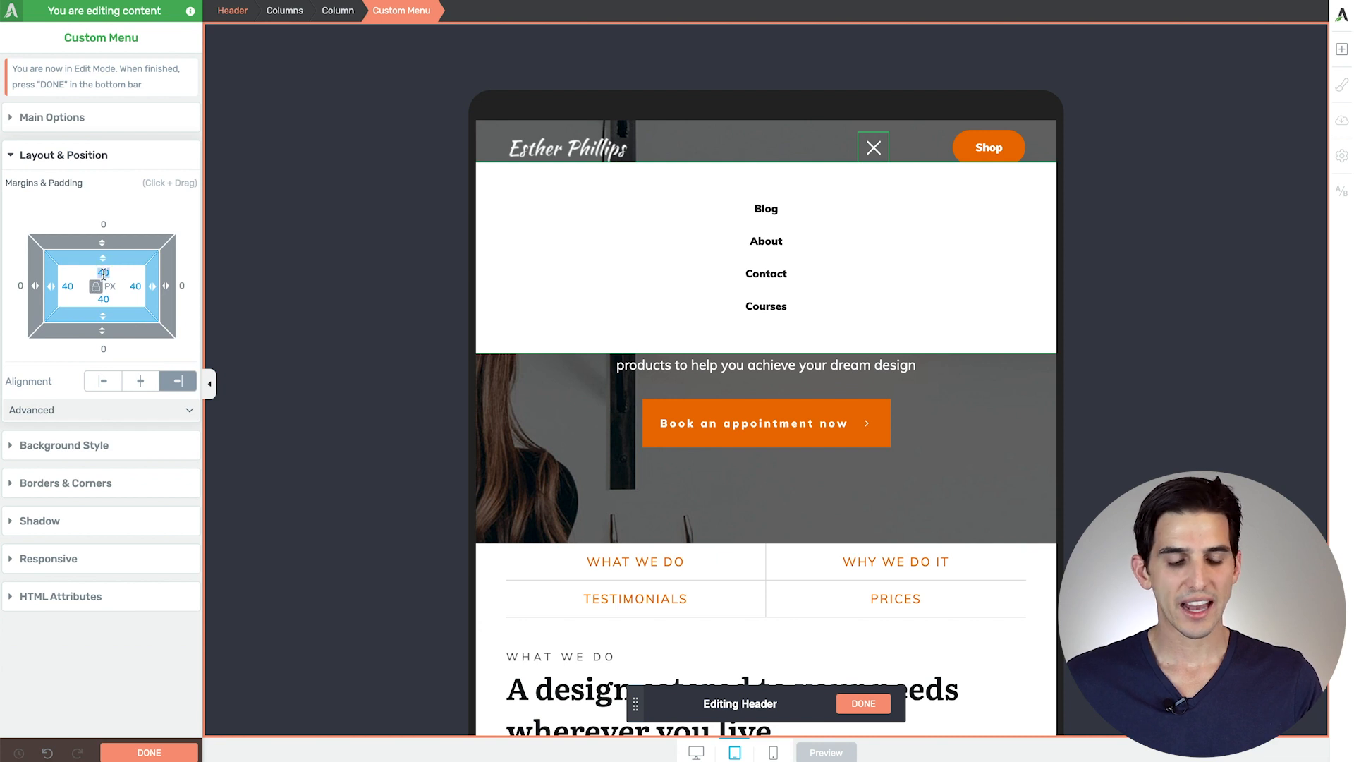
text(10)
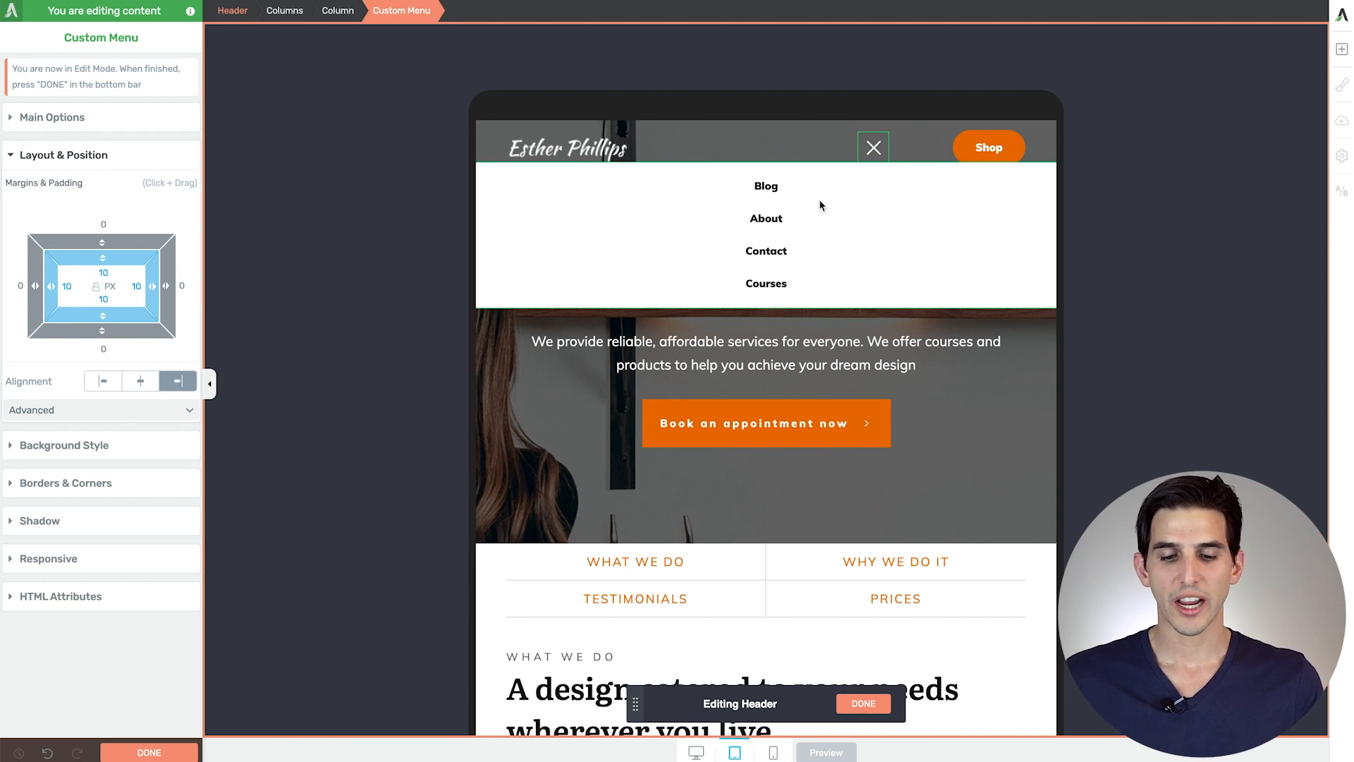
Step: In the mobile view, turn off wrapping for the header columns and shift the boundary between the logo and menu columns slightly toward the menu
click(773, 753)
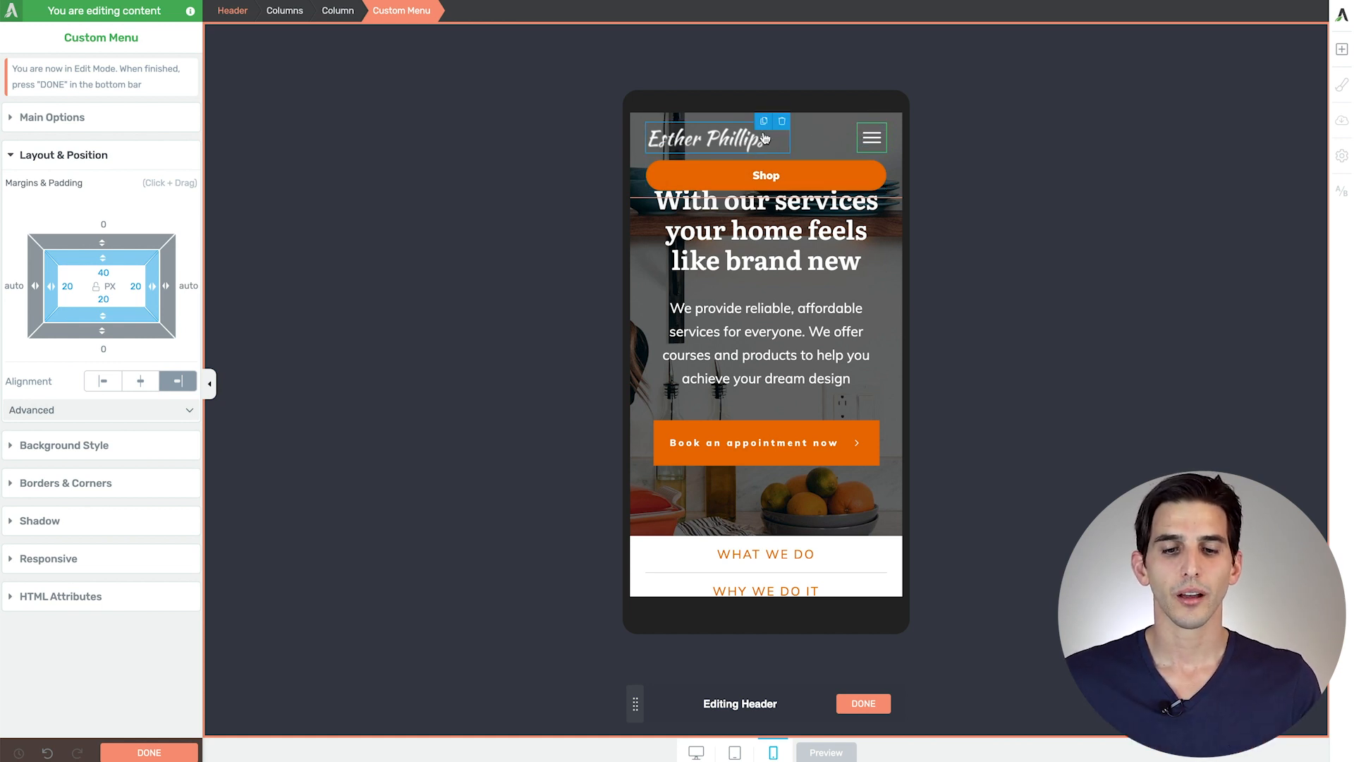
click(71, 119)
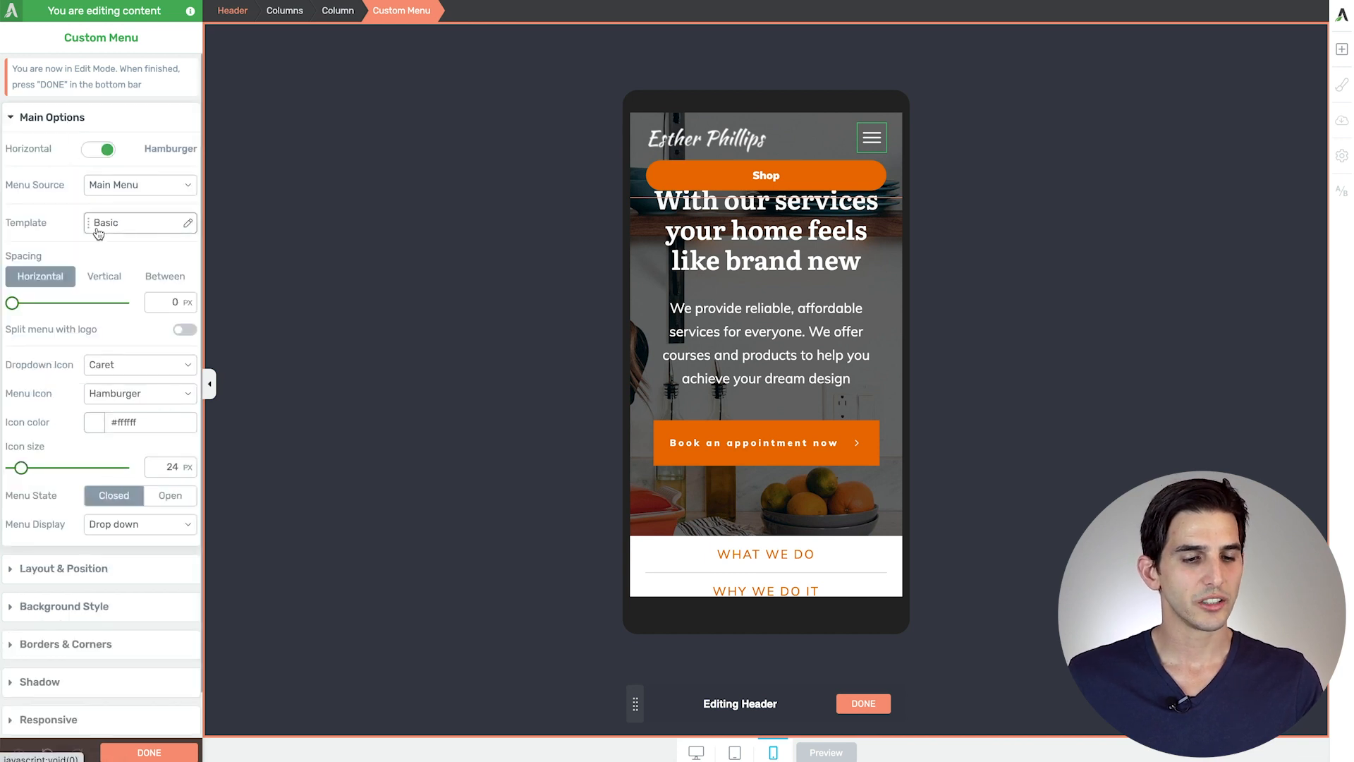
click(279, 6)
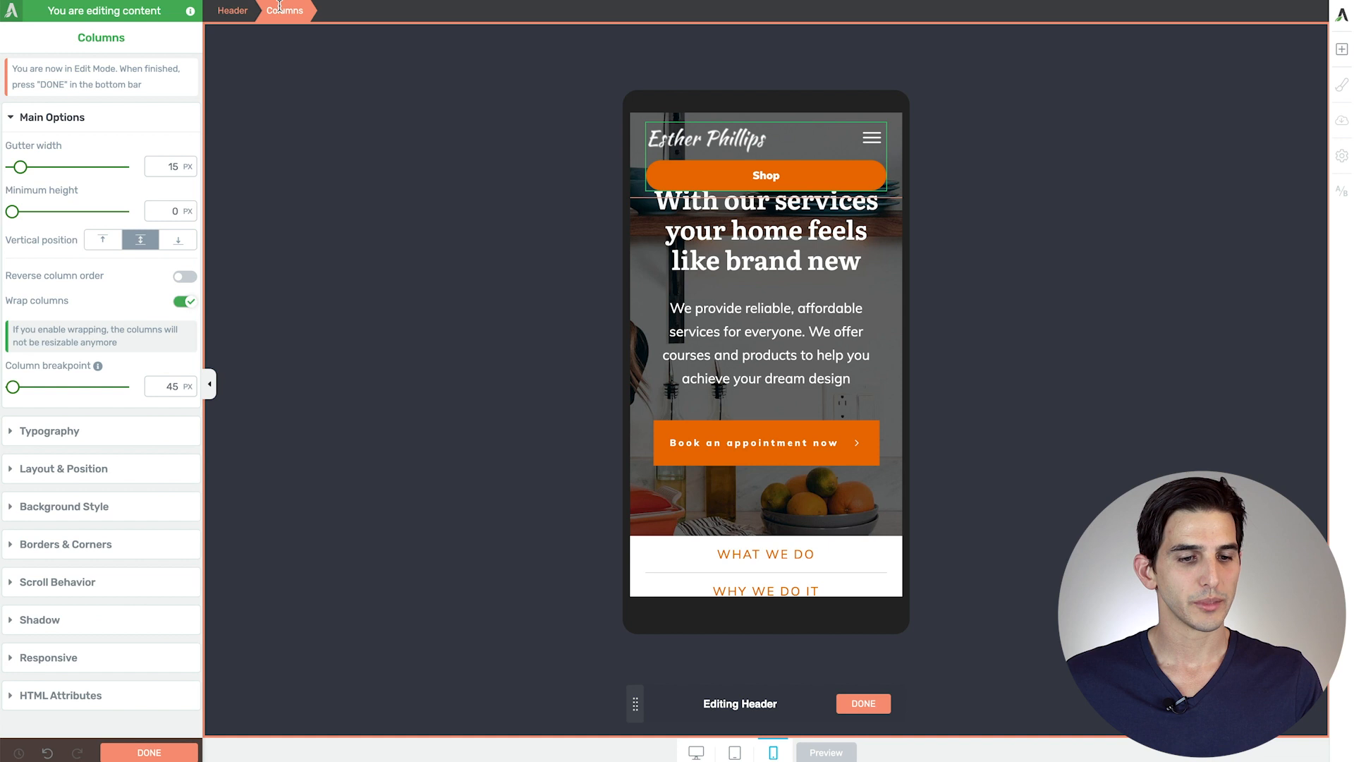
click(185, 302)
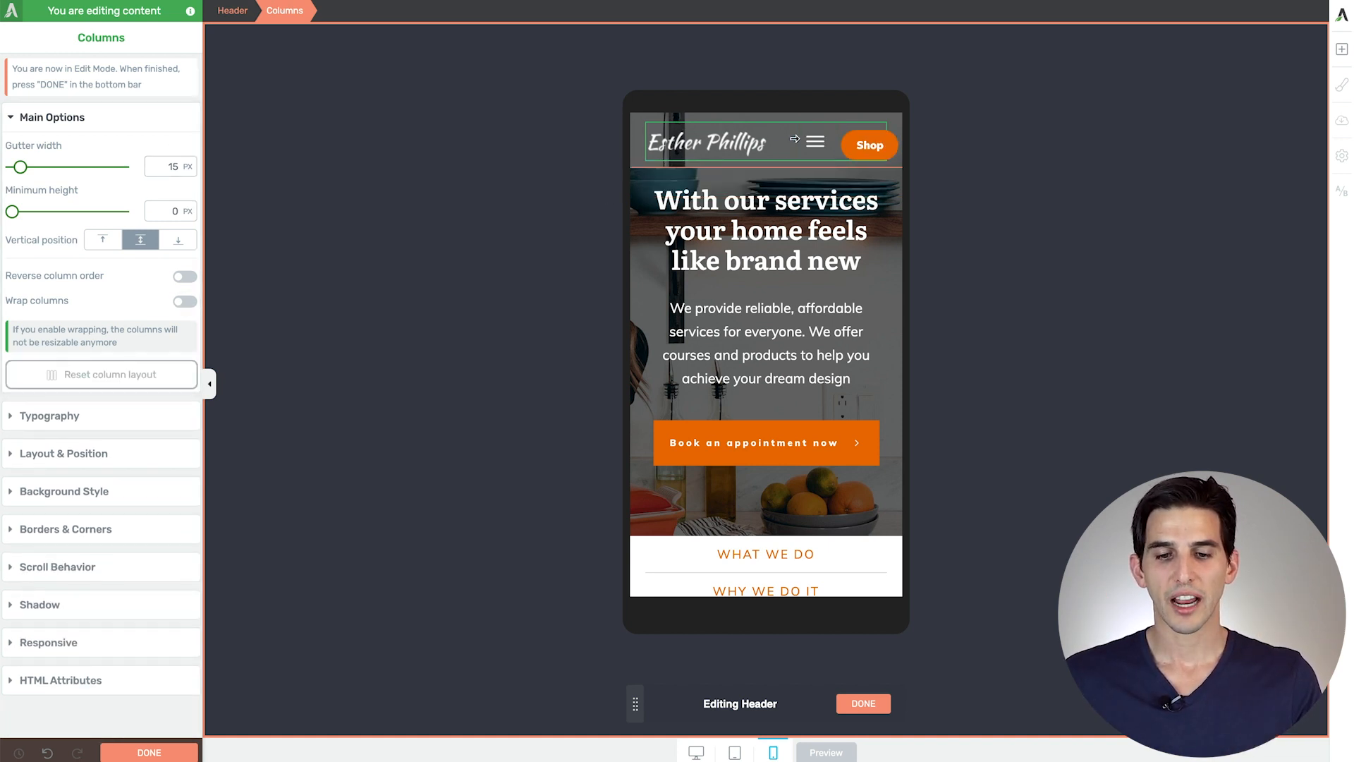
mouse_move(799, 139)
mouse_down()
mouse_move(786, 138)
mouse_move(827, 139)
mouse_move(816, 145)
mouse_up()
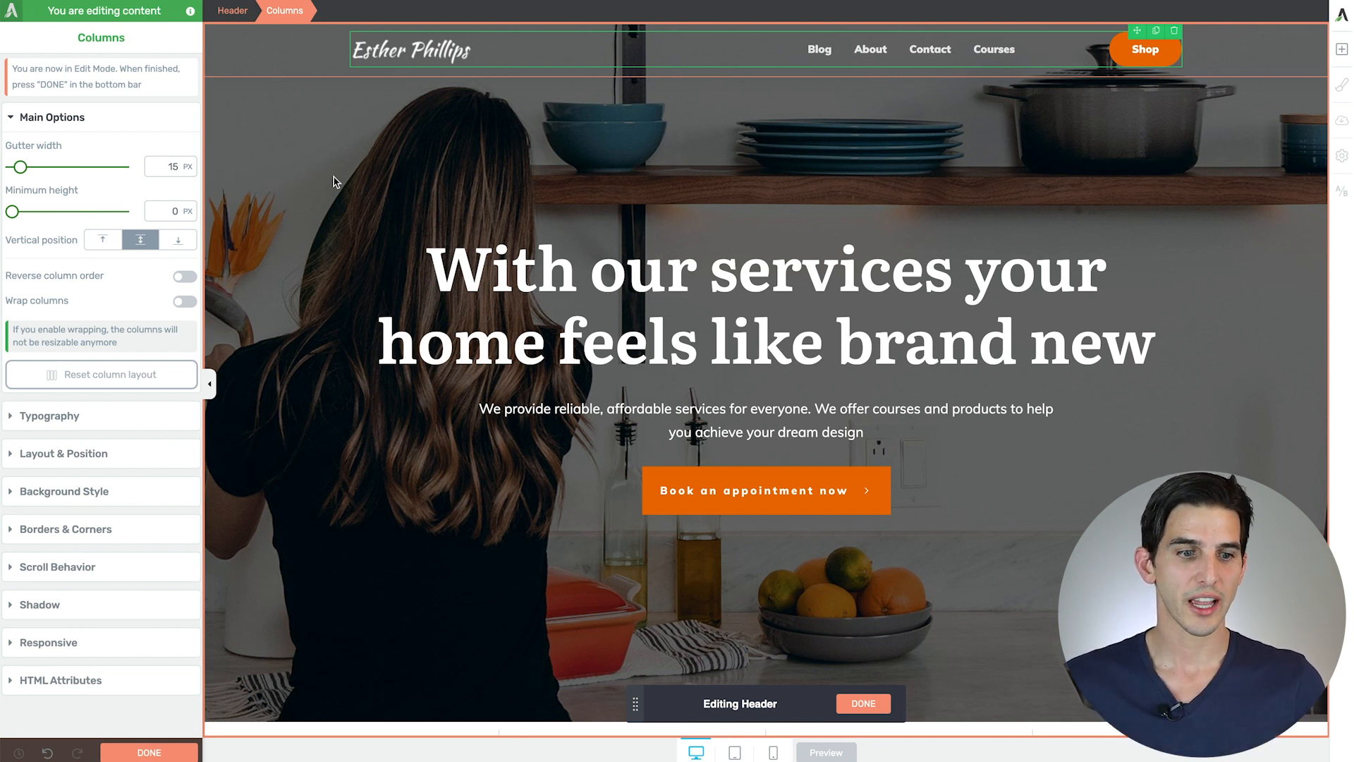
Step: Make the whole header sticky on scroll in the desktop view and enable switching on scroll after 300 px
click(234, 12)
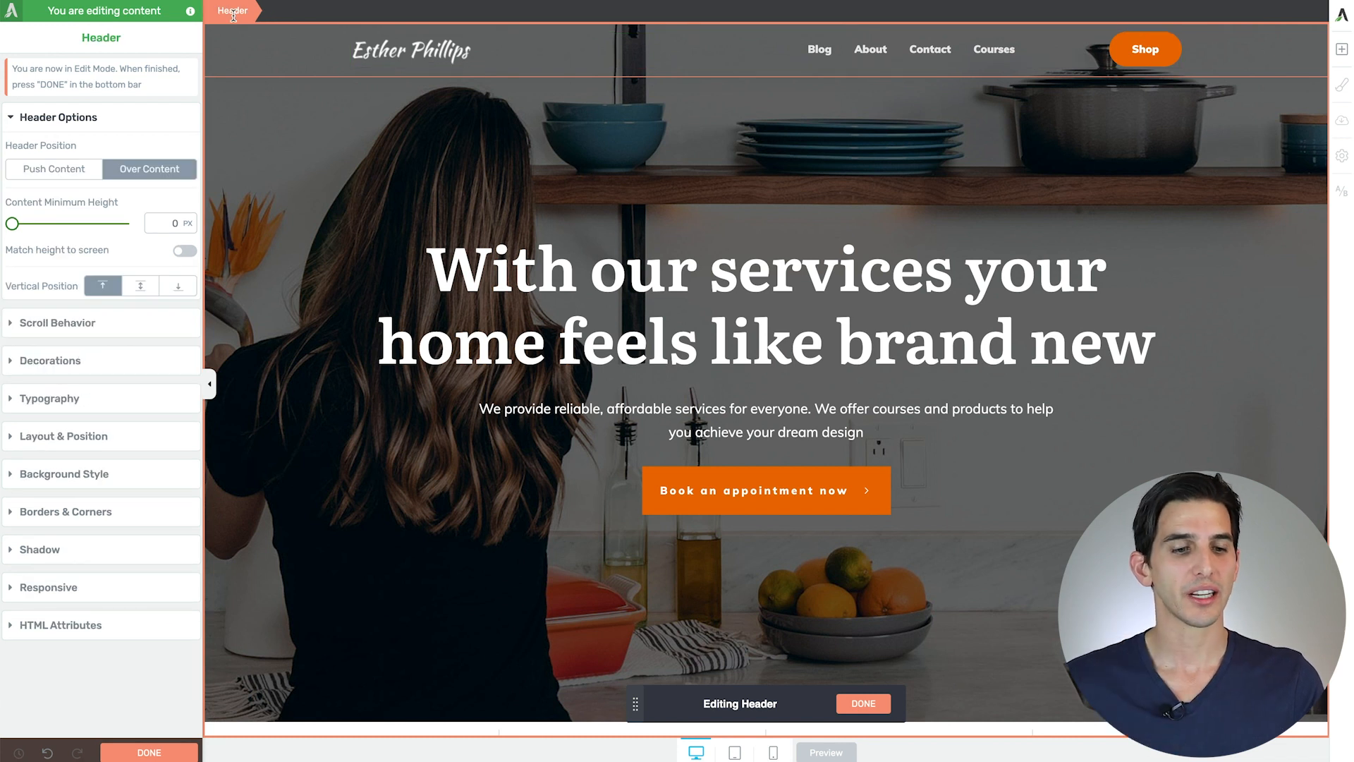
click(49, 323)
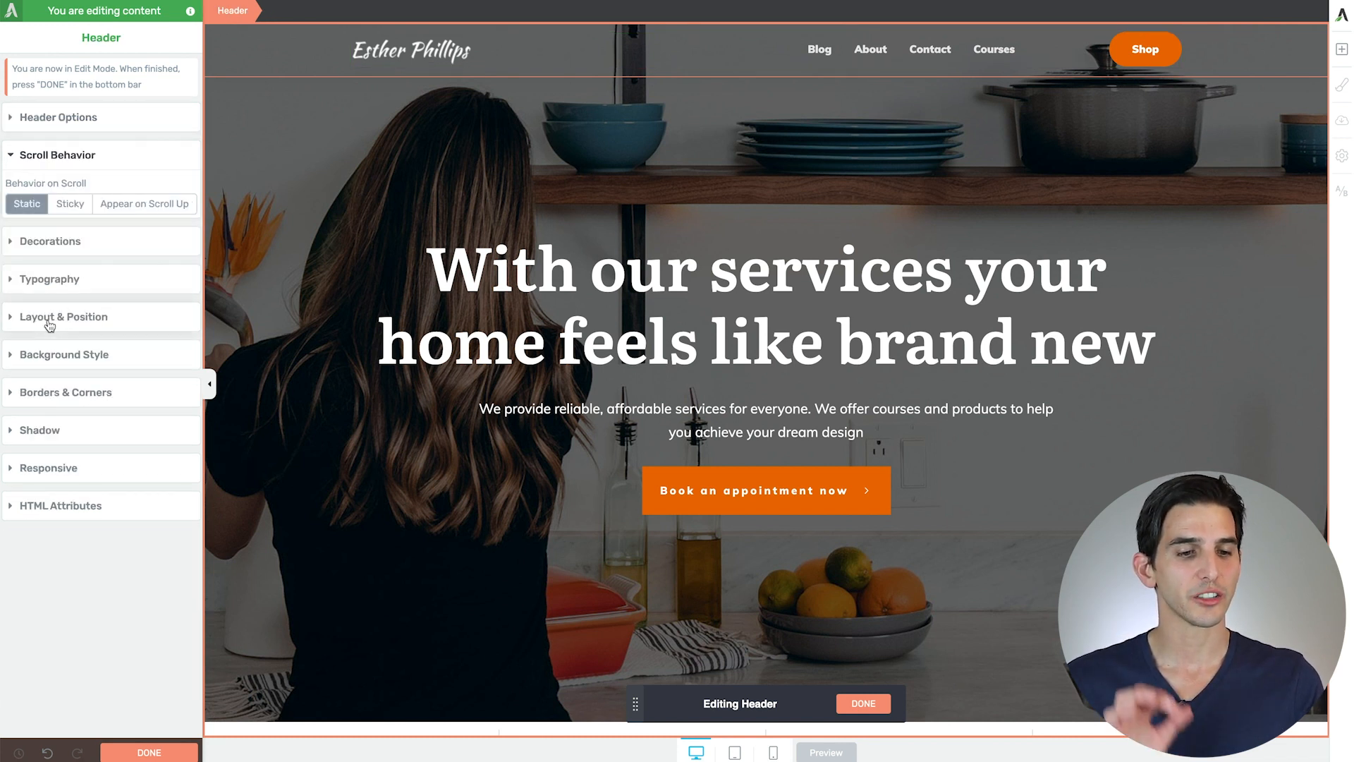
click(71, 210)
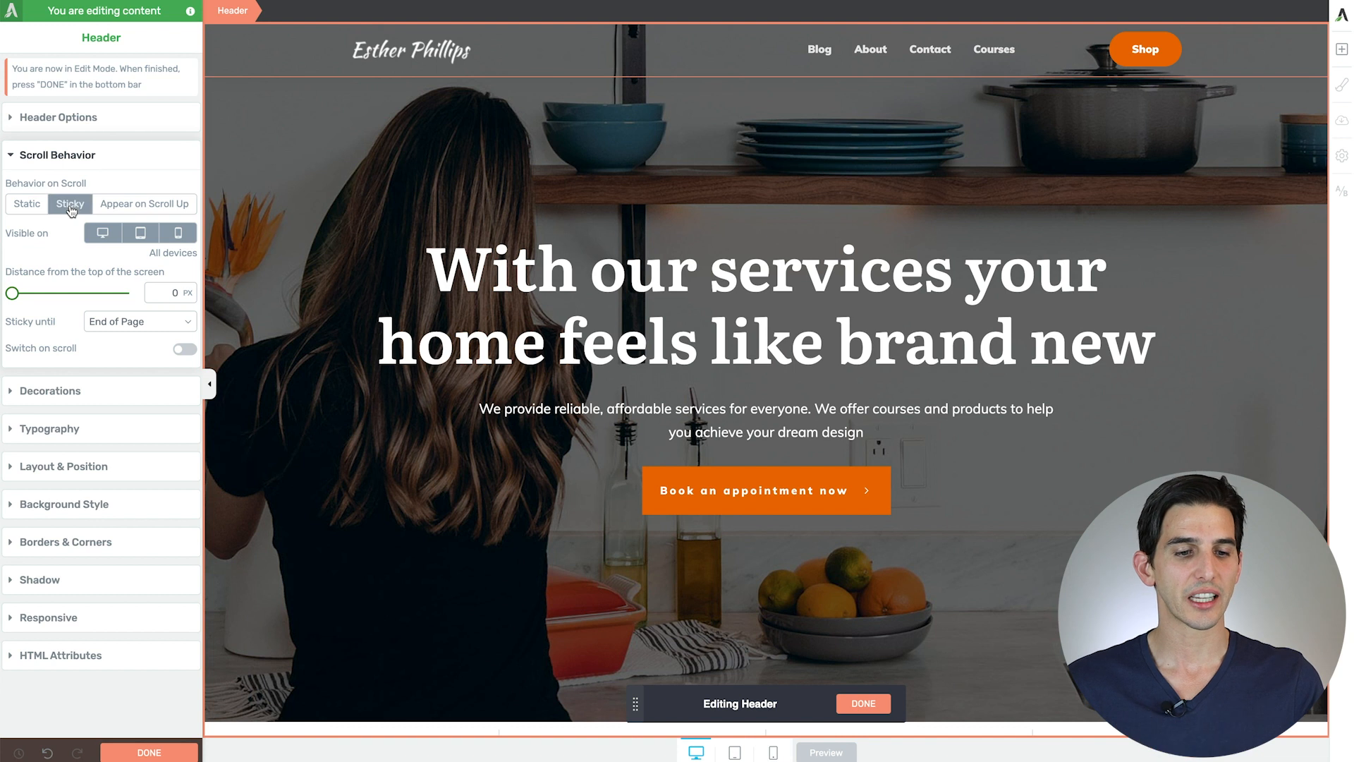
click(183, 350)
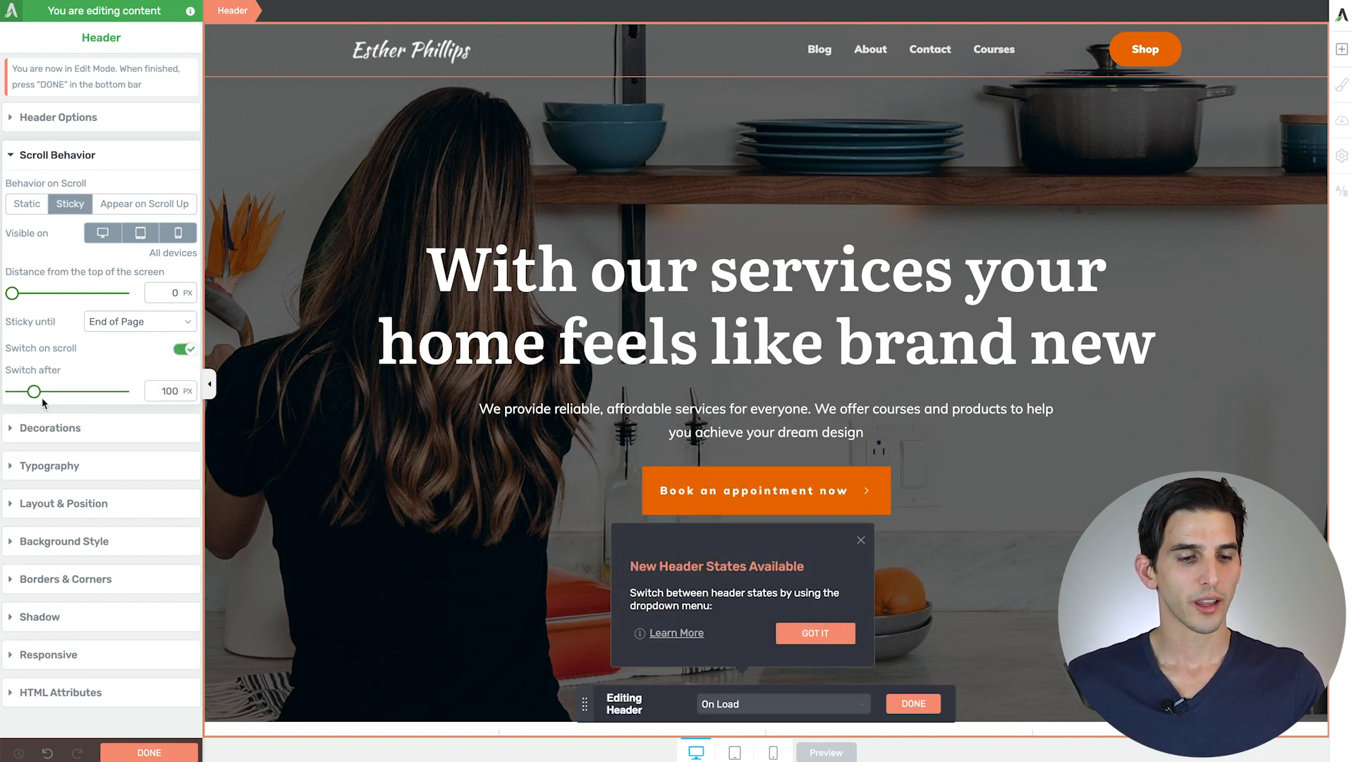
double_click(169, 390)
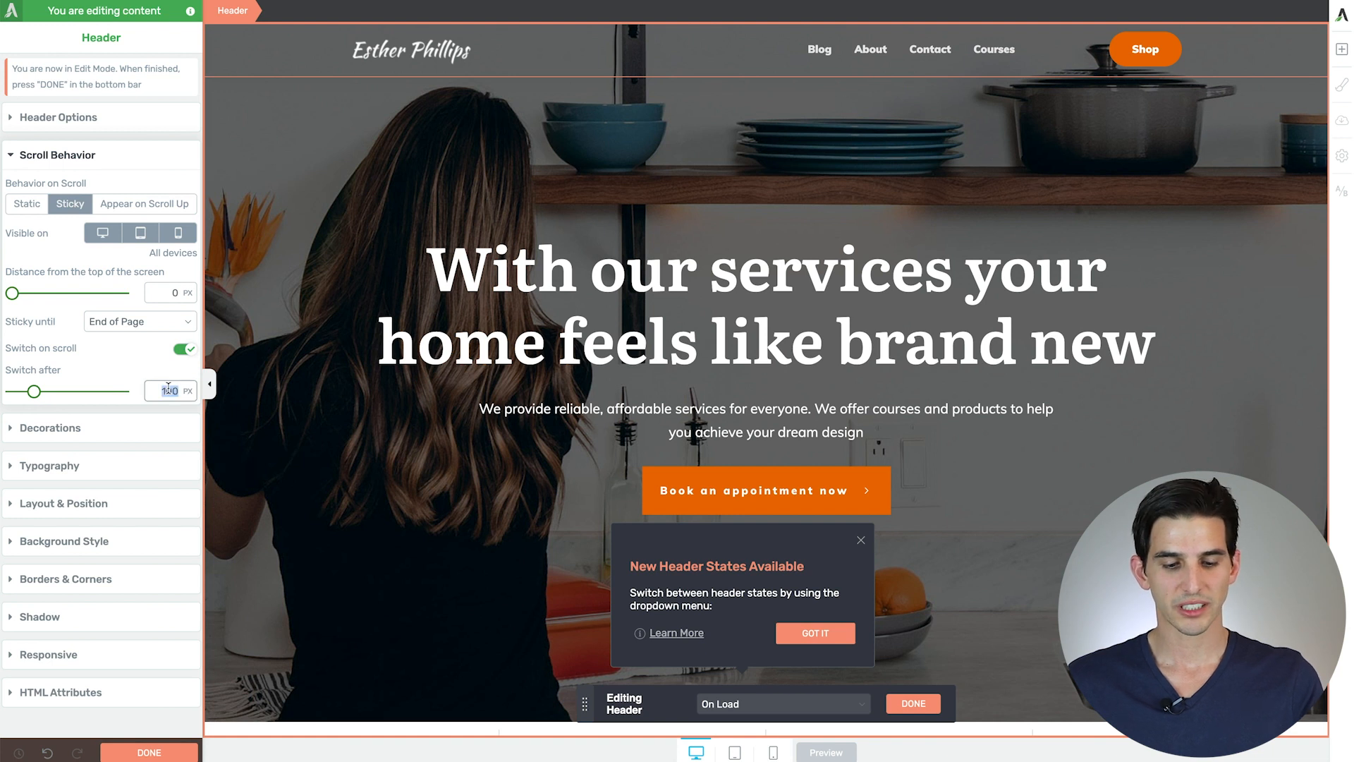
text(300)
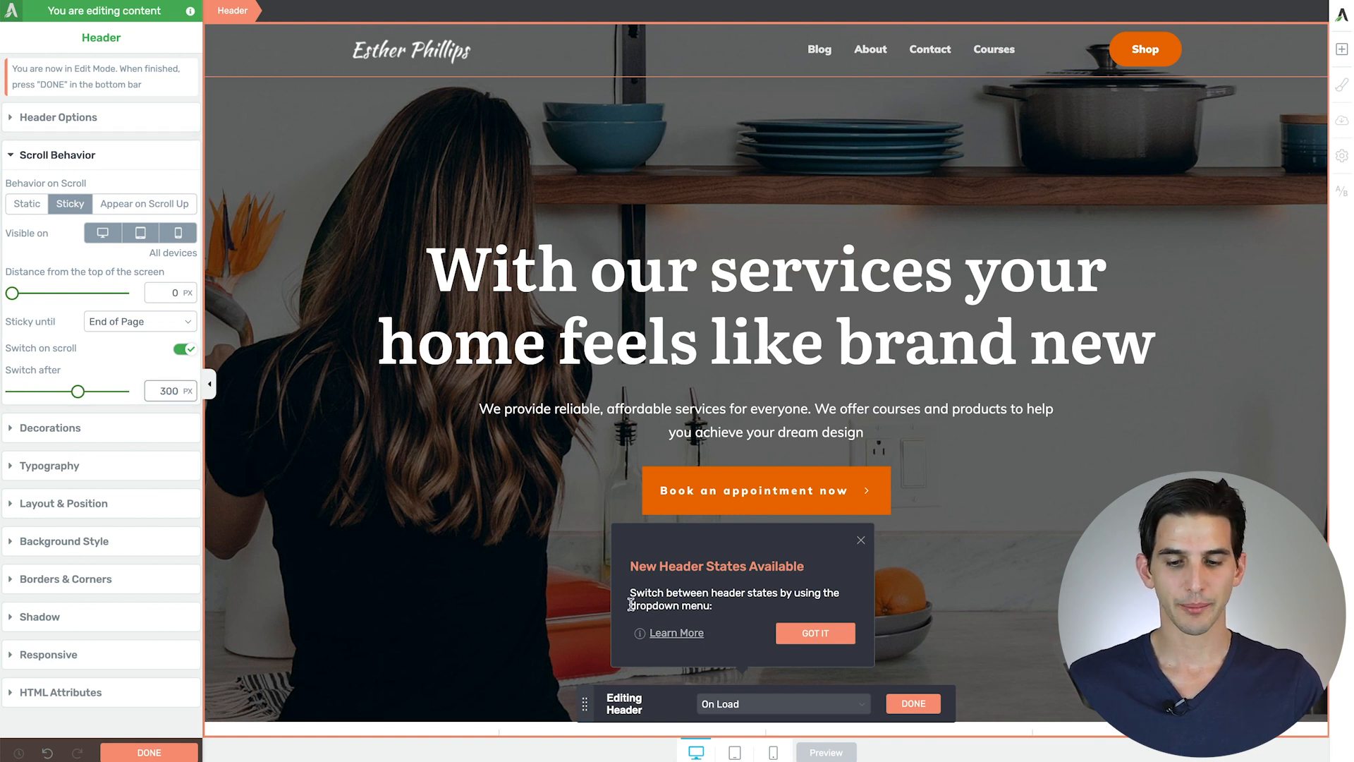
Step: Dismiss the header states notice, switch to editing the On Scroll header state and set its background color to white (#ffffff)
click(802, 633)
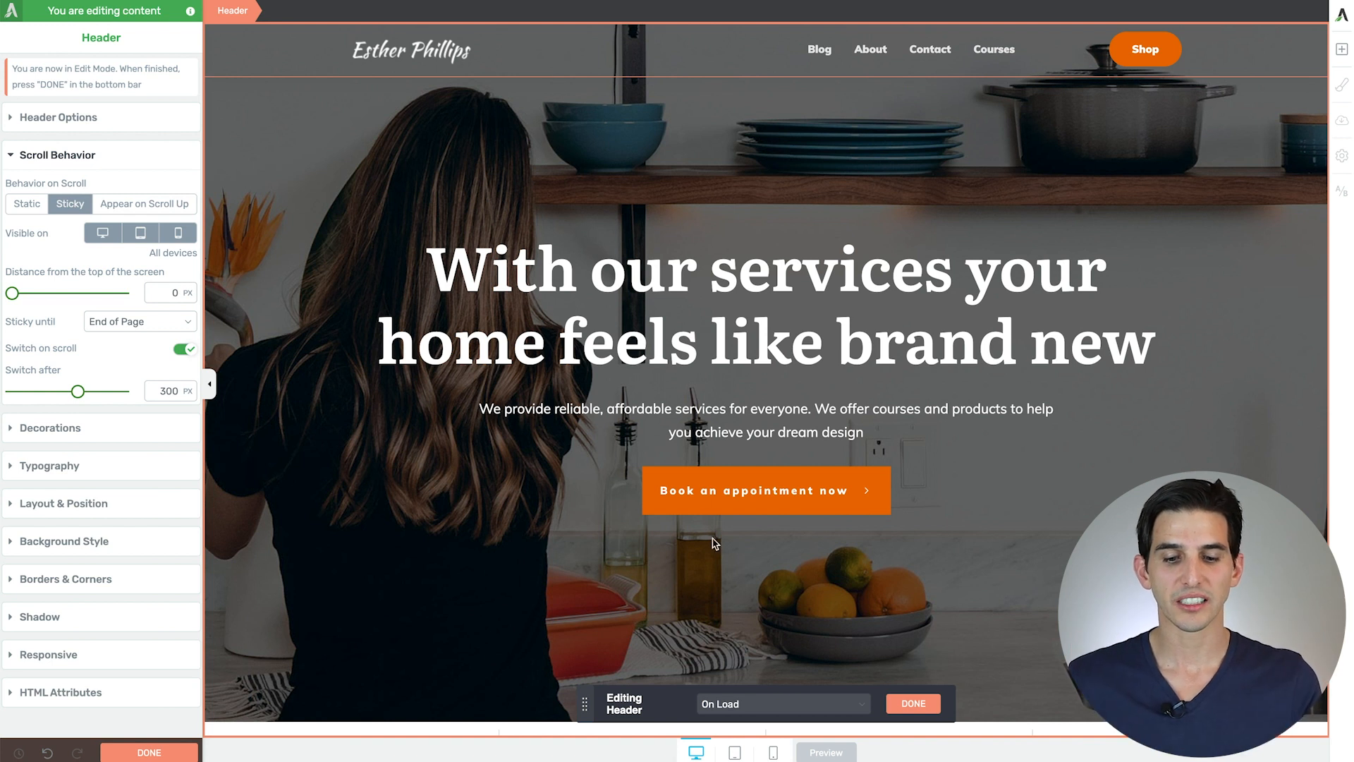
click(727, 704)
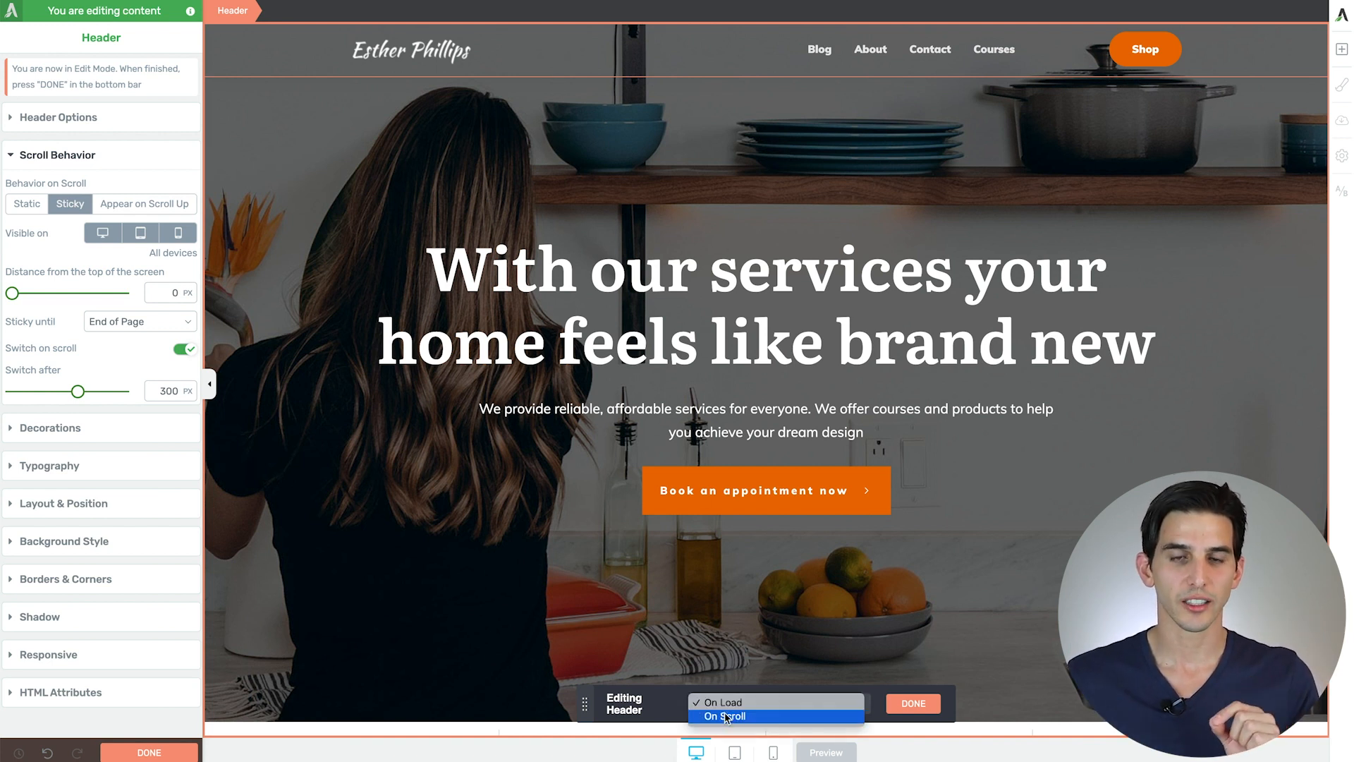
click(725, 716)
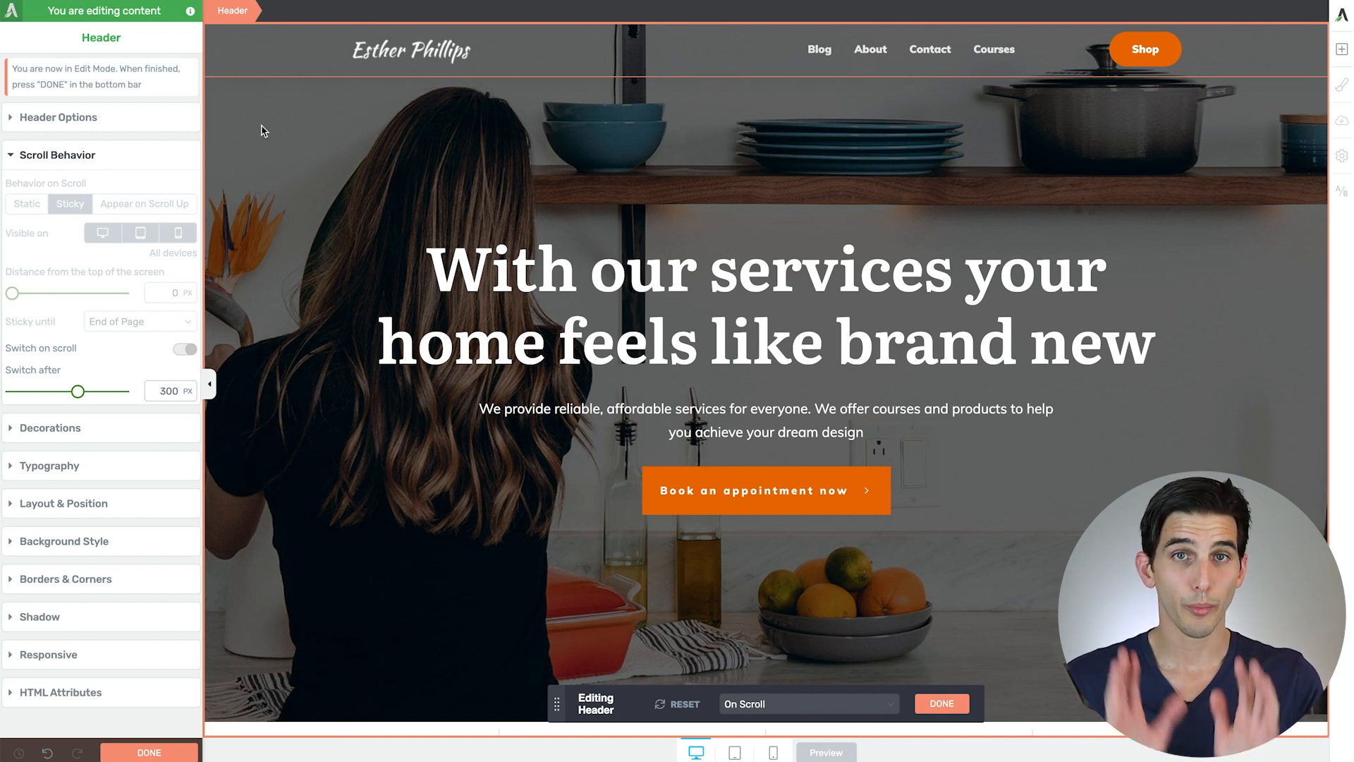
click(54, 553)
click(21, 398)
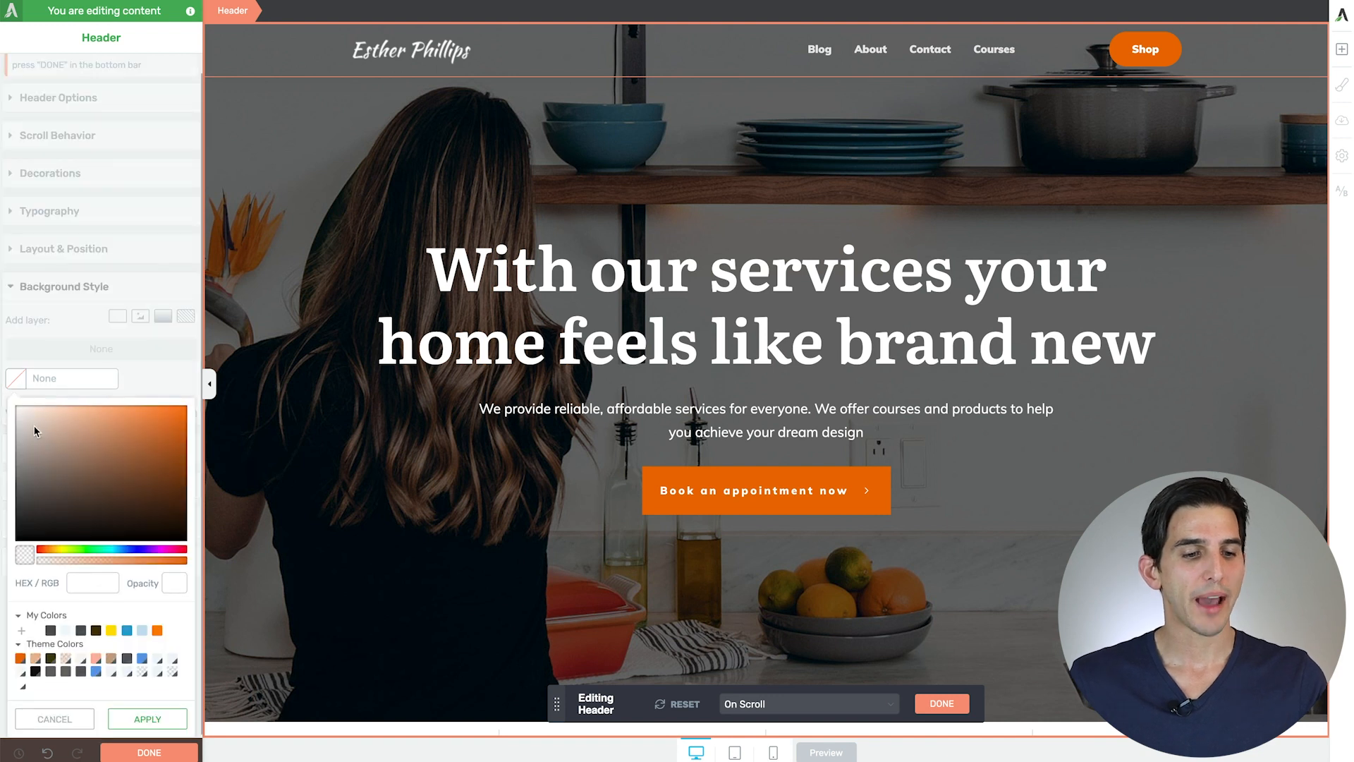
drag(35, 430, 15, 406)
click(148, 718)
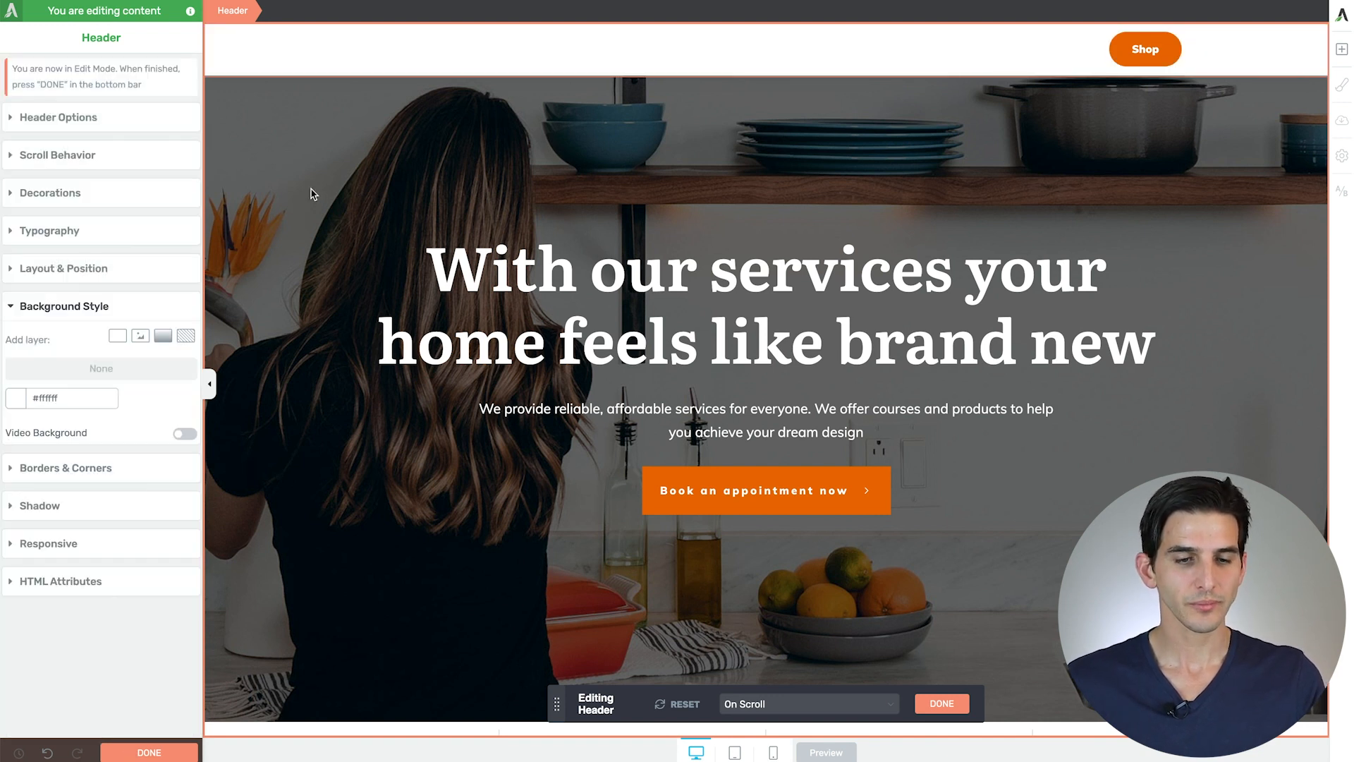
Step: Try the Dark logo in the On Scroll header, and settle on the orange Logo 3 variation
click(412, 48)
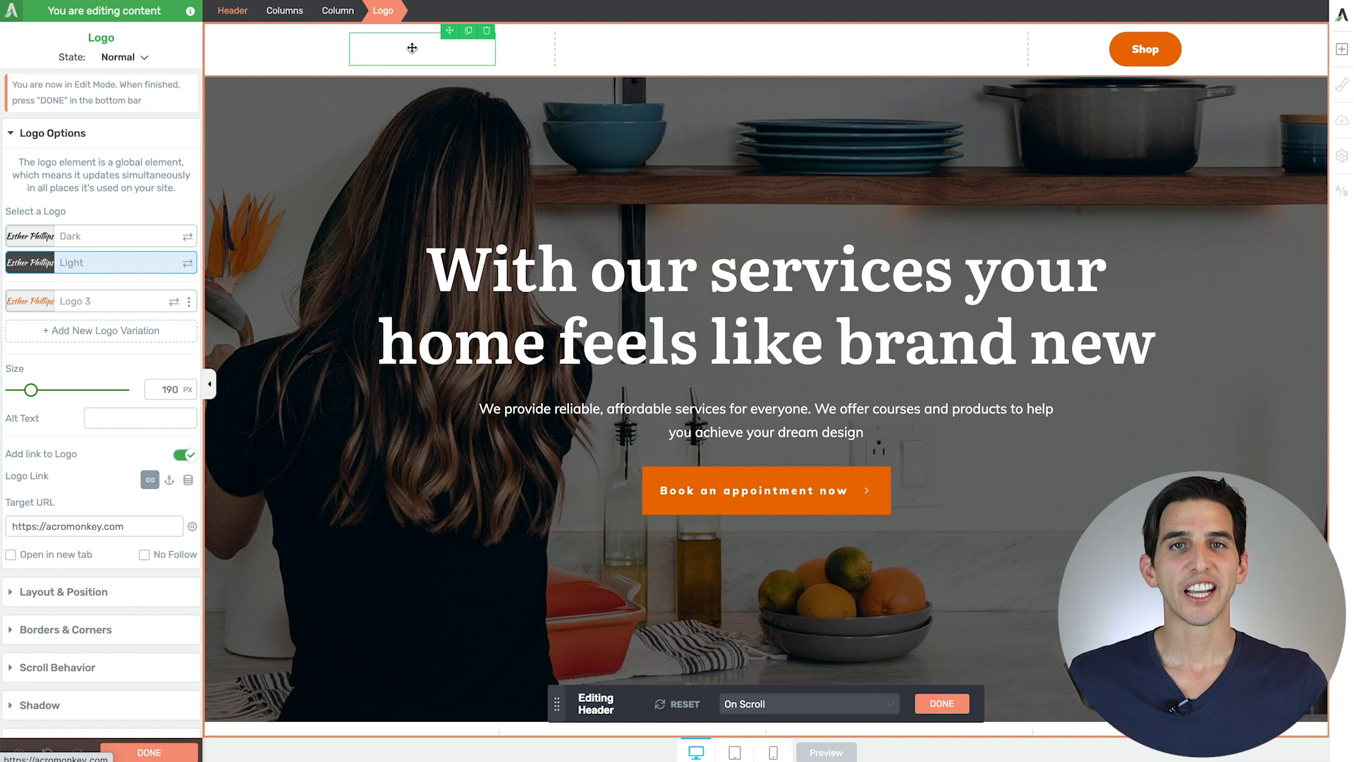
click(44, 240)
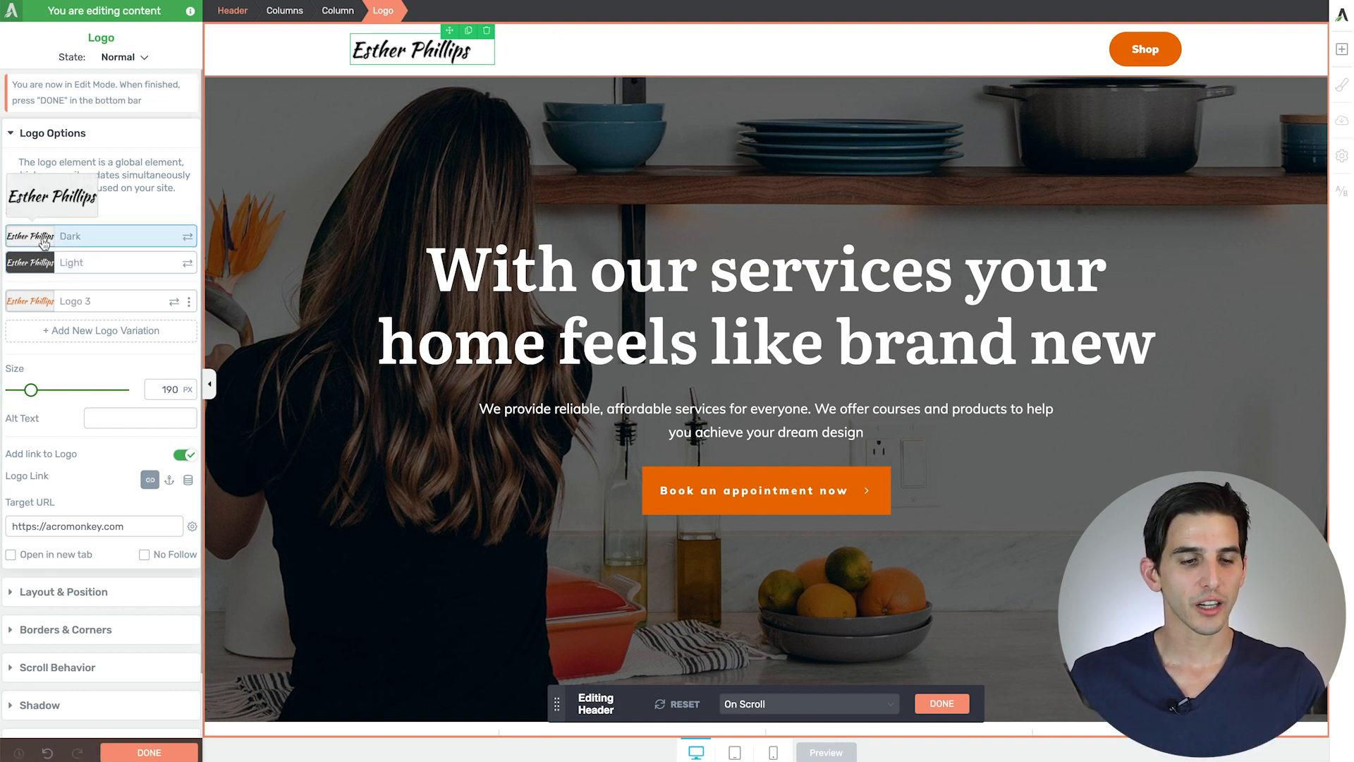
mouse_move(34, 308)
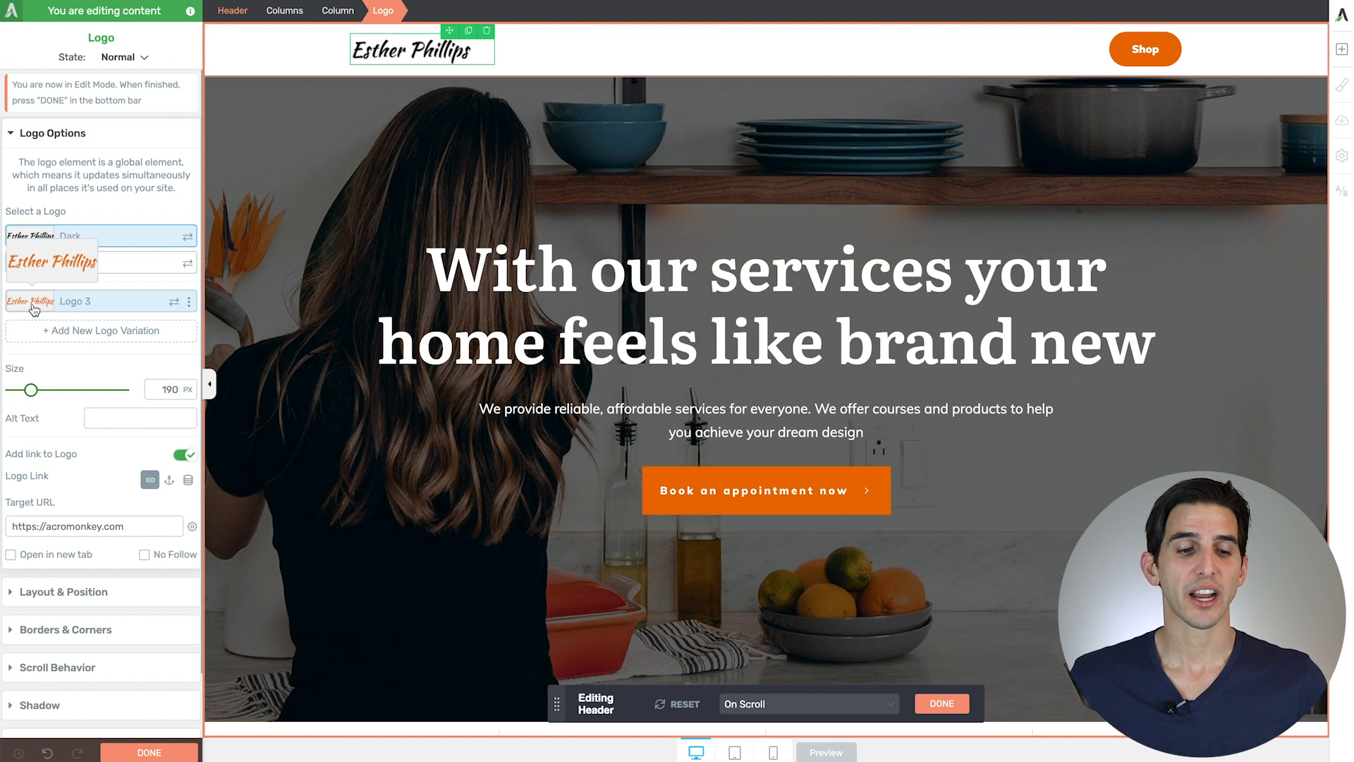
click(34, 309)
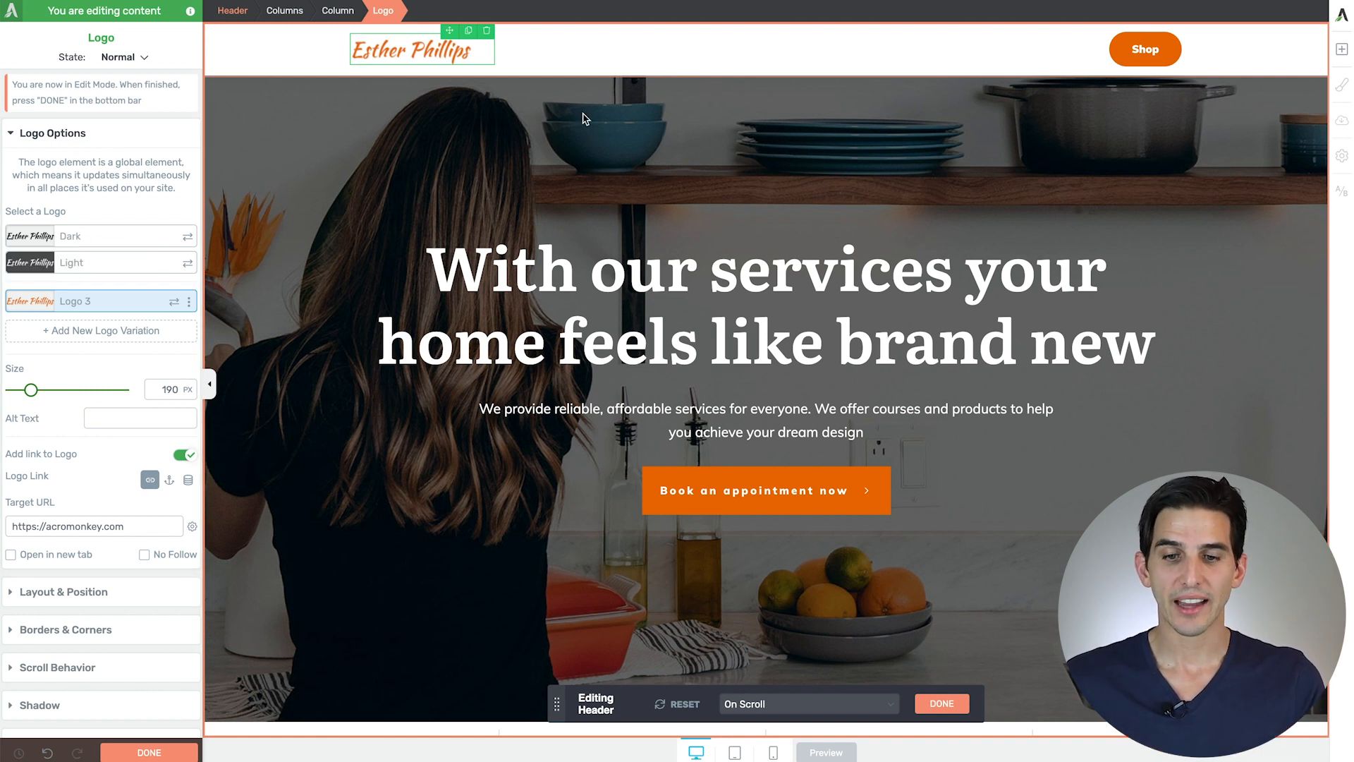
Step: Set the text color of the On Scroll menu's top-level items to black
click(870, 49)
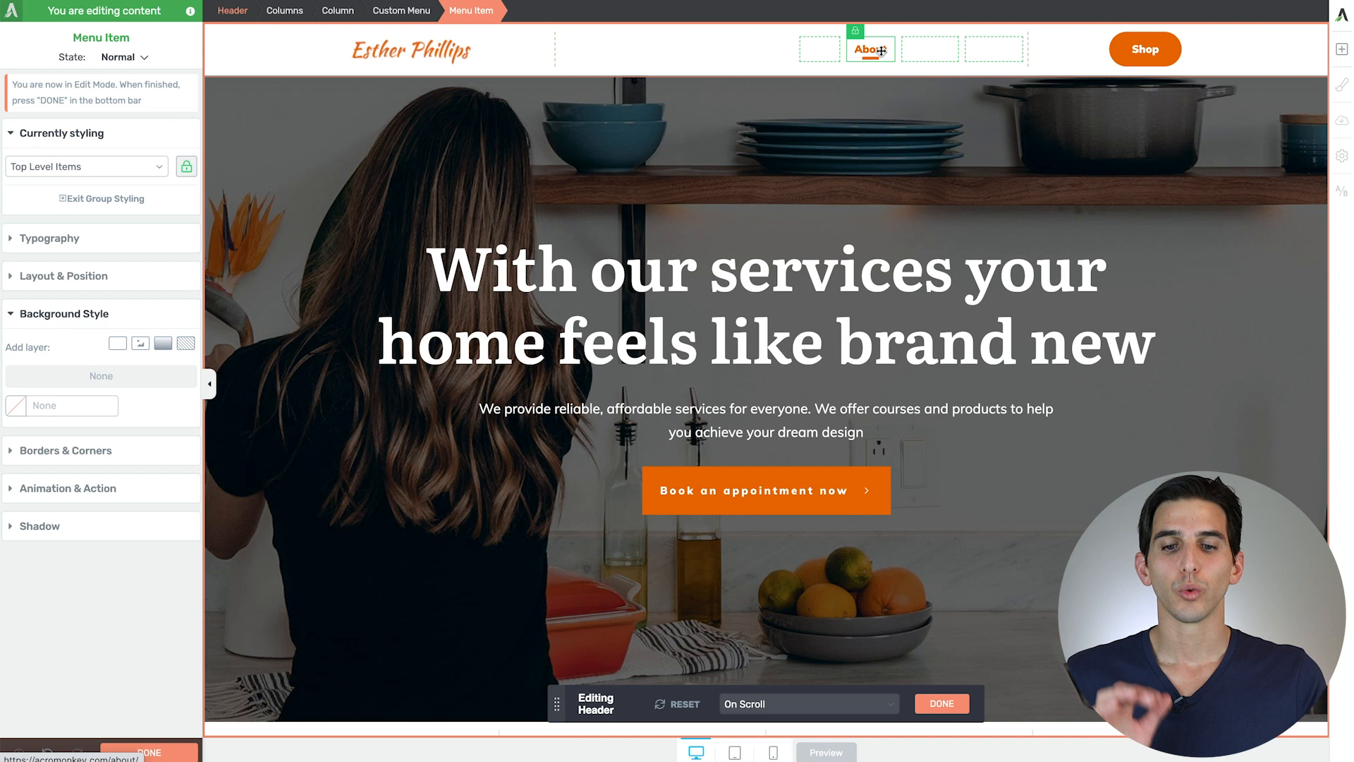
click(60, 240)
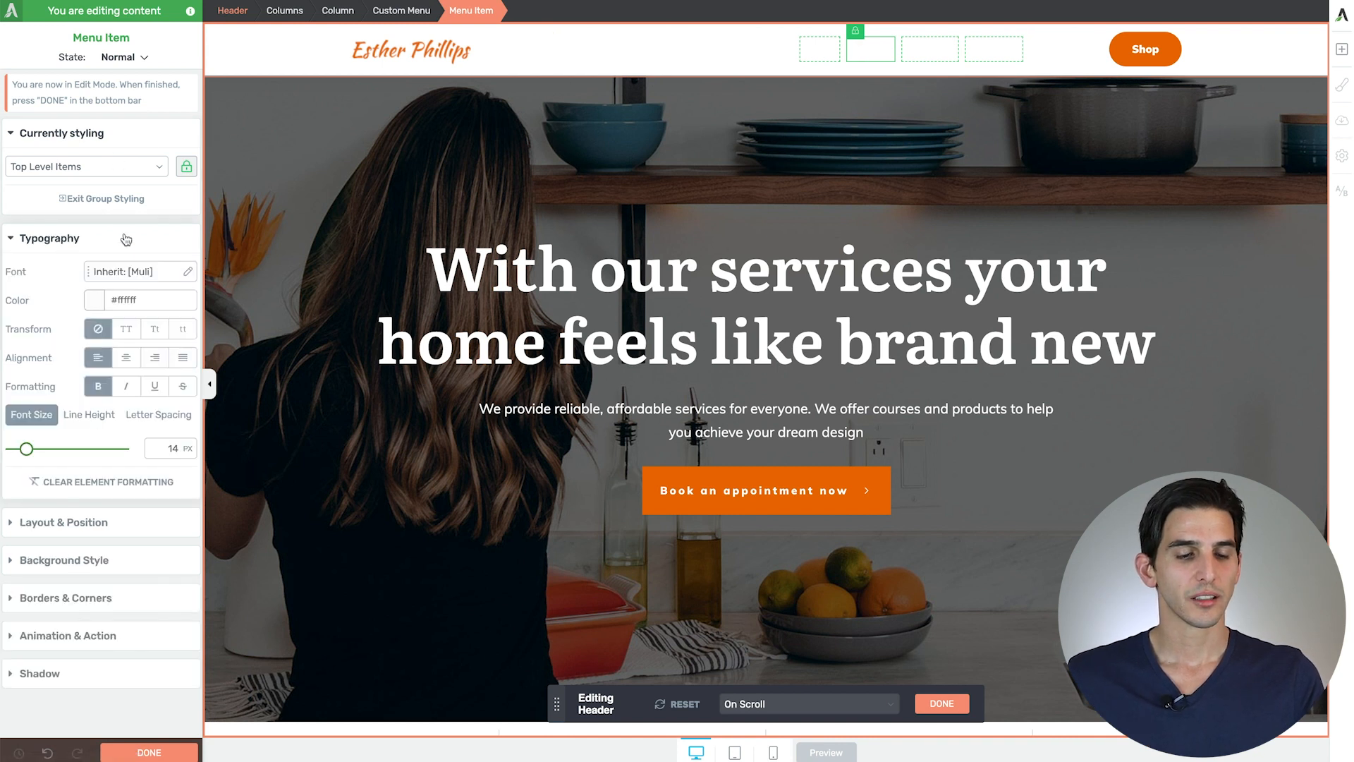
click(95, 308)
drag(36, 387, 30, 442)
click(1044, 77)
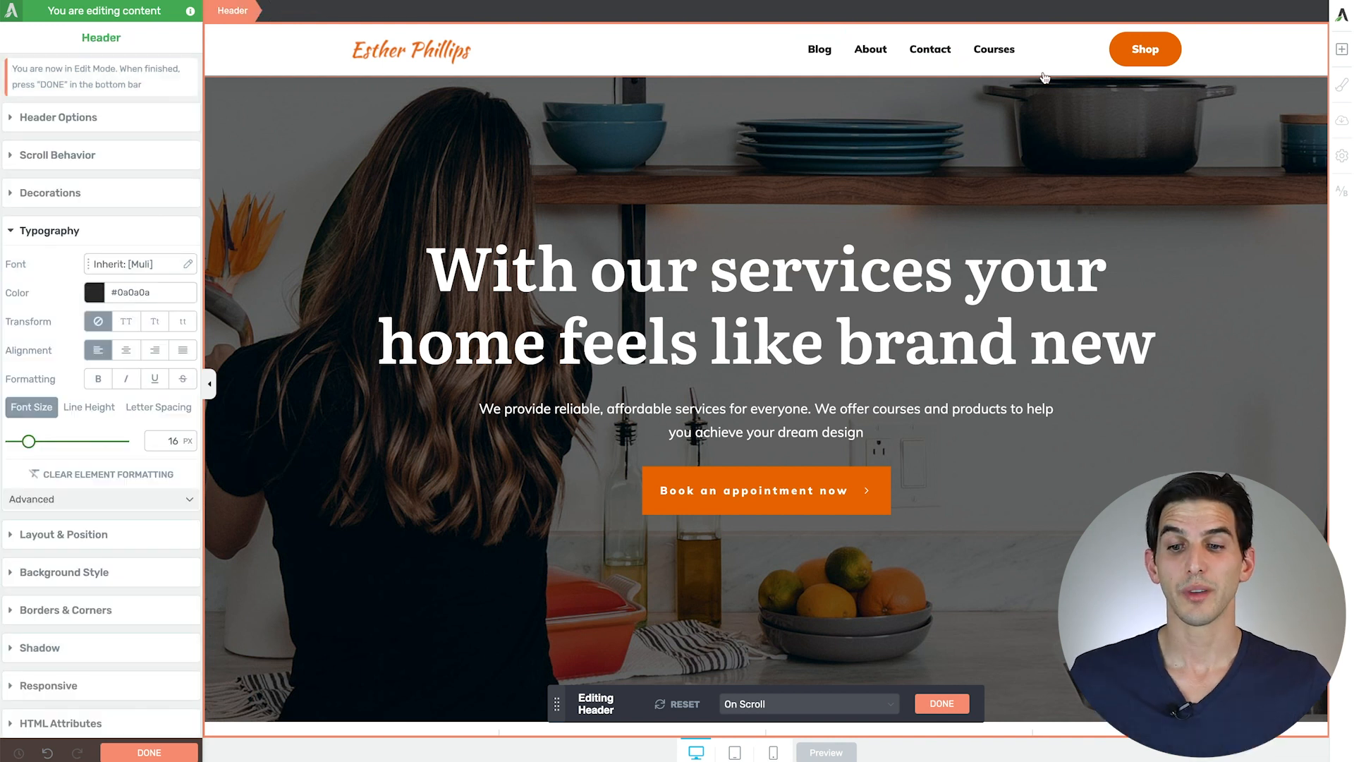
Step: Switch back to the On Load header state and set the Shop button's master color to white (#ffffff)
click(1117, 47)
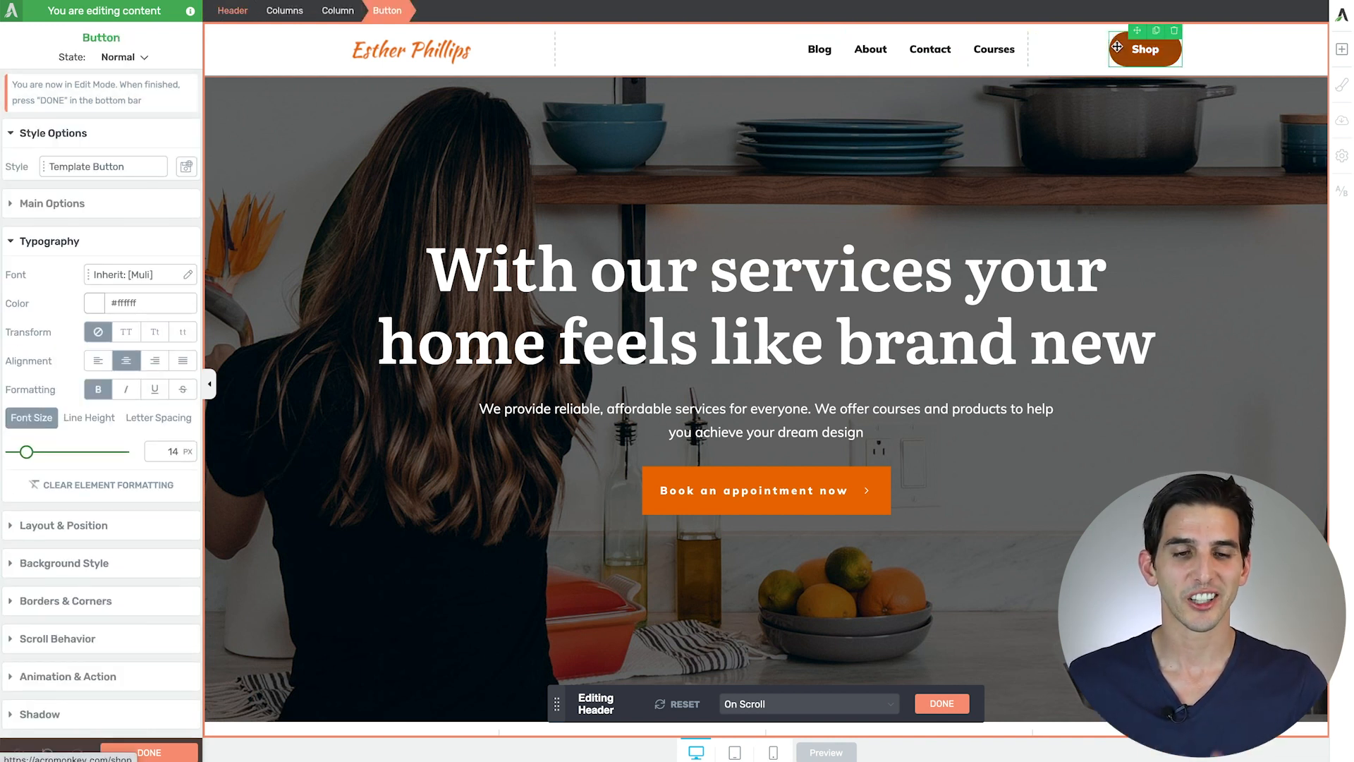
click(838, 706)
click(824, 690)
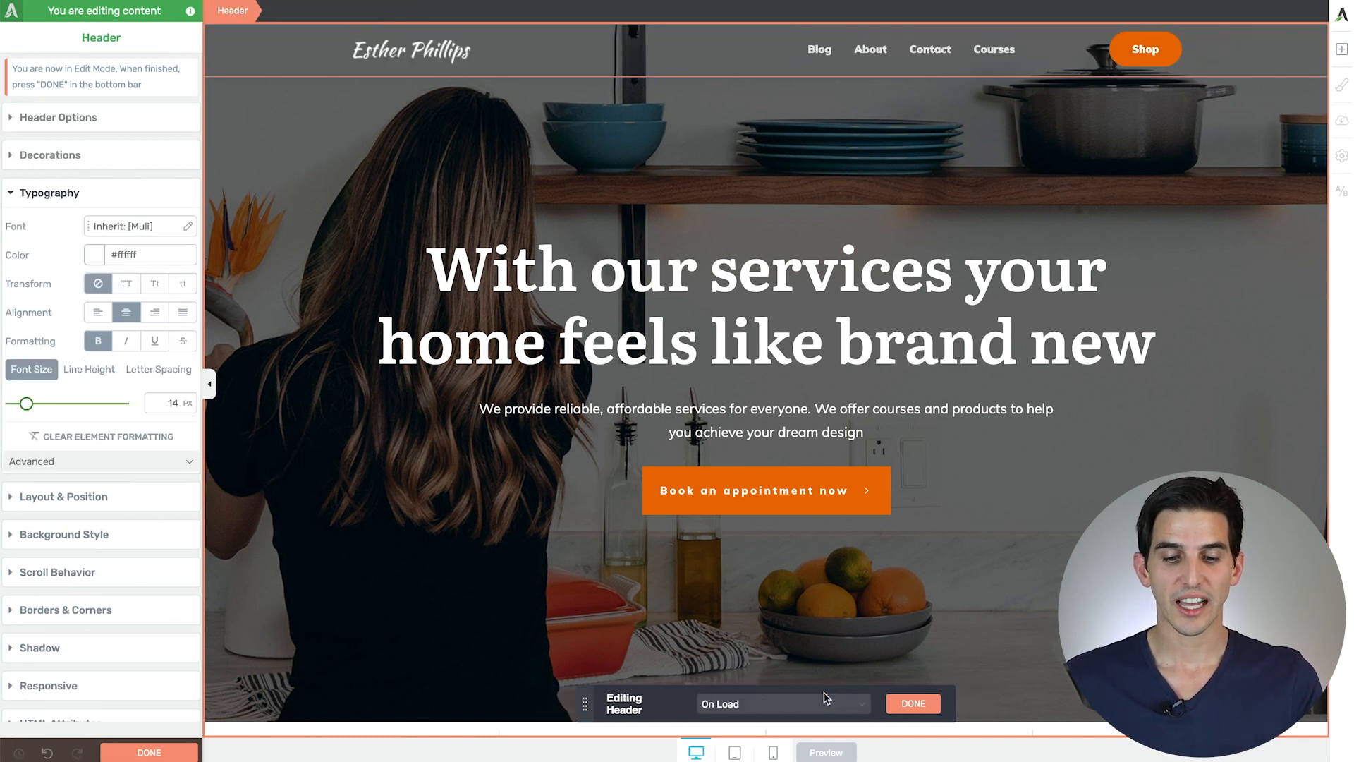
click(1114, 55)
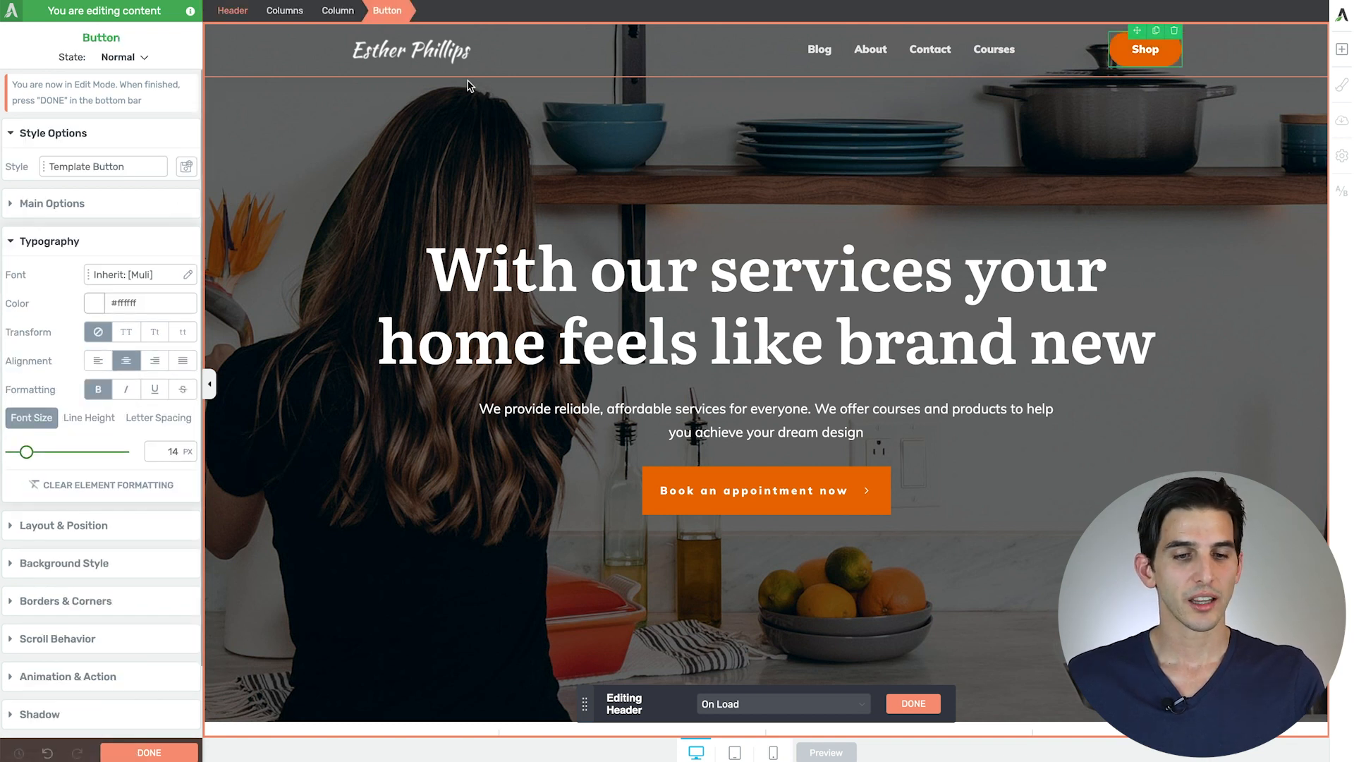
click(32, 206)
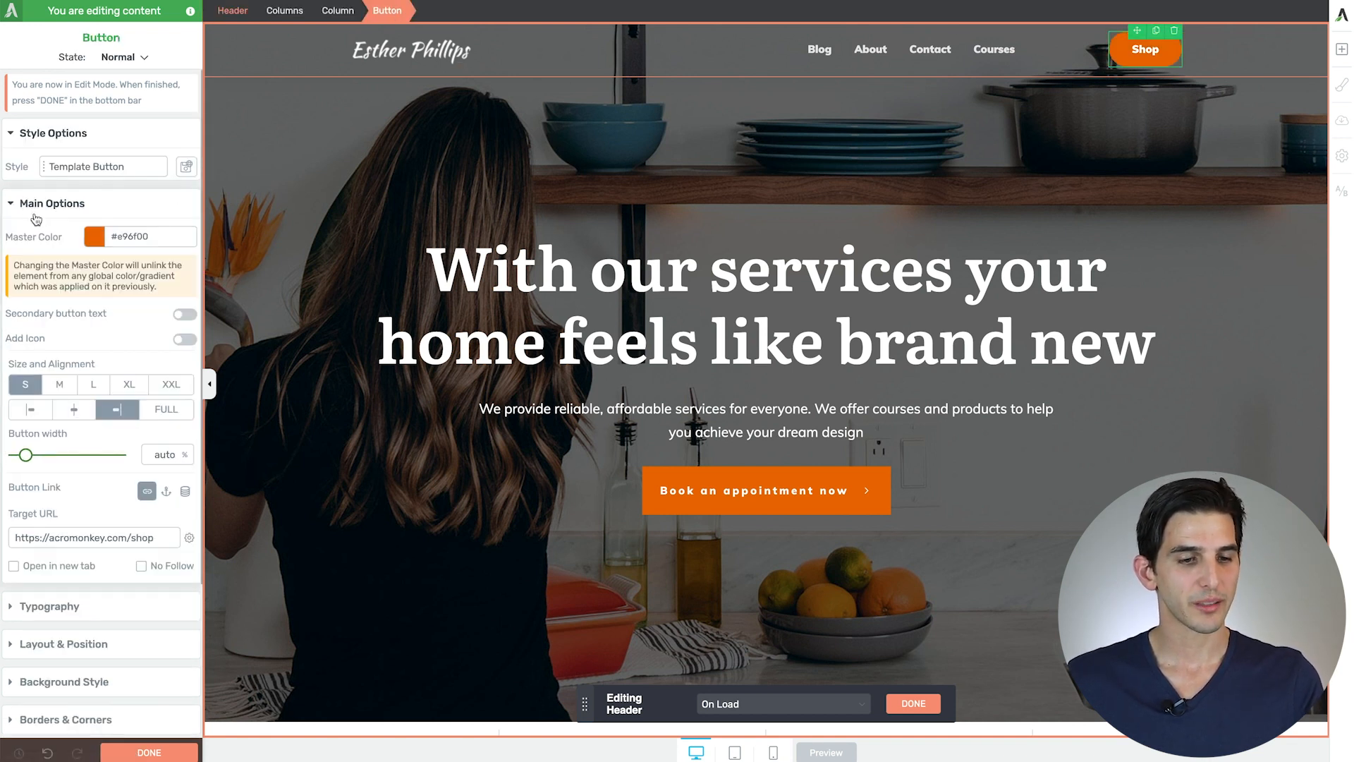
click(94, 239)
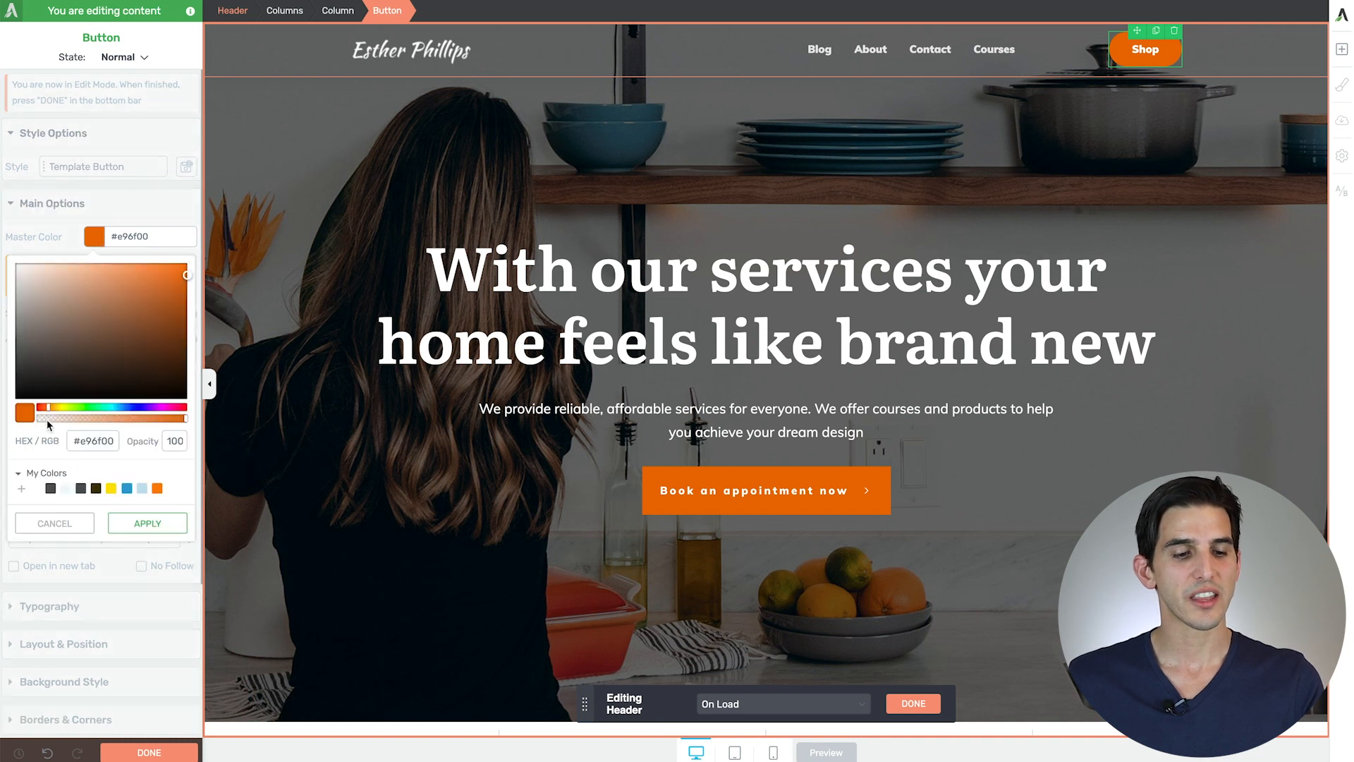
drag(56, 346, 39, 313)
drag(2, 211, 2, 204)
click(144, 523)
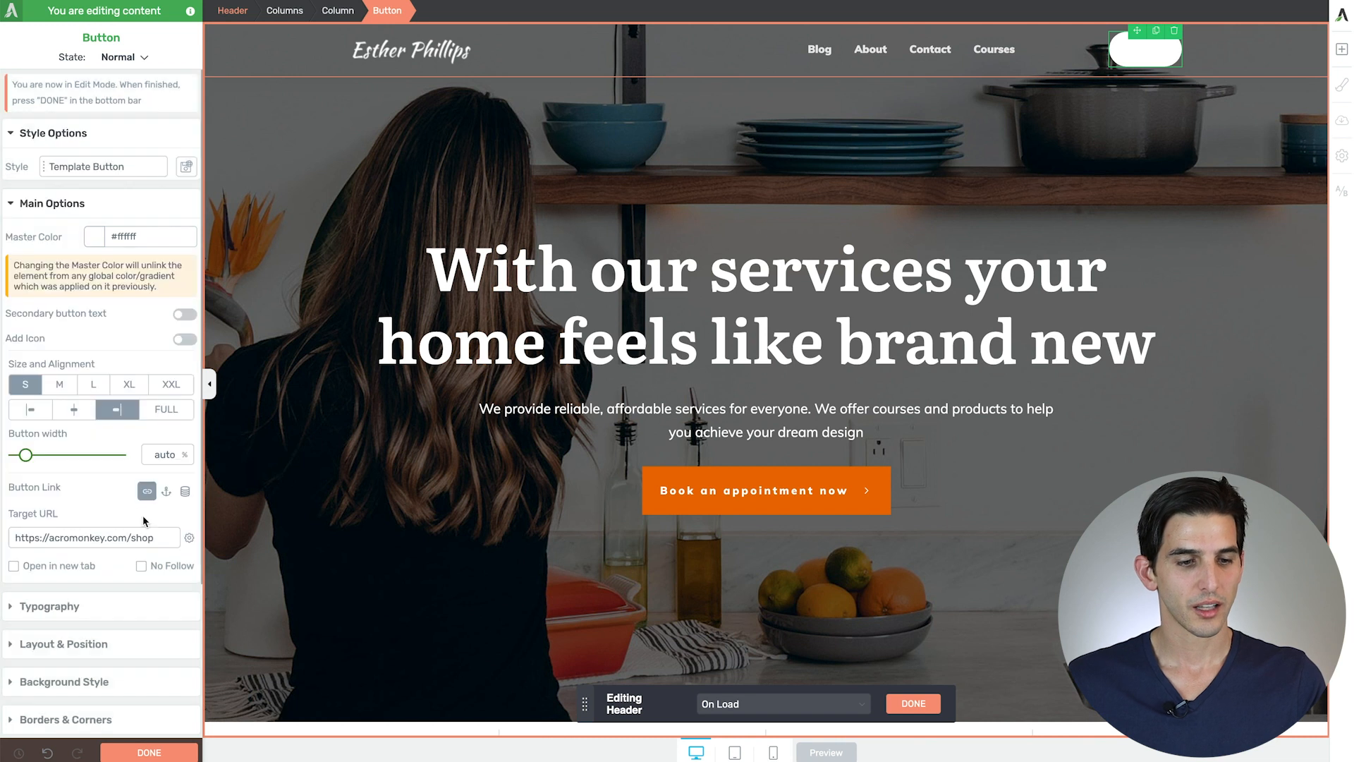
Step: Set the text color of the On Load Shop button to dark gray (#606060)
click(44, 609)
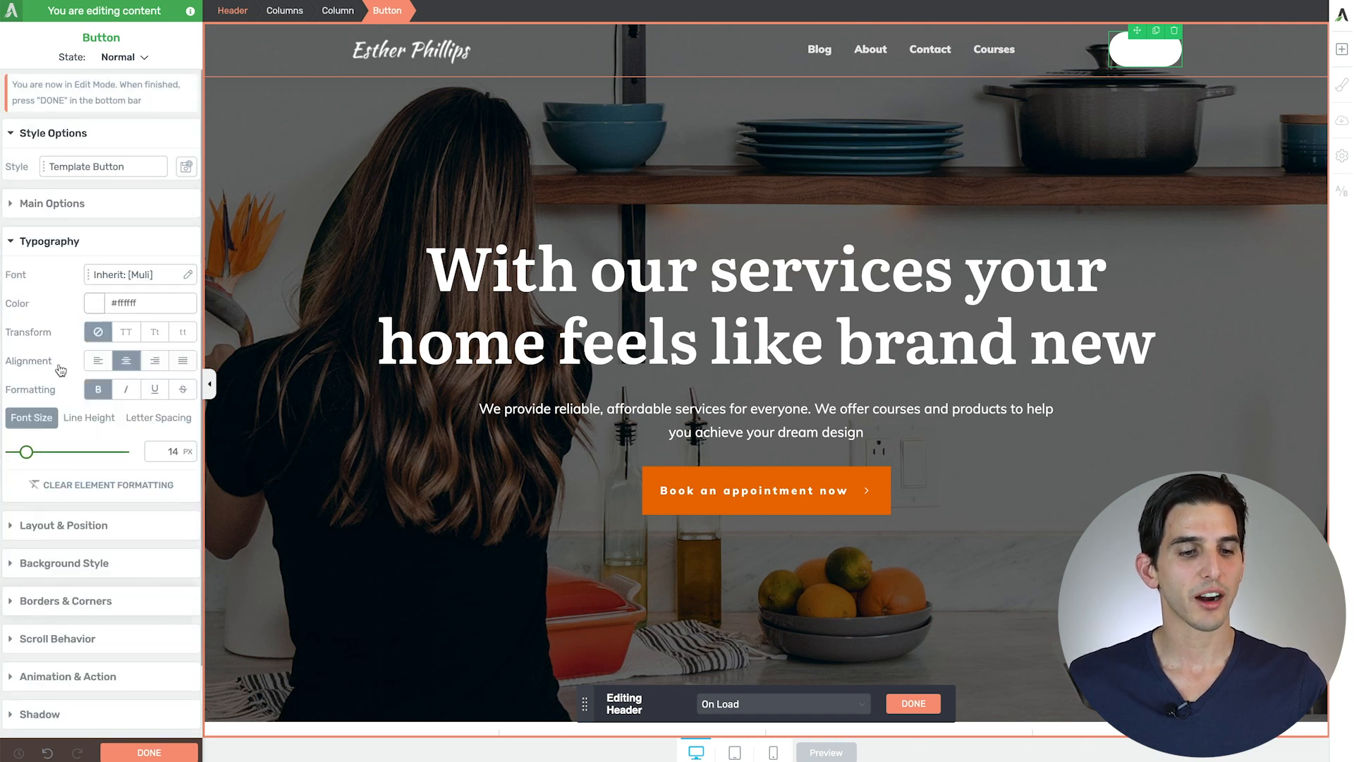
click(100, 305)
drag(58, 367, 3, 531)
drag(33, 431, 14, 418)
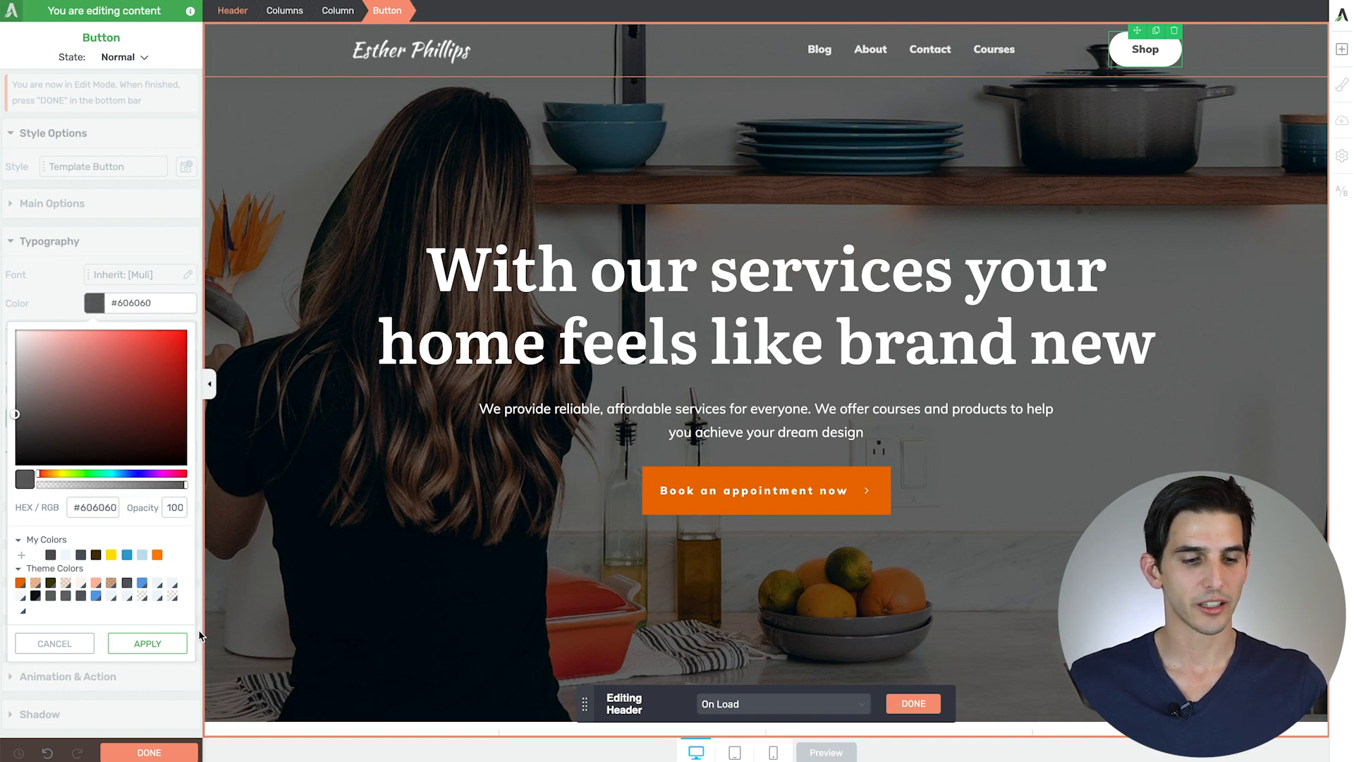
click(149, 643)
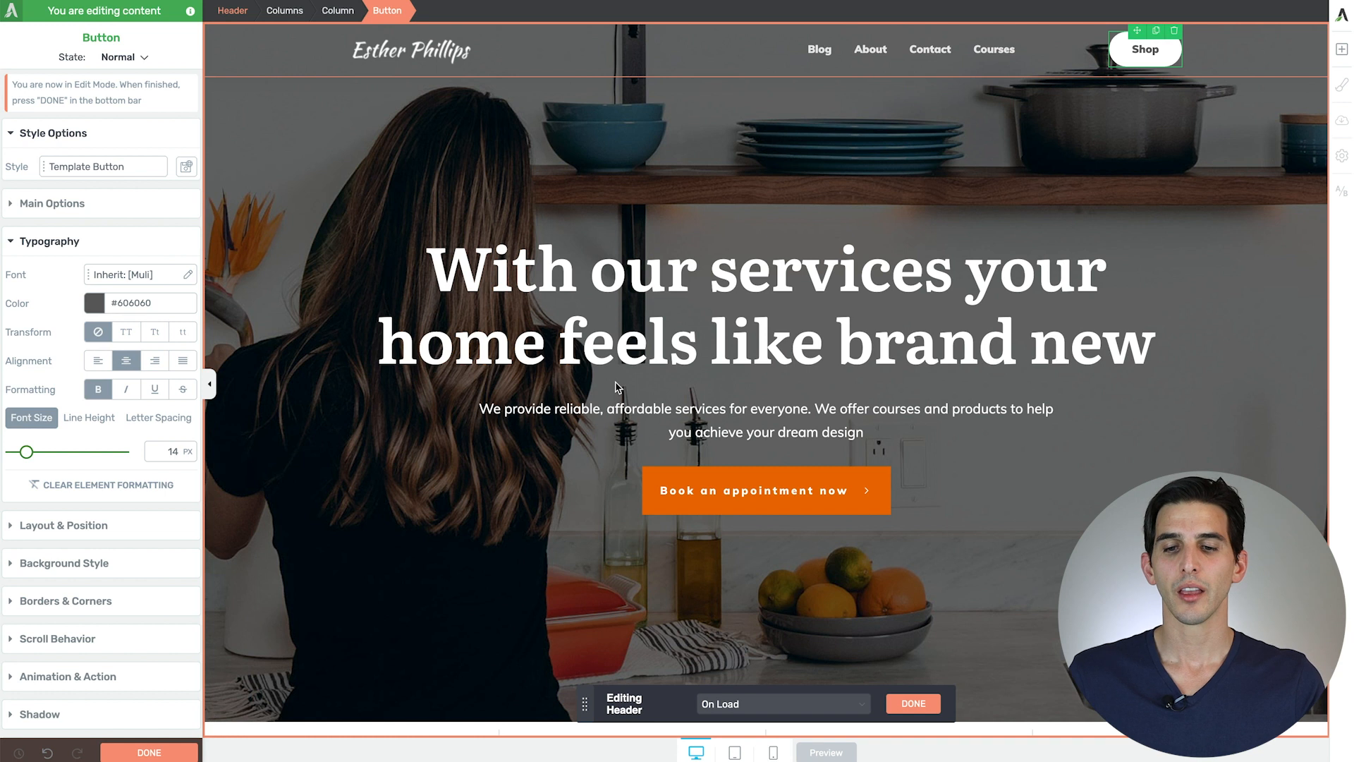
Step: Check the On Load header in the tablet and mobile views, and examine the Shop button's main options in the On Scroll state
click(735, 754)
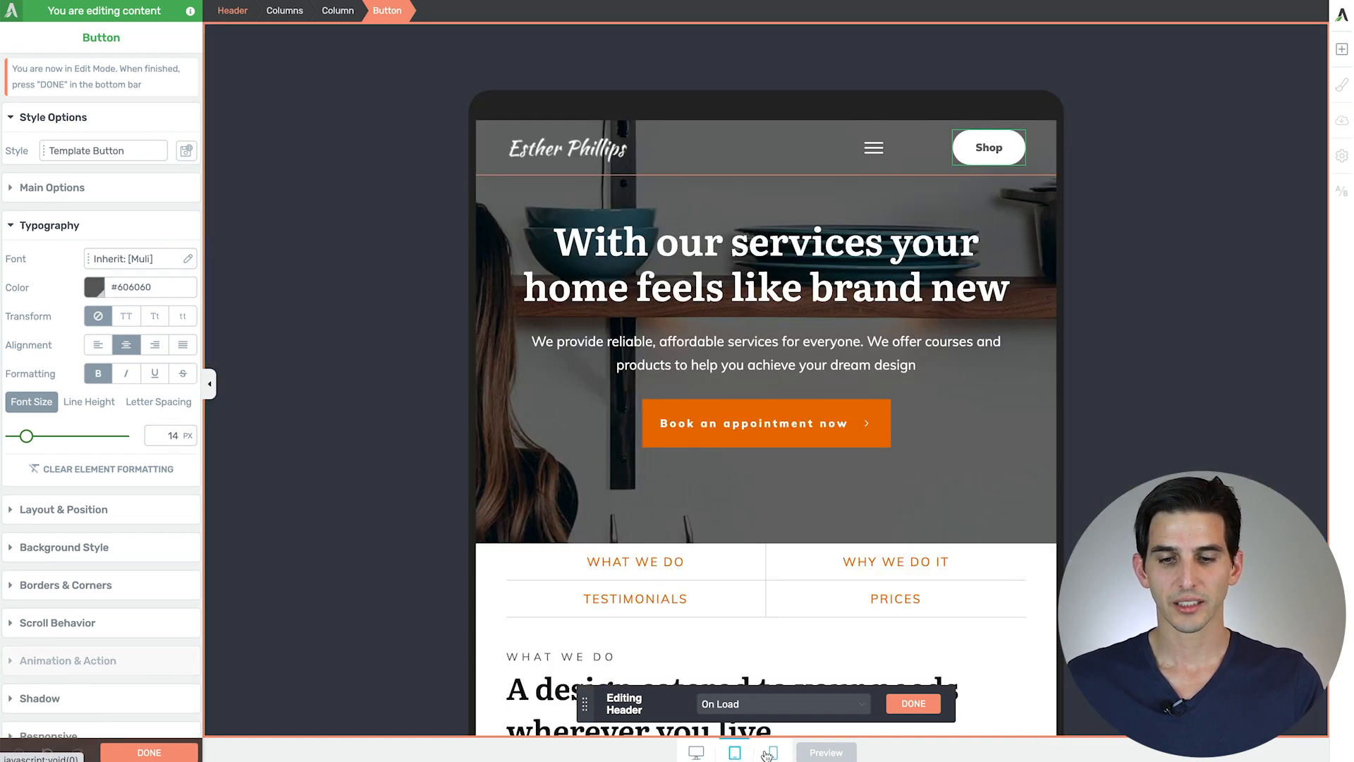
click(774, 753)
click(696, 753)
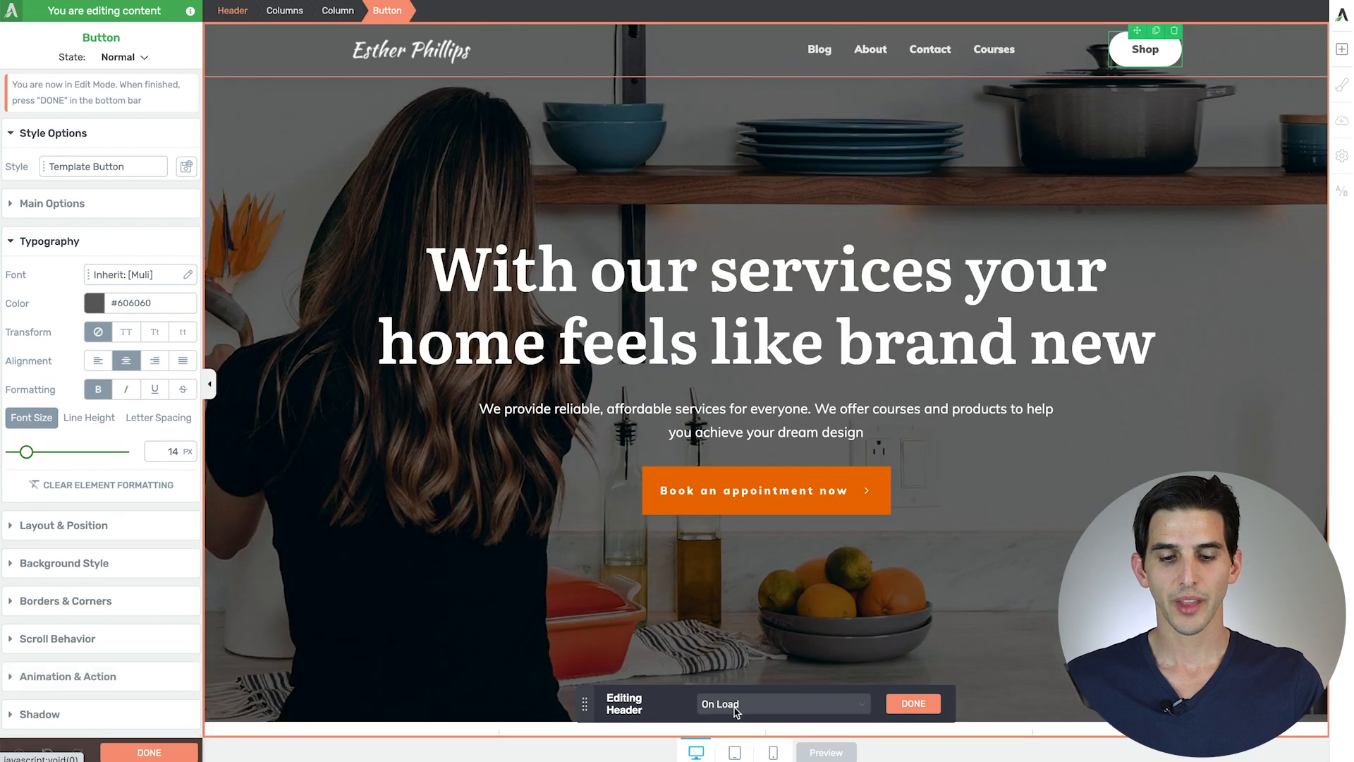
click(733, 711)
click(733, 716)
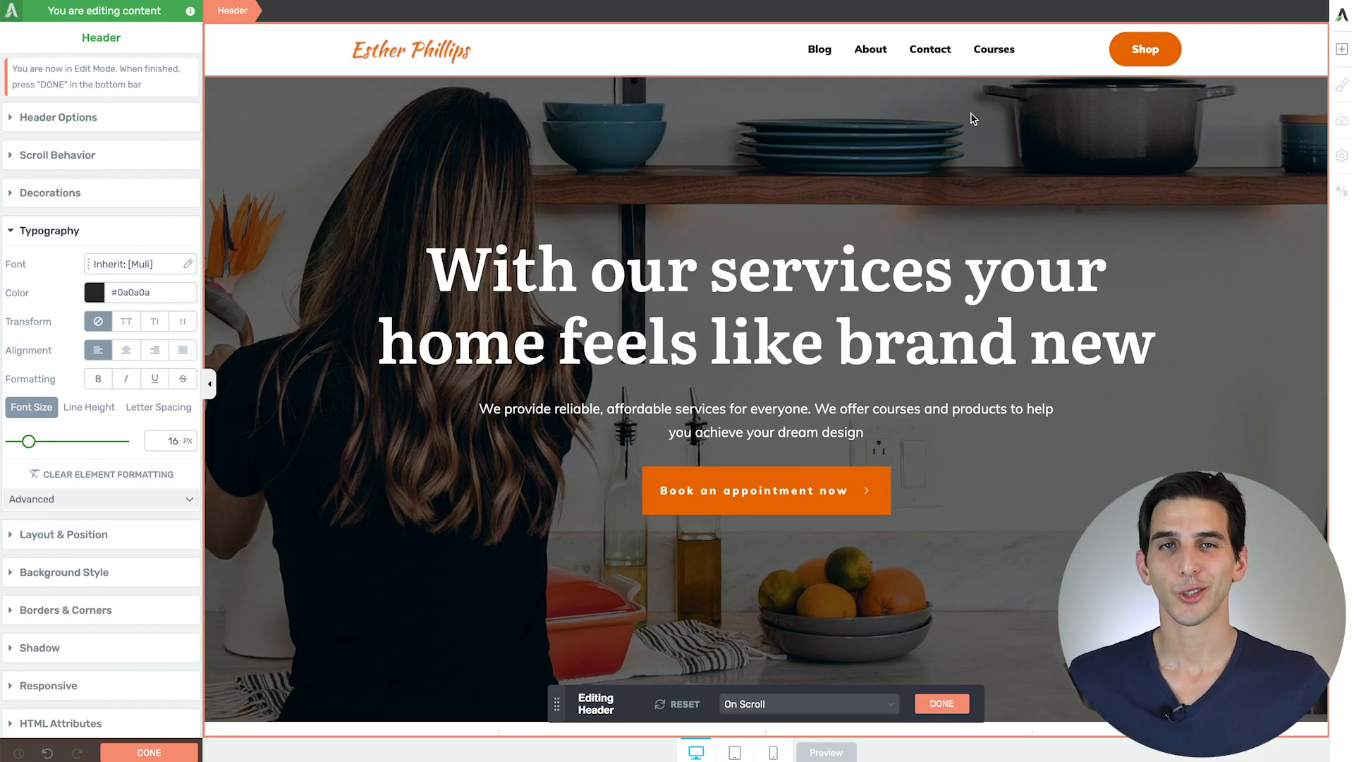
click(1119, 48)
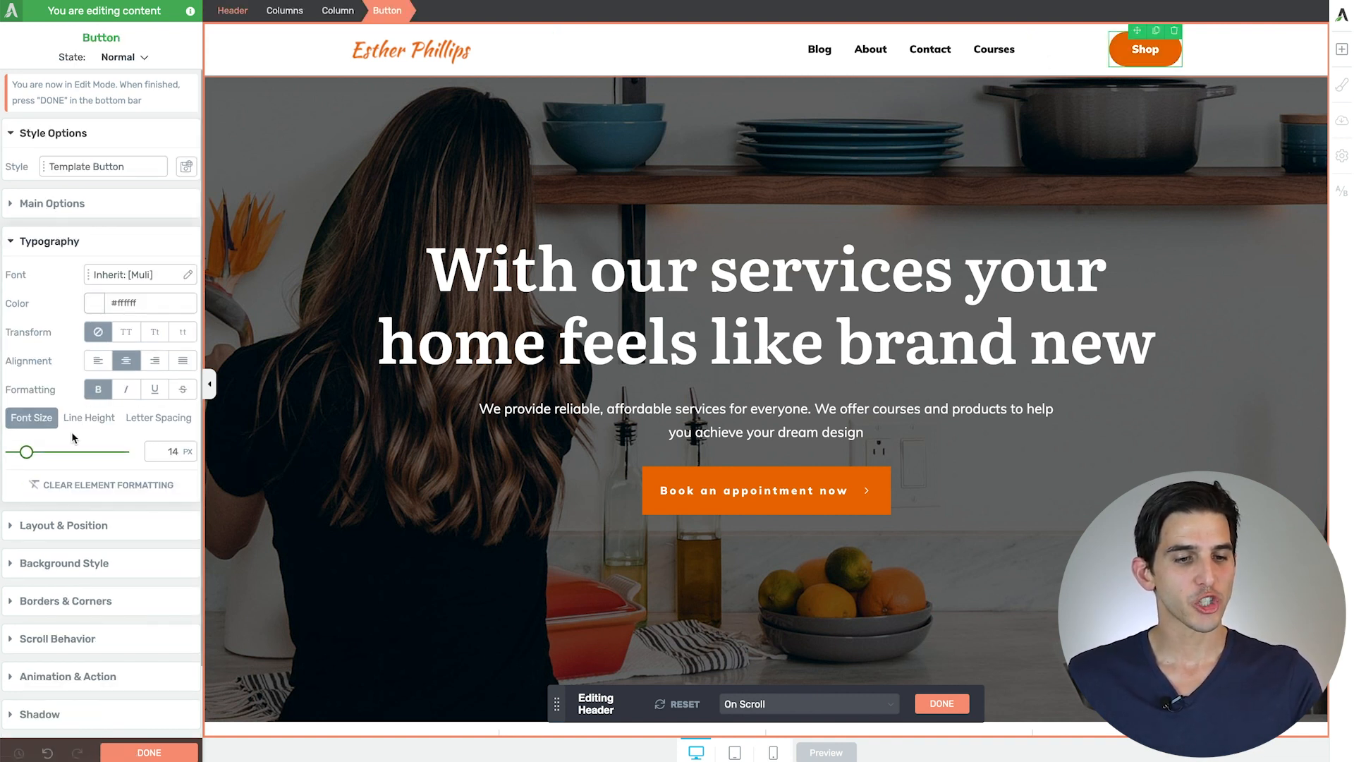
click(47, 203)
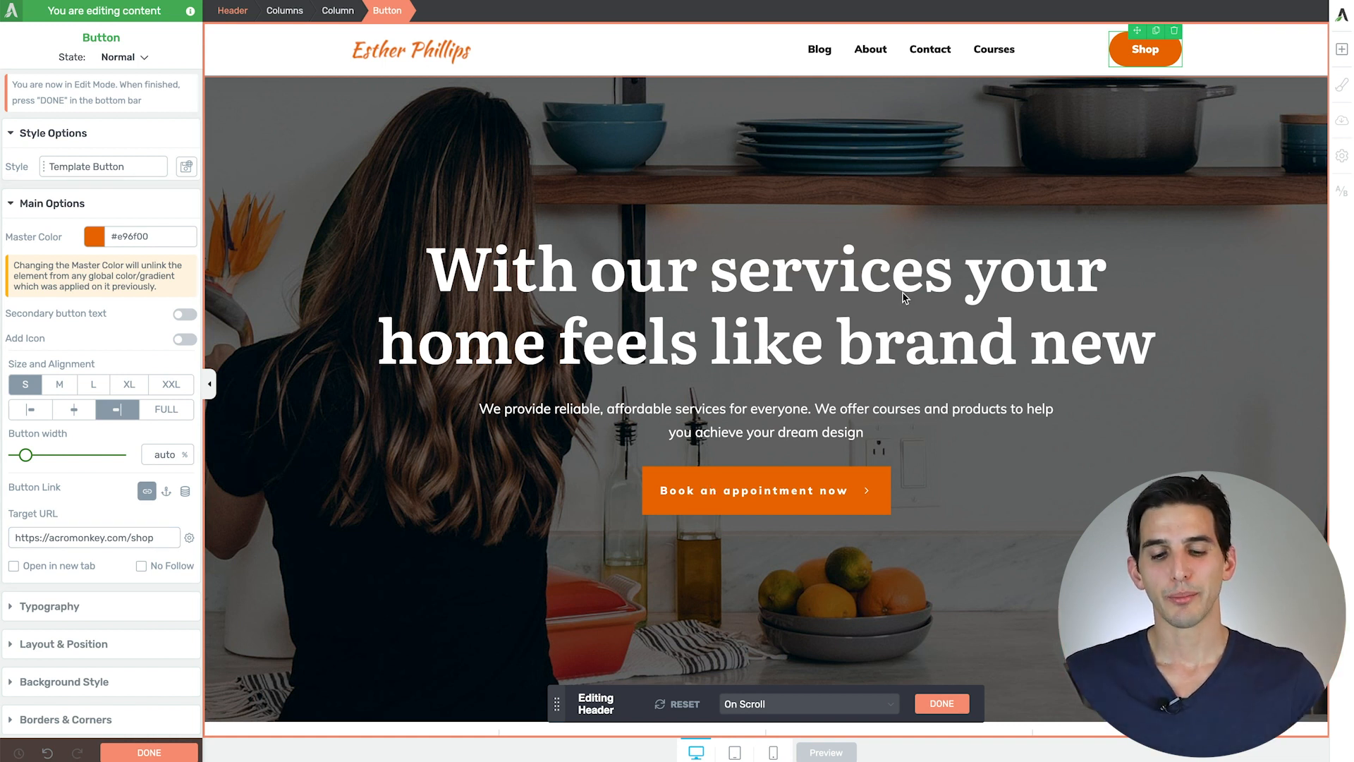
Step: In the tablet view, set the On Scroll hamburger menu icon color to black (#000000) and set the menu state to Open
click(733, 754)
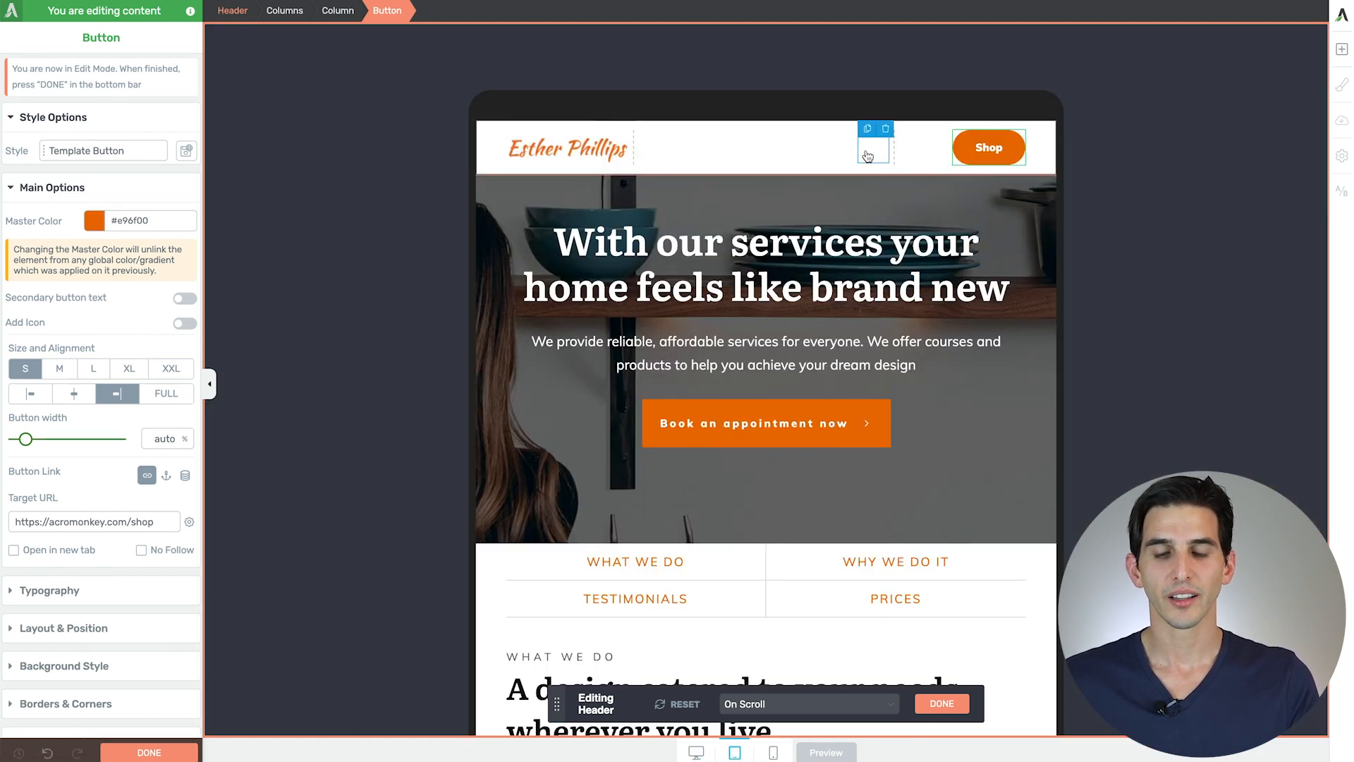
click(867, 156)
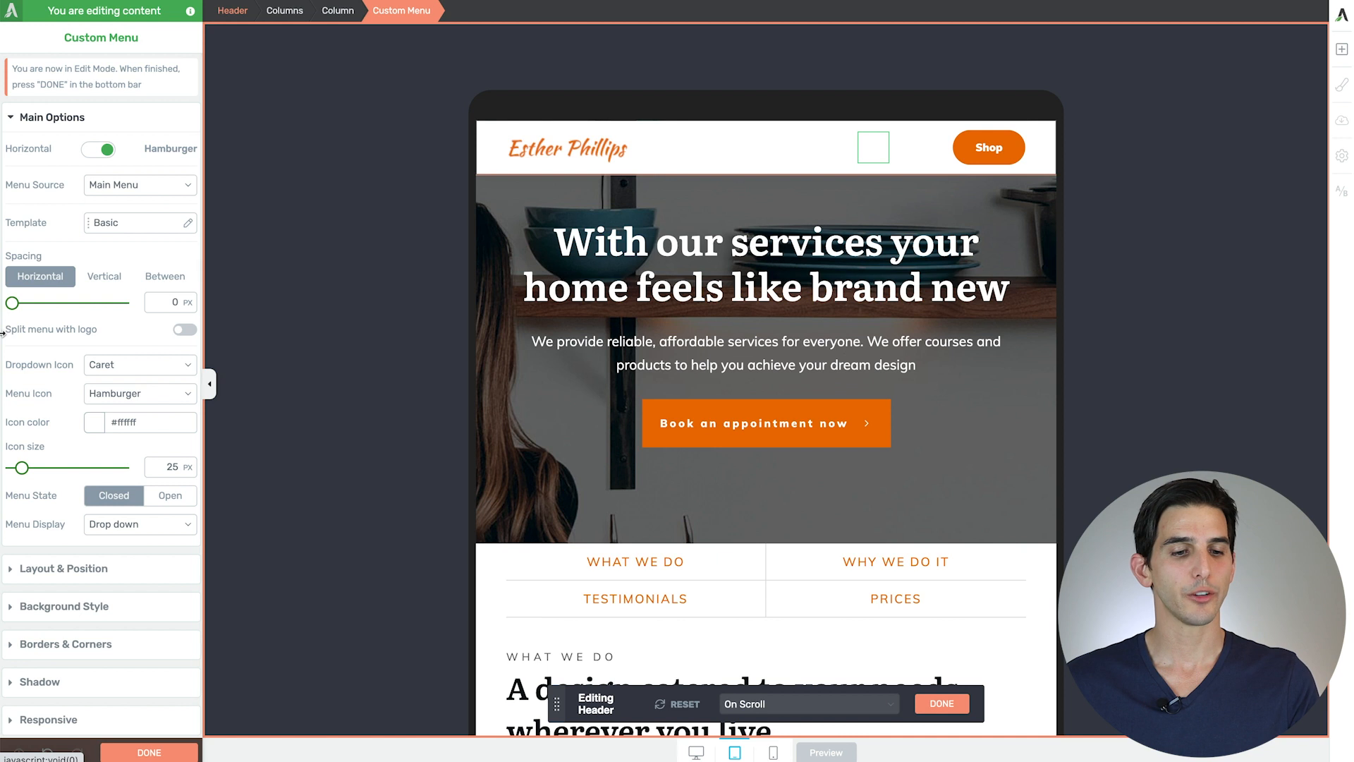
click(94, 422)
drag(60, 472, 15, 505)
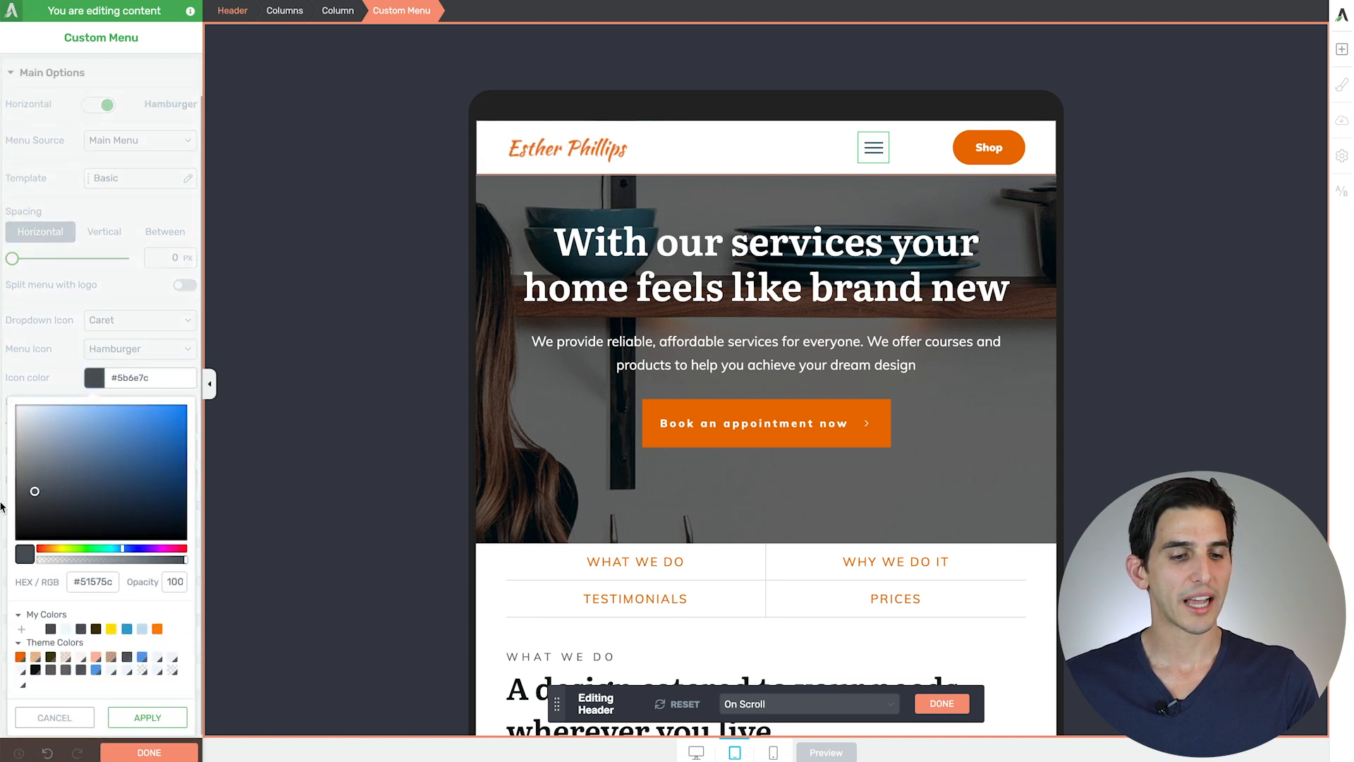
click(143, 718)
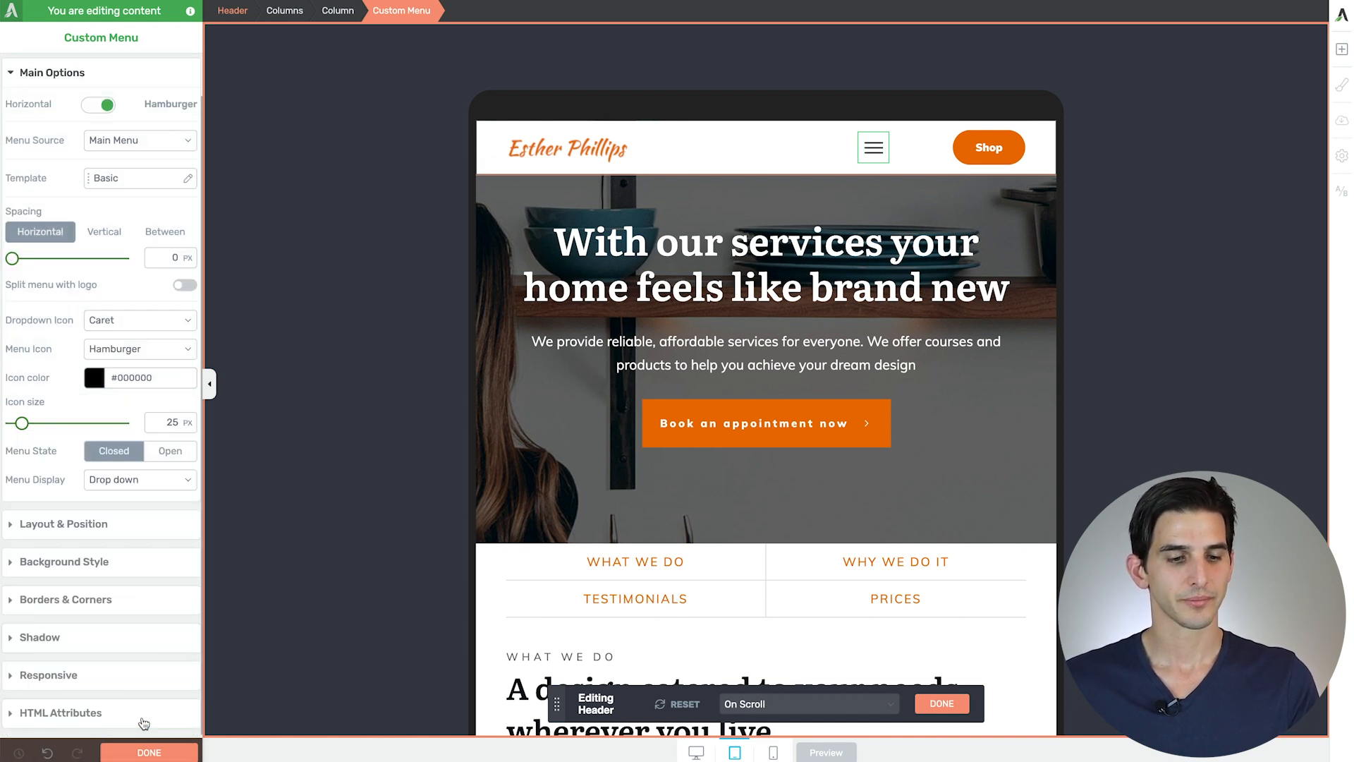
click(170, 451)
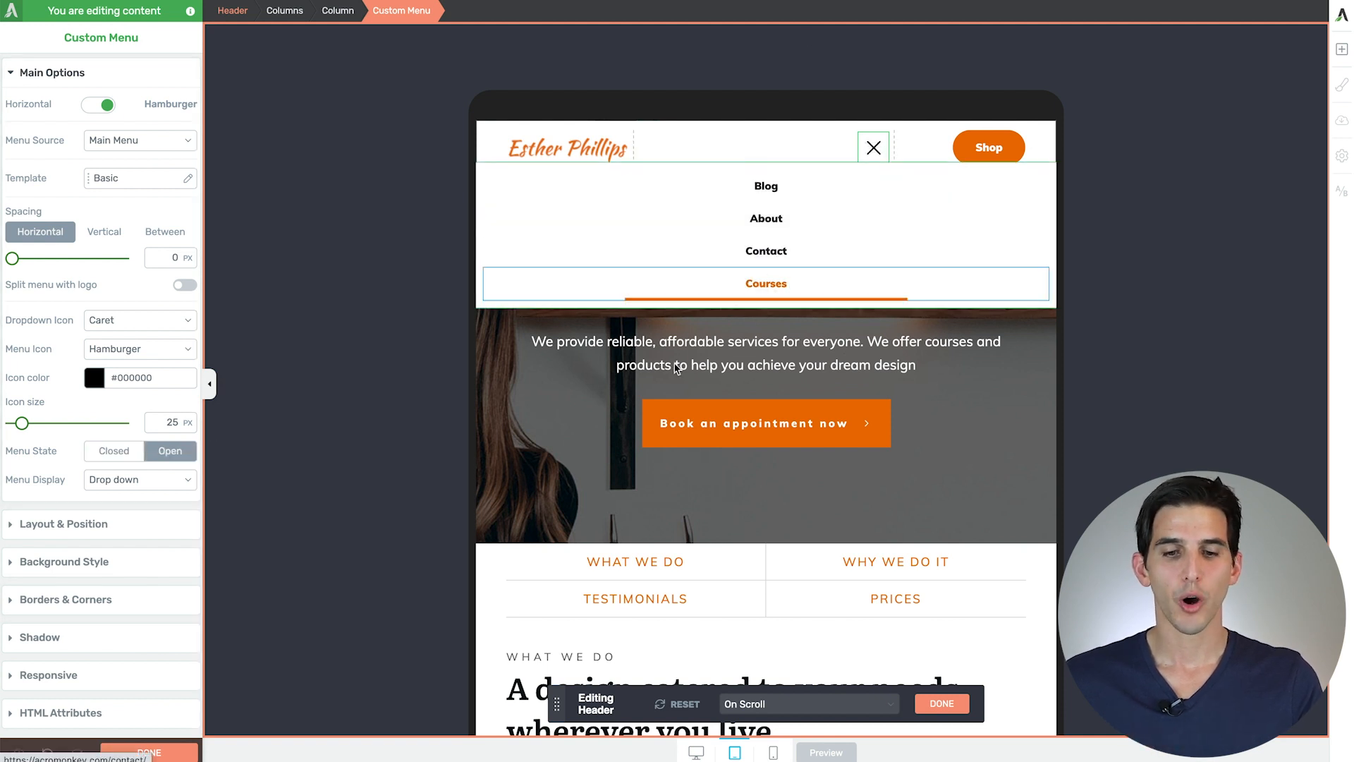
Step: In the mobile view, set the On Scroll hamburger menu state to Open and its padding to 10 px on all sides
click(772, 751)
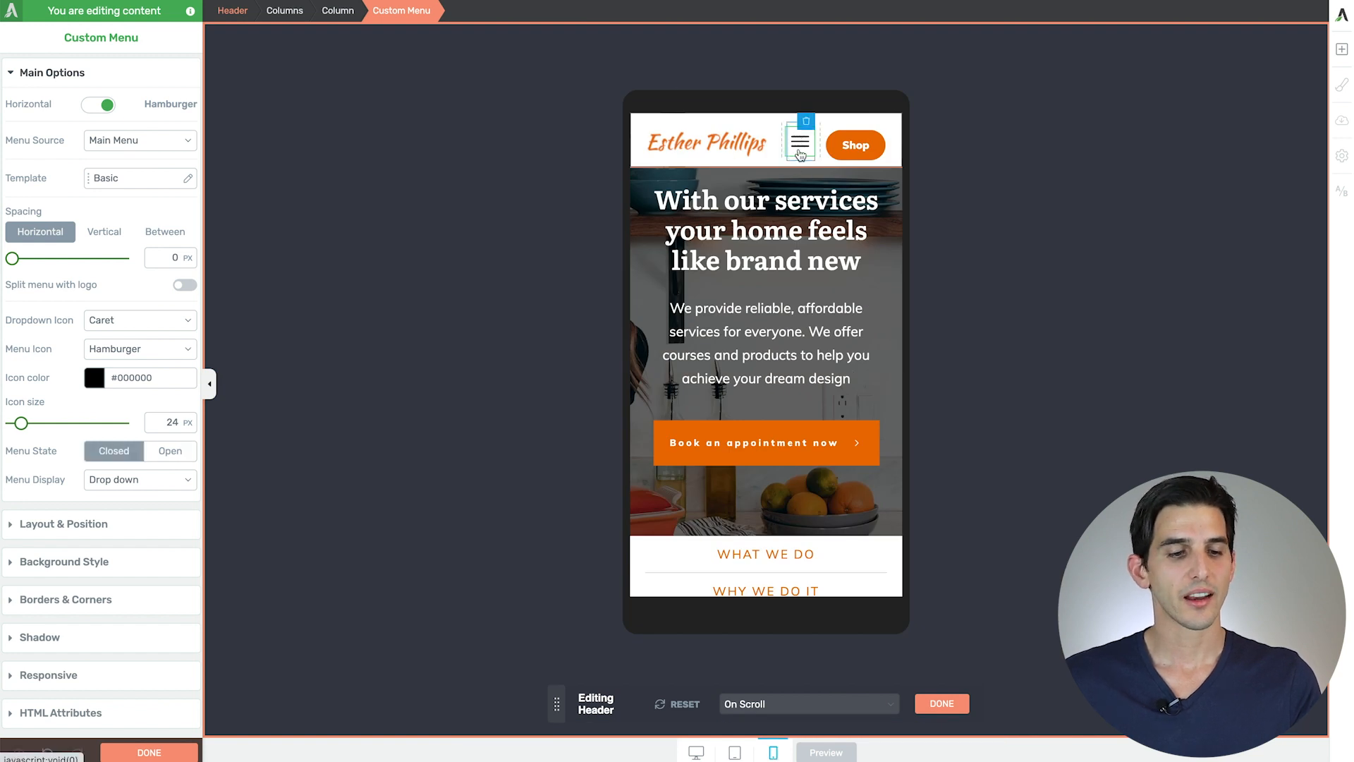
click(170, 450)
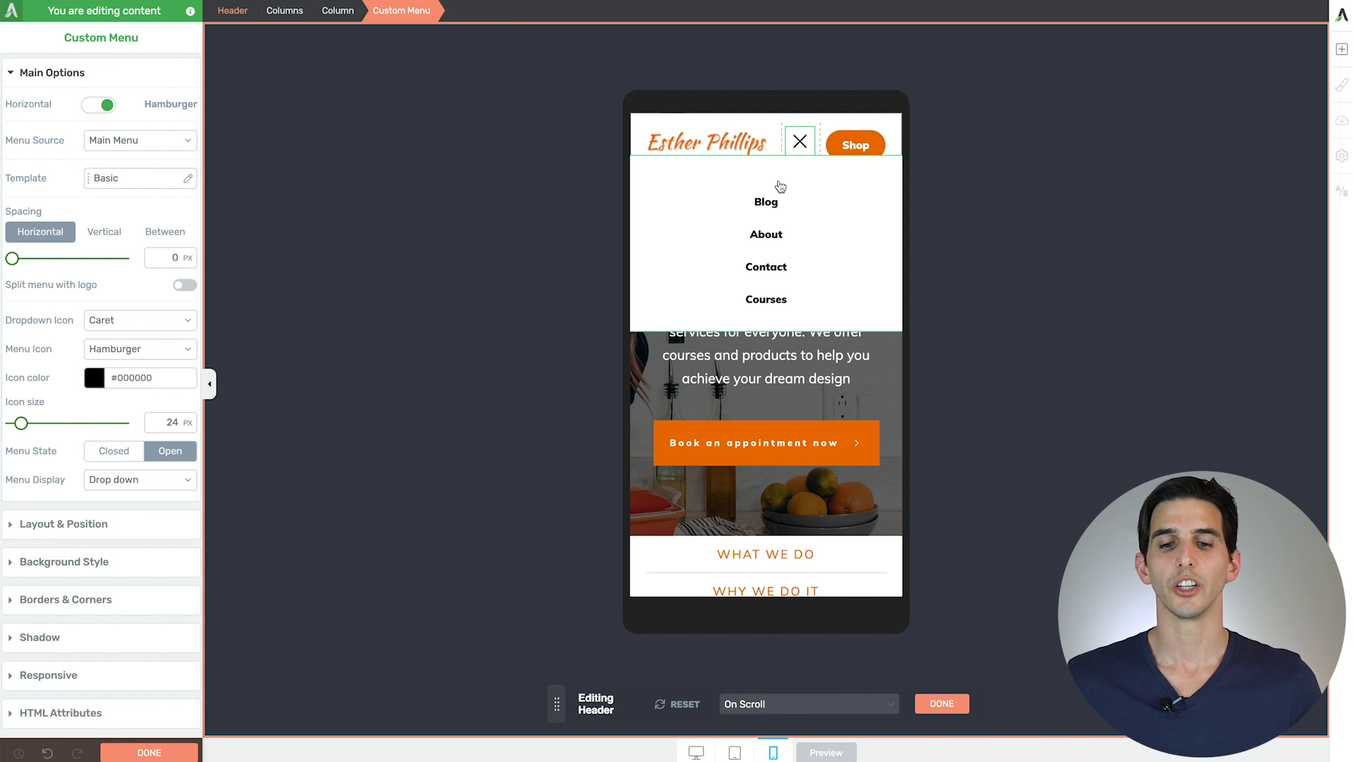
click(765, 204)
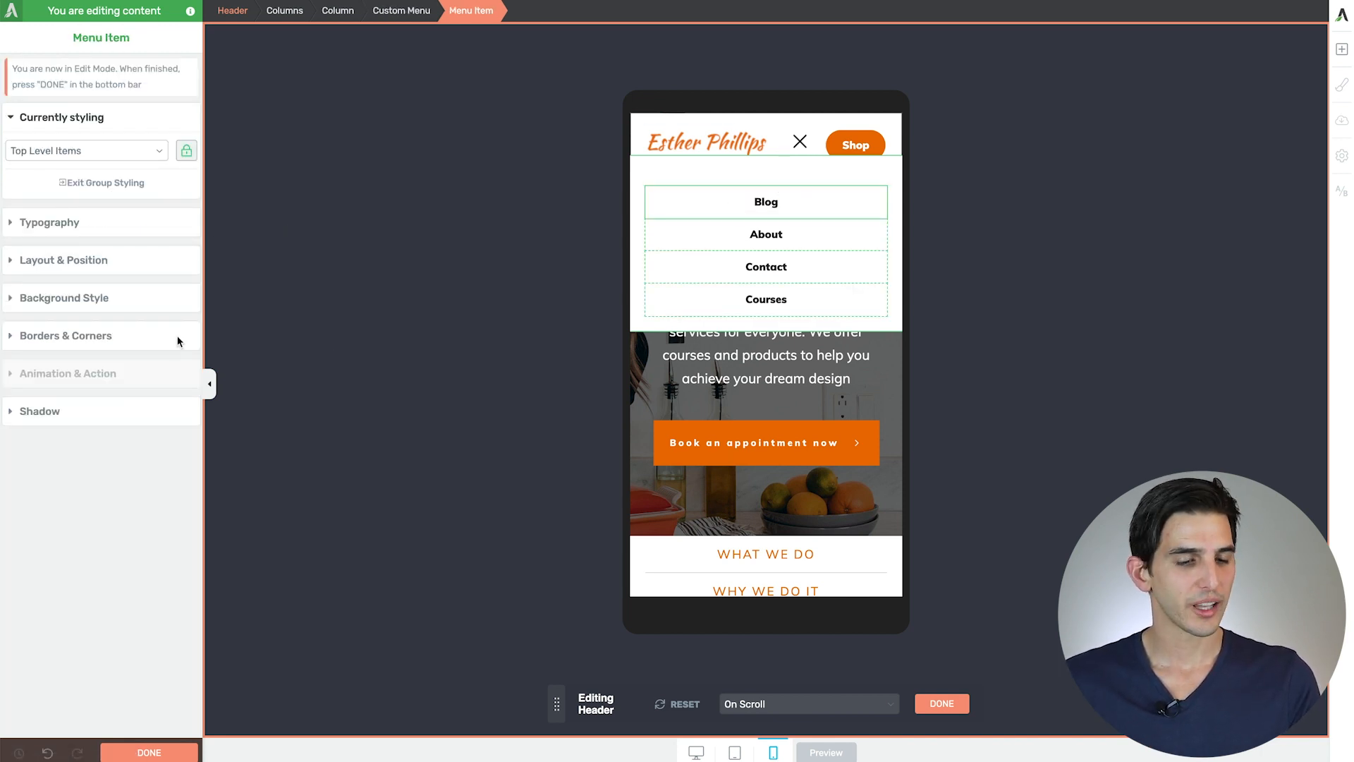
click(50, 266)
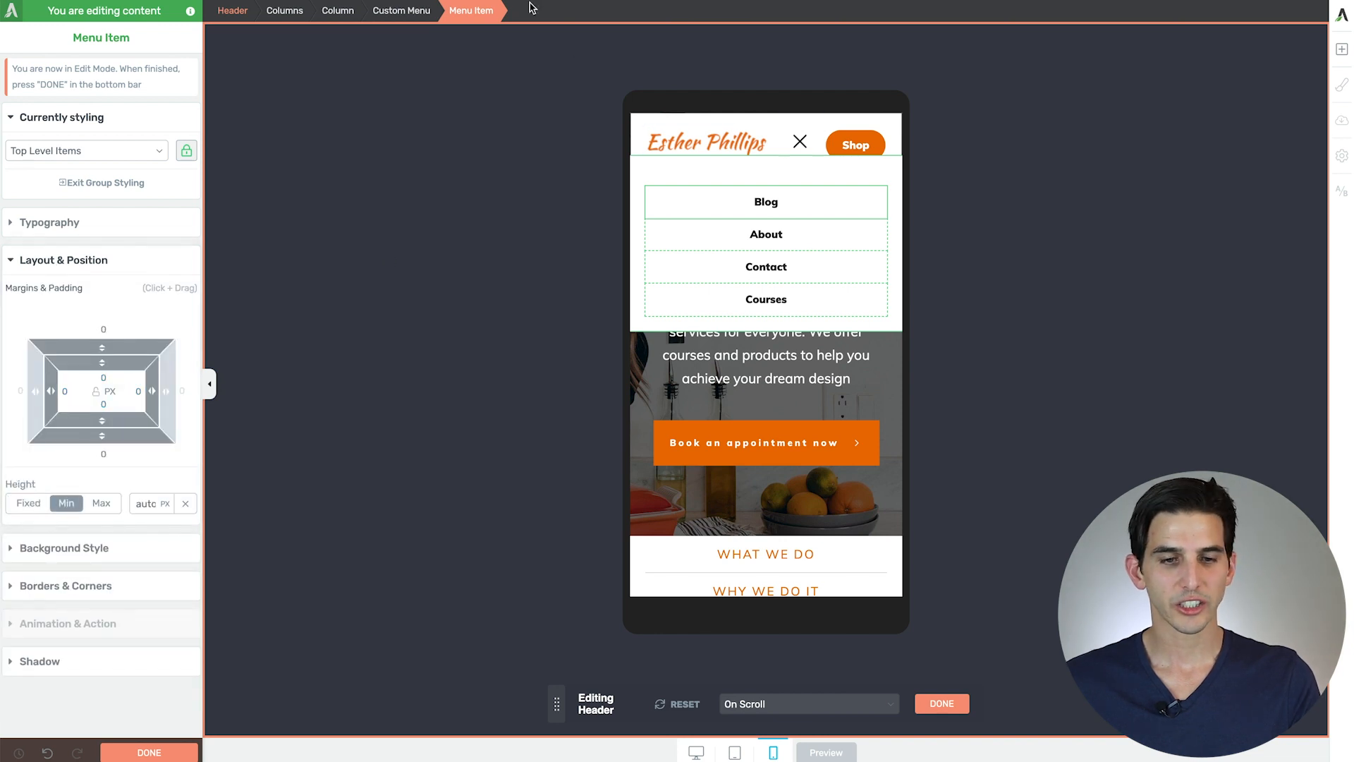
click(396, 12)
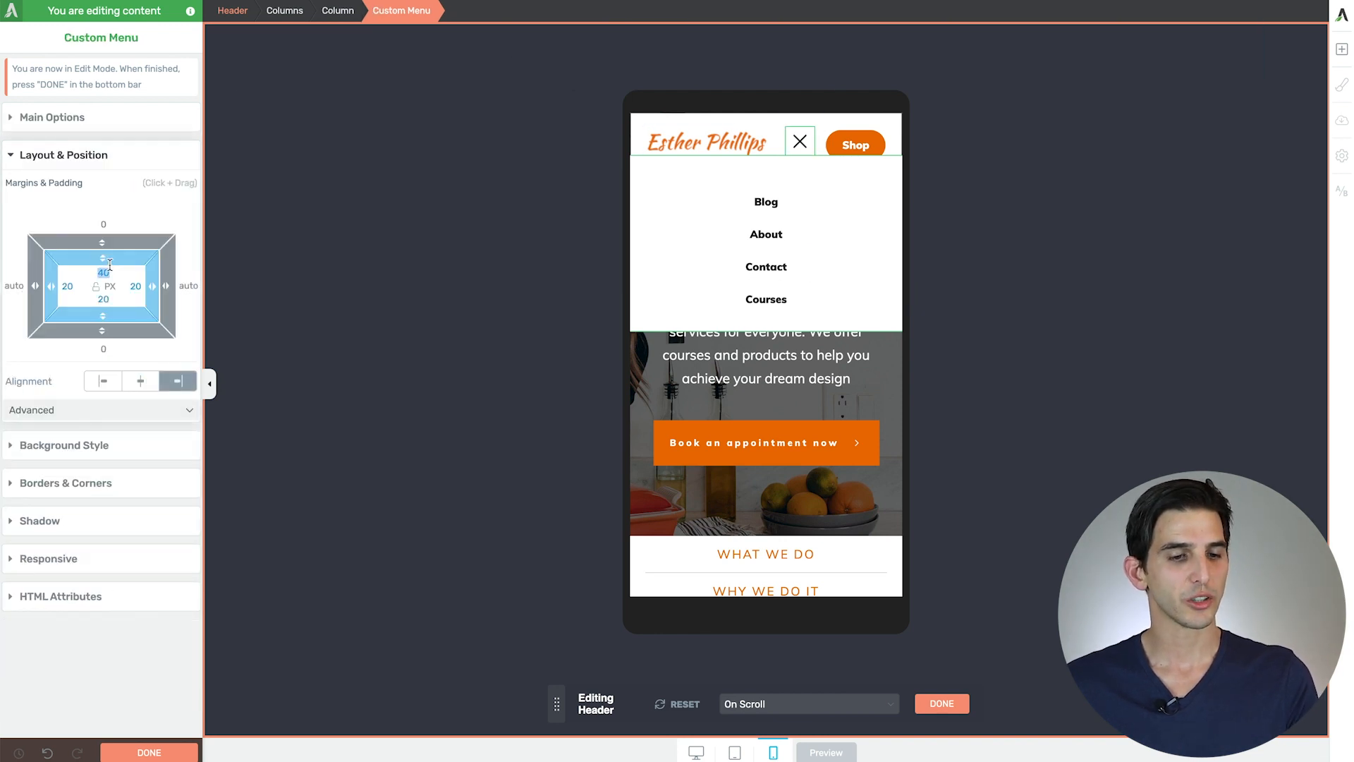
click(96, 291)
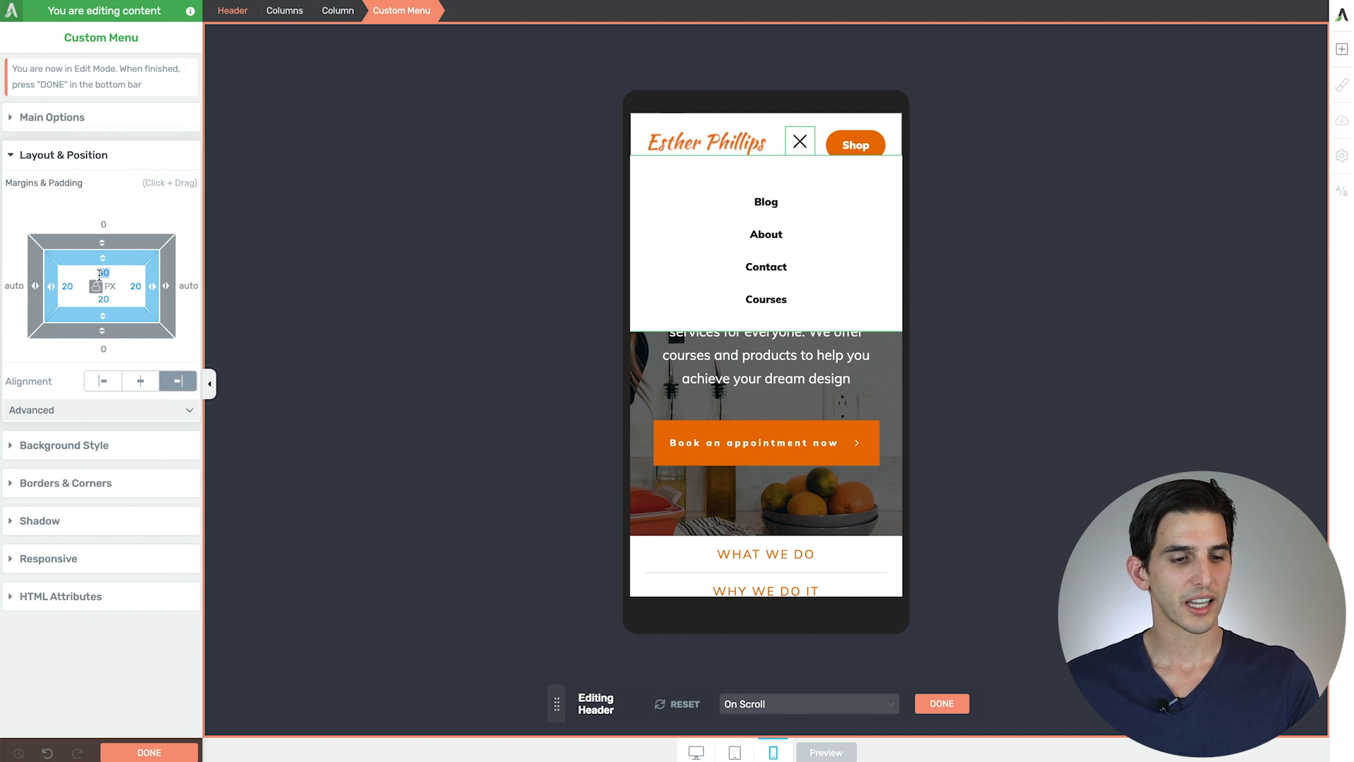
text(10)
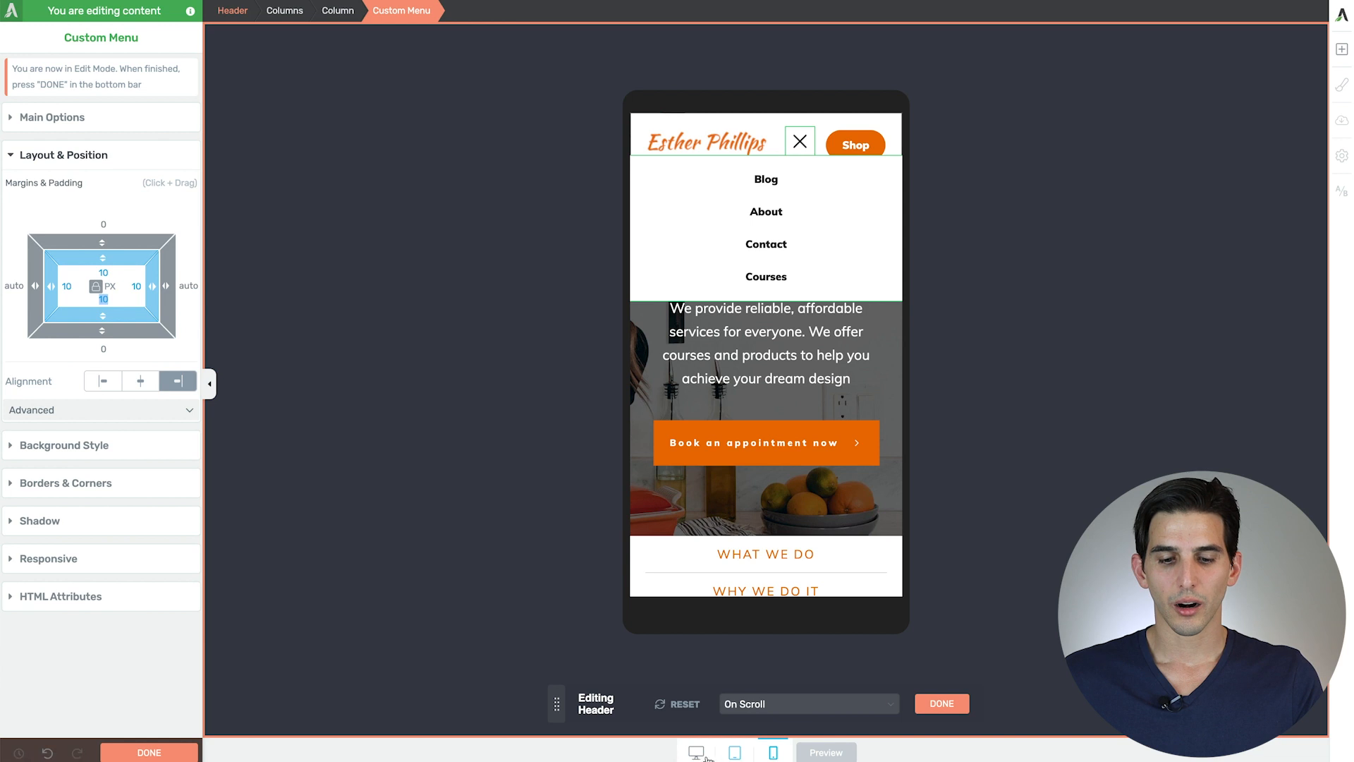
Step: Return to the desktop view and finish editing the header
click(734, 753)
click(696, 753)
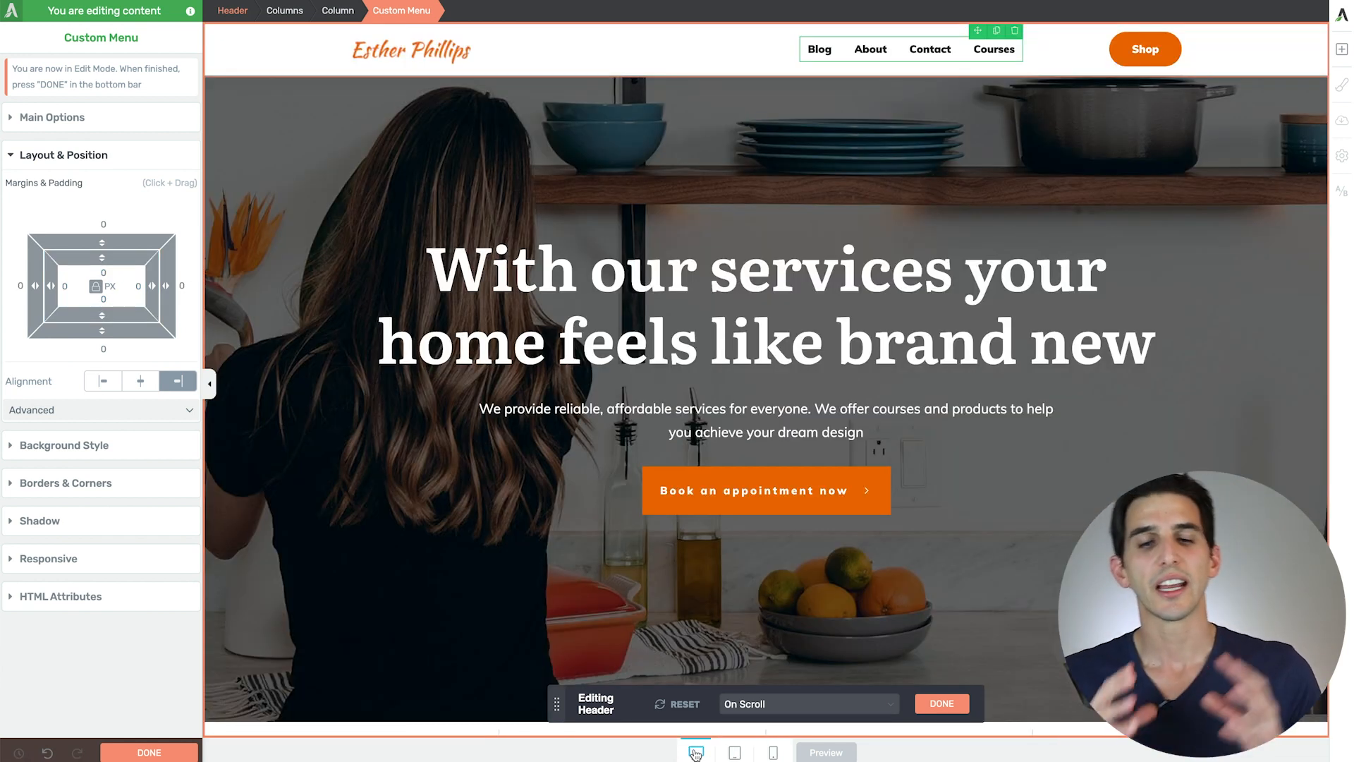
click(941, 703)
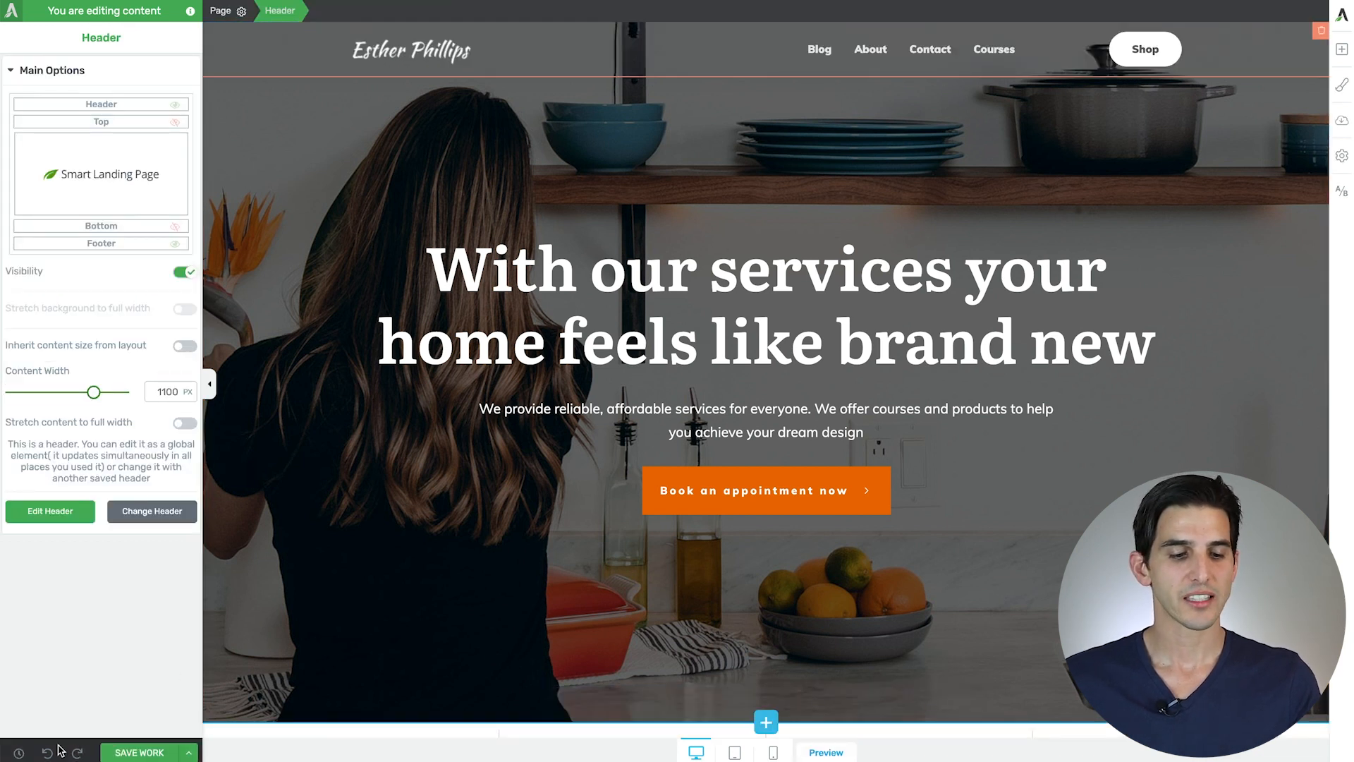
Step: Preview the landing page, examine how the header changes while scrolling, and test its Shop button
click(825, 753)
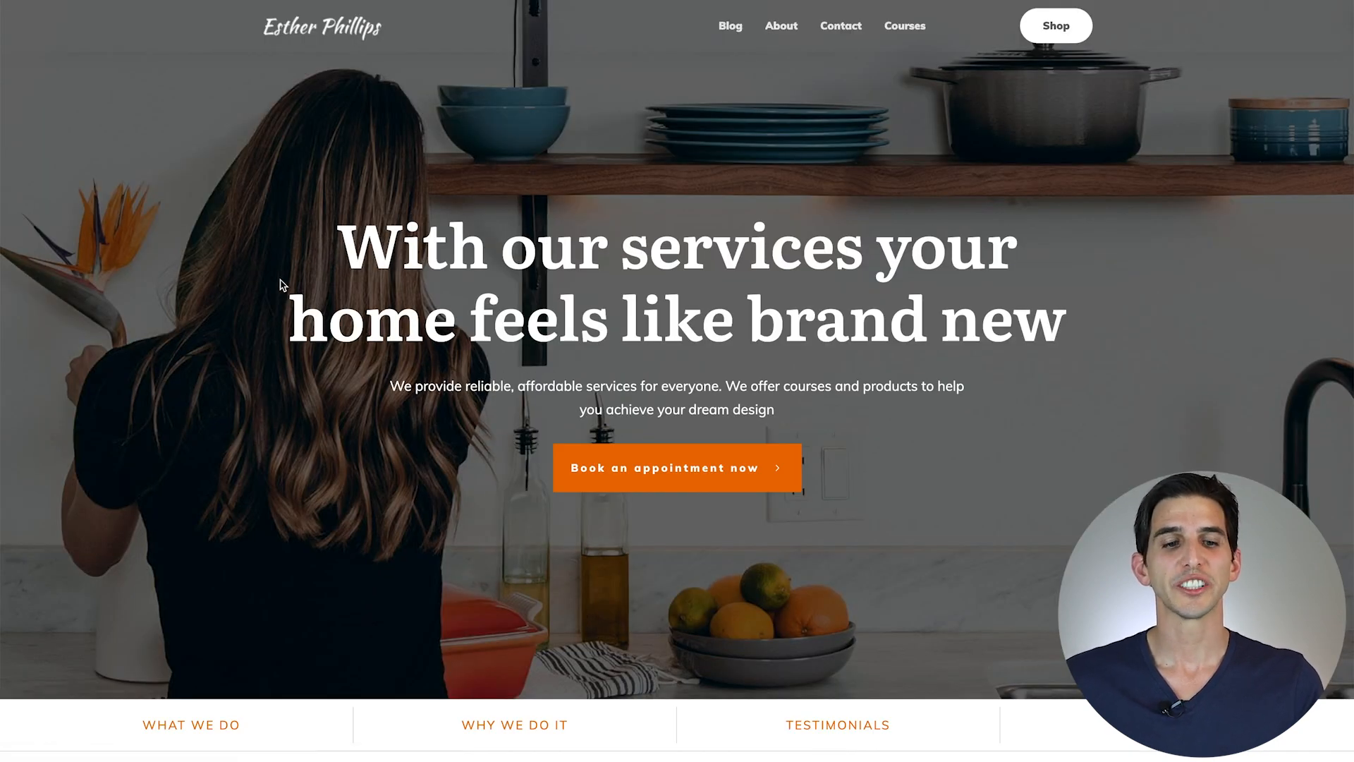
scroll(252, 152, down, 4)
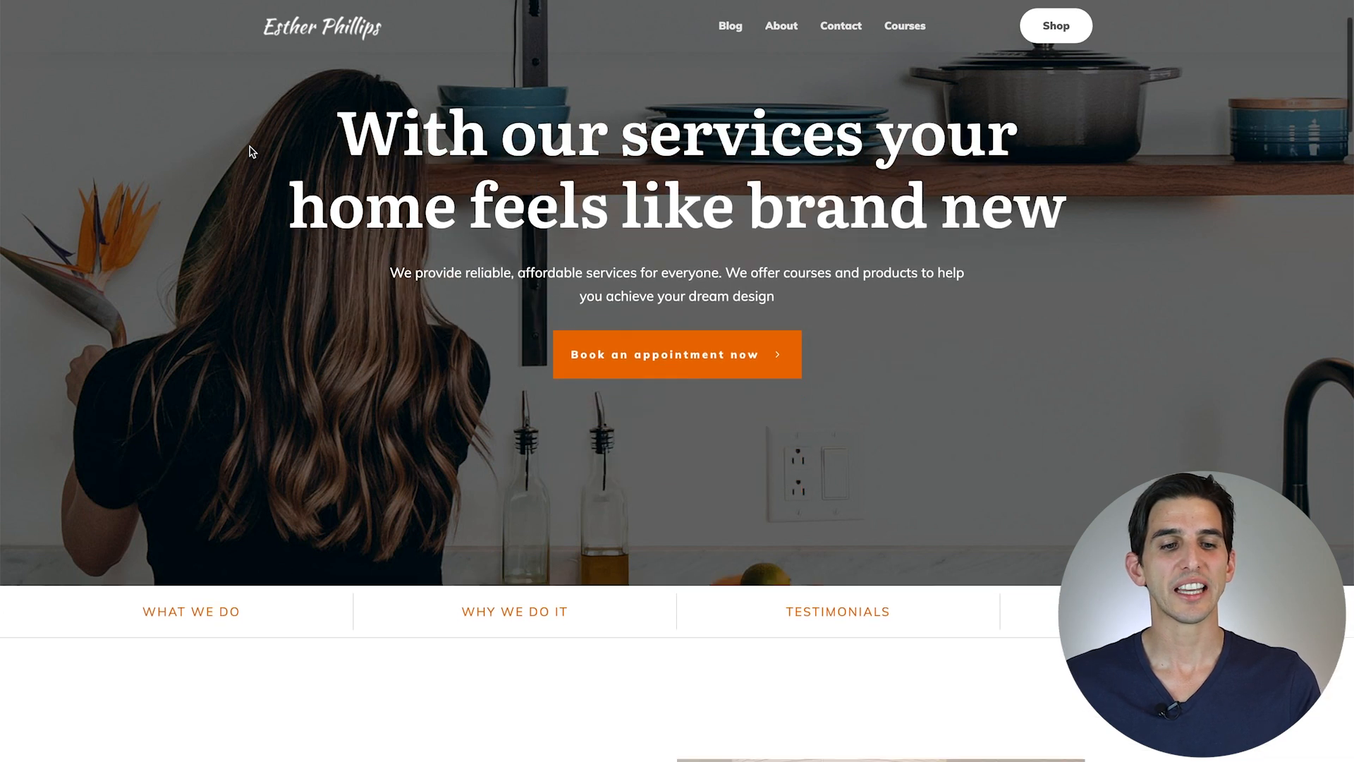
scroll(251, 152, down, 1)
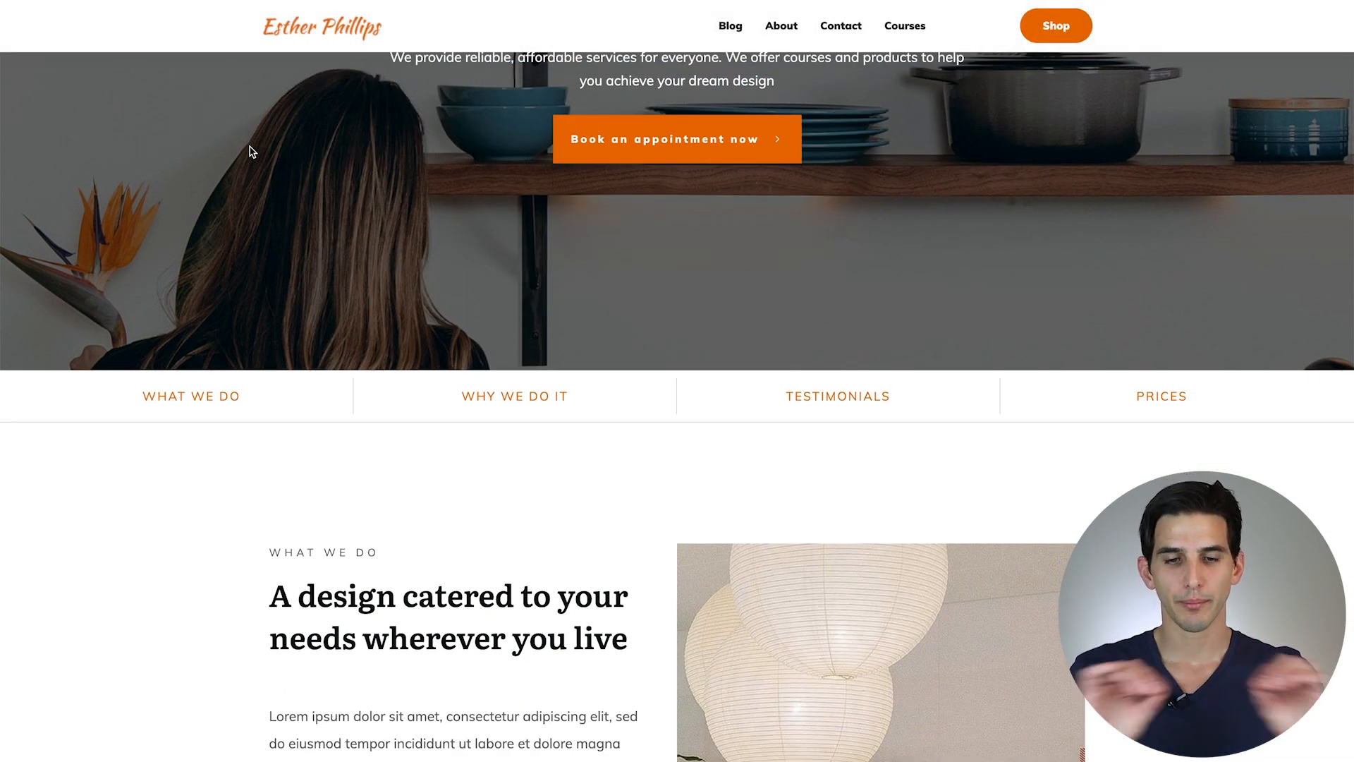
scroll(252, 151, down, 2)
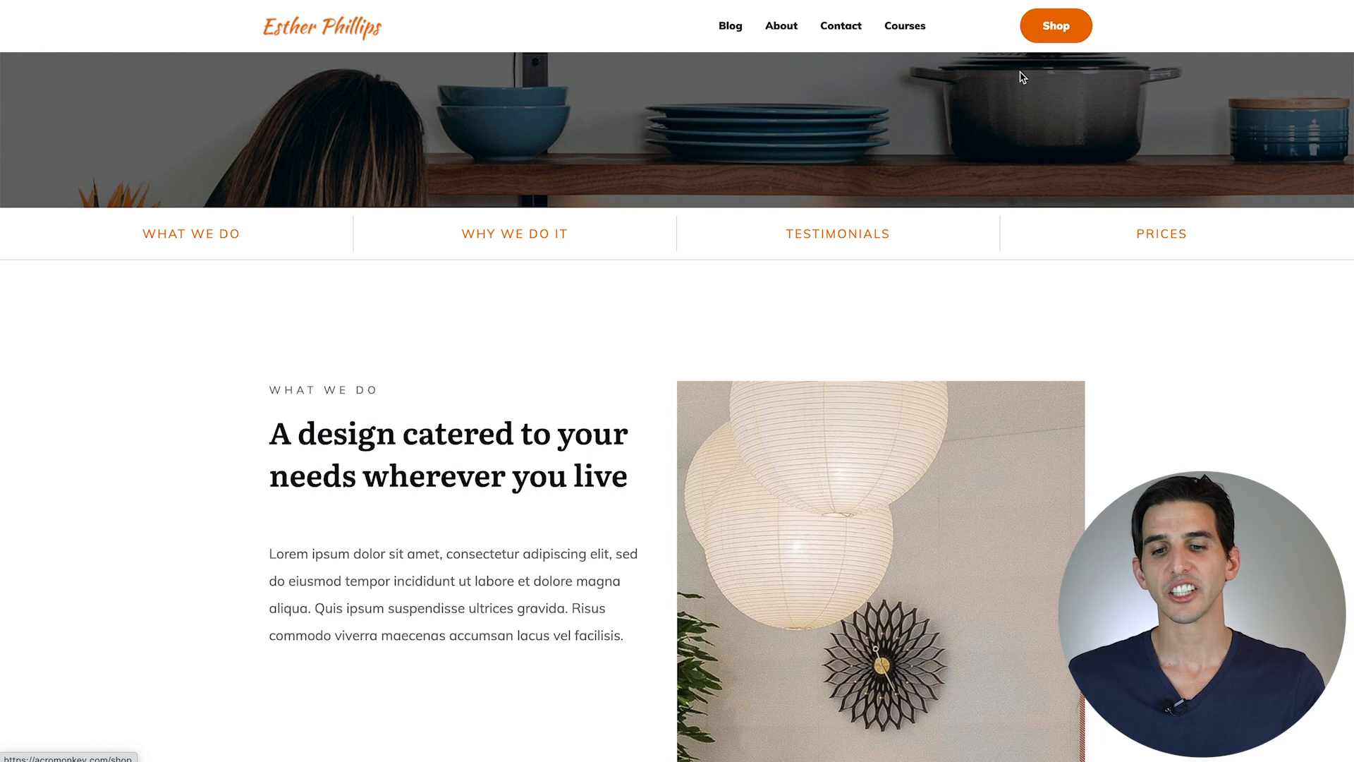
scroll(987, 98, down, 4)
scroll(985, 99, down, 16)
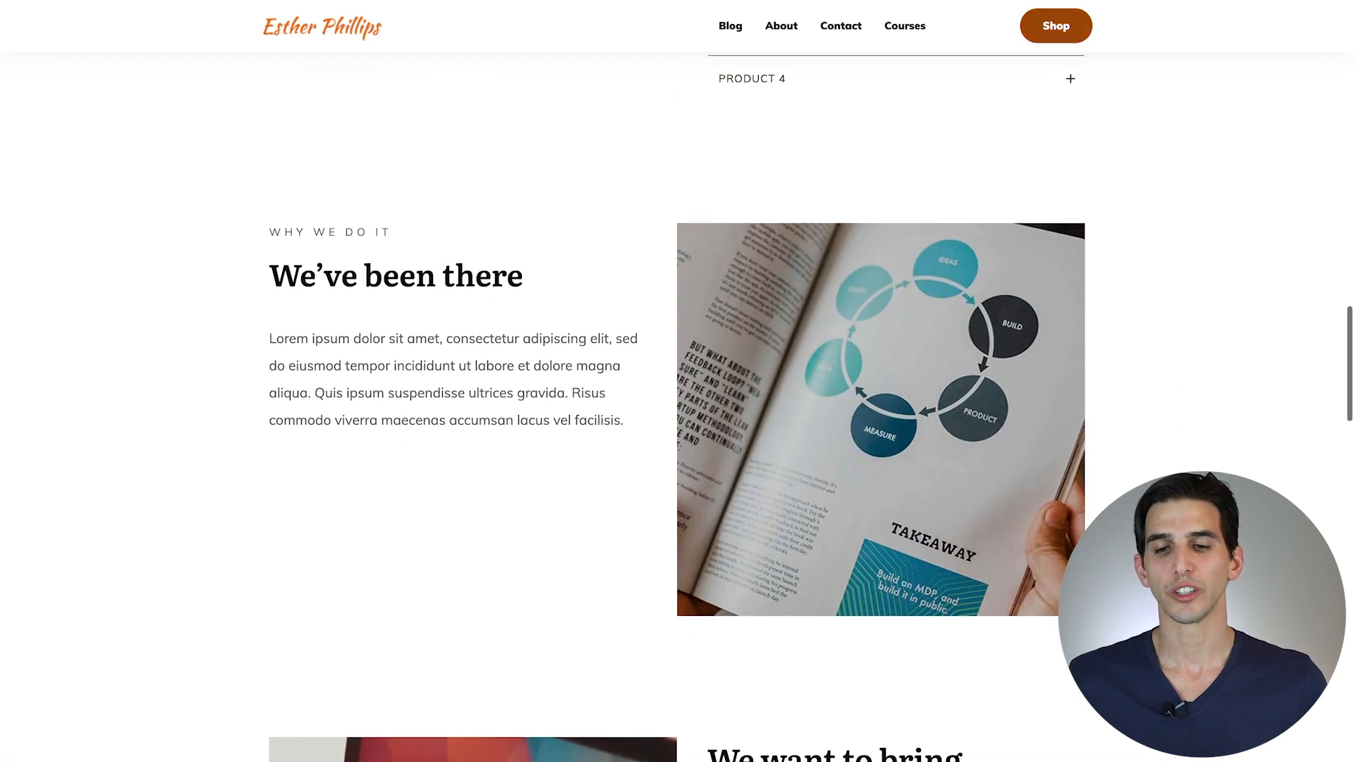
click(1055, 34)
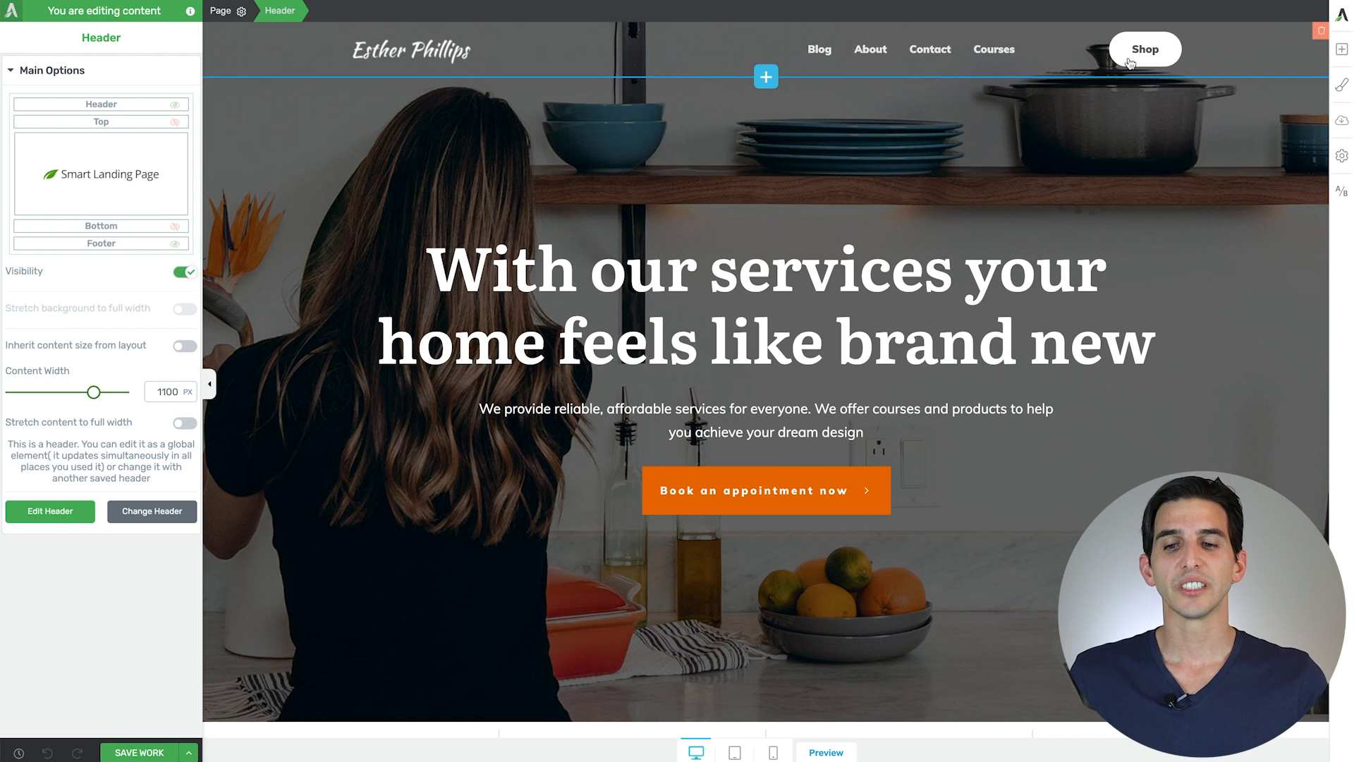
Step: Reopen the header for editing and replace the On Load Shop button's label with a phone number
click(53, 513)
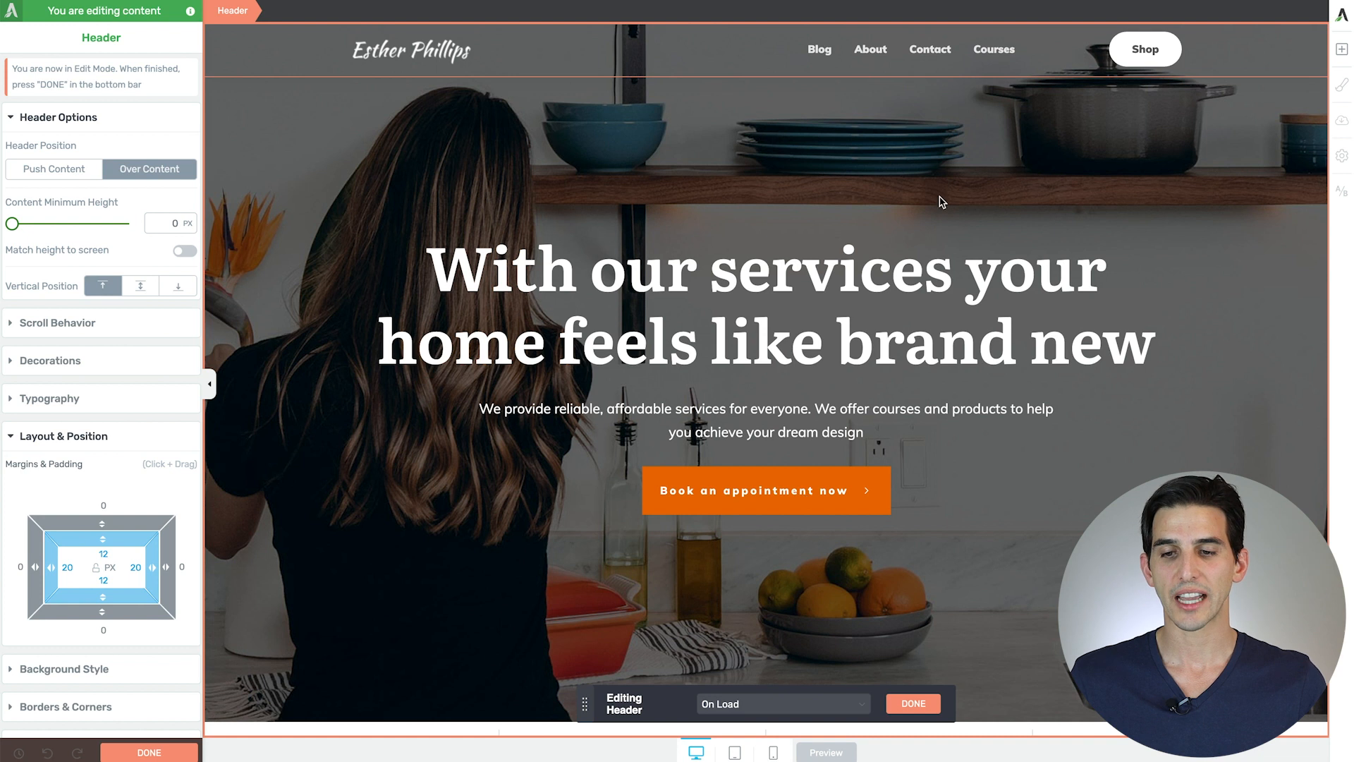
click(1144, 51)
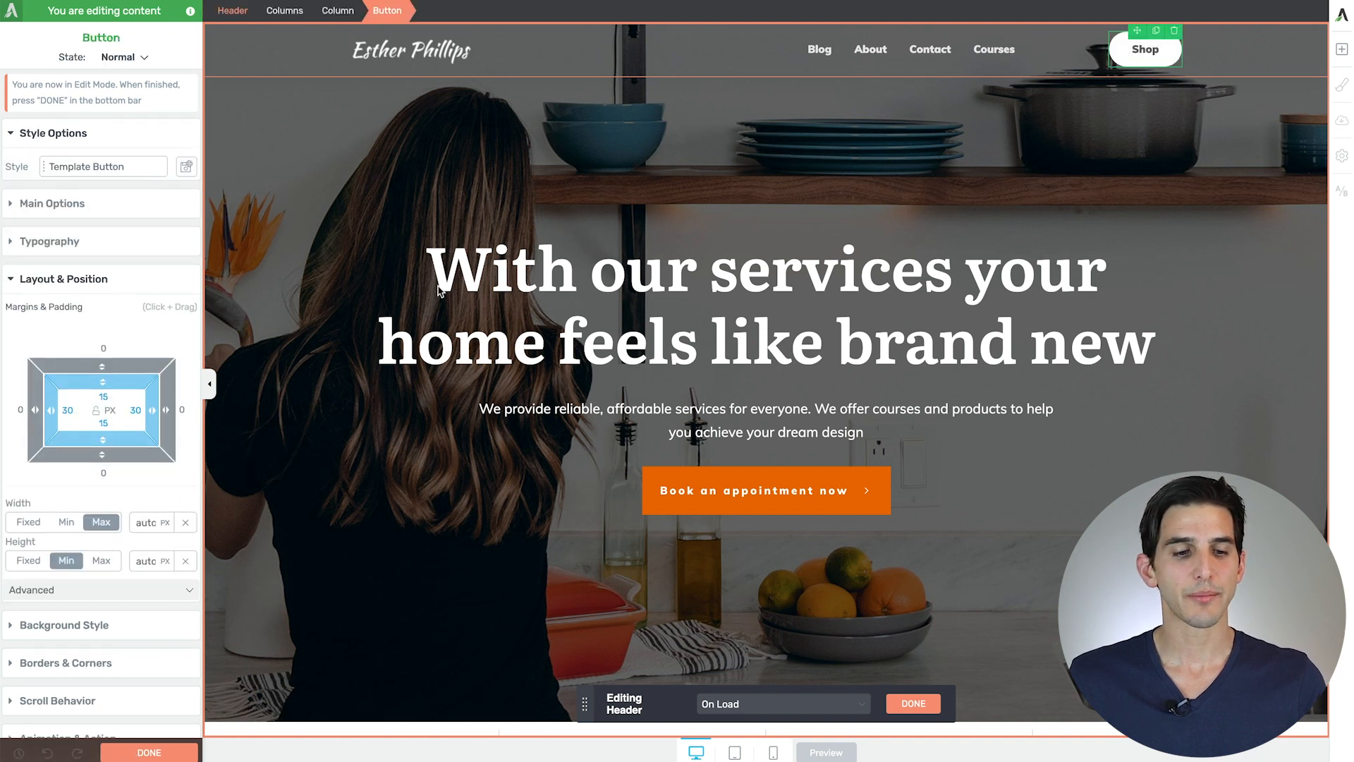
click(81, 208)
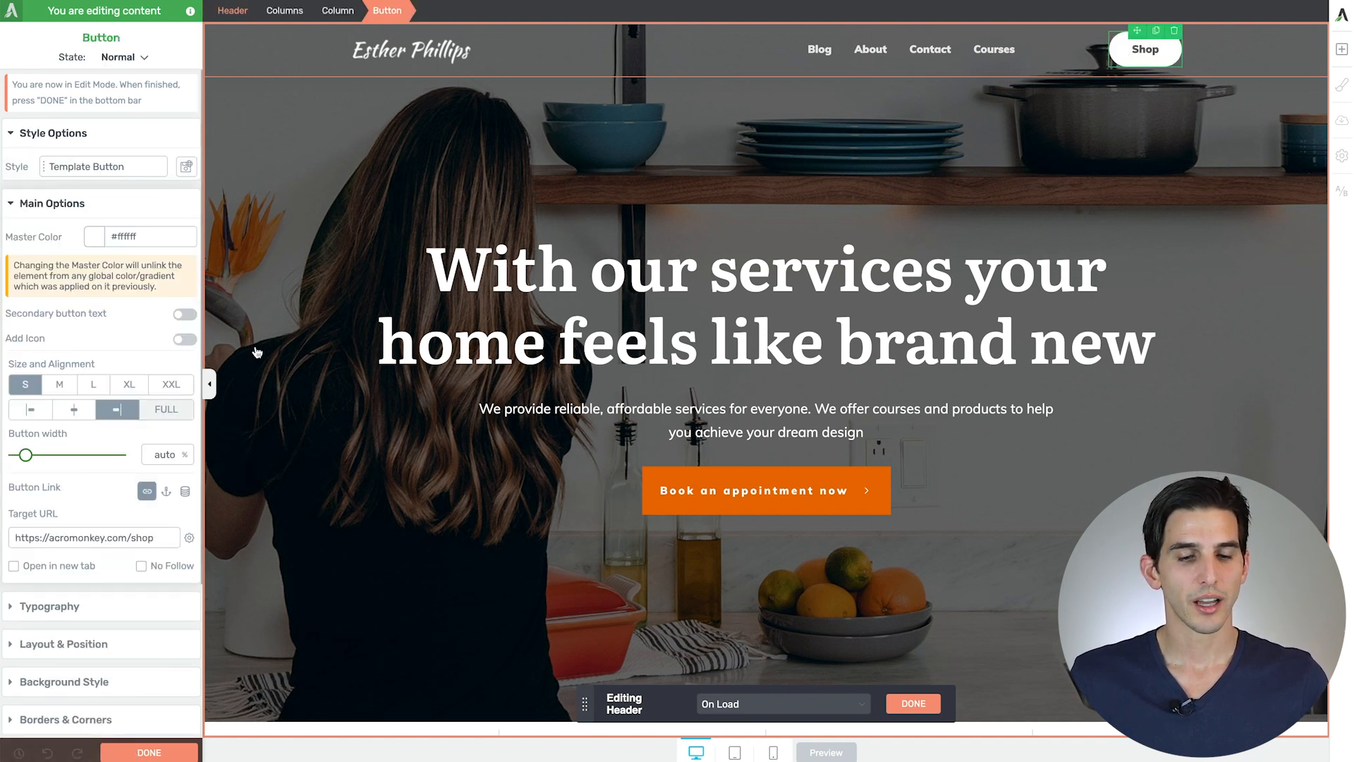
double_click(1140, 50)
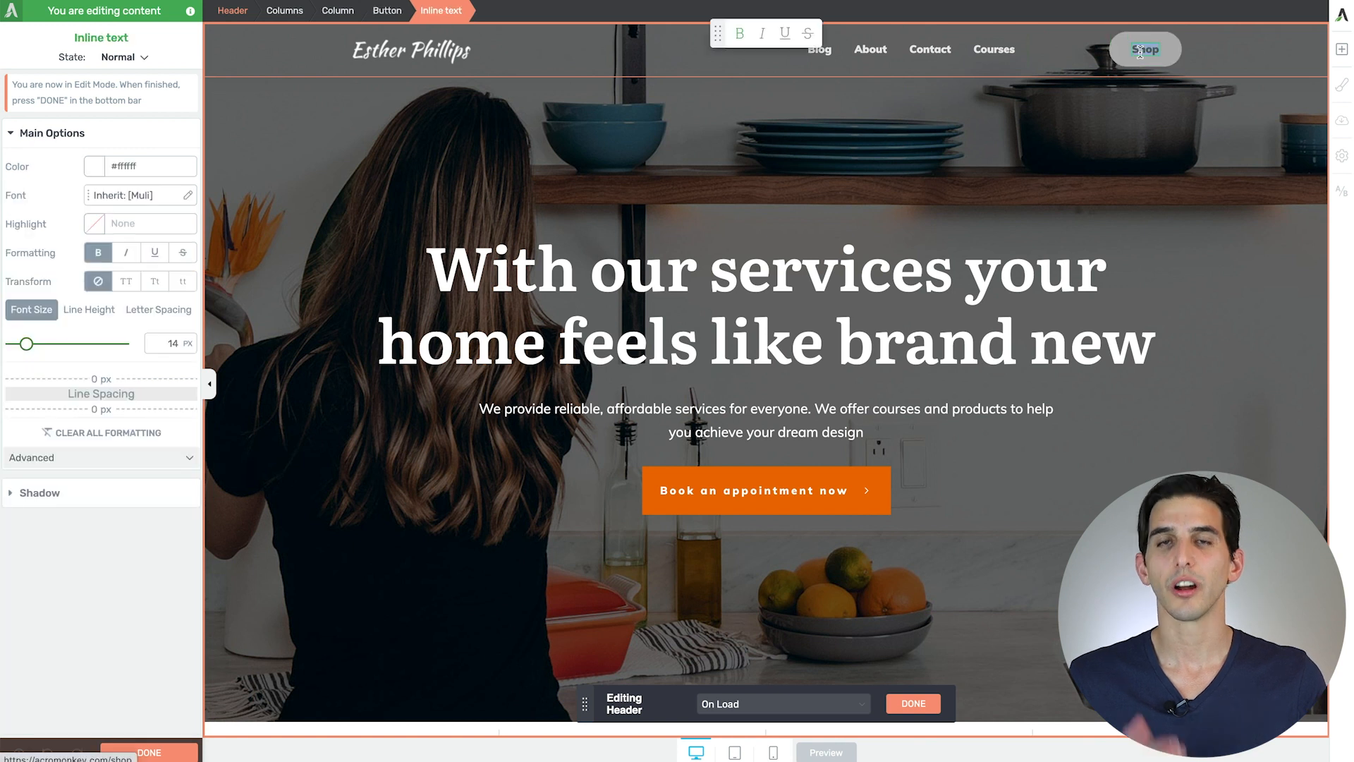
text((555) 555-5555)
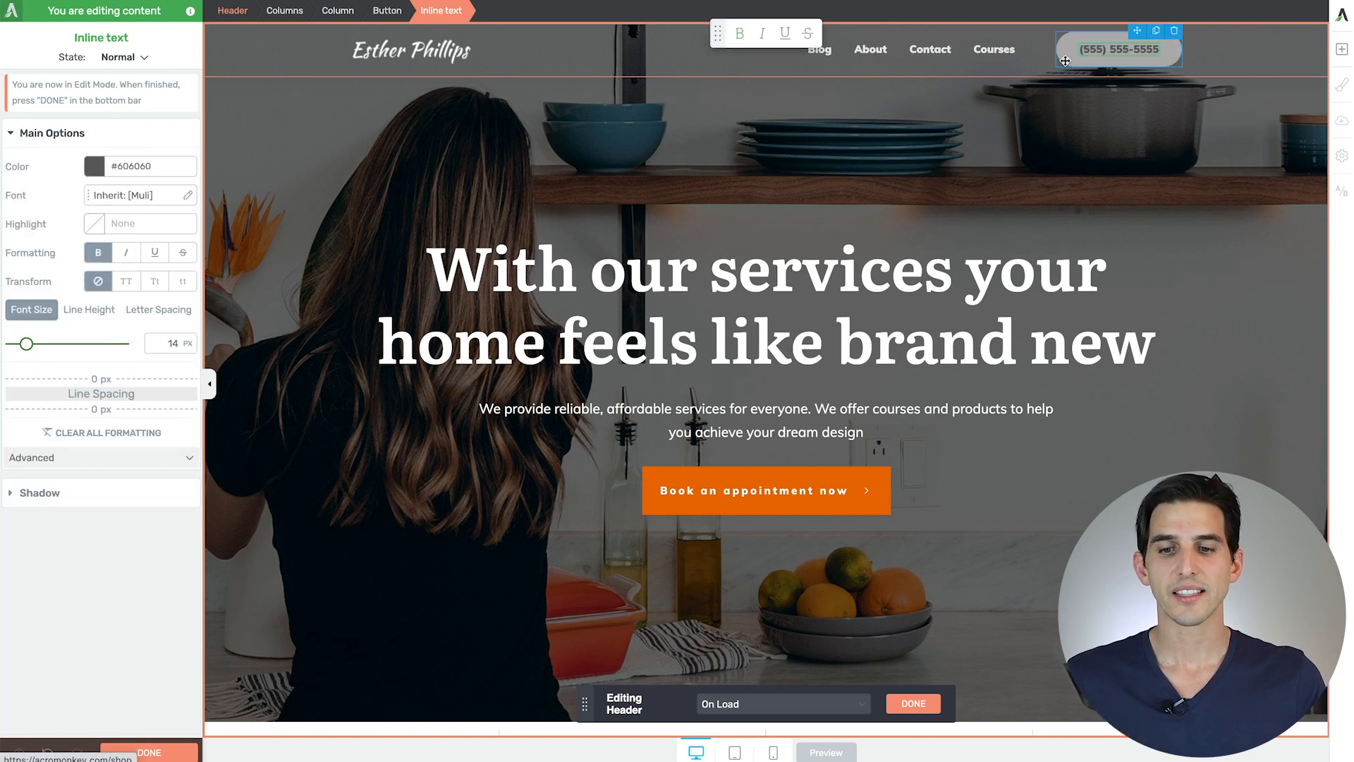
key(Escape)
Step: Replace the On Load button's target URL with a "tel:" link containing the phone number and country code
triple_click(118, 540)
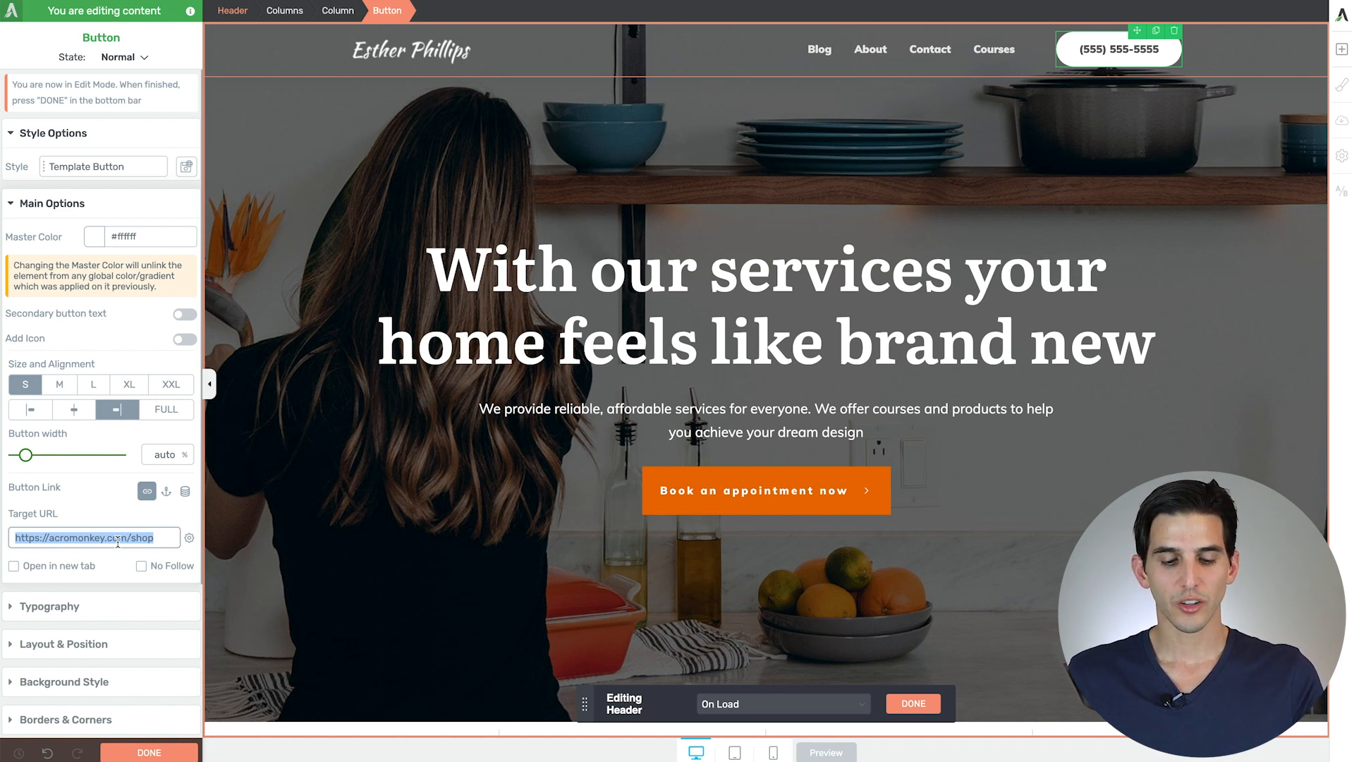
text(tel)
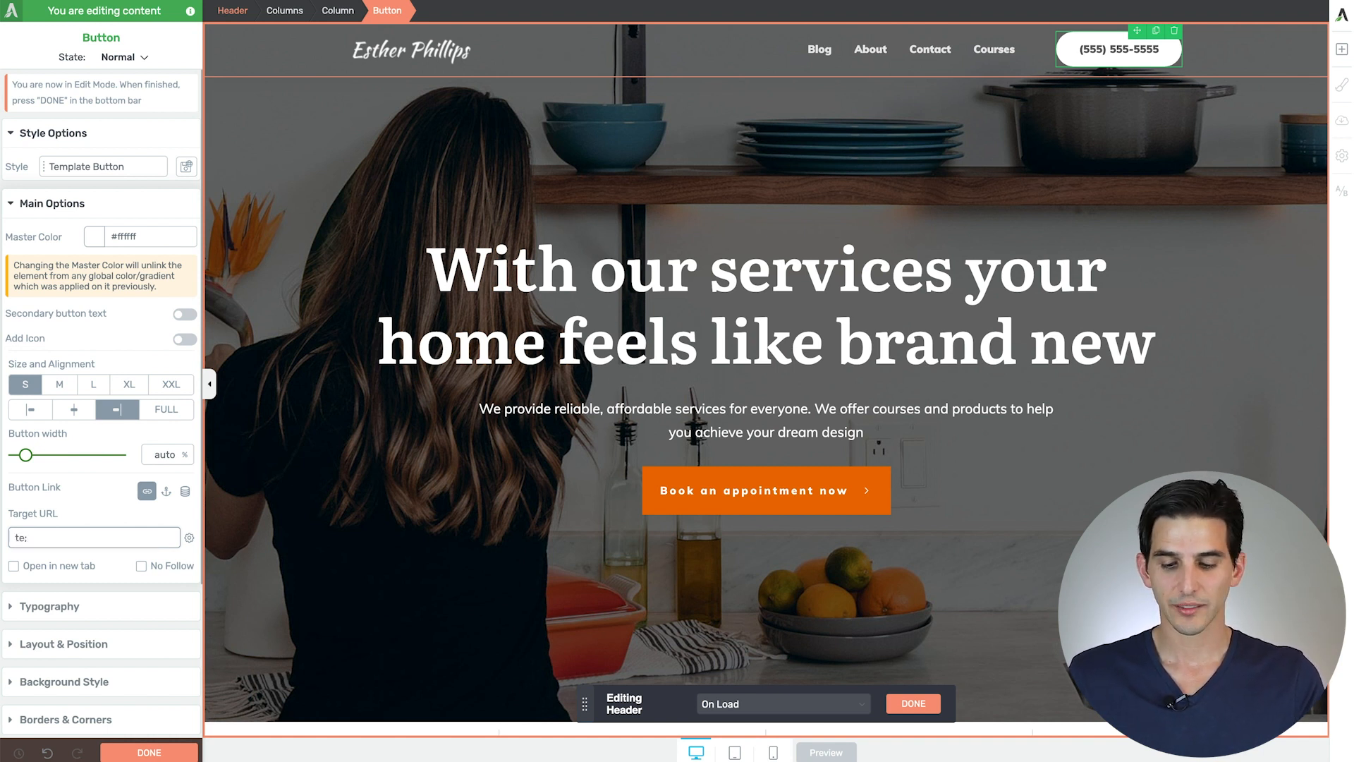
text(:)
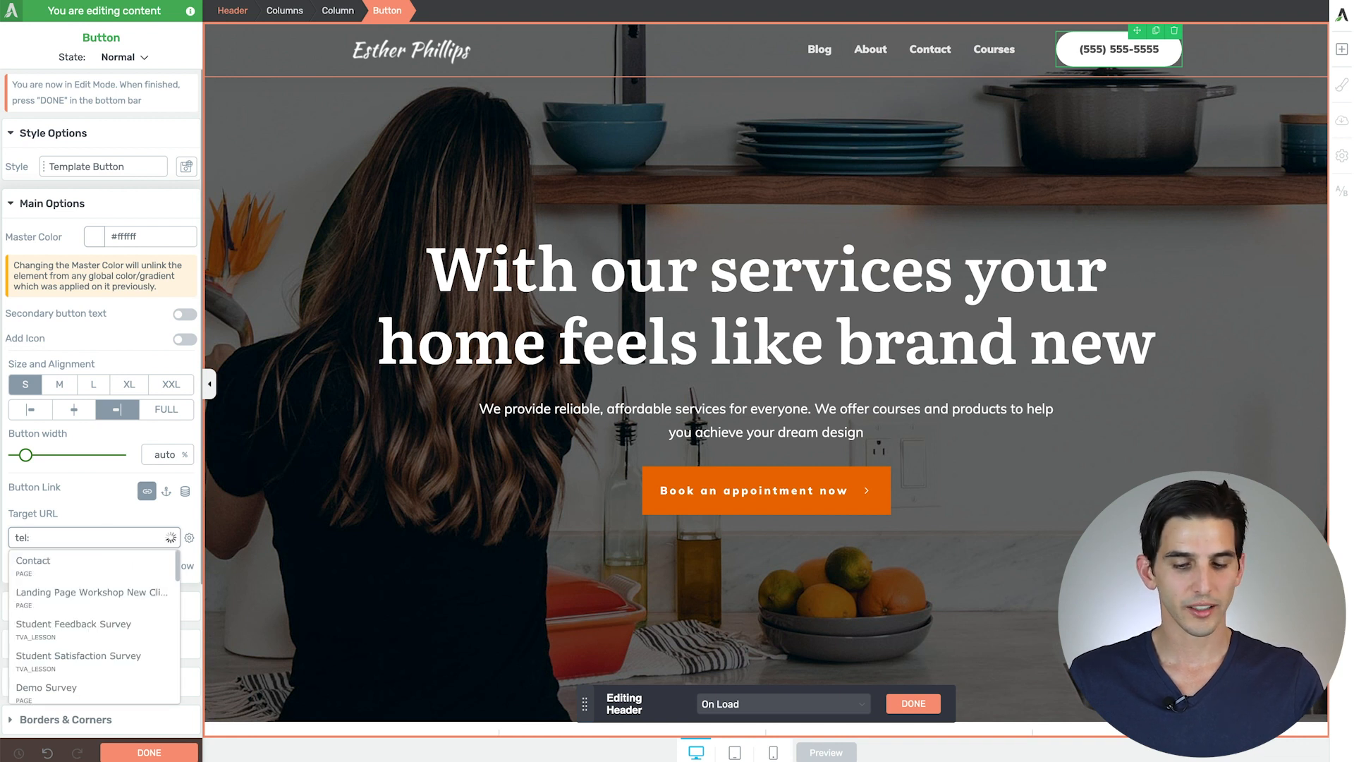
text( +1 555-555-5555)
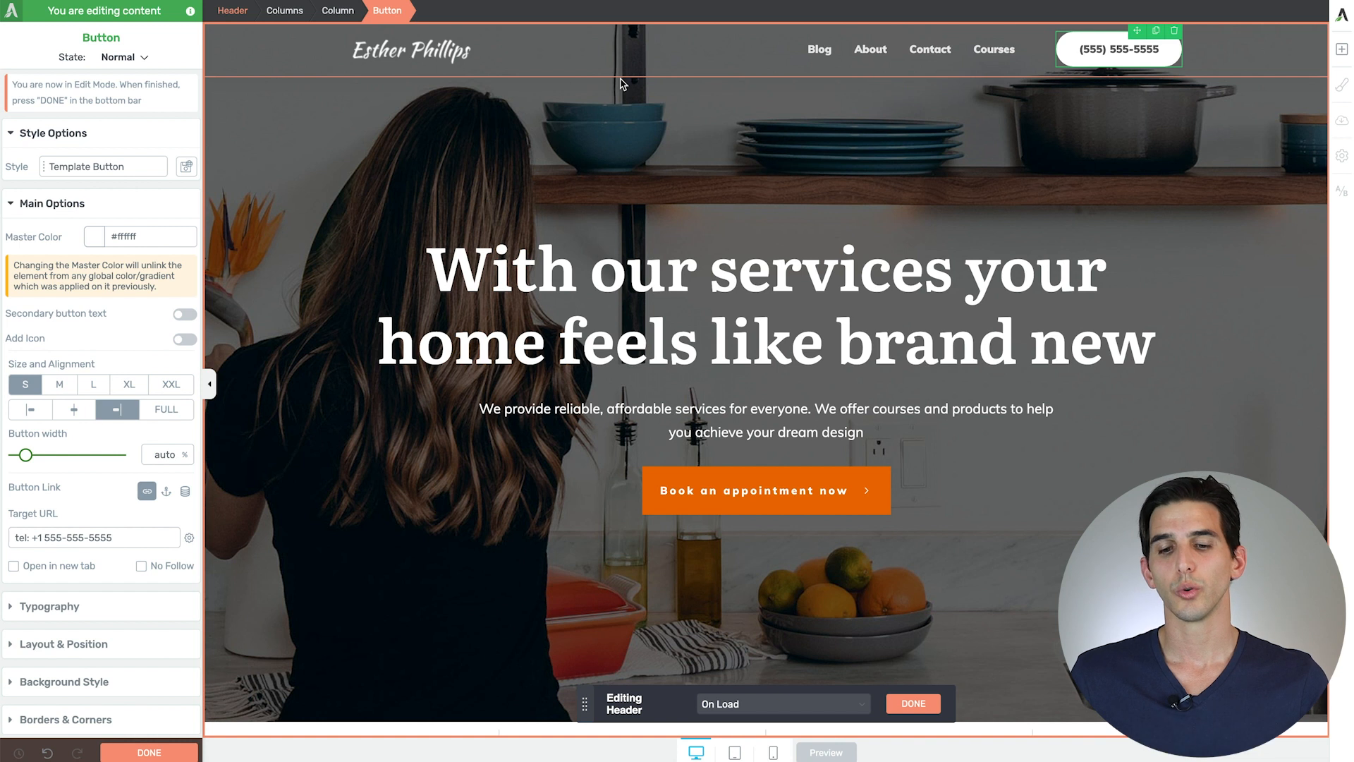
Step: Switch to the On Scroll header state and delete its custom menu
click(771, 701)
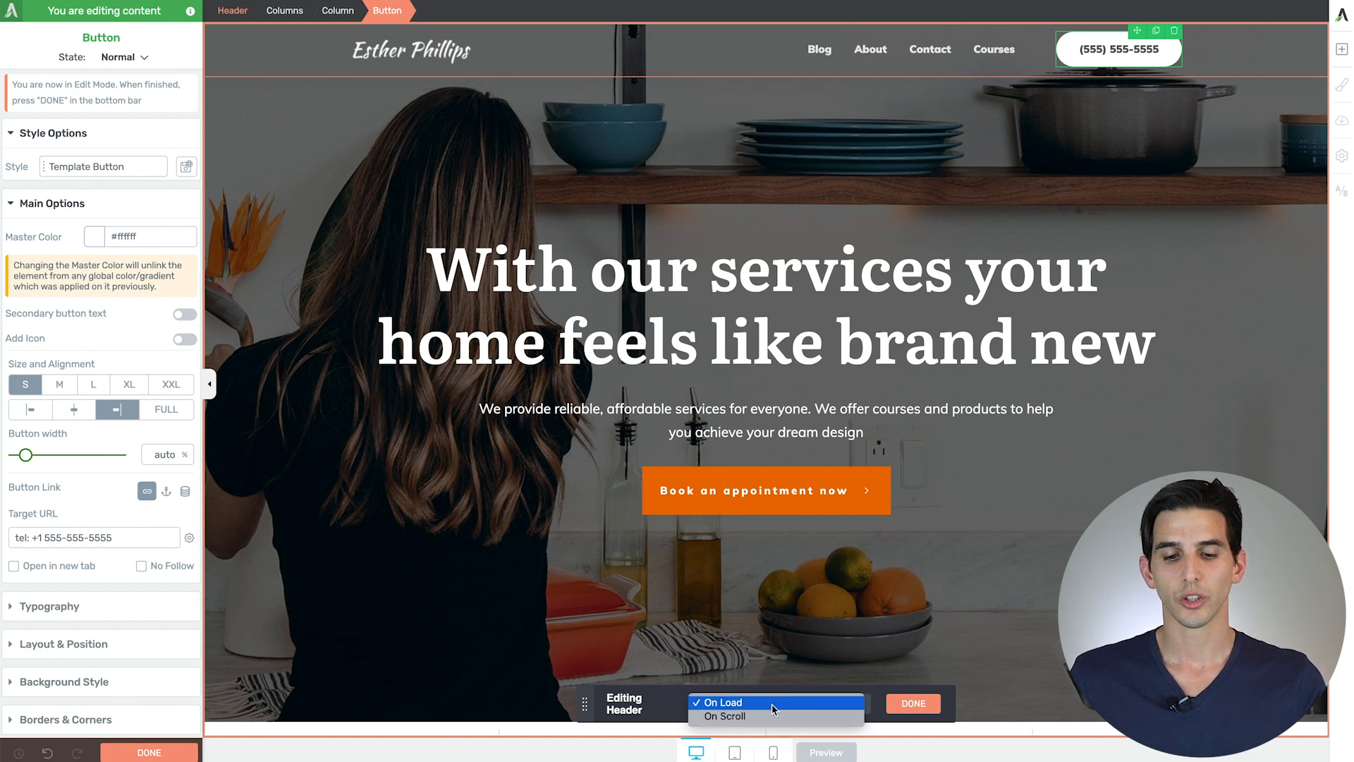
click(742, 721)
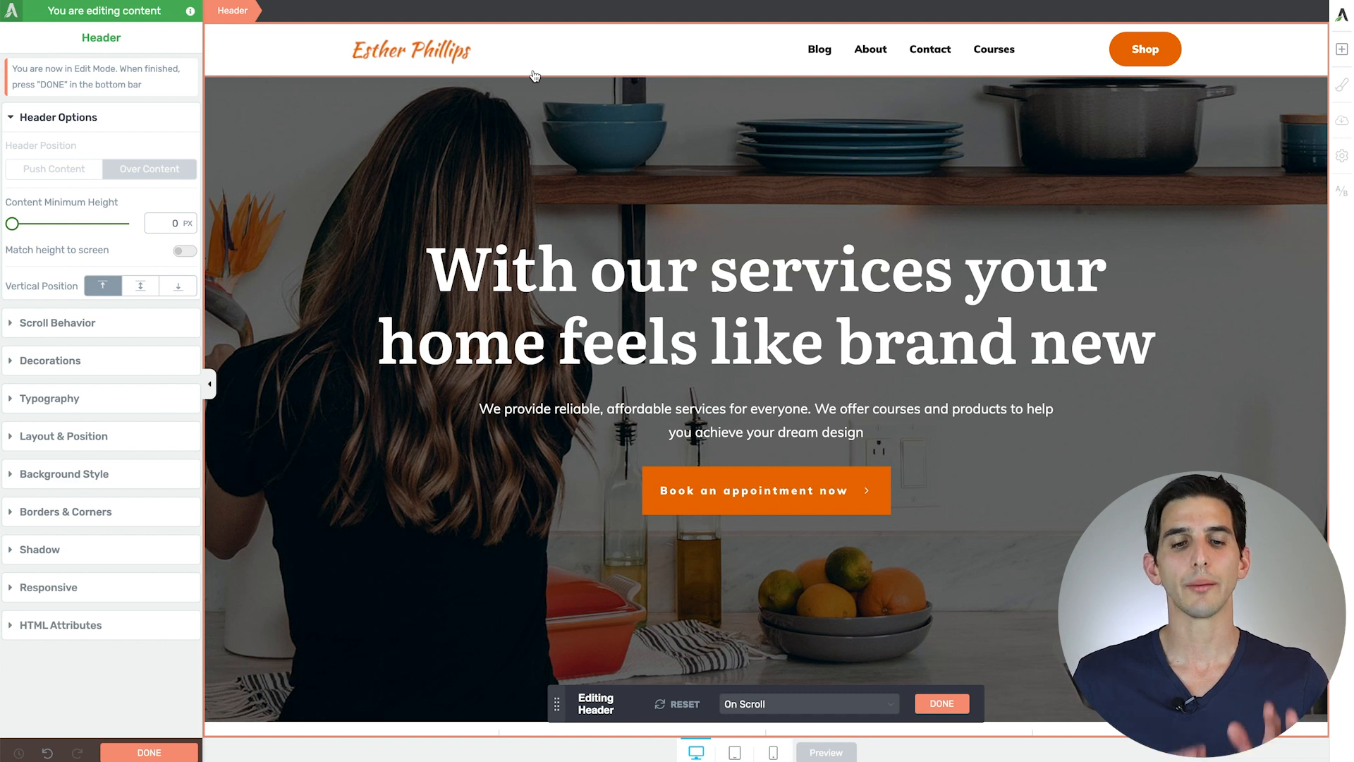
click(841, 60)
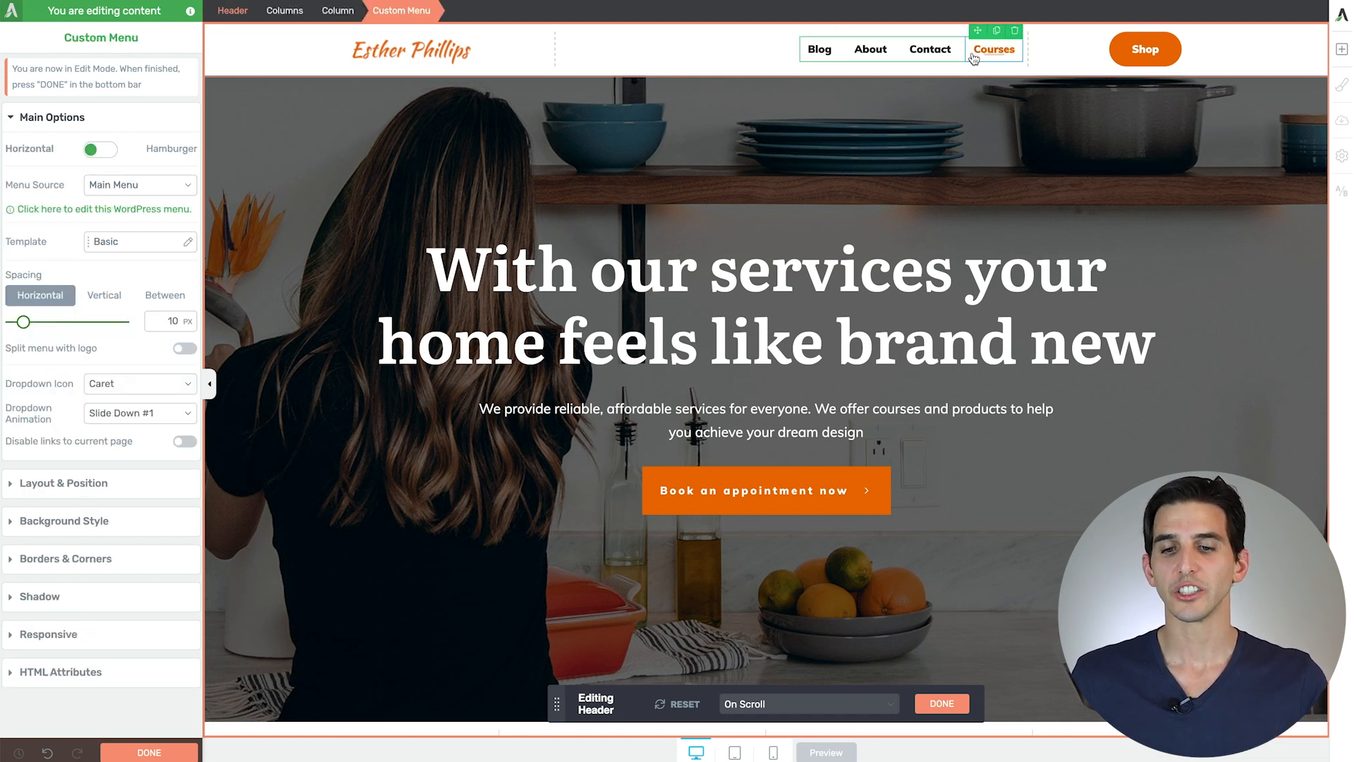
click(1016, 32)
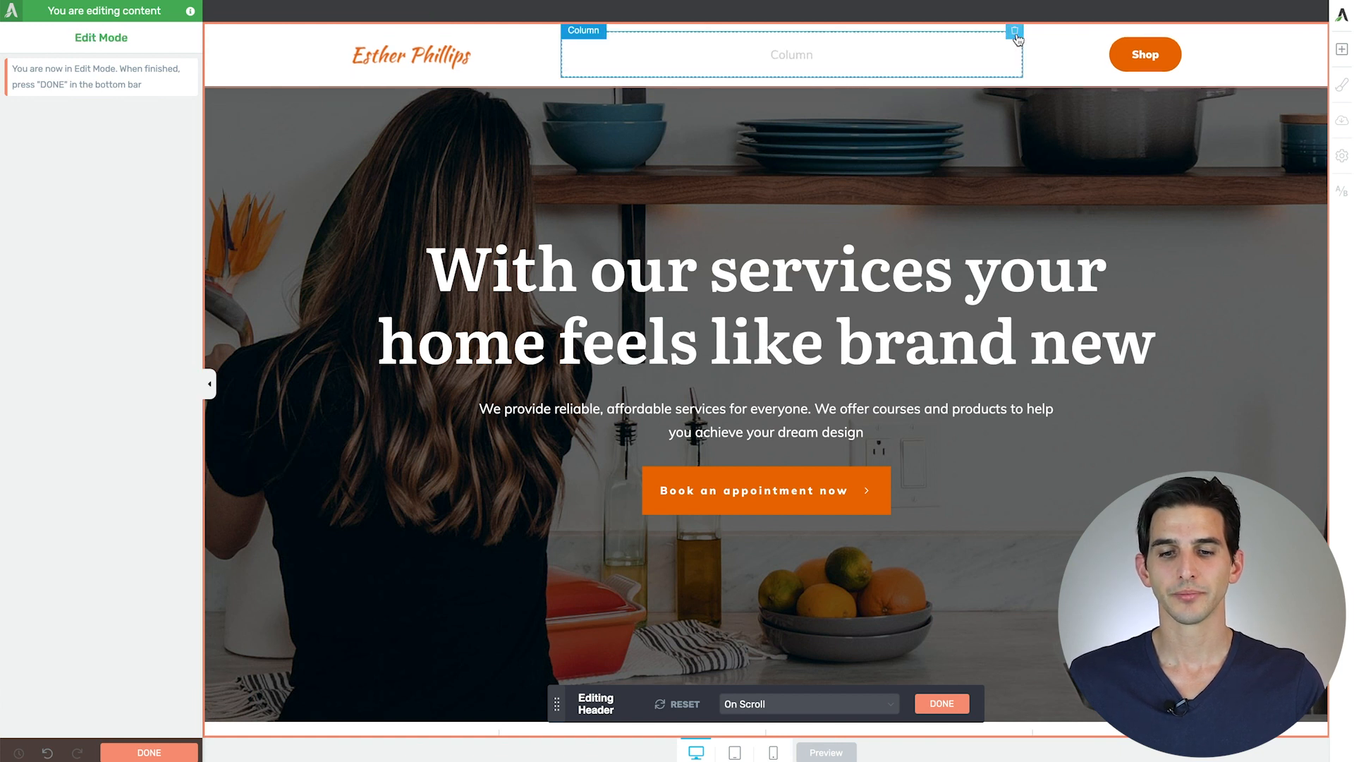
Step: Add a text element to the empty On Scroll header column, center it and apply the Plain text style
click(1341, 49)
drag(1238, 200, 822, 42)
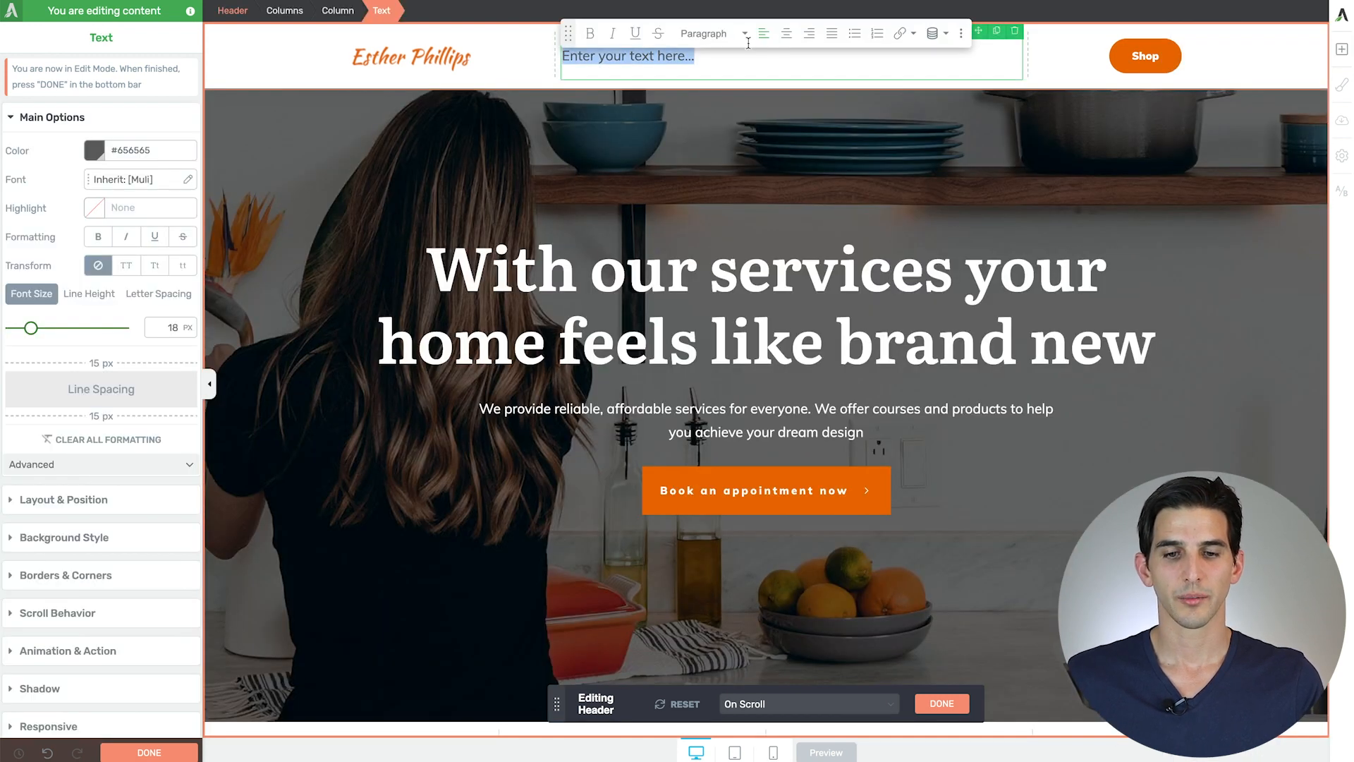
click(787, 33)
click(705, 34)
mouse_move(707, 248)
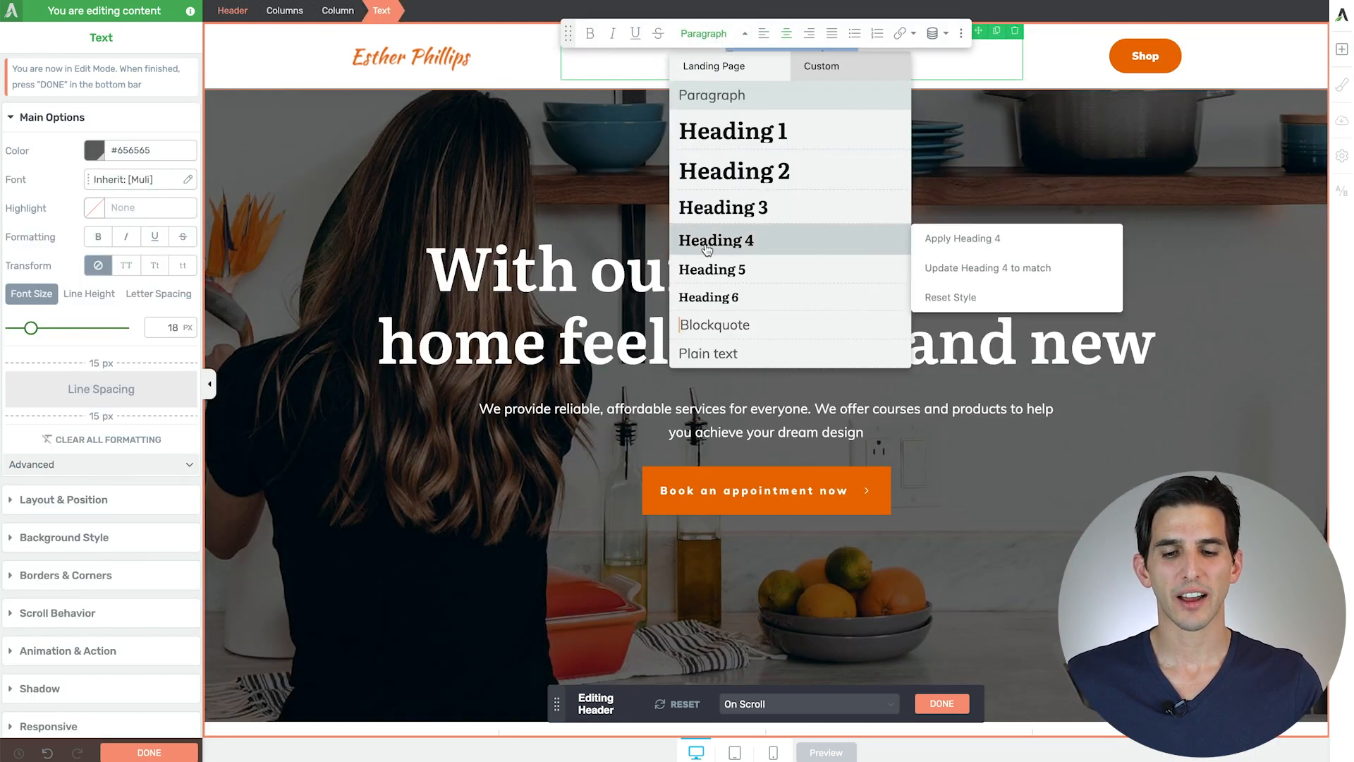
mouse_move(689, 350)
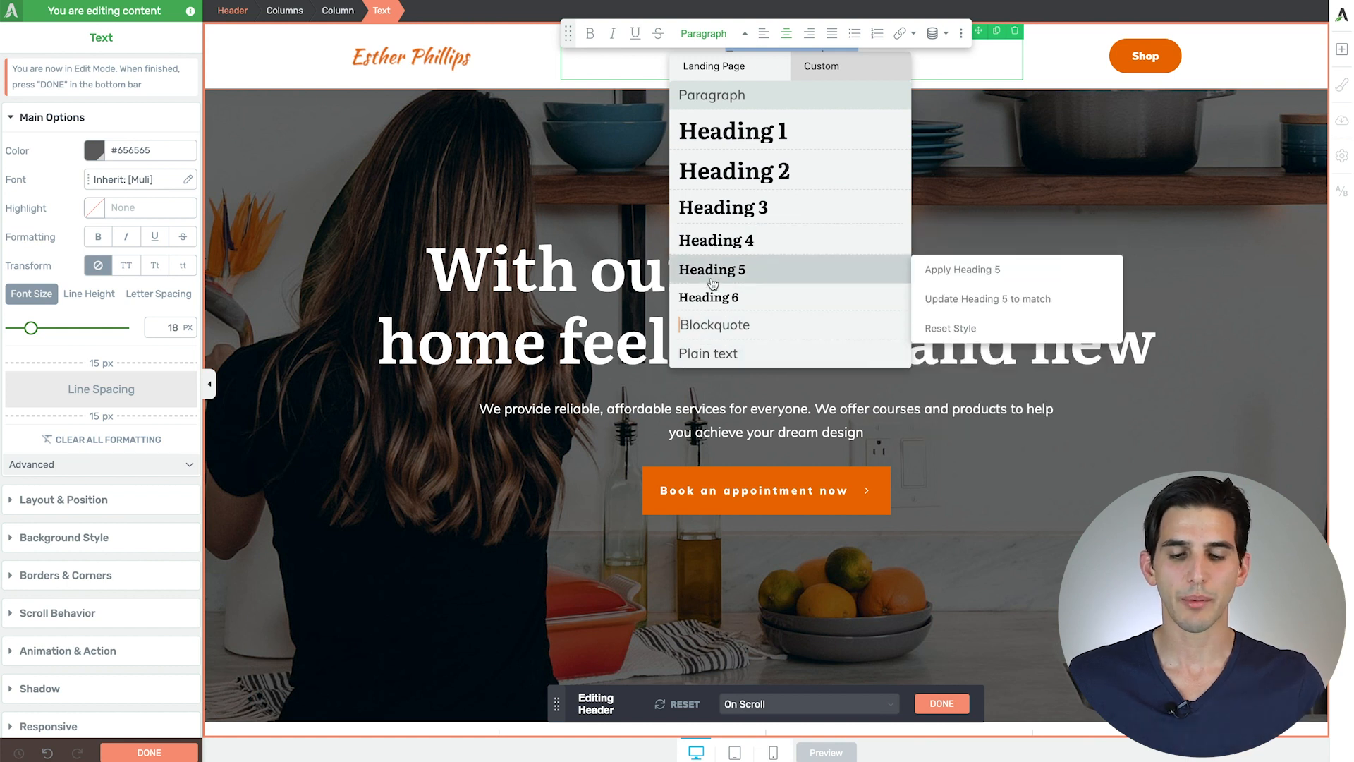
click(692, 353)
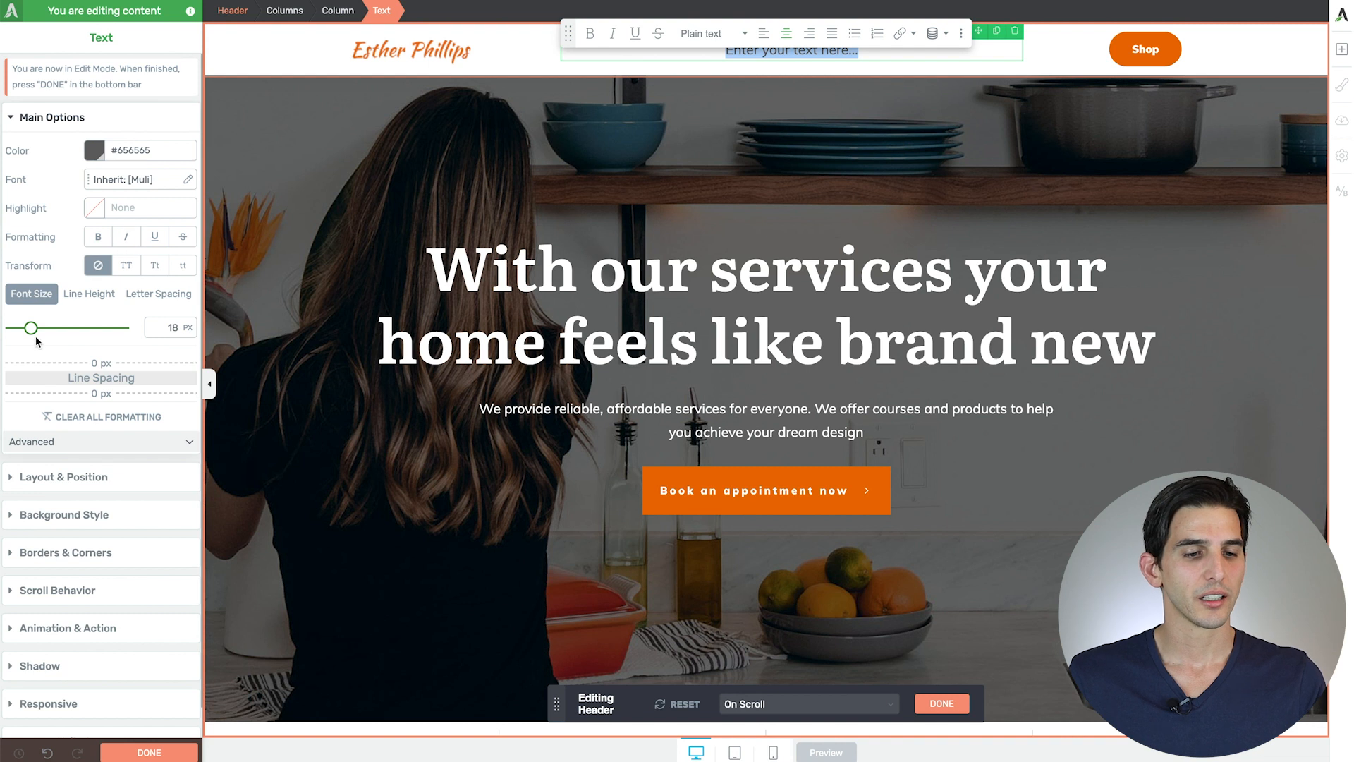
Step: Enlarge the header text and reword it as "Let's Unlock Your Online Growth Potential — Together", and replace the Shop button's label with the phone number
drag(31, 330, 44, 328)
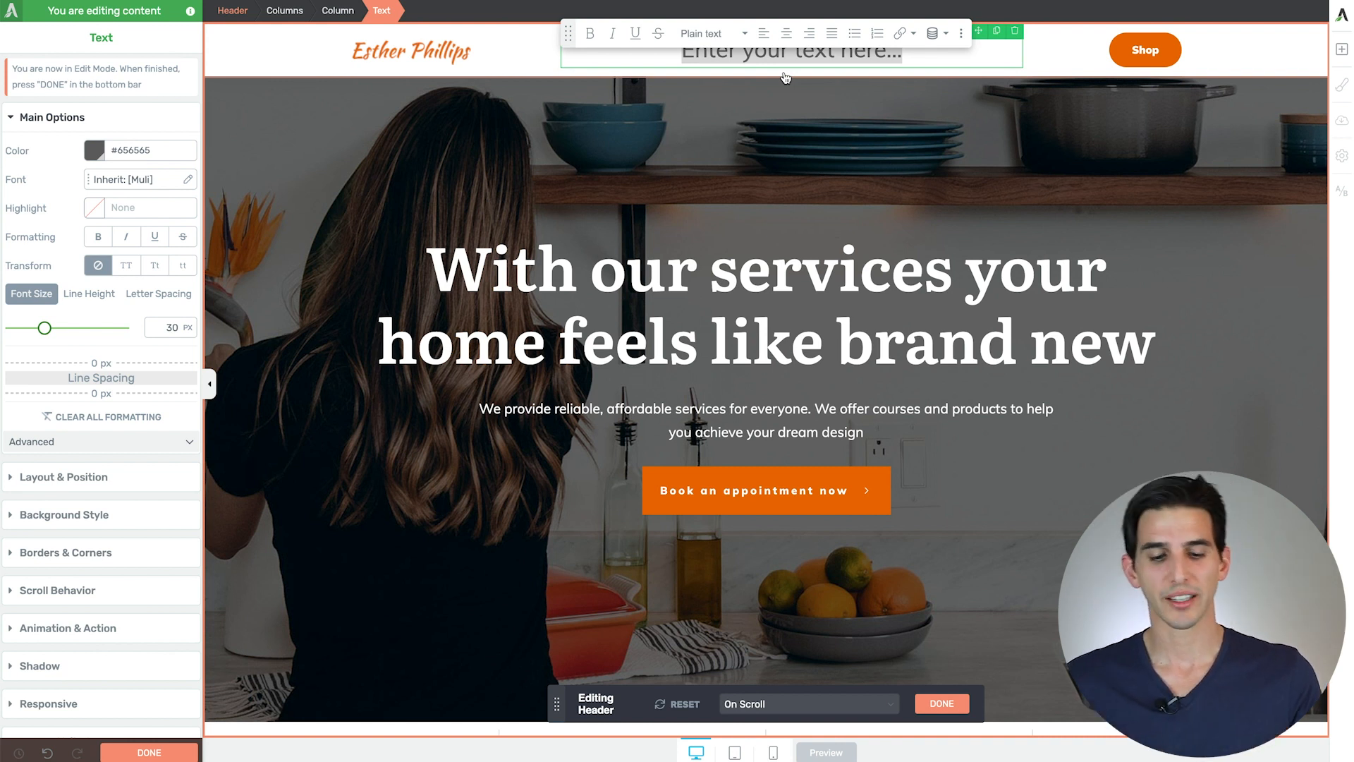
click(1040, 51)
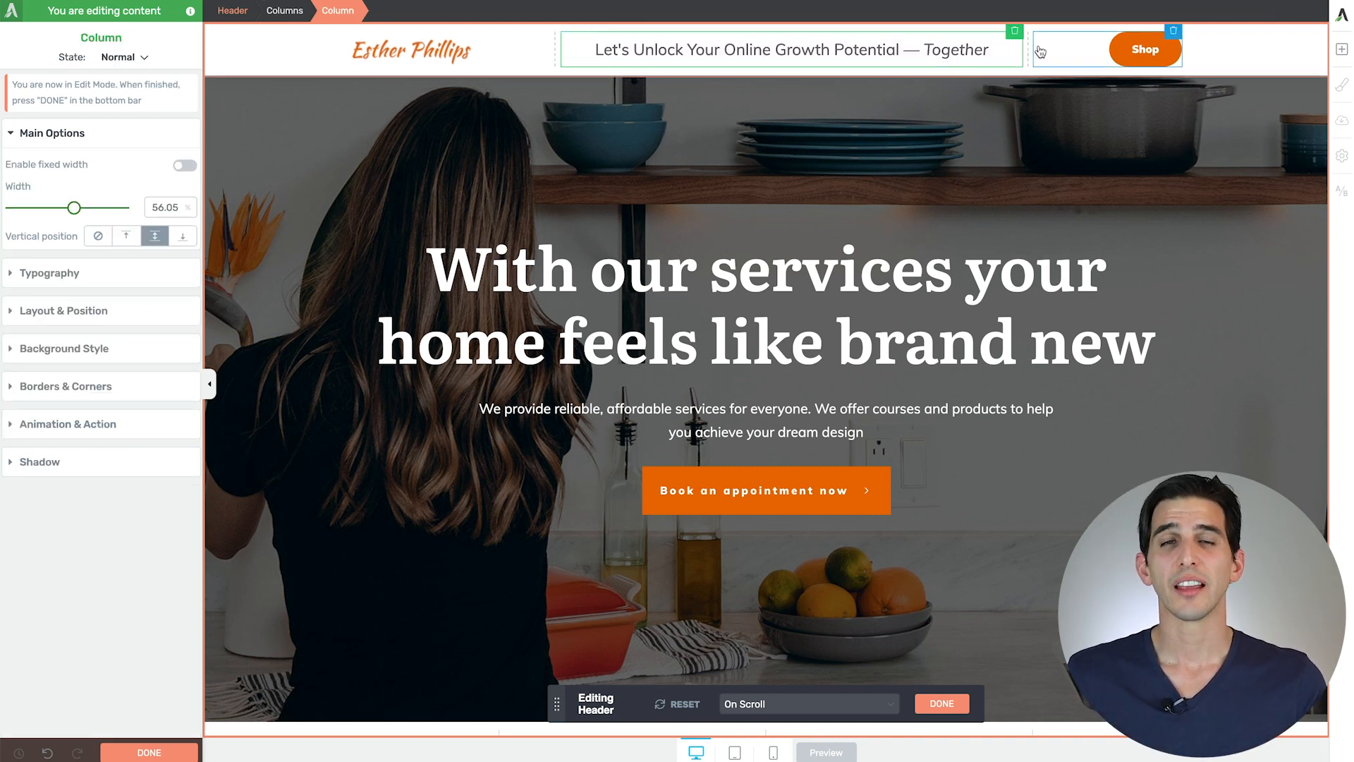
double_click(1137, 48)
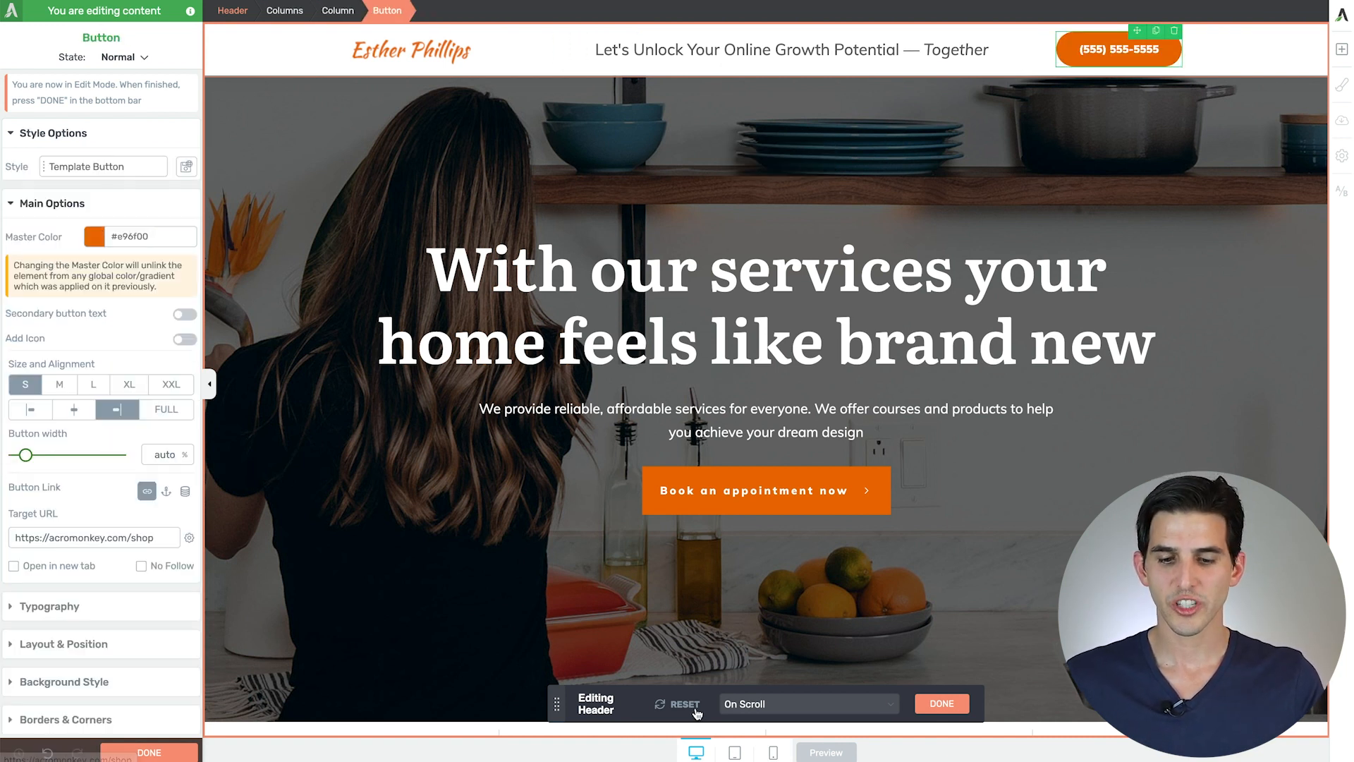
Step: Switch to the On Load header state and enable an icon on its phone-number button
click(755, 707)
click(750, 690)
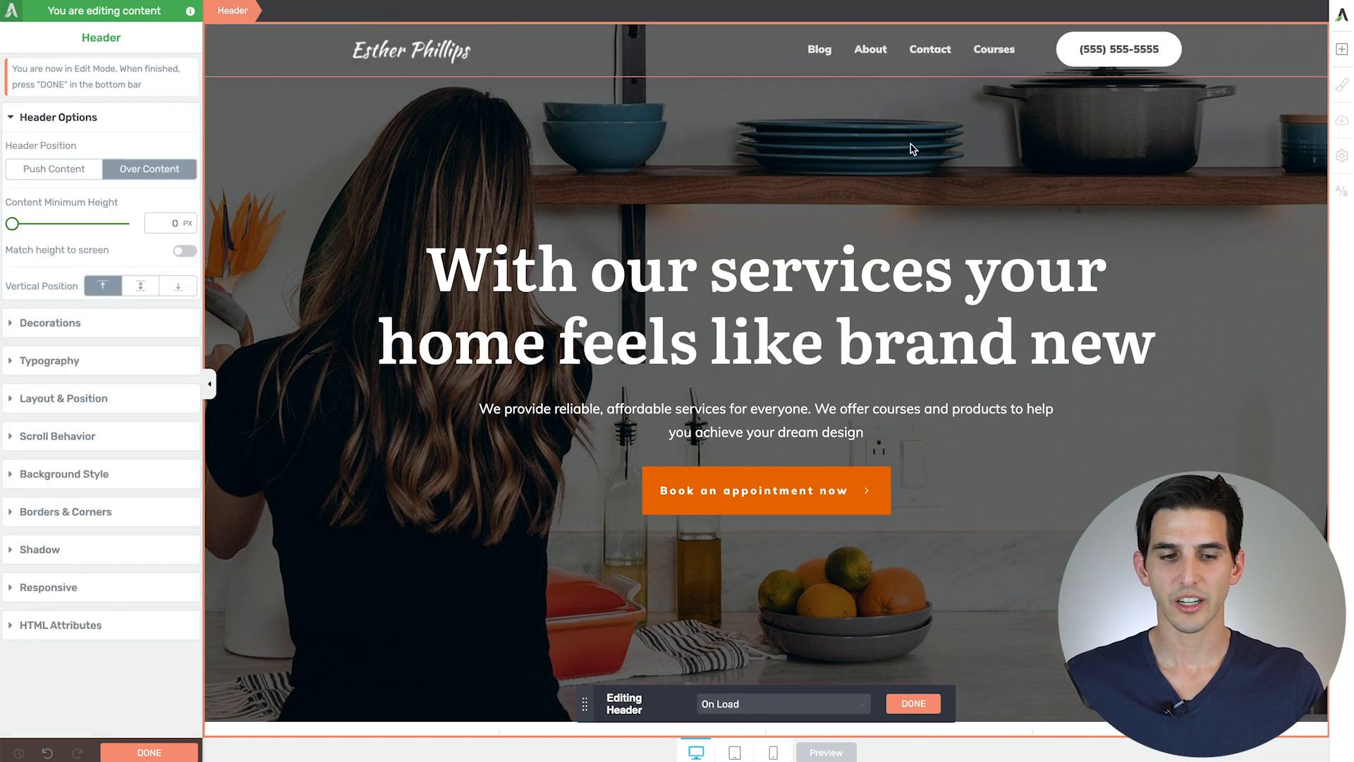
click(1065, 51)
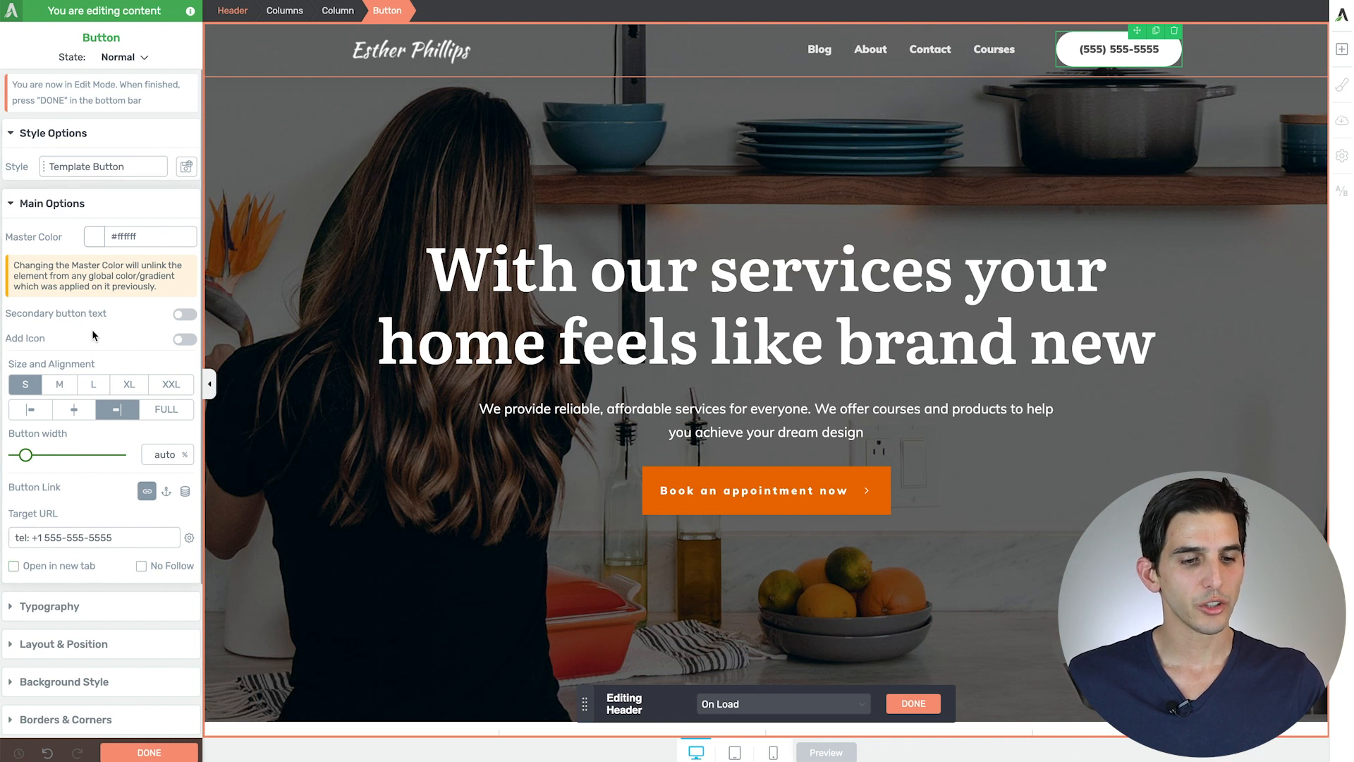
click(184, 339)
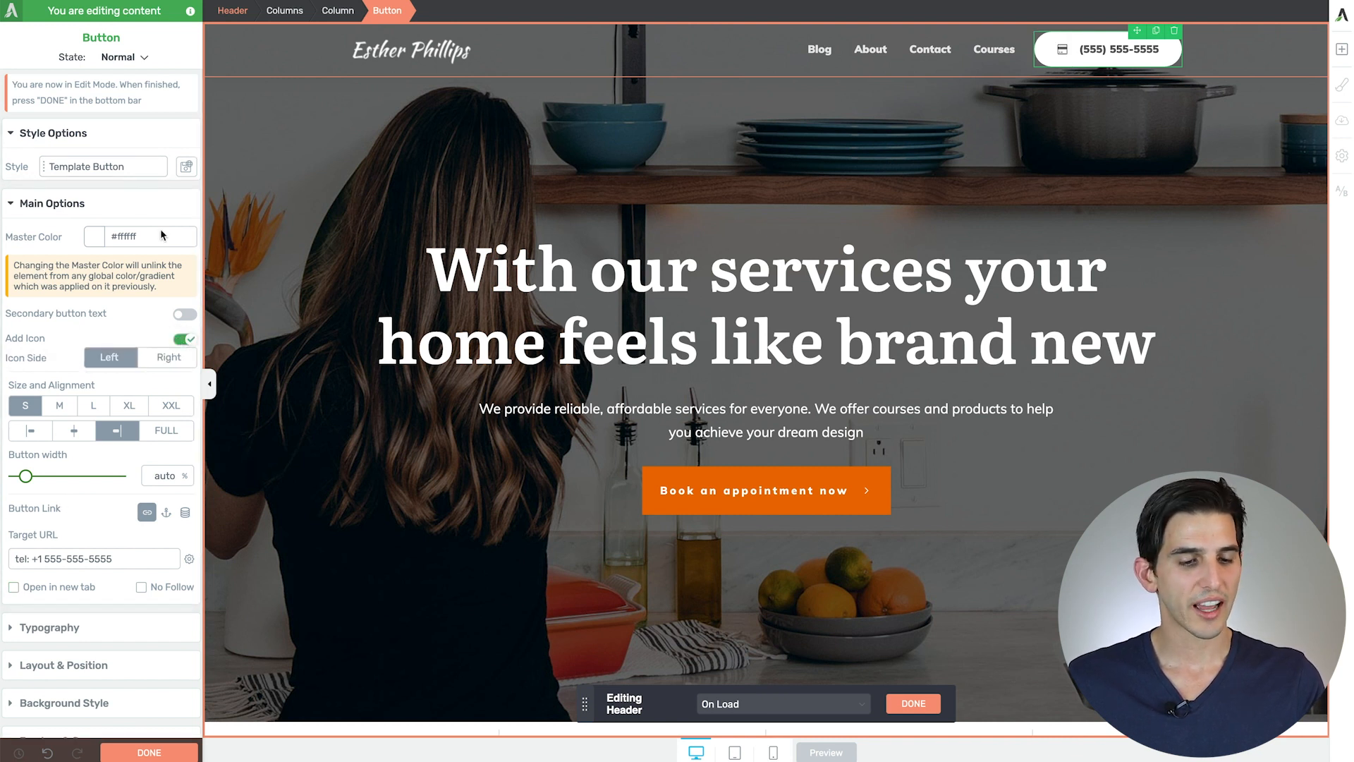
Step: Replace the On Load button's credit-card icon with the solid phone icon, searching the icon library for "phone"
click(1051, 47)
click(106, 202)
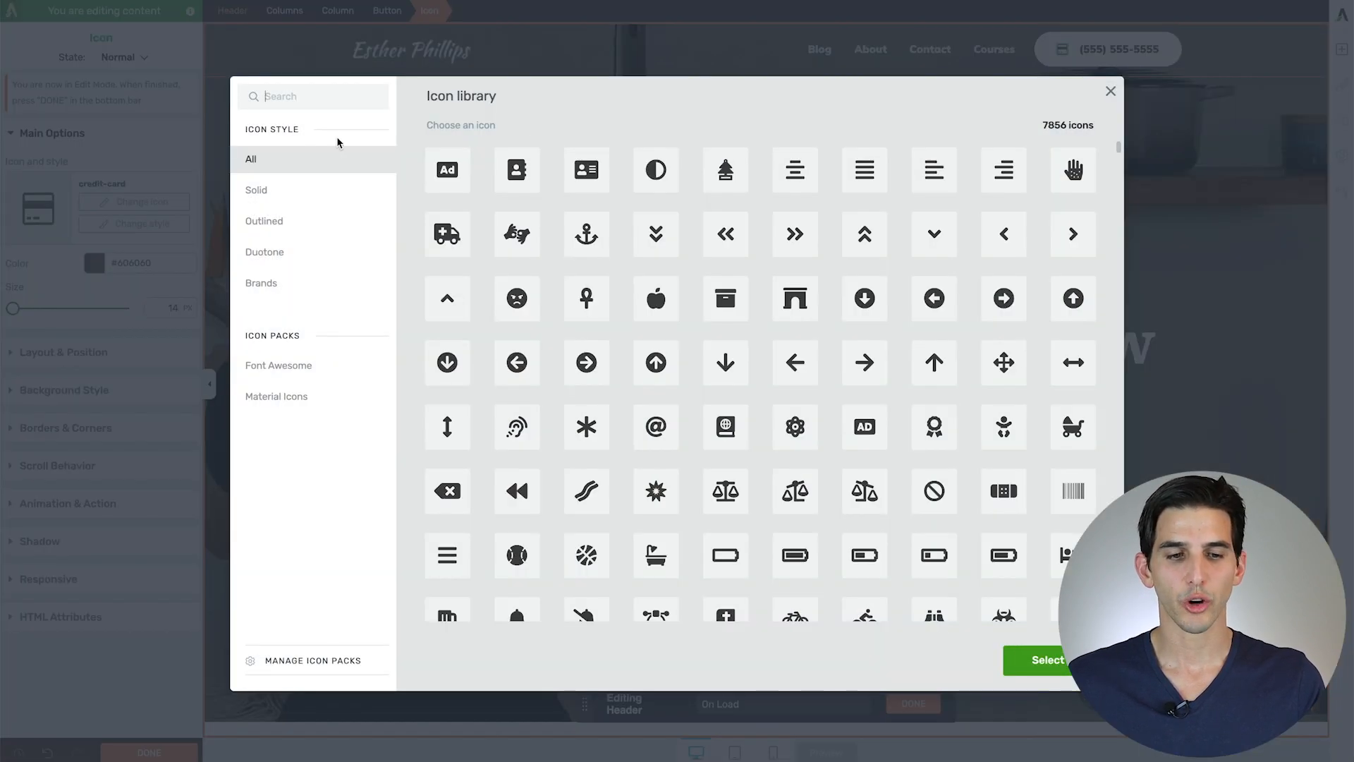
text(phone)
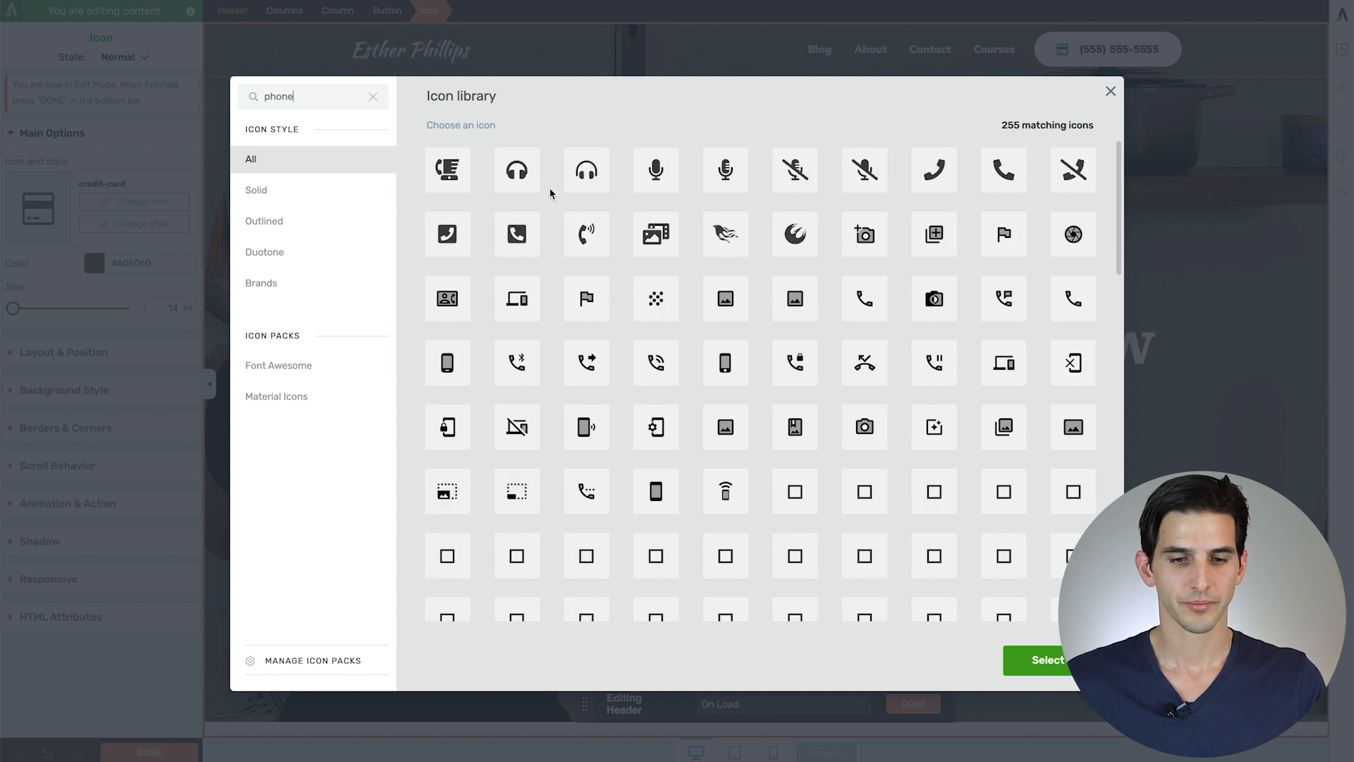
click(1004, 169)
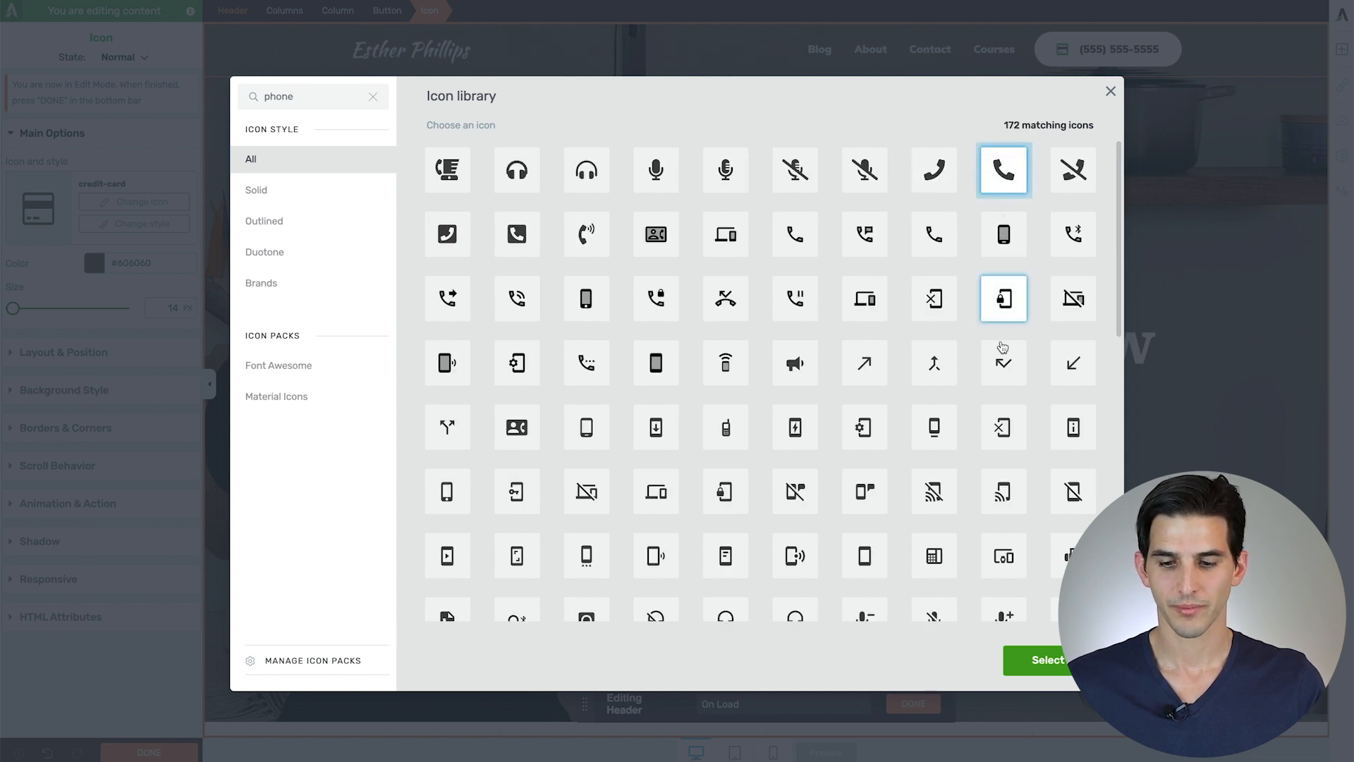
click(1051, 661)
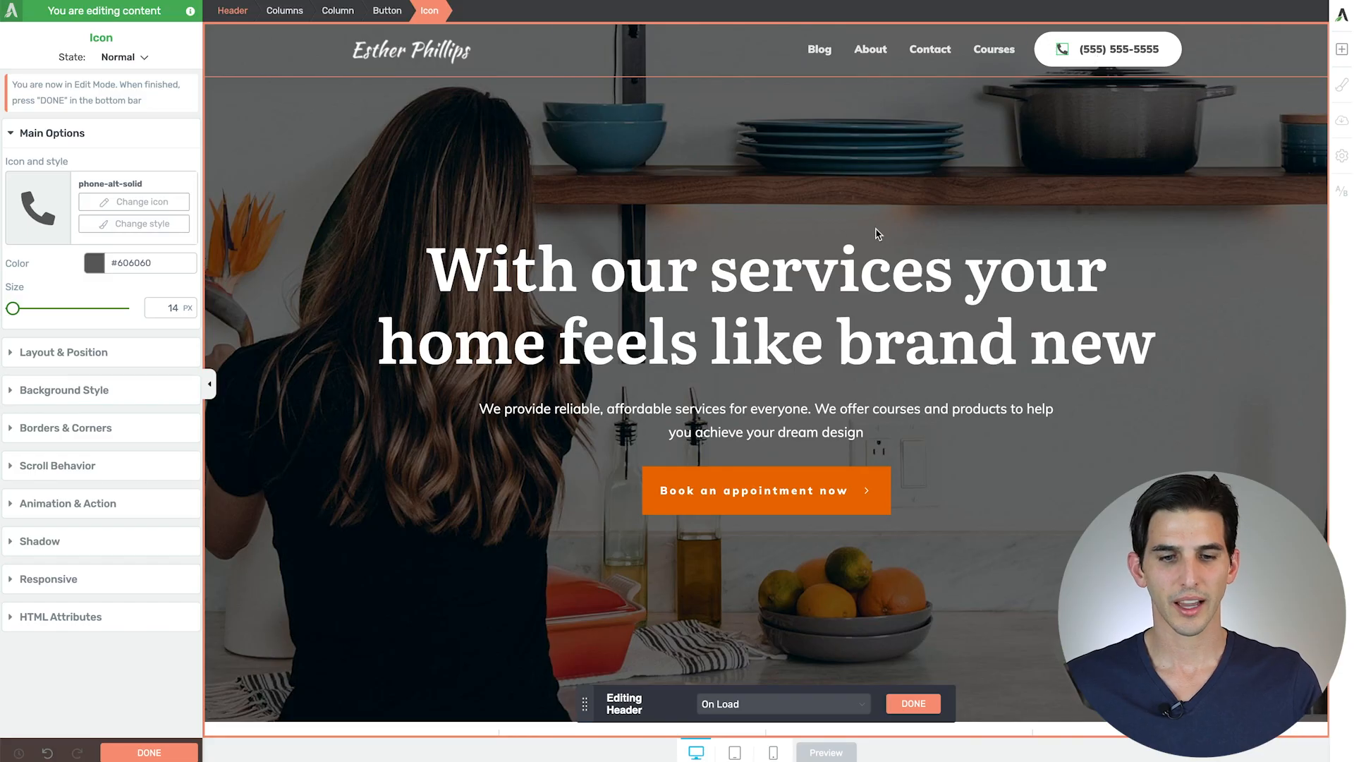
Step: Switch to the On Scroll header state and enable an icon on its phone-number button
click(782, 703)
click(790, 716)
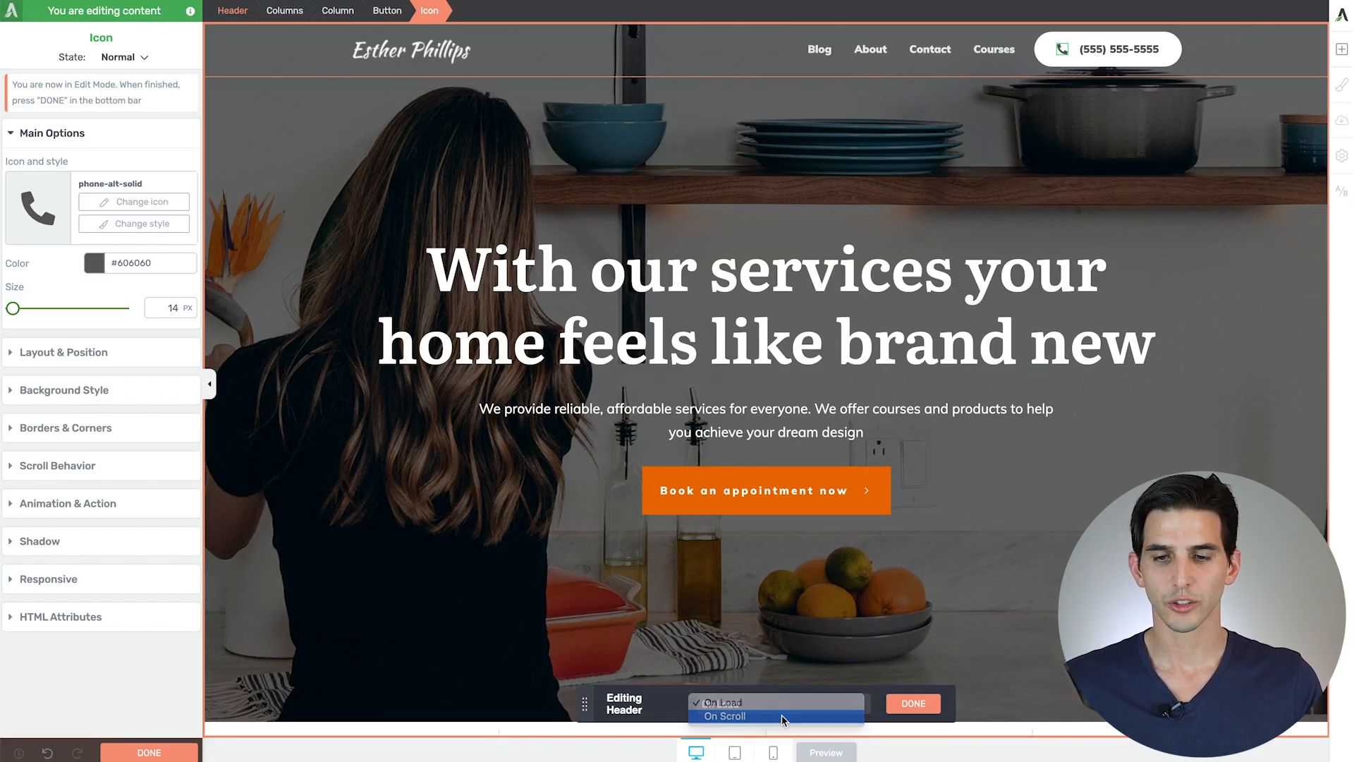
click(1077, 52)
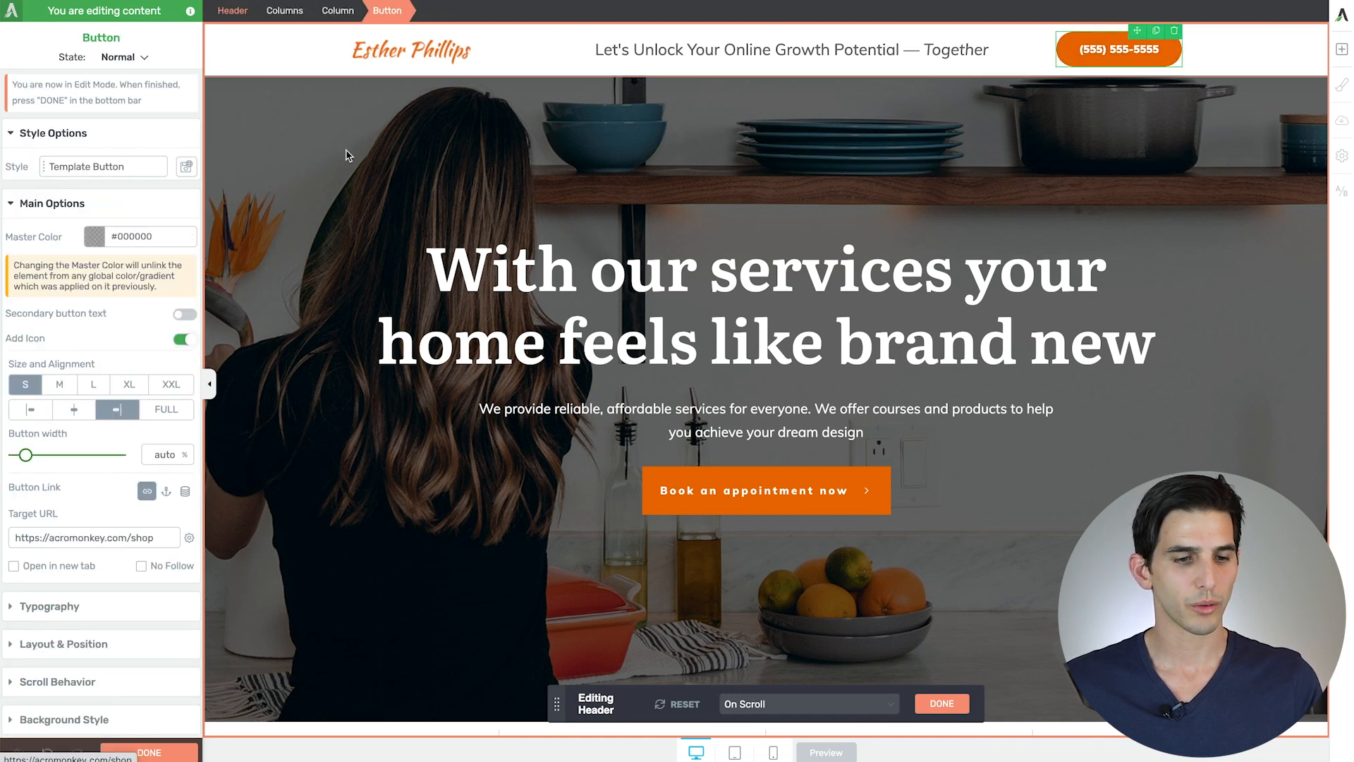
click(185, 339)
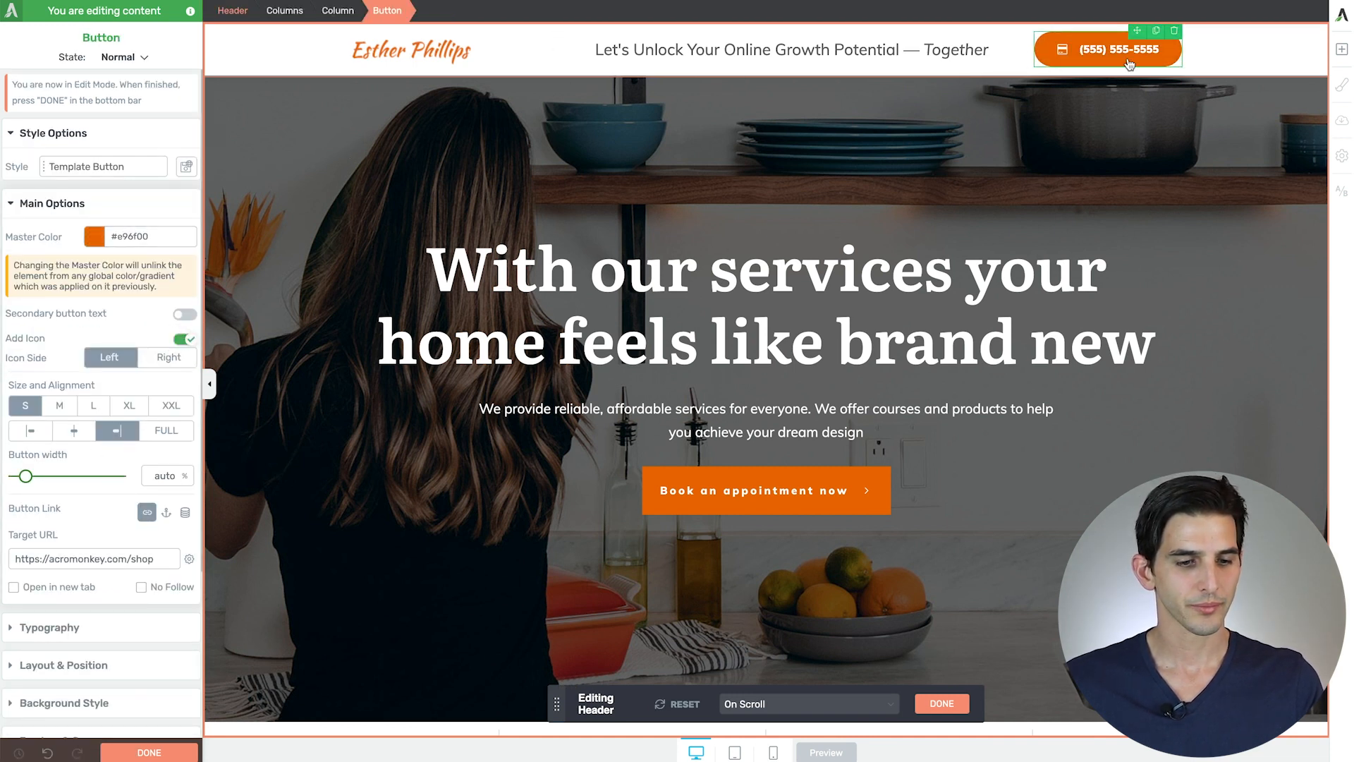
Step: Change the On Scroll button's icon to the solid phone icon, searching the icon library for "phone"
click(1064, 56)
click(156, 201)
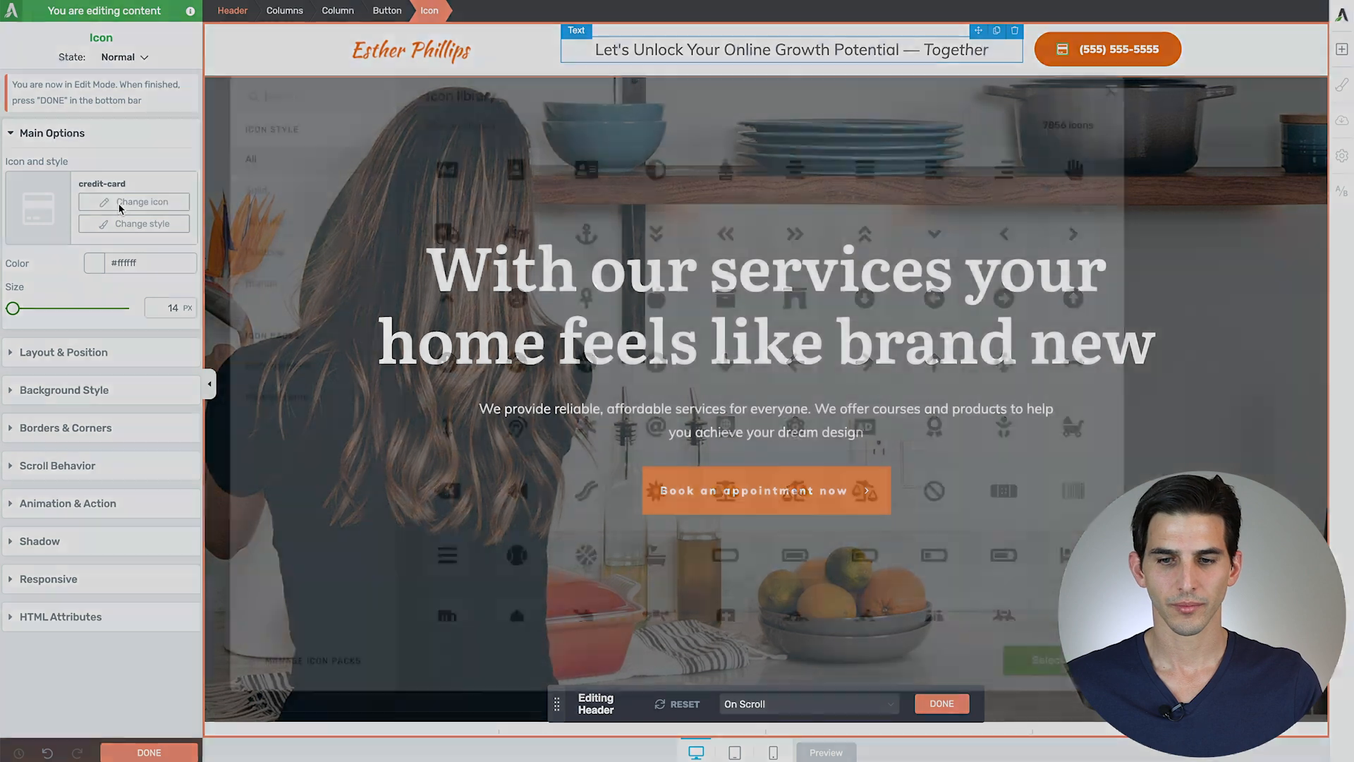
text(phone)
click(1004, 173)
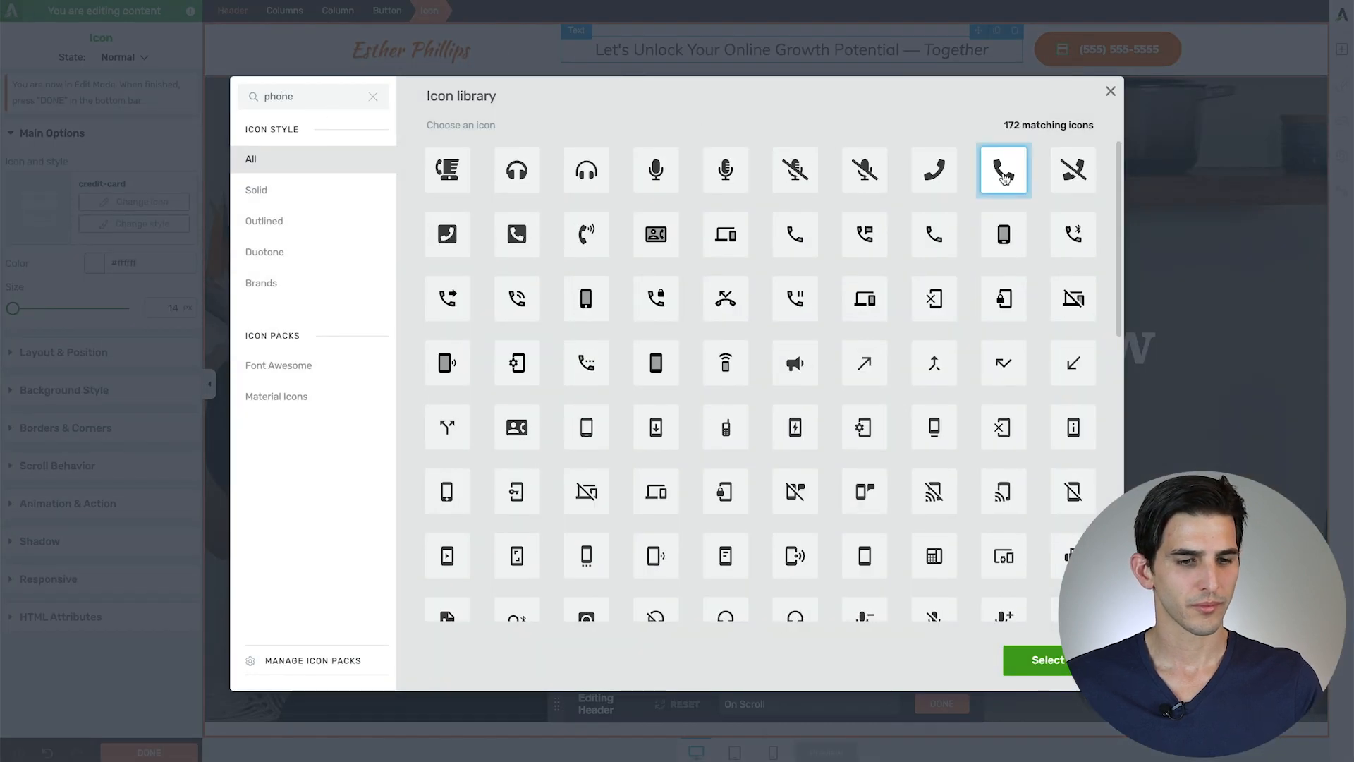
click(1037, 661)
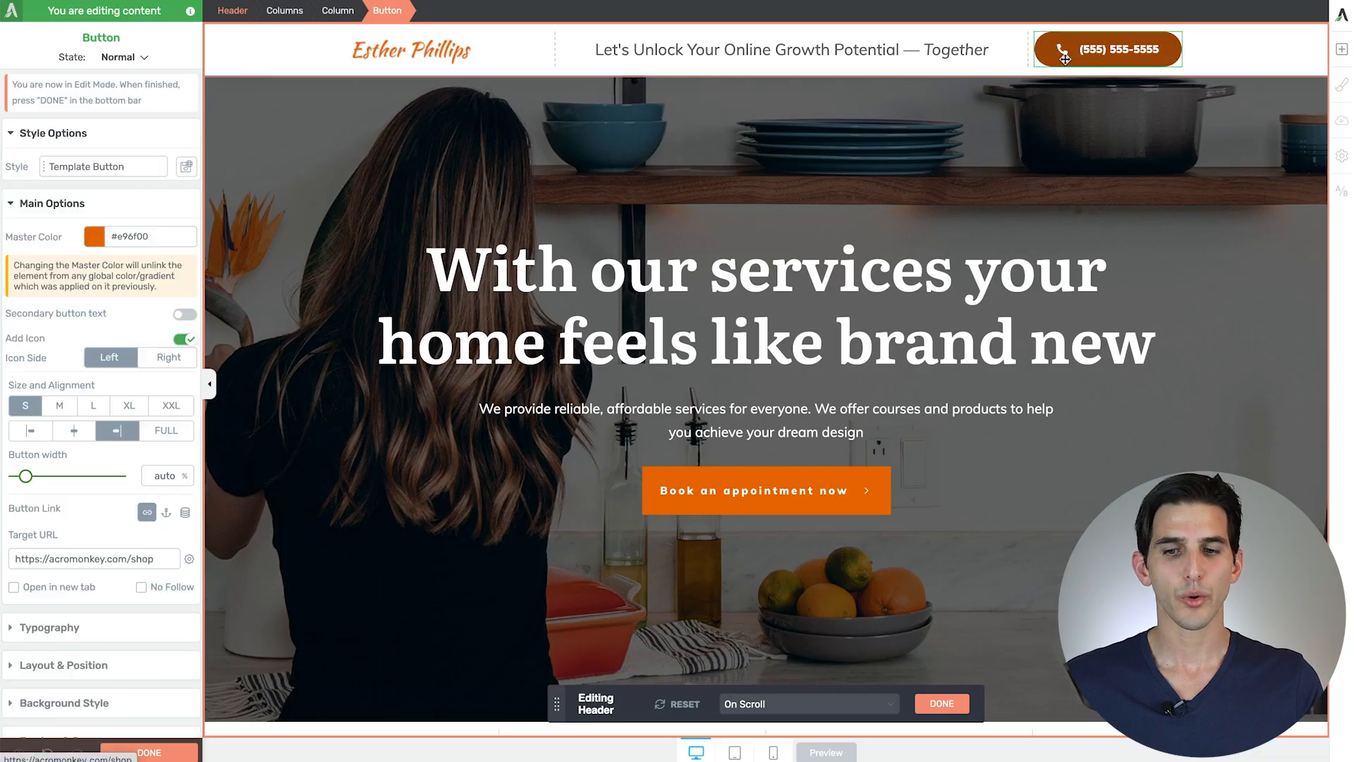
Step: Replace the On Scroll button's target URL with a "tel:" link containing the country code and phone number
triple_click(73, 558)
text(tel: +1 555-555-555)
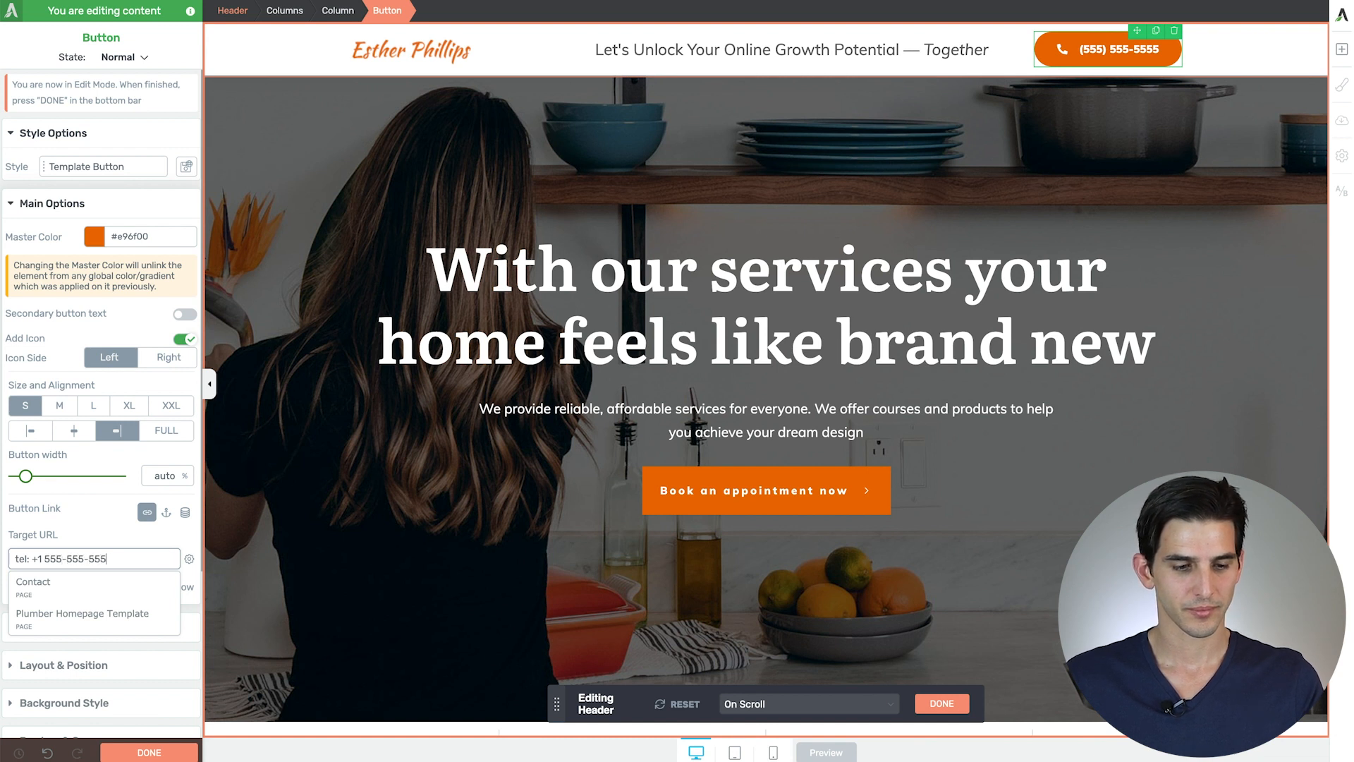
click(82, 542)
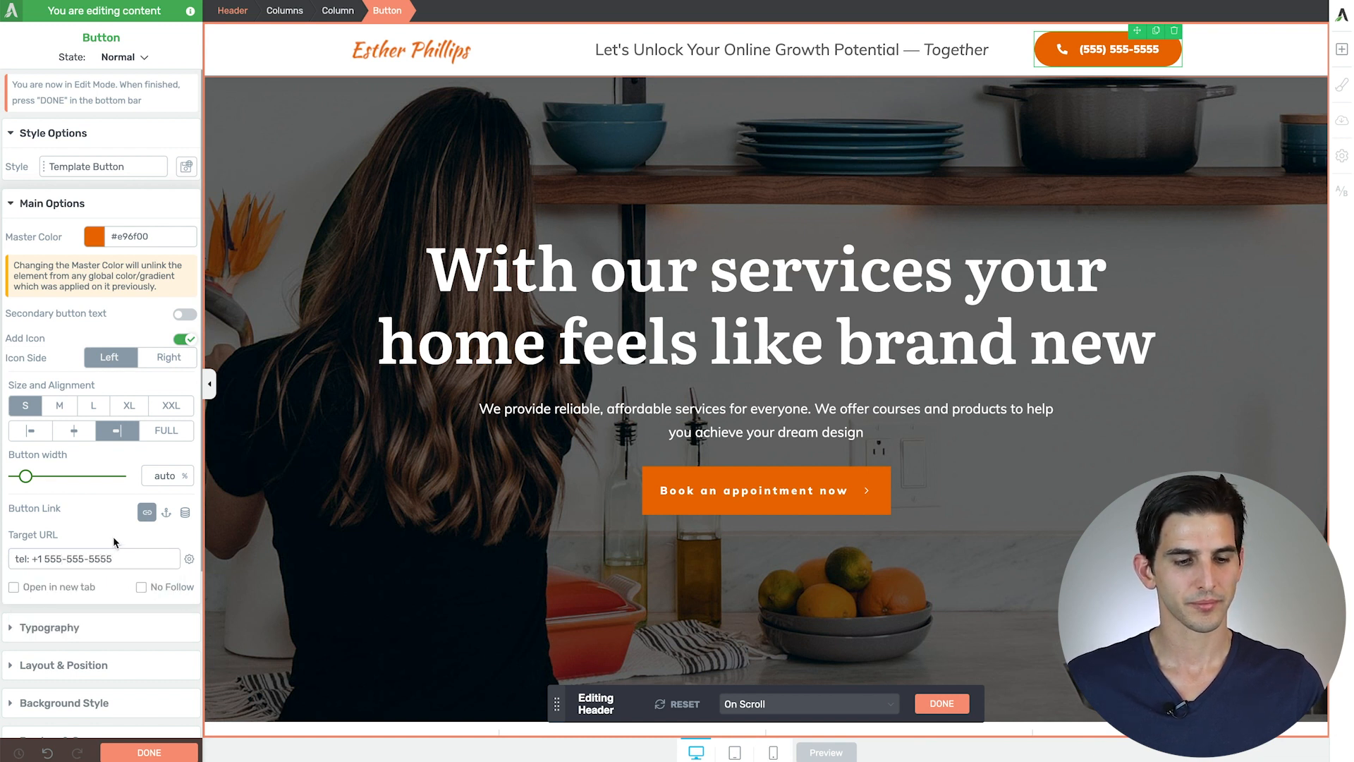
Step: Switch to the tablet layout and set the header text's font size to 16 px
click(736, 753)
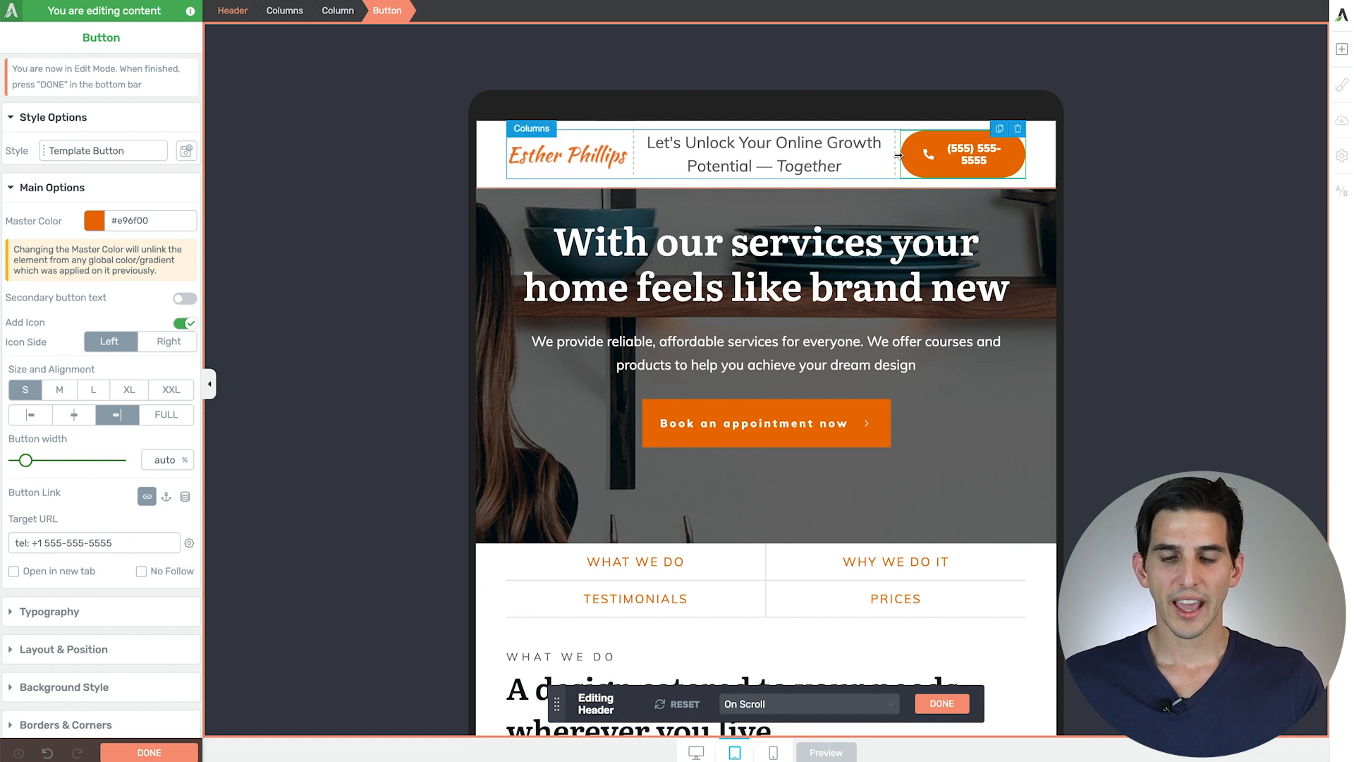
click(962, 157)
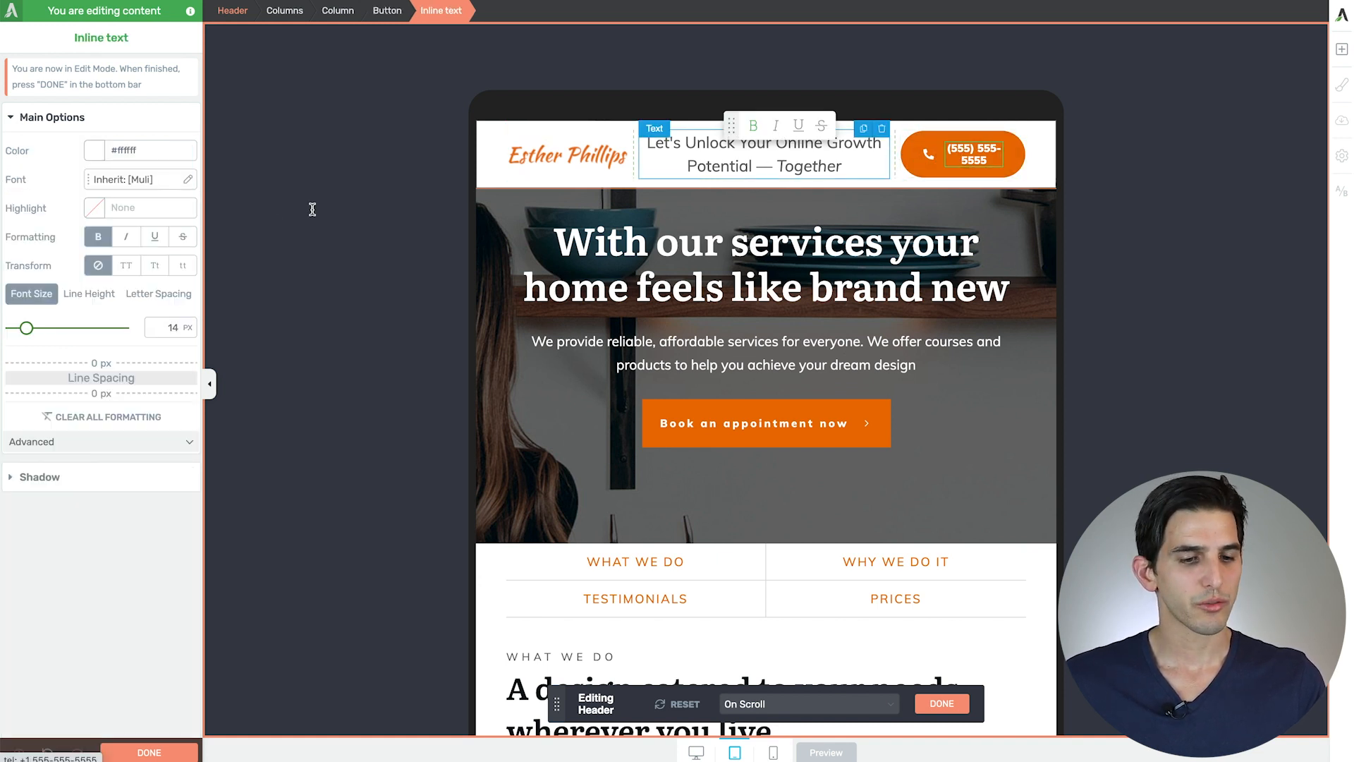
drag(30, 331, 28, 334)
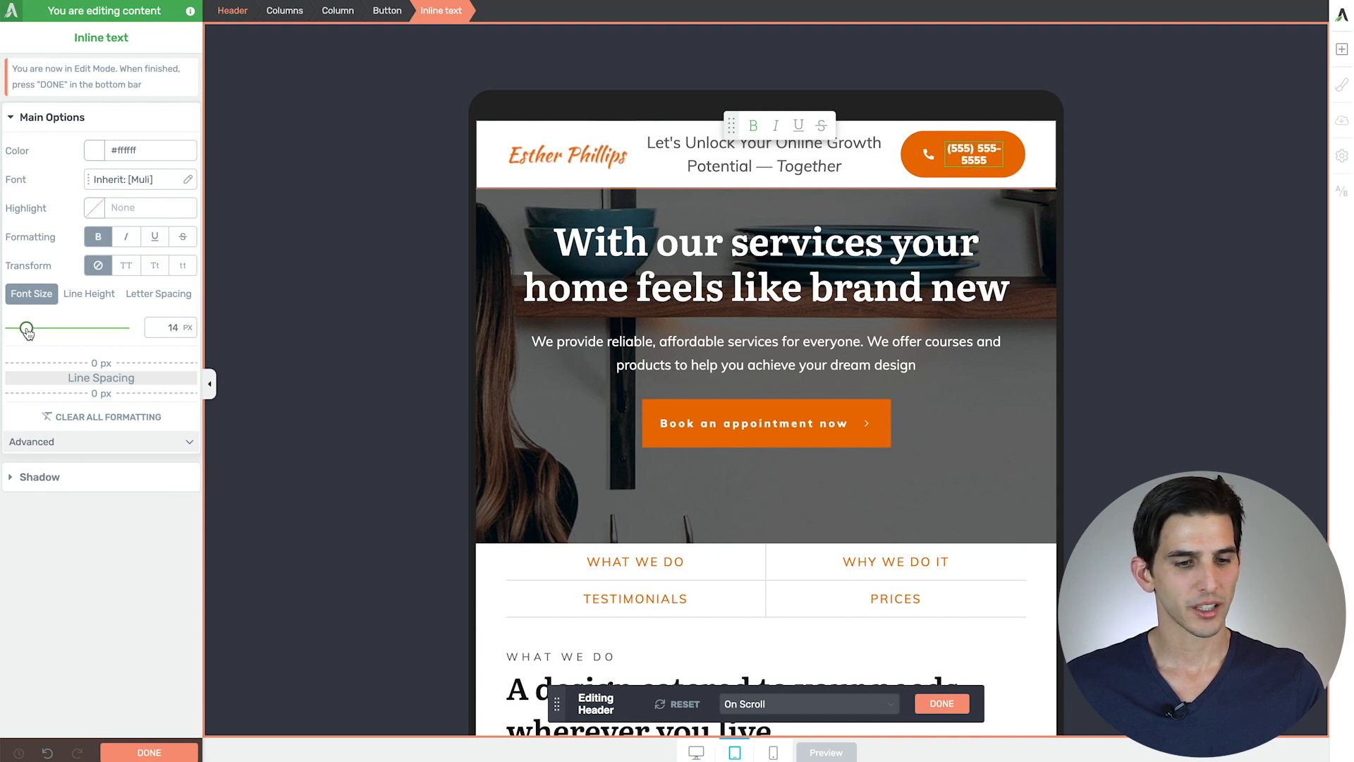
click(774, 168)
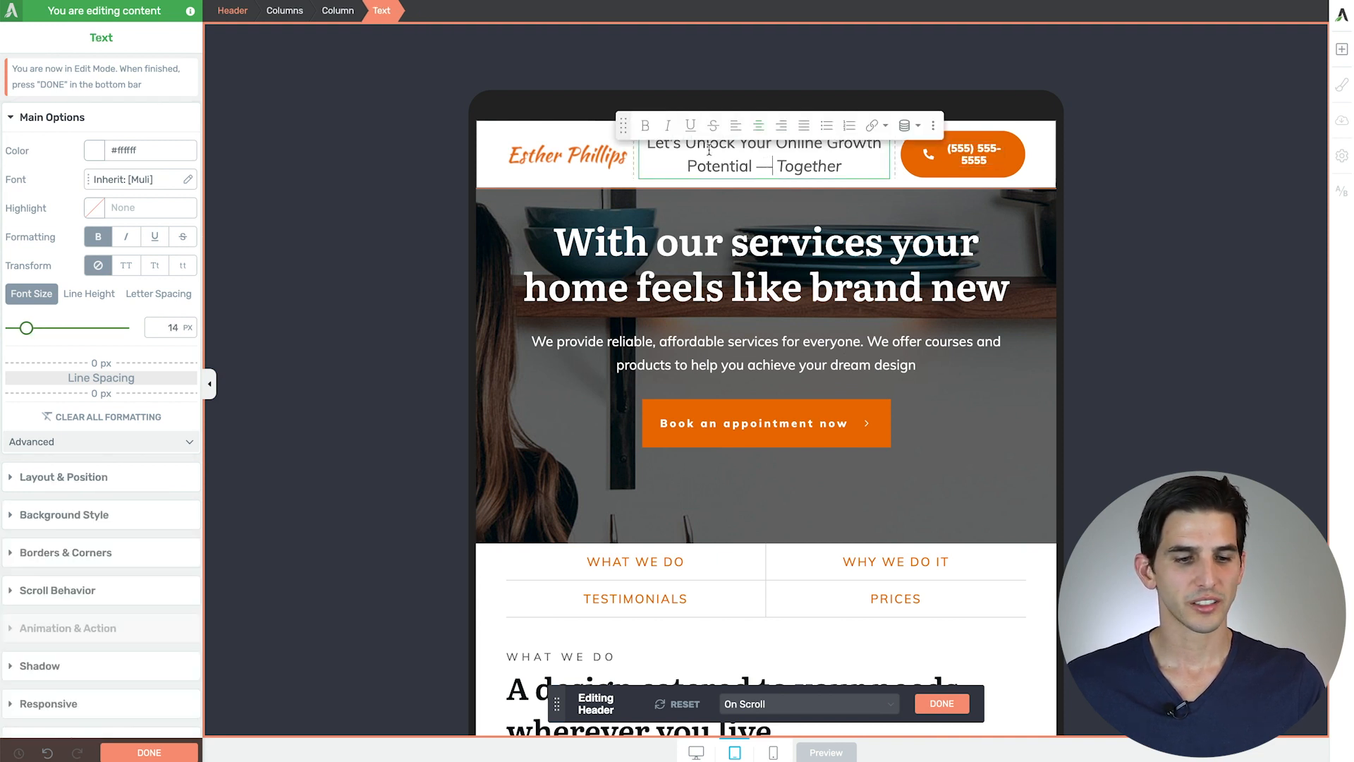
drag(26, 328, 29, 329)
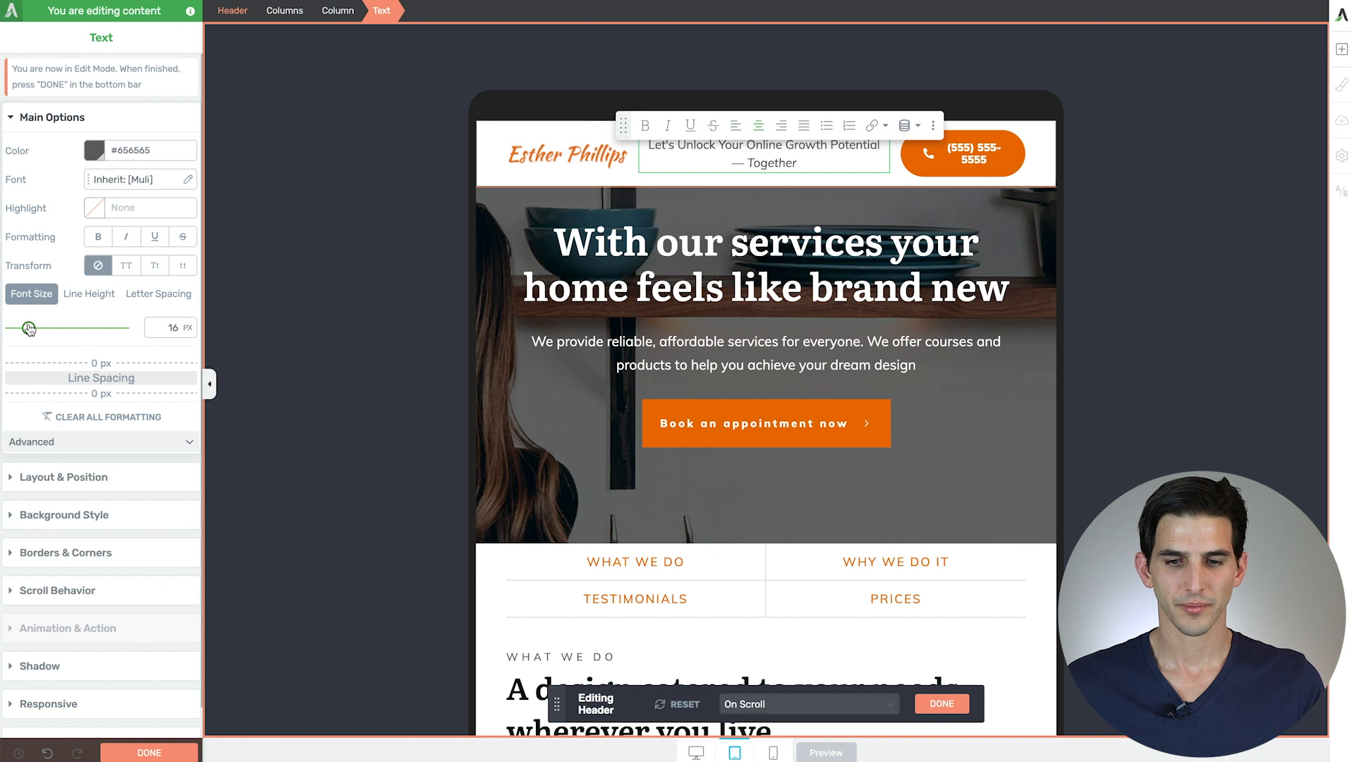
Step: Resize the text and button columns in the tablet header and set the columns' gutter width to 0 px
mouse_move(892, 150)
mouse_down()
mouse_move(856, 151)
mouse_move(868, 152)
mouse_up()
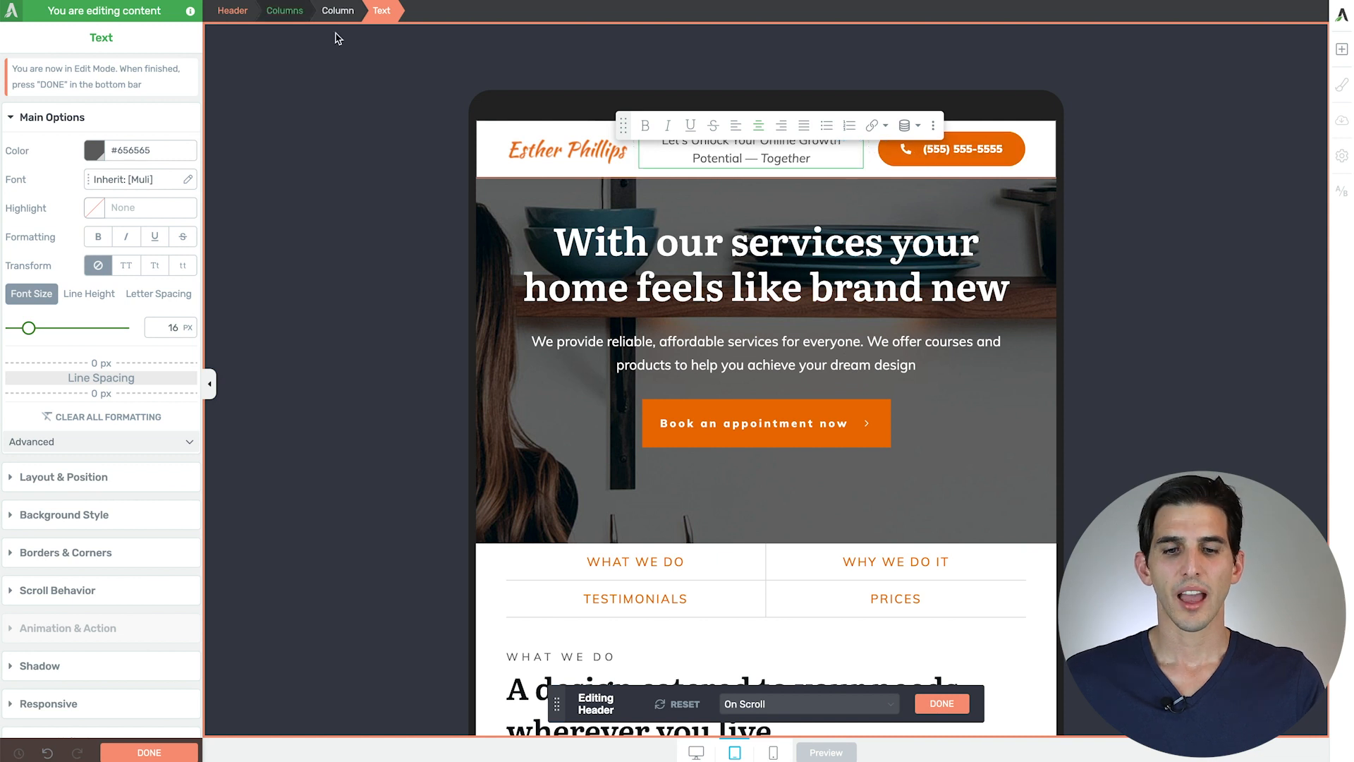
click(293, 12)
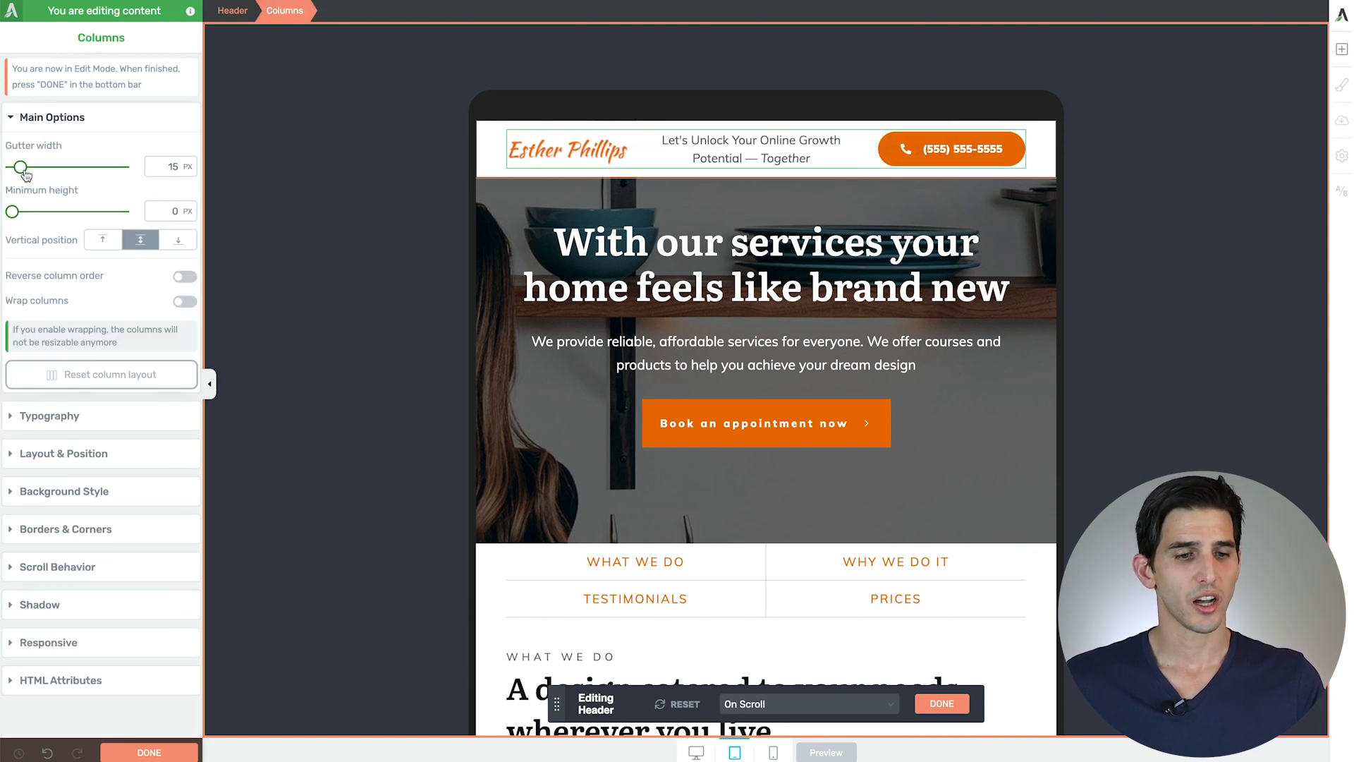
drag(21, 168, 5, 167)
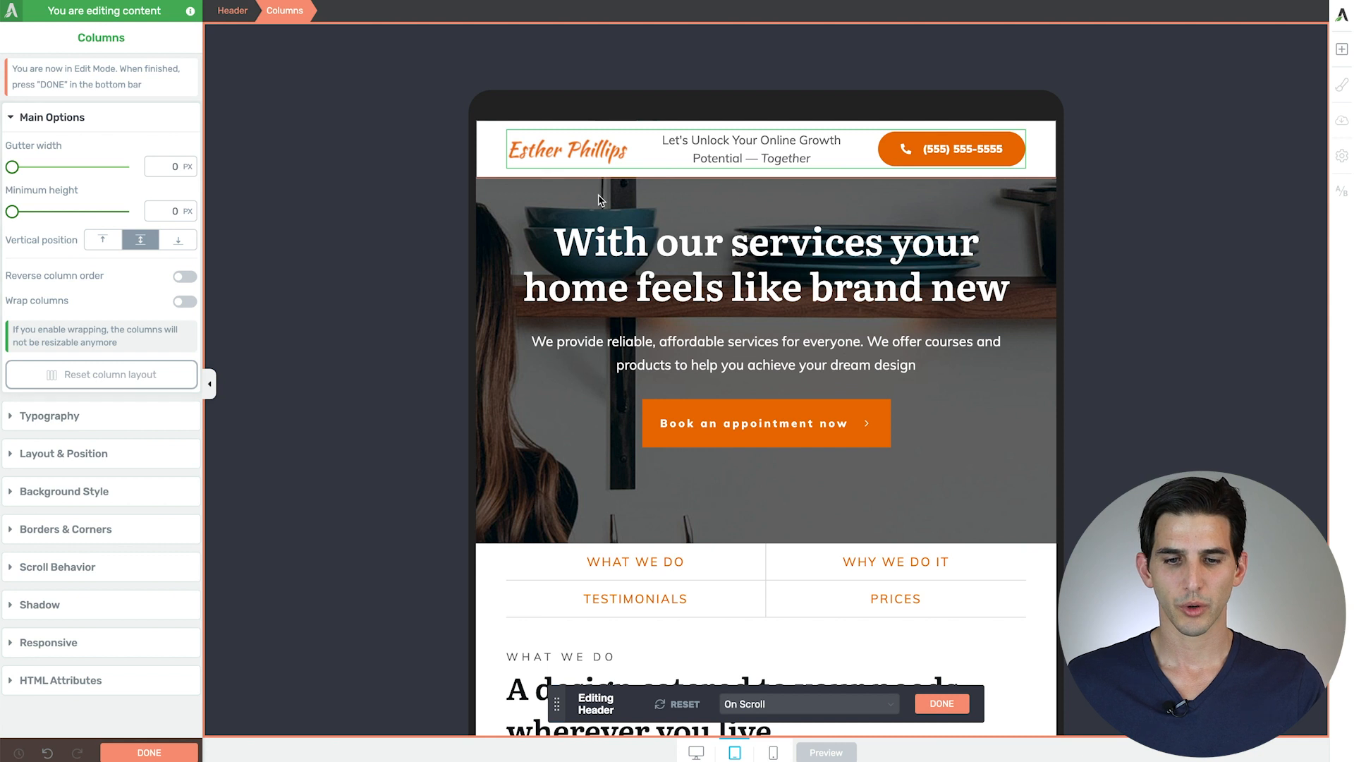
drag(856, 146, 872, 148)
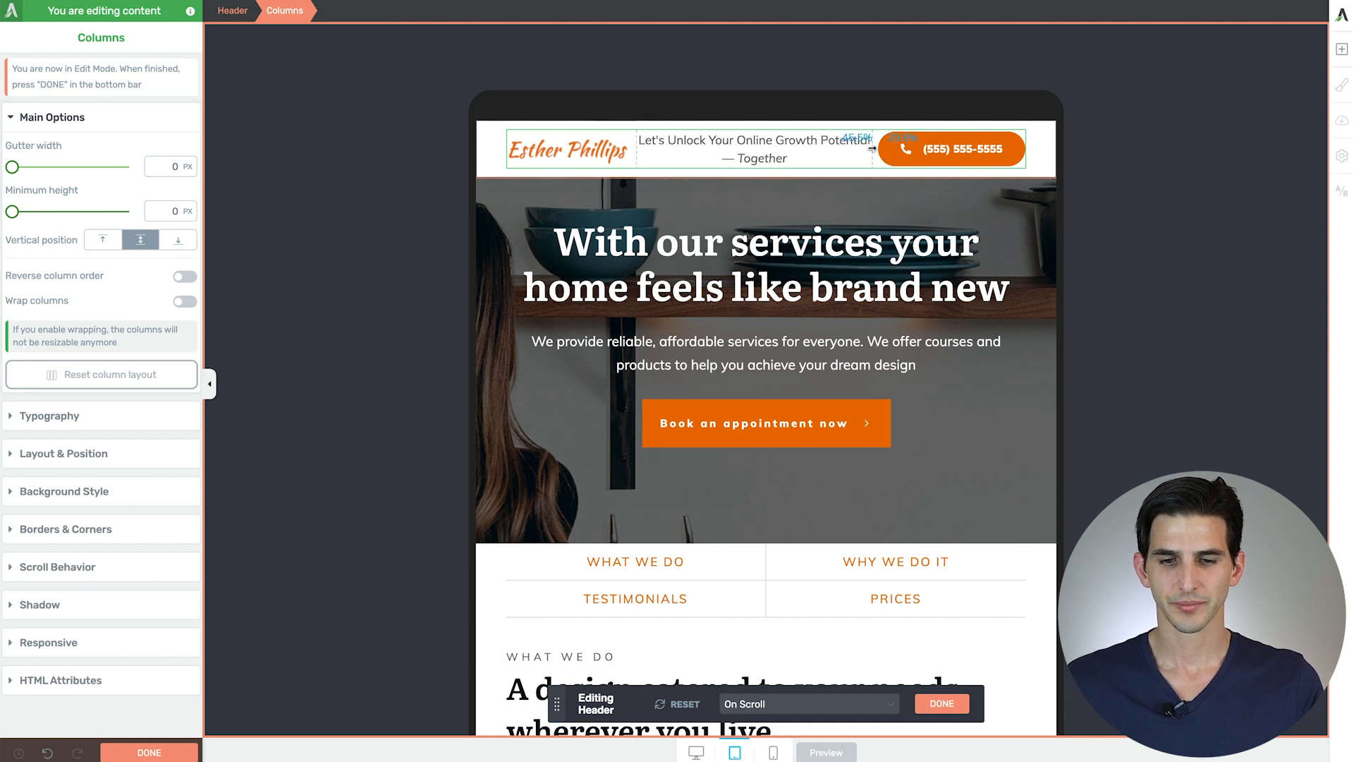
Step: Switch to the mobile layout and hide the header text on phones, keeping it visible on desktop and tablet only
click(773, 753)
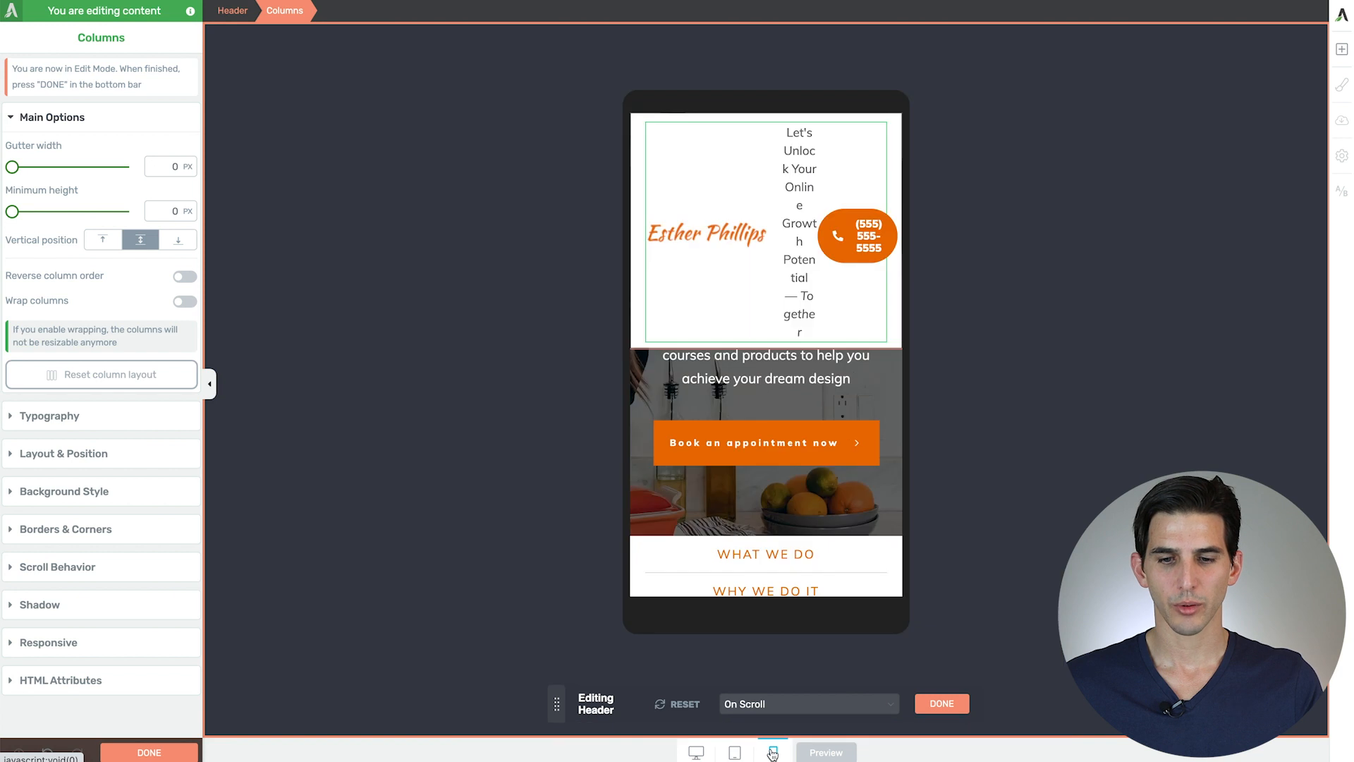
click(799, 187)
scroll(85, 522, down, 1)
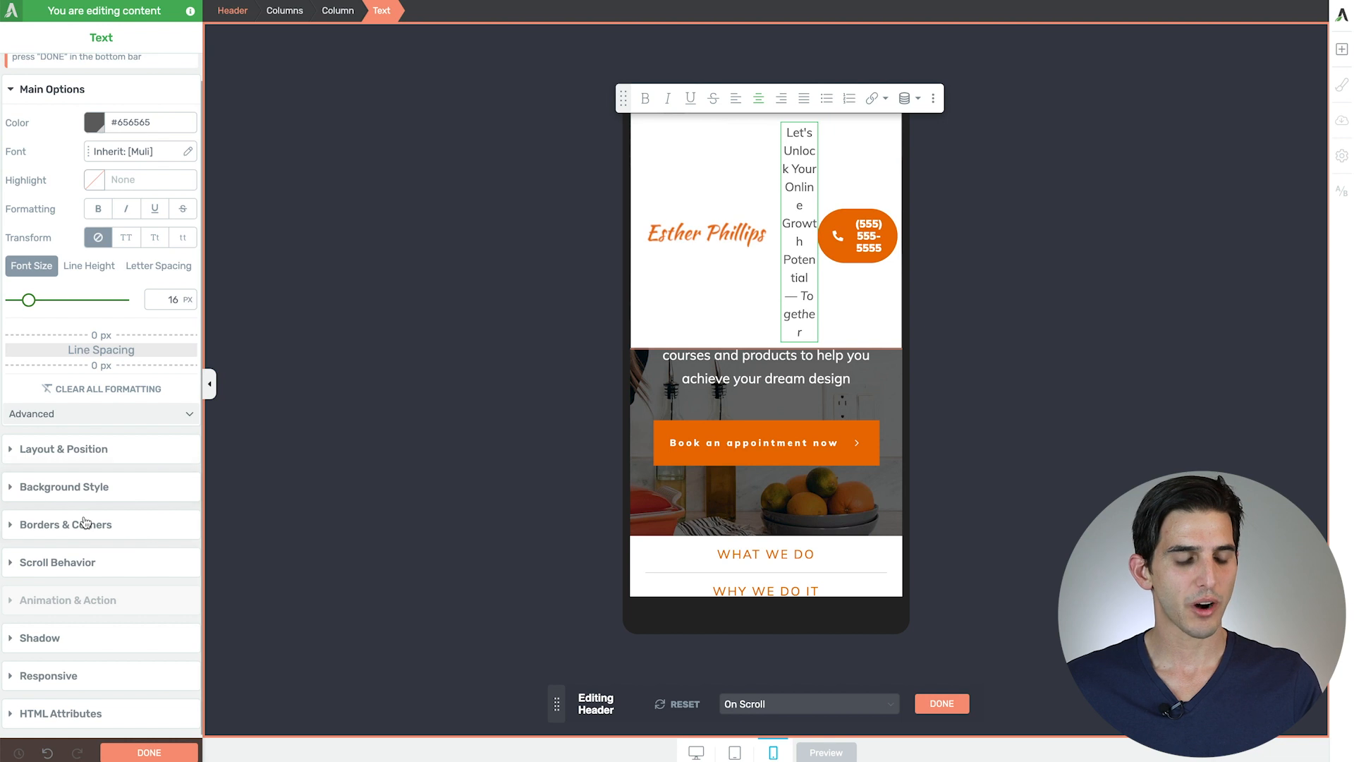
click(48, 681)
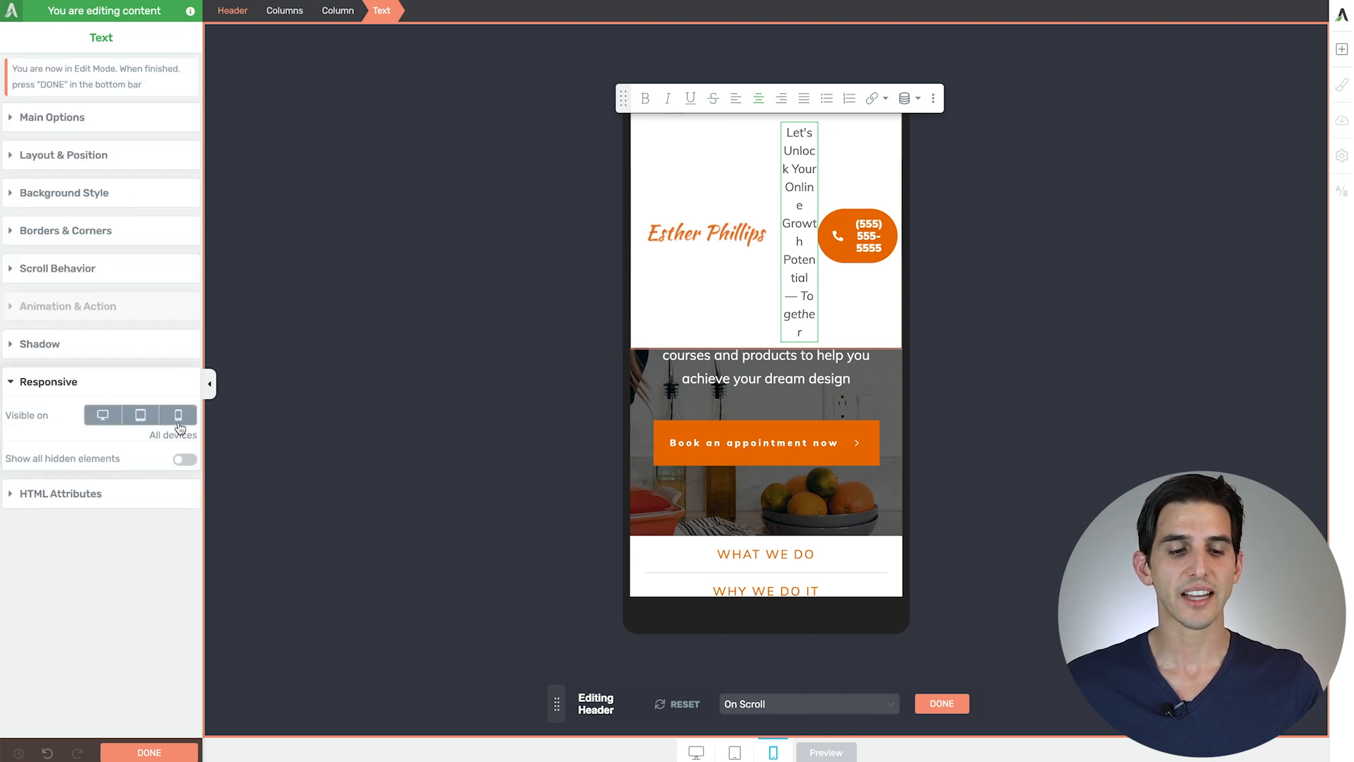
click(178, 423)
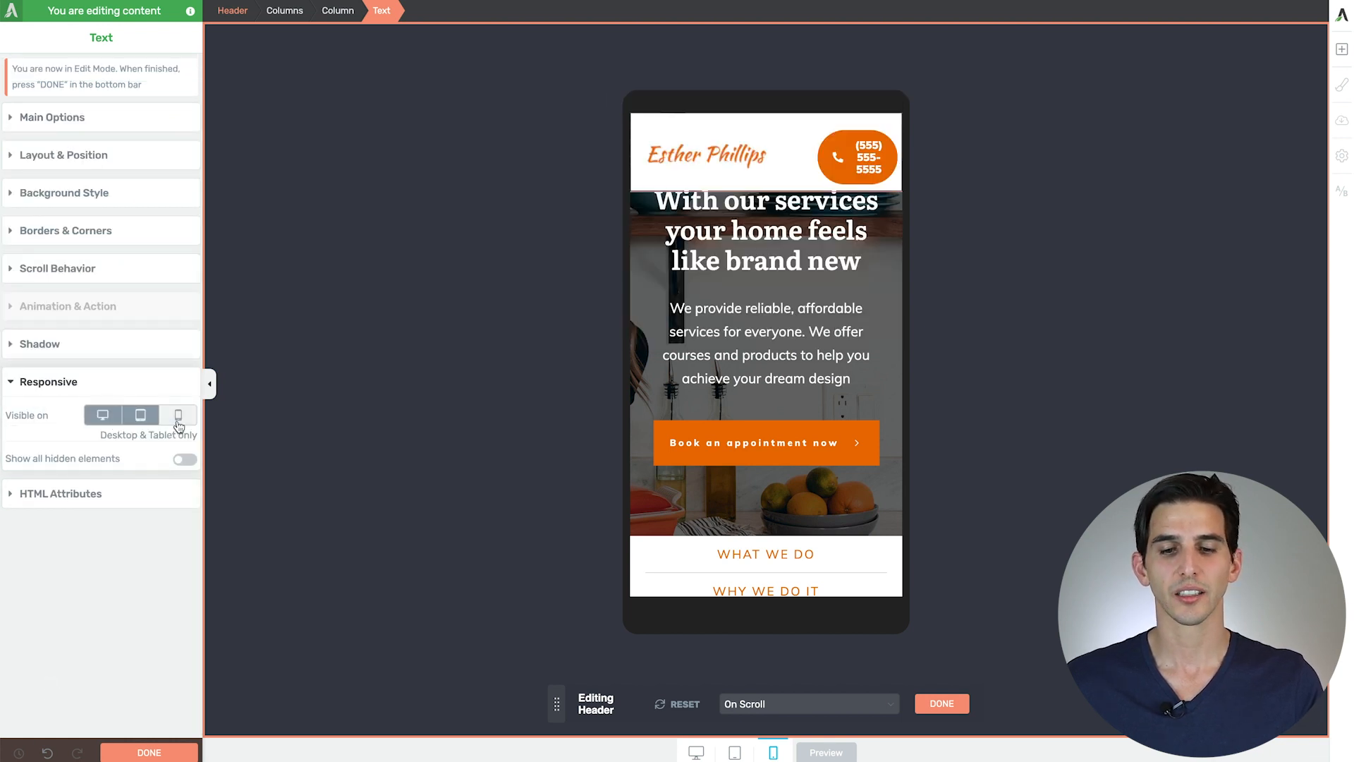
Step: Set the empty middle column's width to 16 in the mobile header and adjust its boundary with the logo column
click(799, 155)
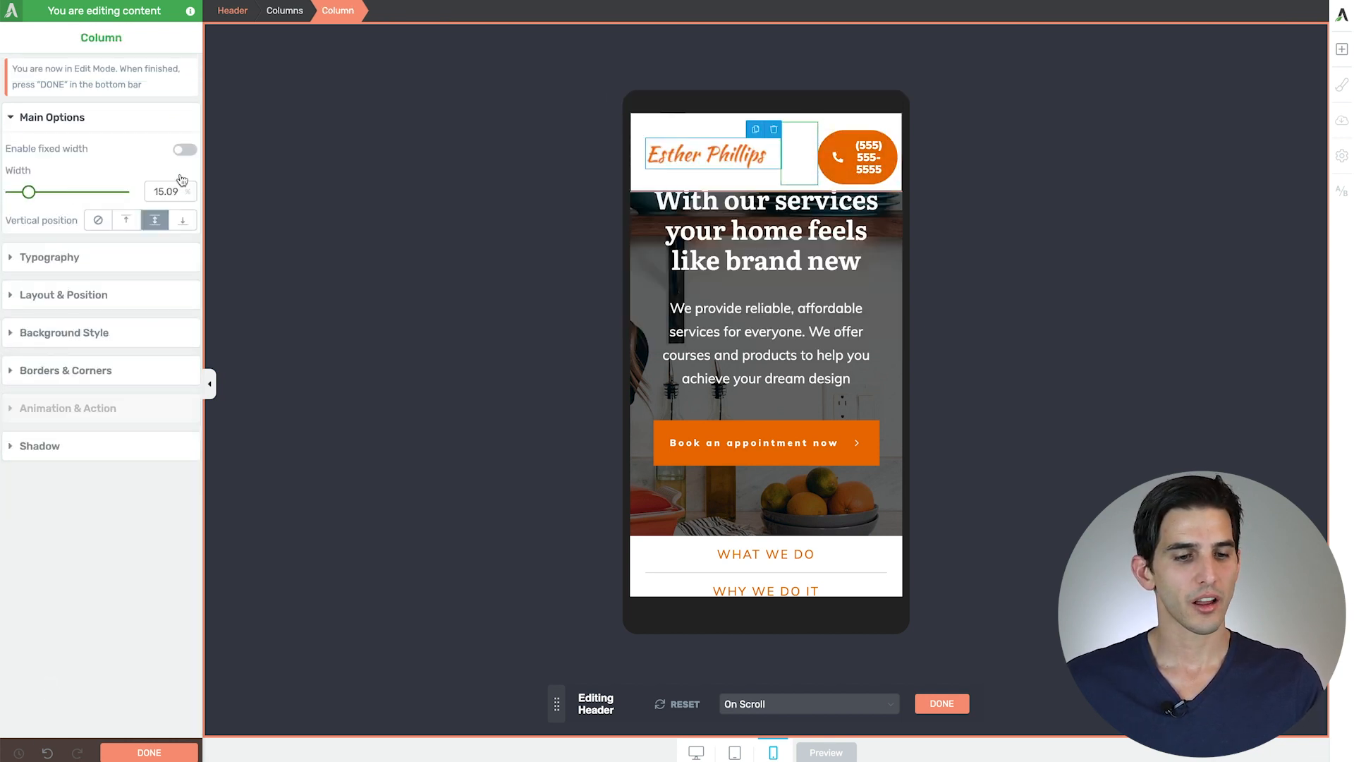
click(29, 192)
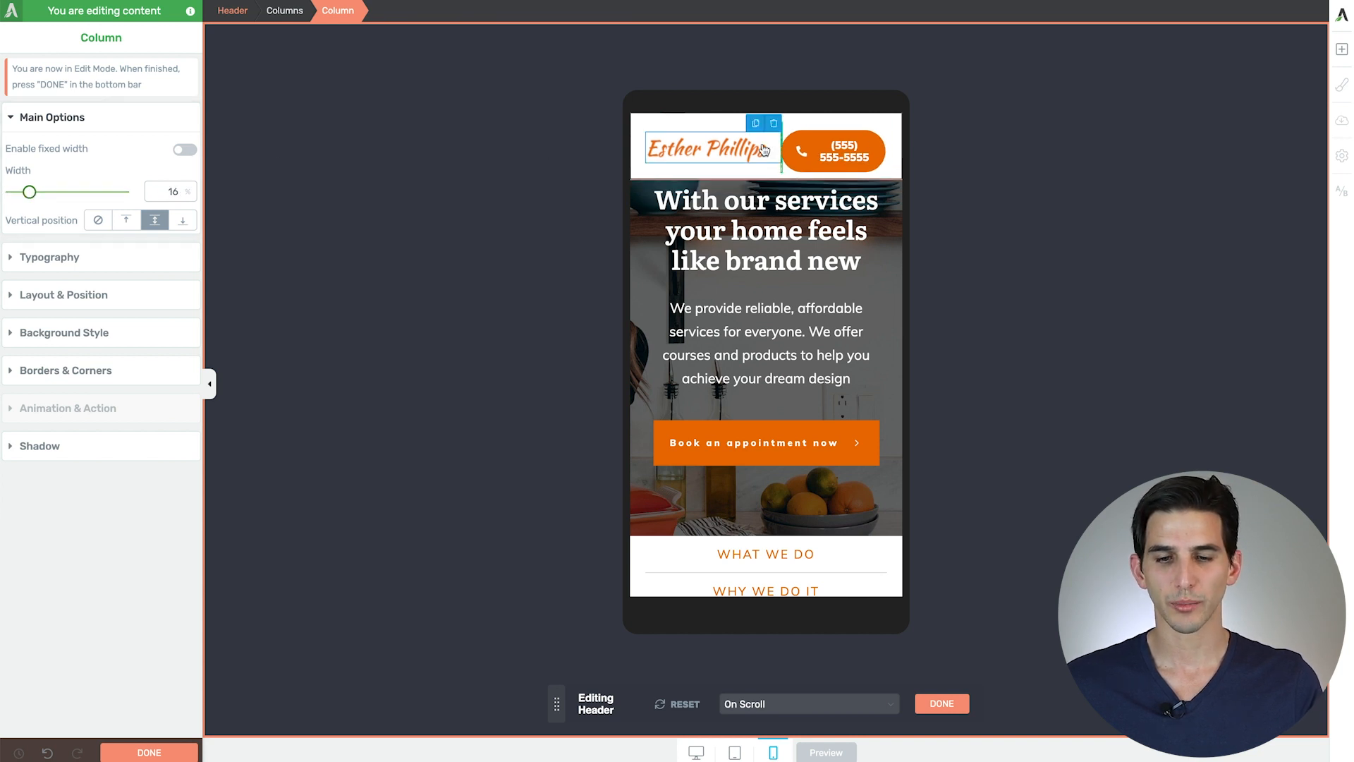
drag(780, 150, 788, 150)
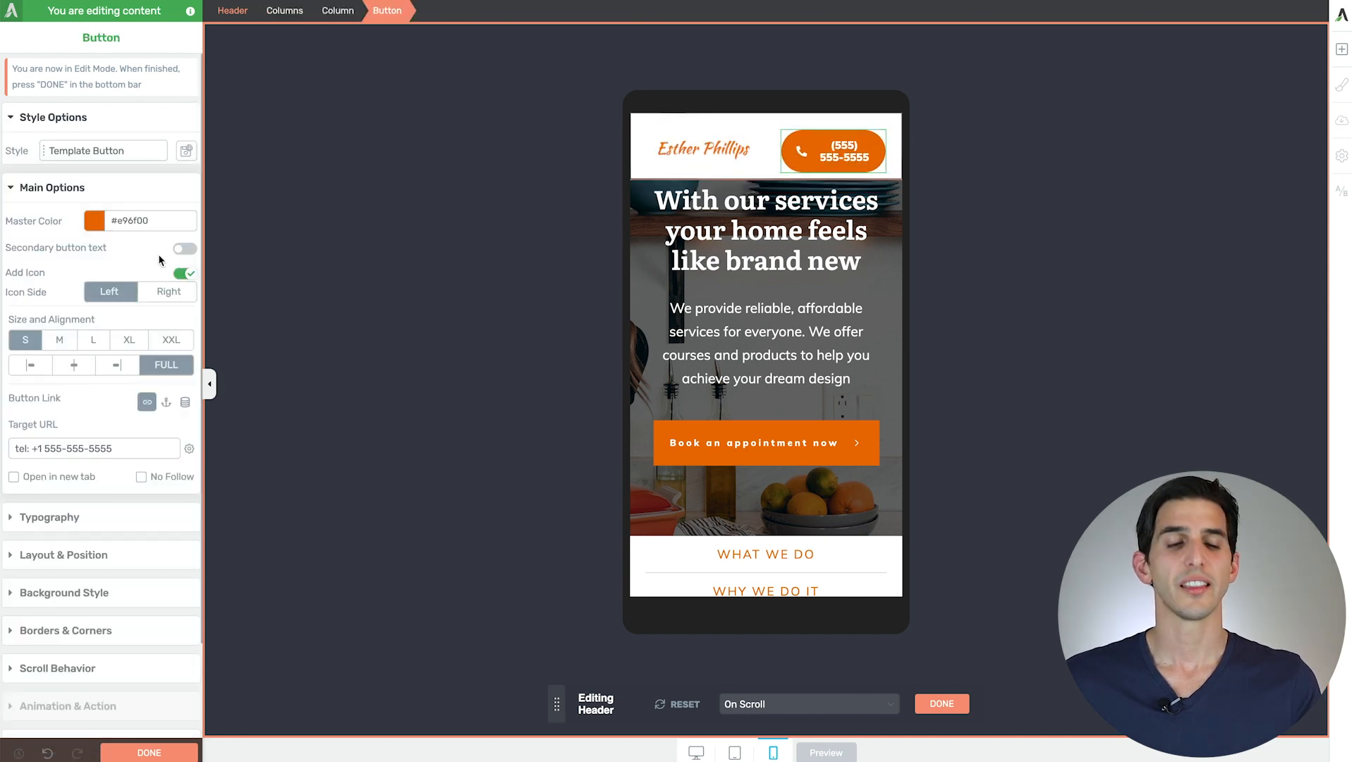
Step: Clear the phone button's top margin in the mobile header
click(55, 555)
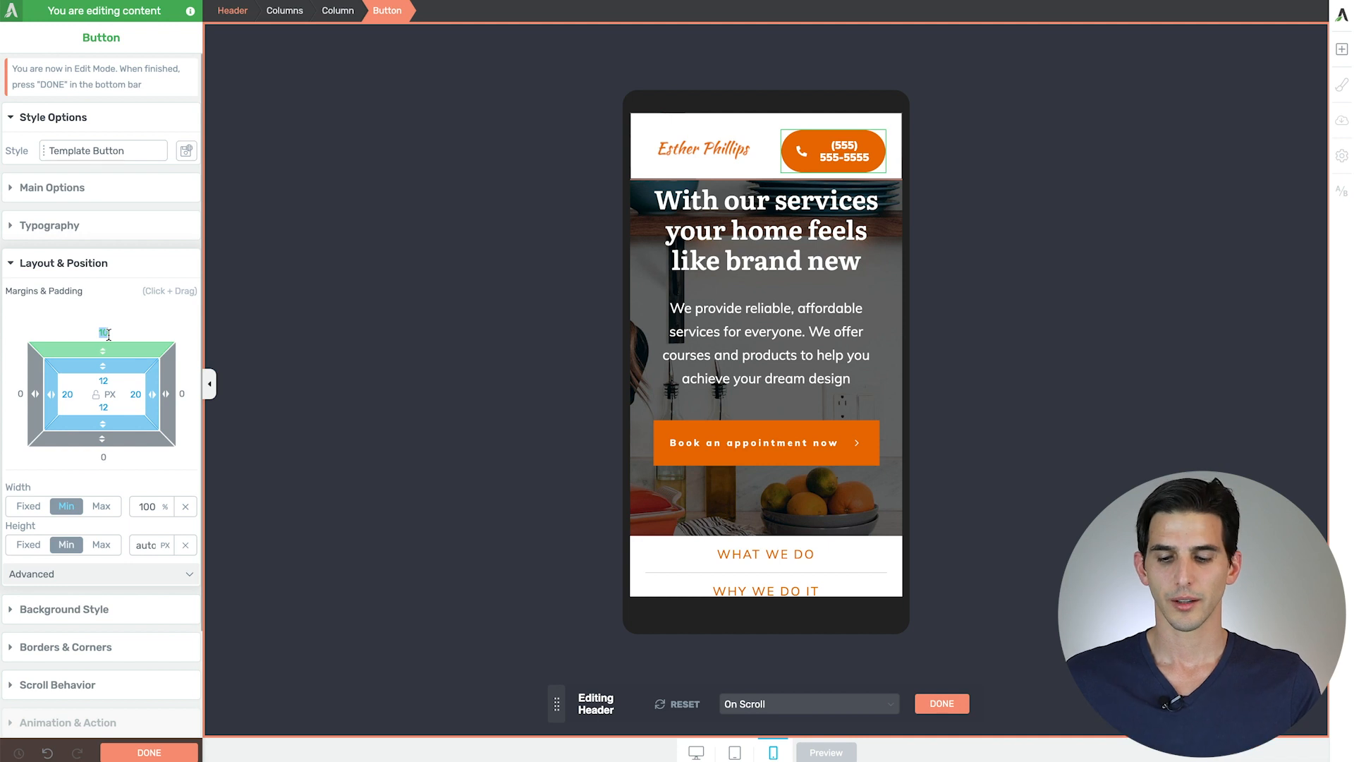
key(BackSpace)
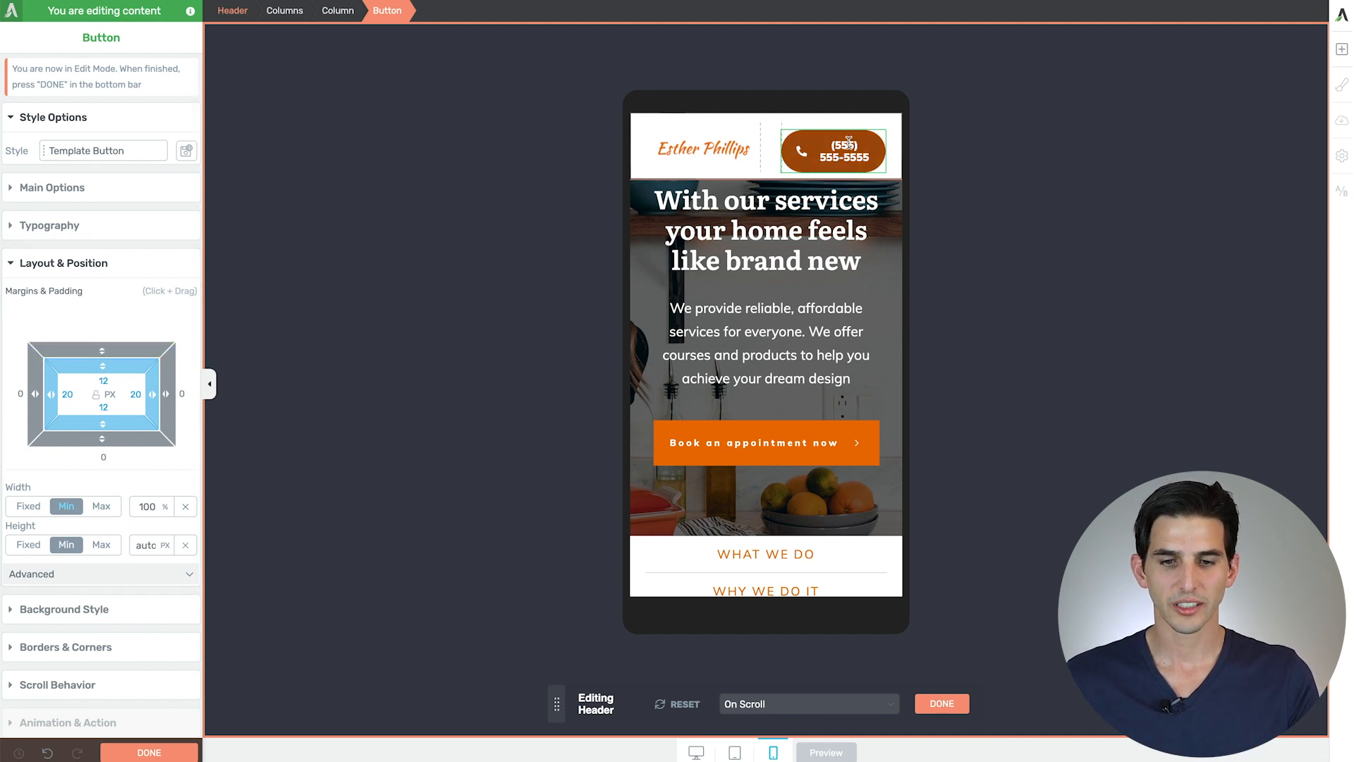
Step: Set the mobile On Scroll header's top and bottom padding to 15 px
click(683, 156)
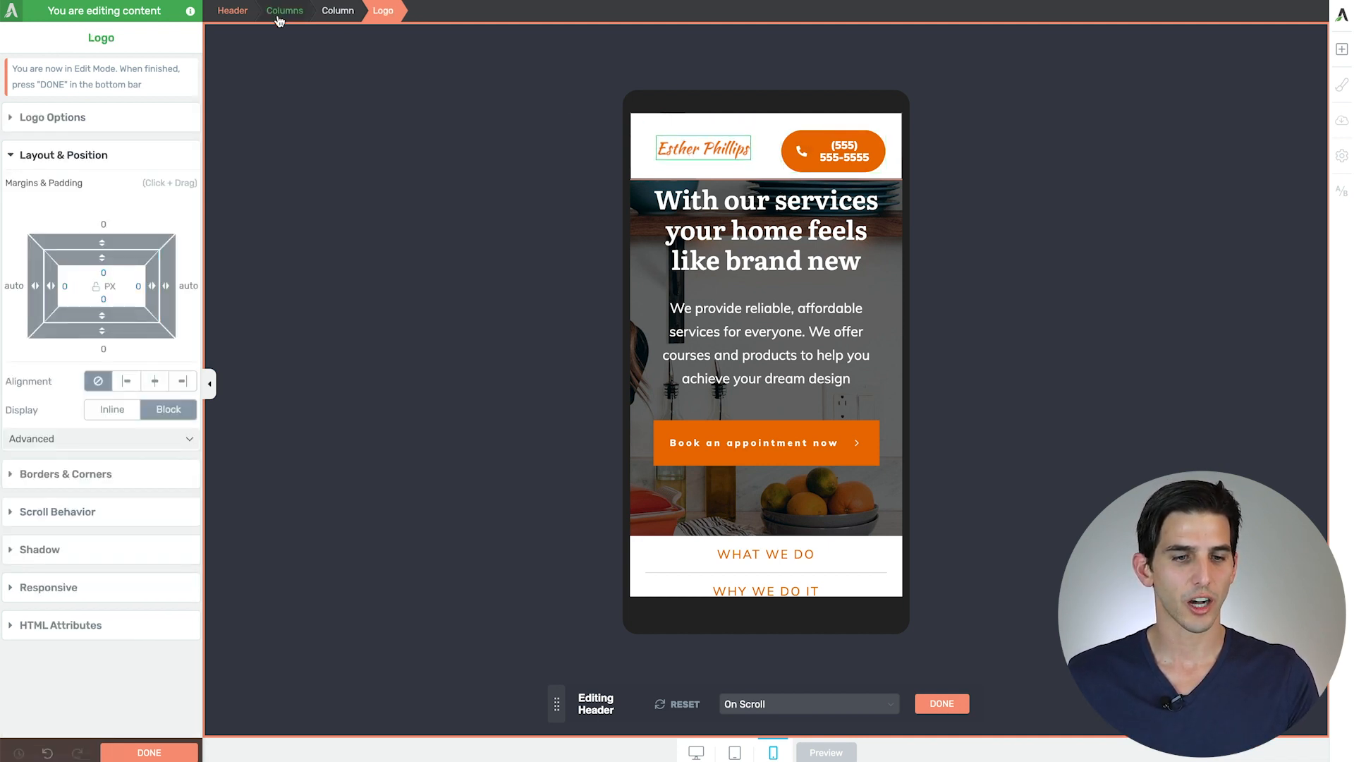
click(284, 9)
click(52, 117)
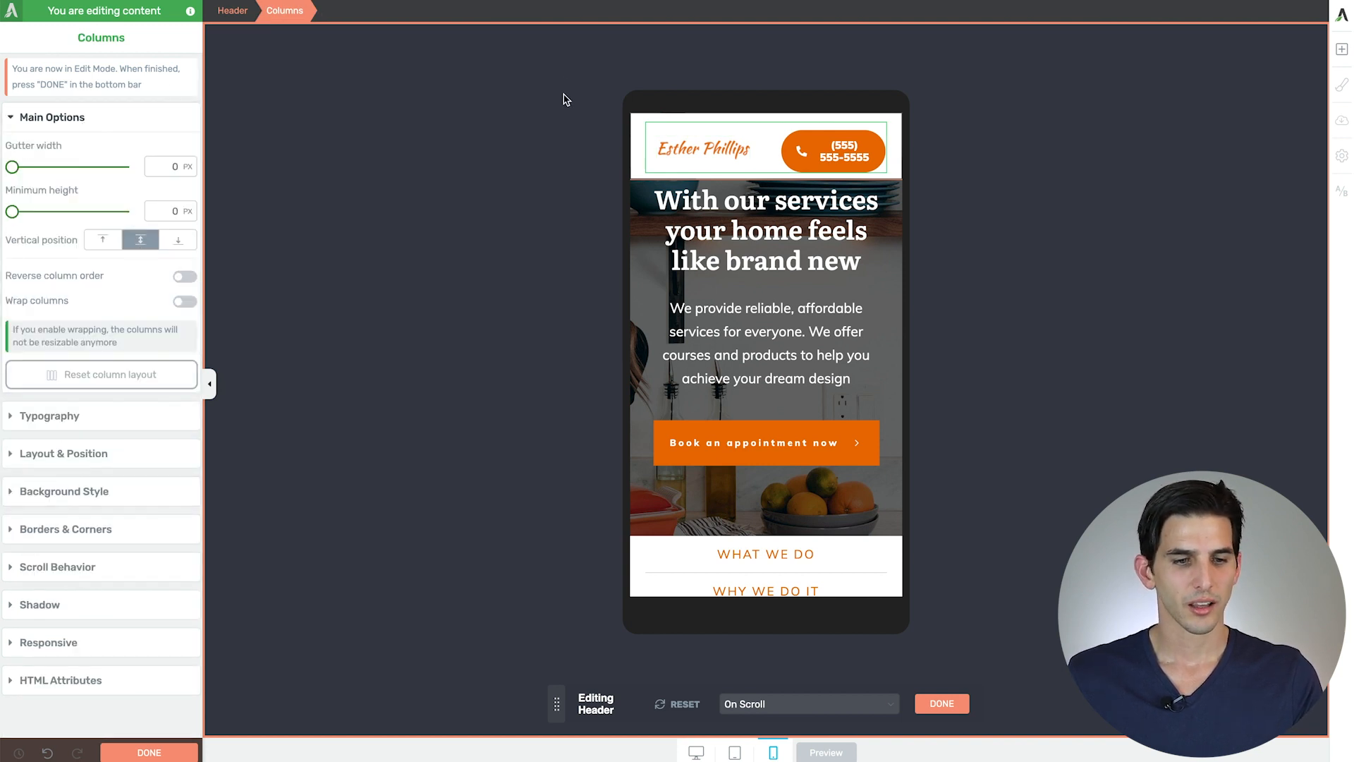
click(634, 172)
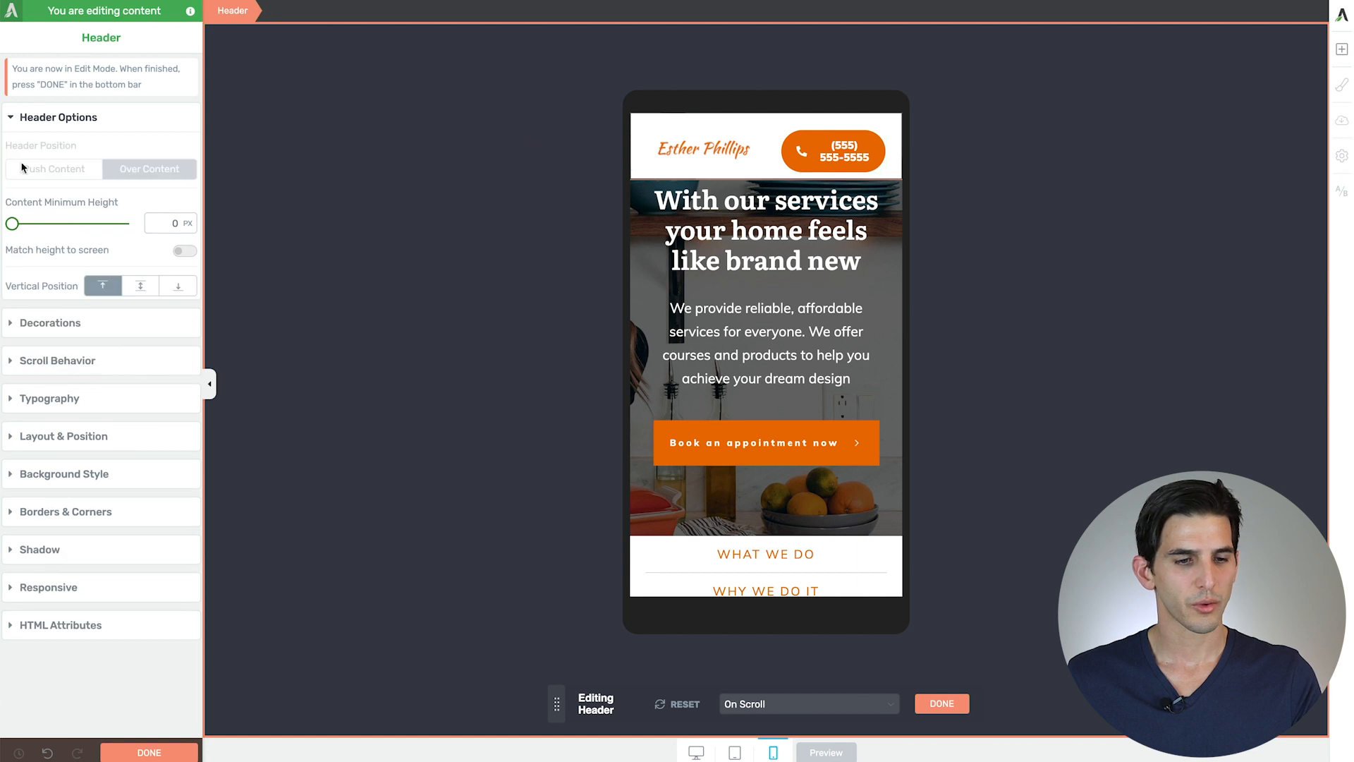
click(34, 448)
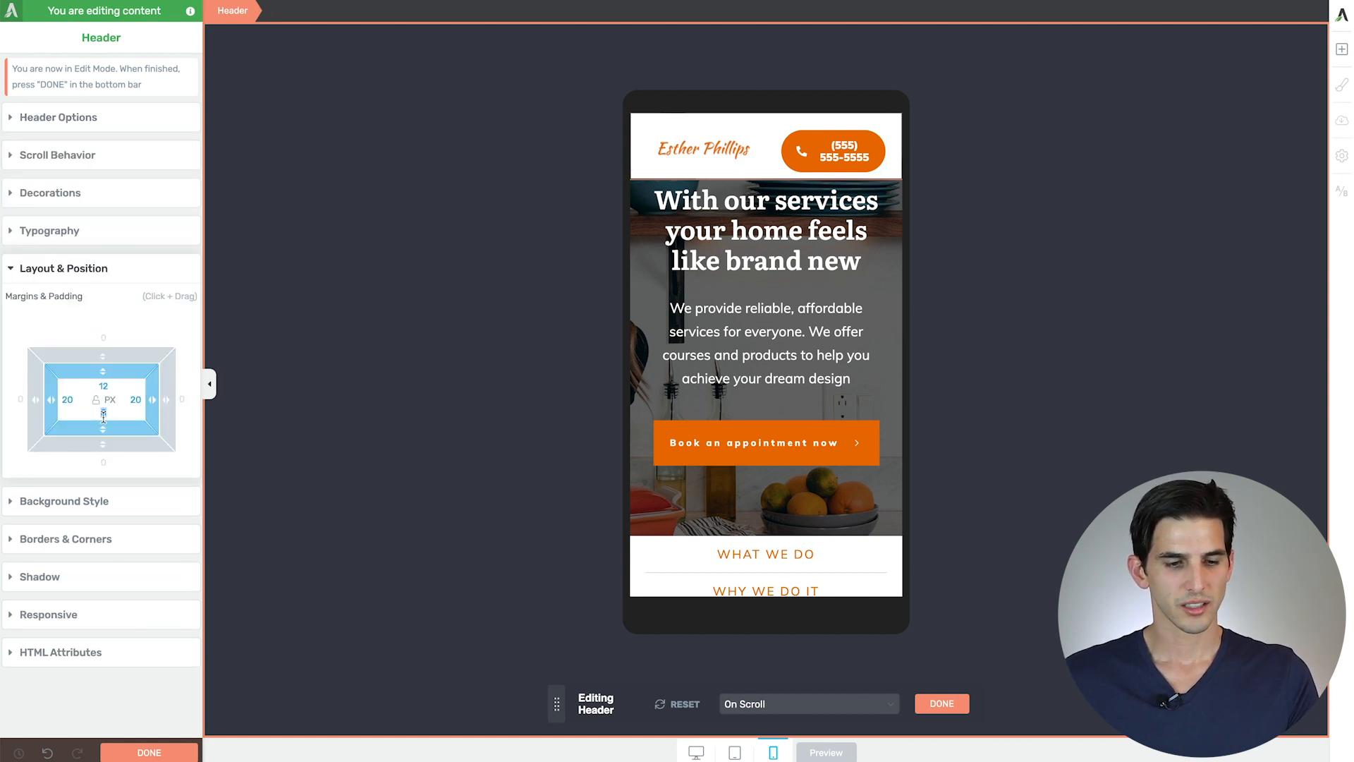
text(22)
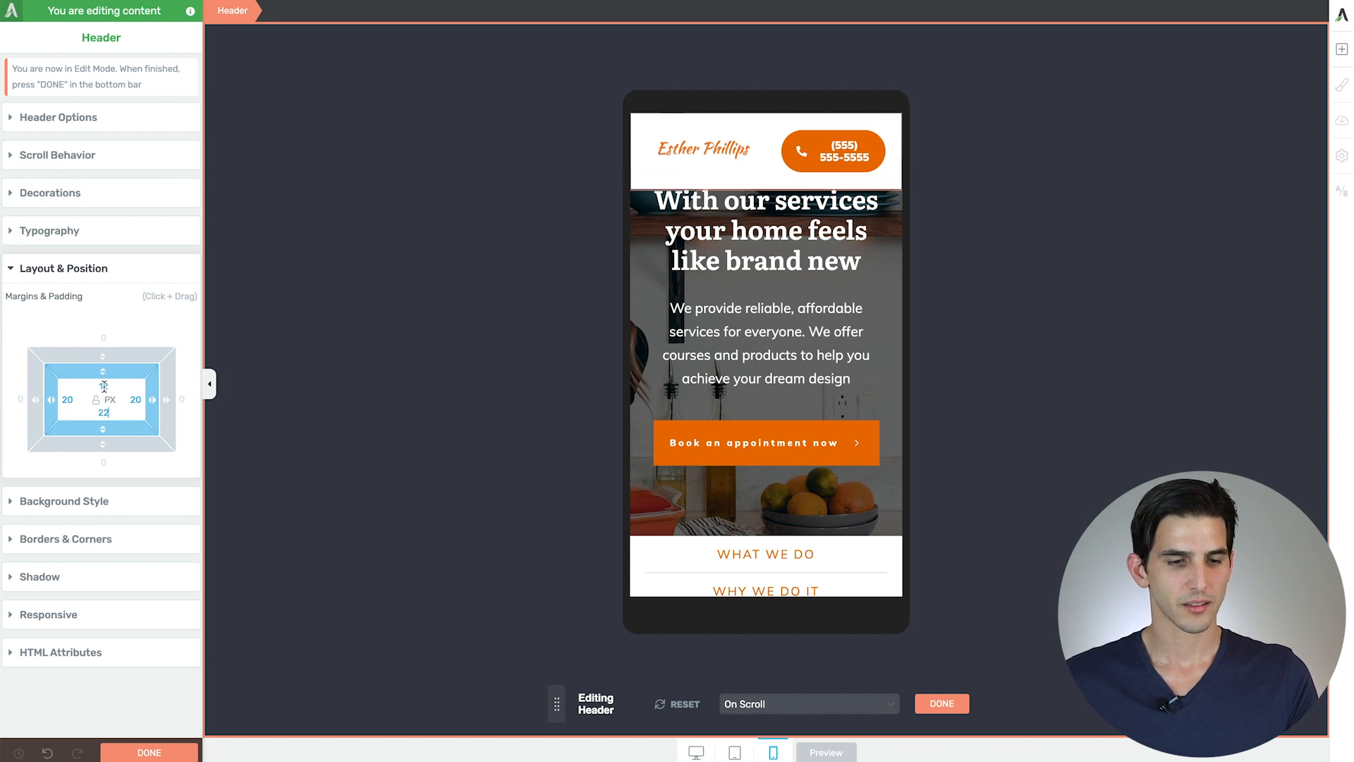
text(22)
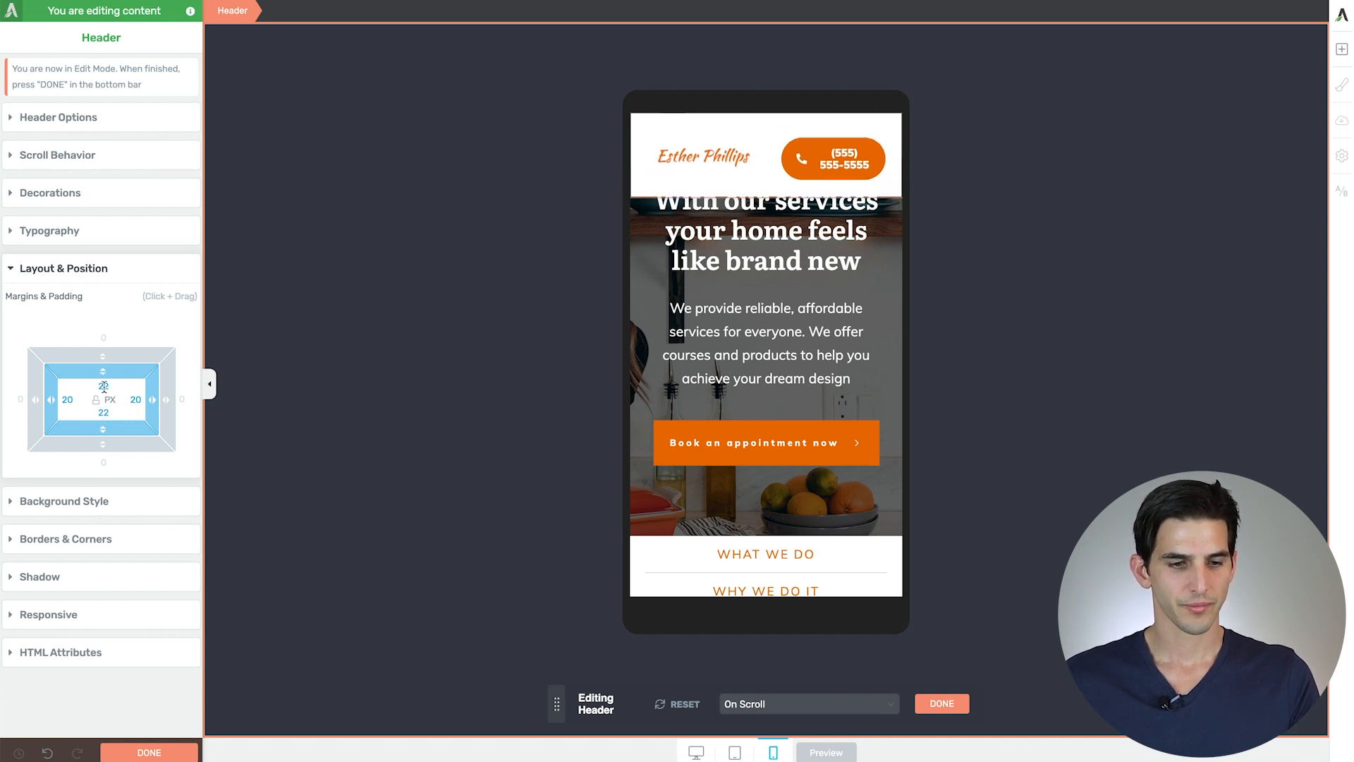
text(15)
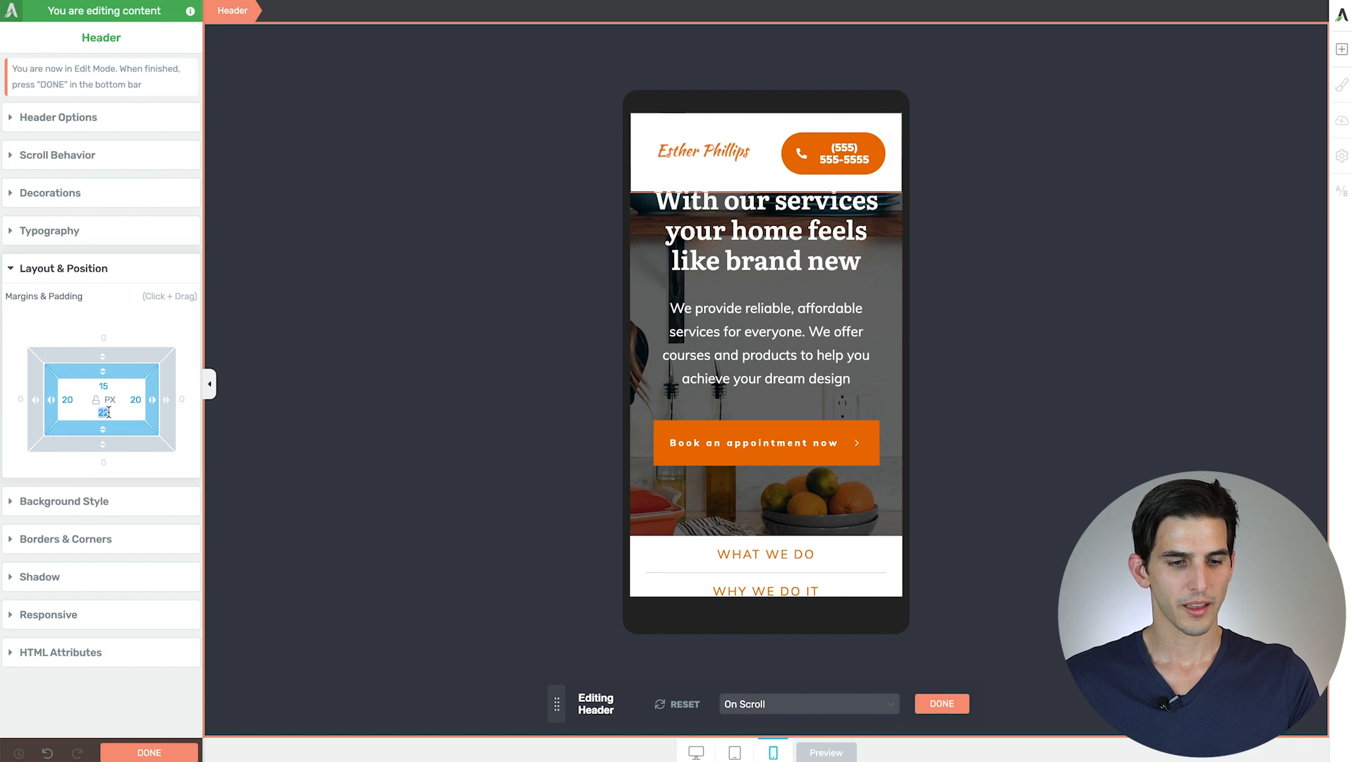
text(15)
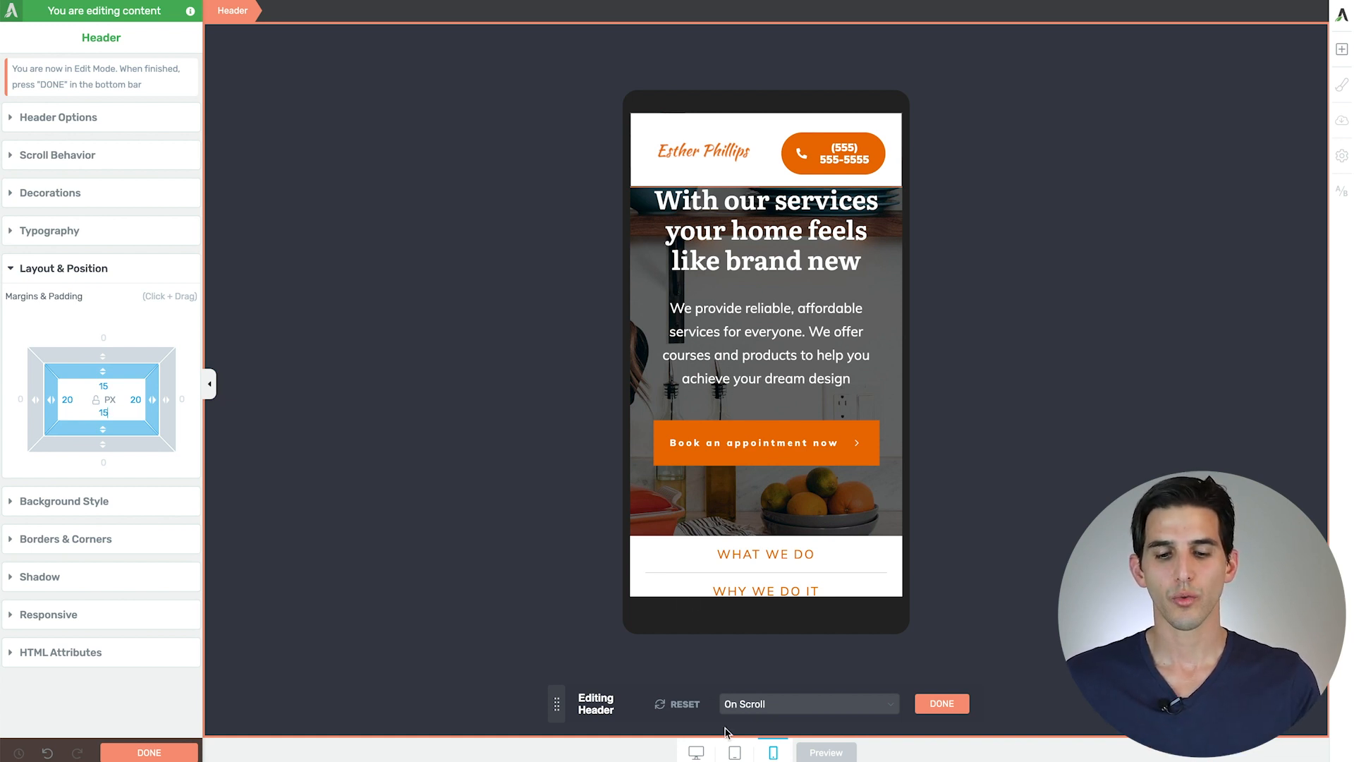
Step: Return to the desktop layout, then finish editing the header and save the landing page
click(696, 752)
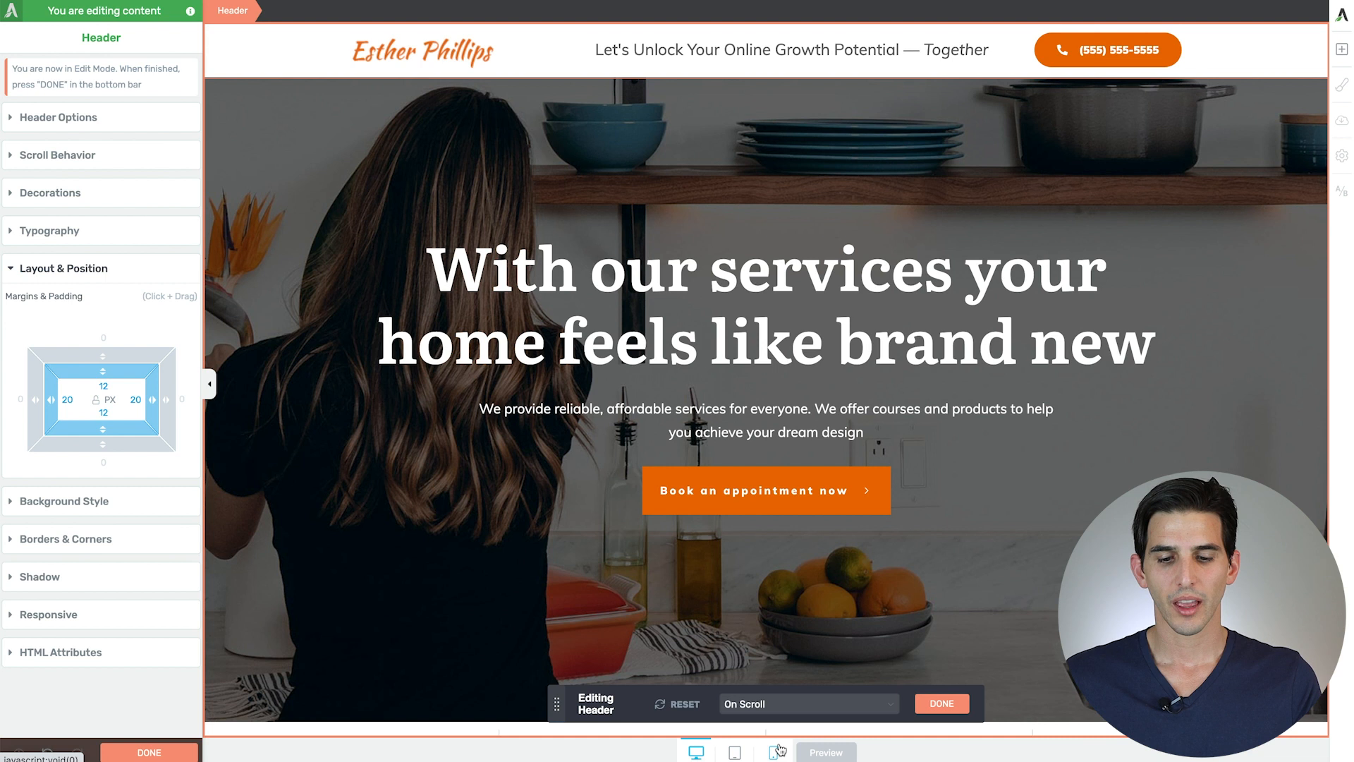
click(941, 703)
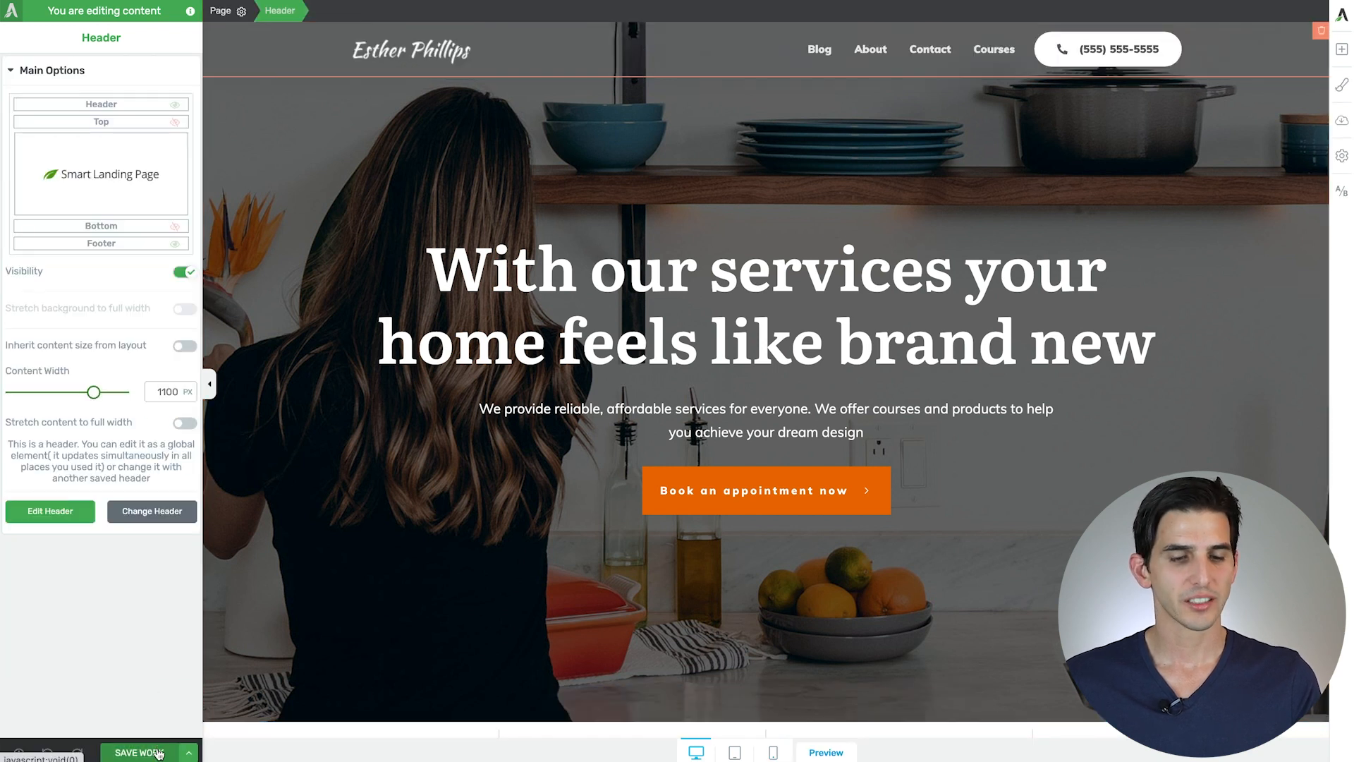
click(157, 752)
Step: Preview the landing page, checking the header's change on scroll and testing its phone-call button
click(825, 752)
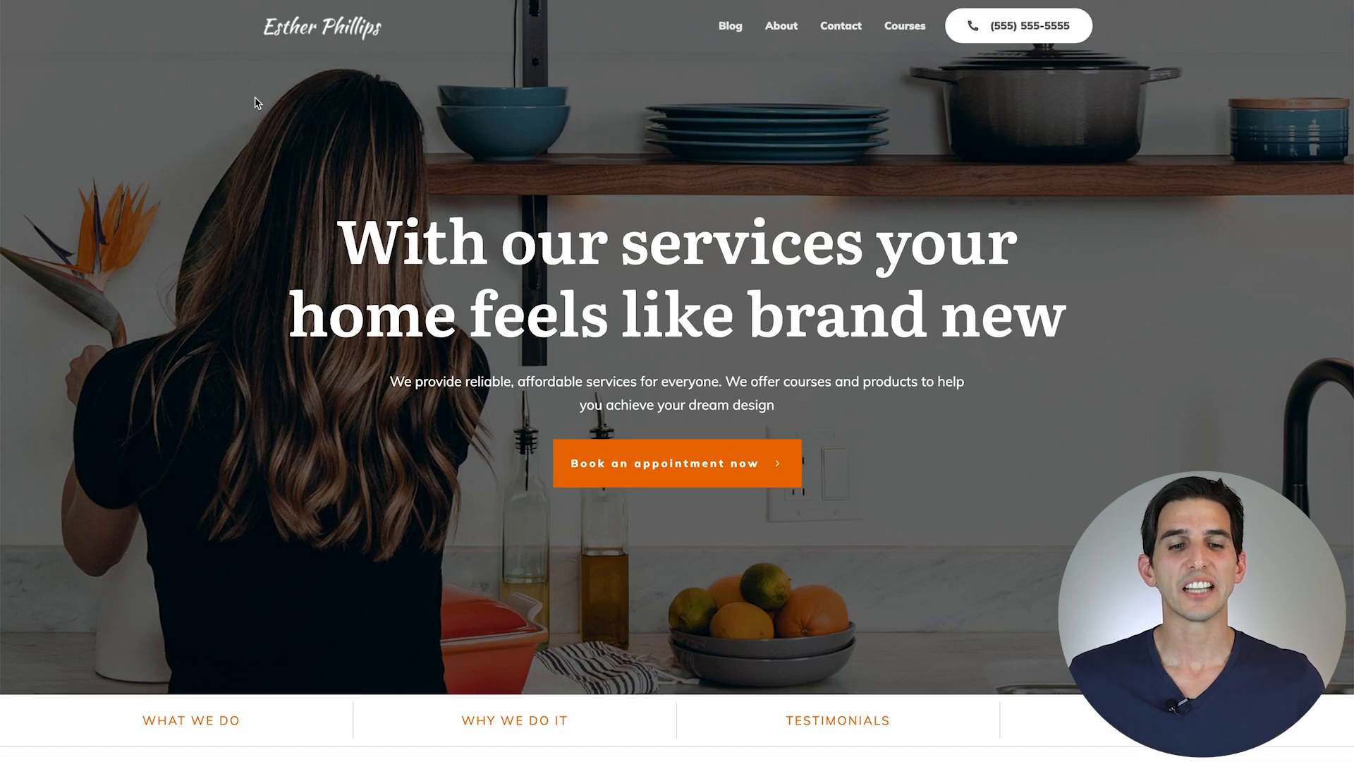
scroll(255, 103, down, 3)
scroll(255, 102, down, 4)
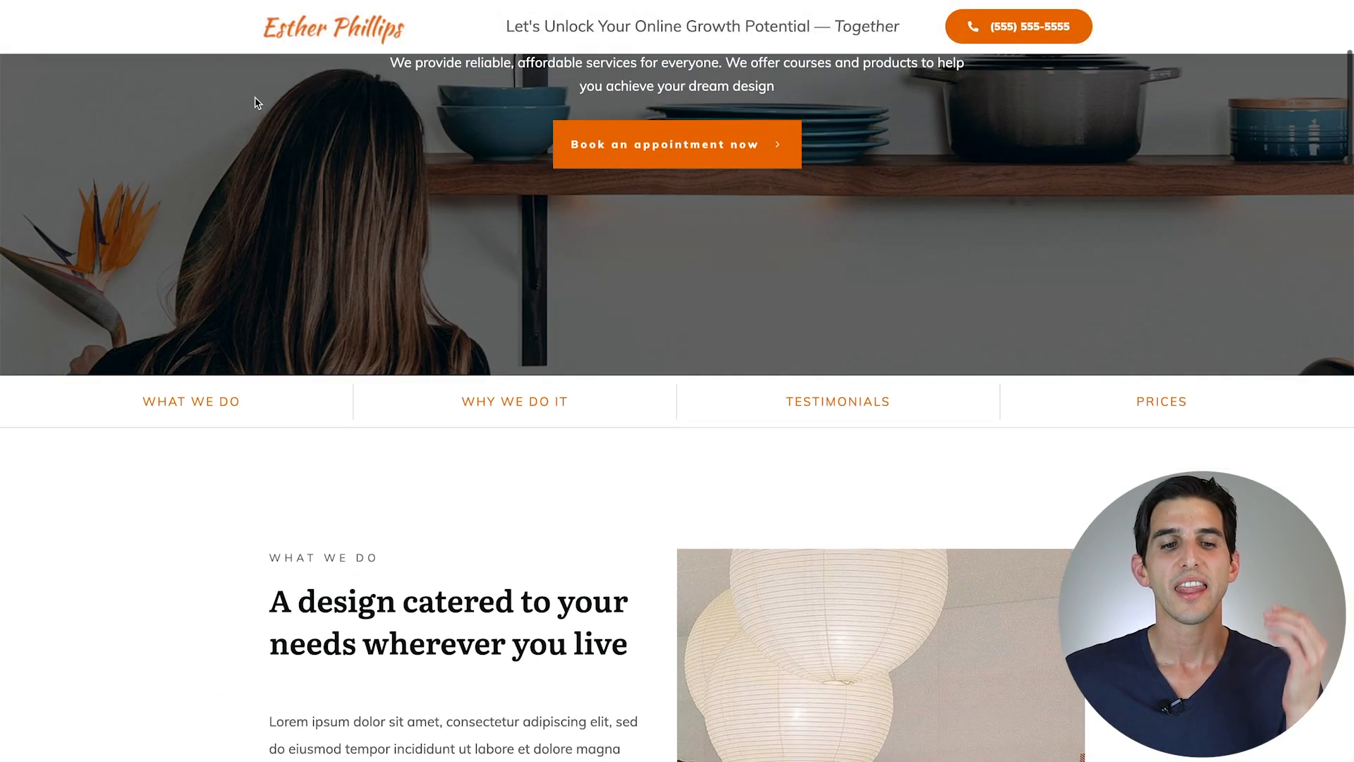
scroll(258, 103, down, 1)
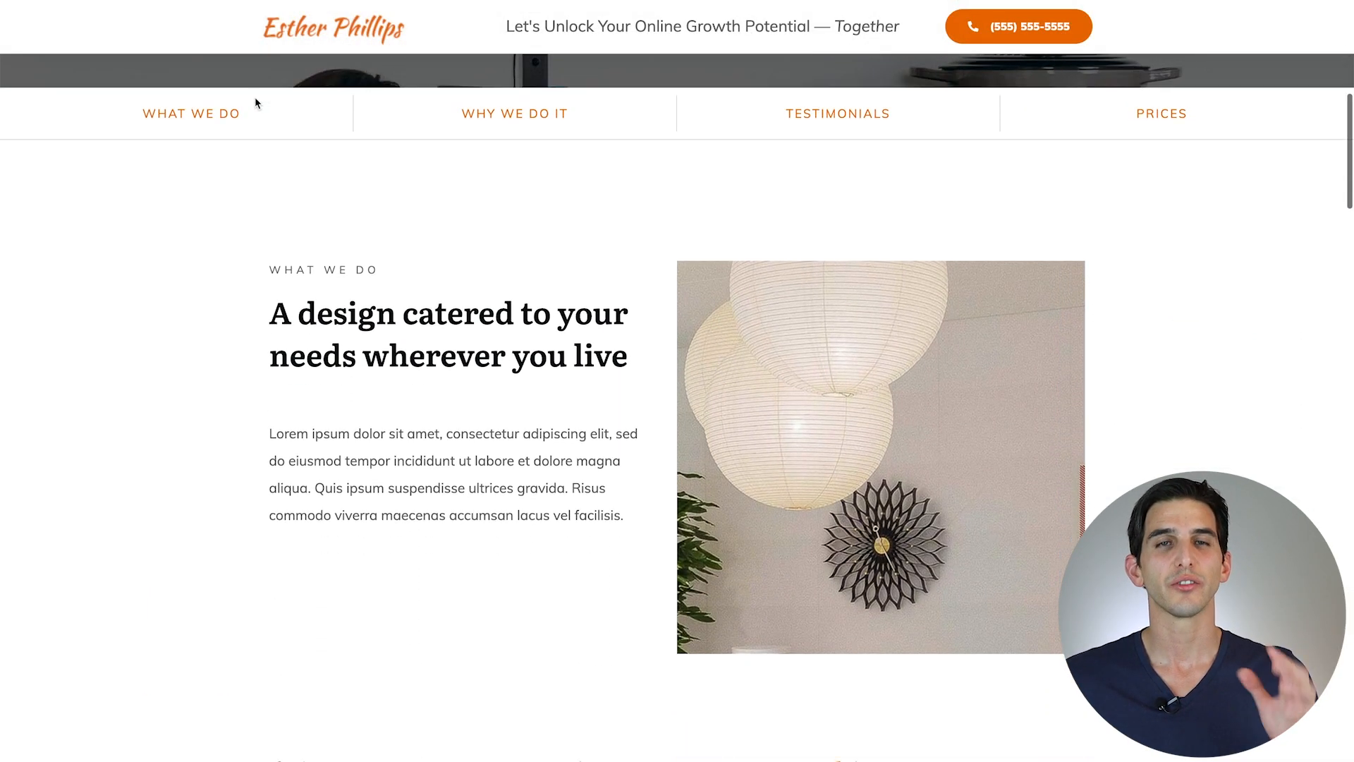
scroll(257, 103, down, 2)
scroll(255, 103, down, 1)
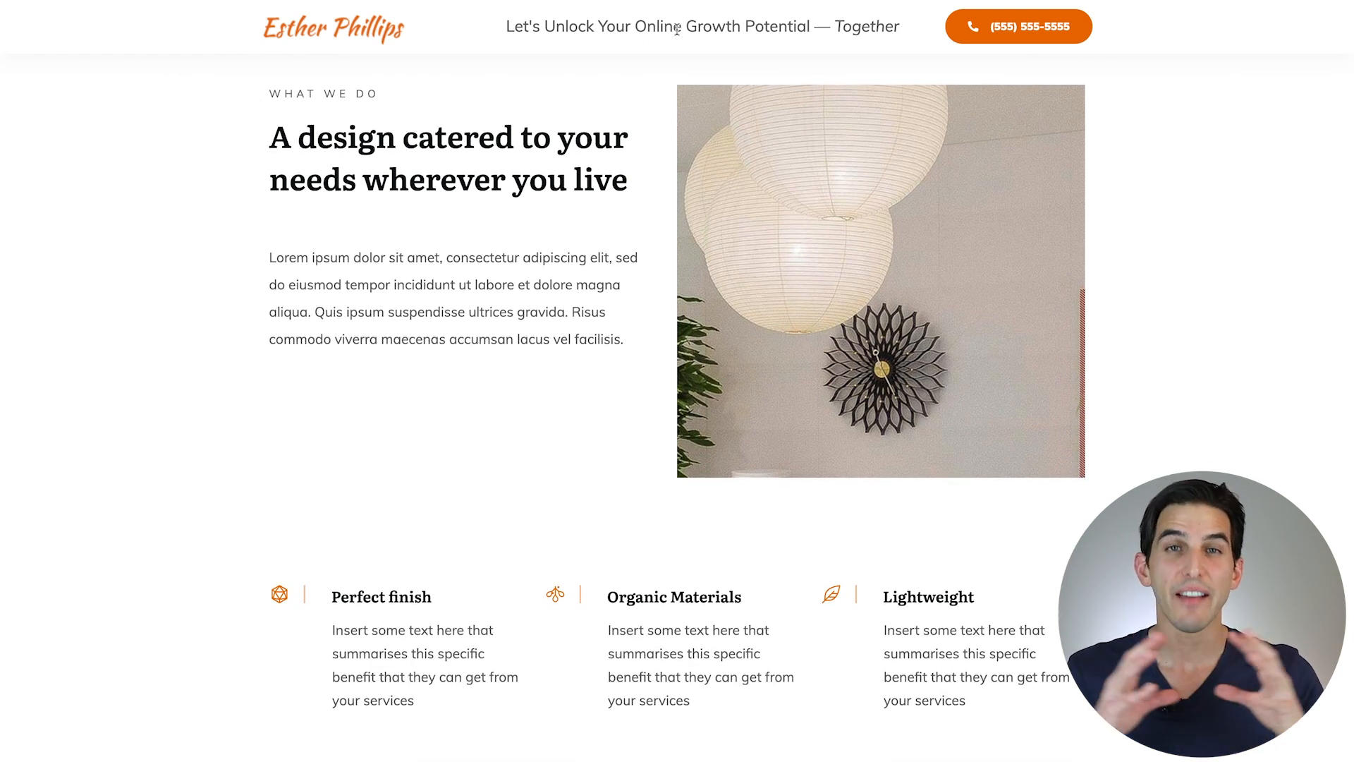
click(1007, 35)
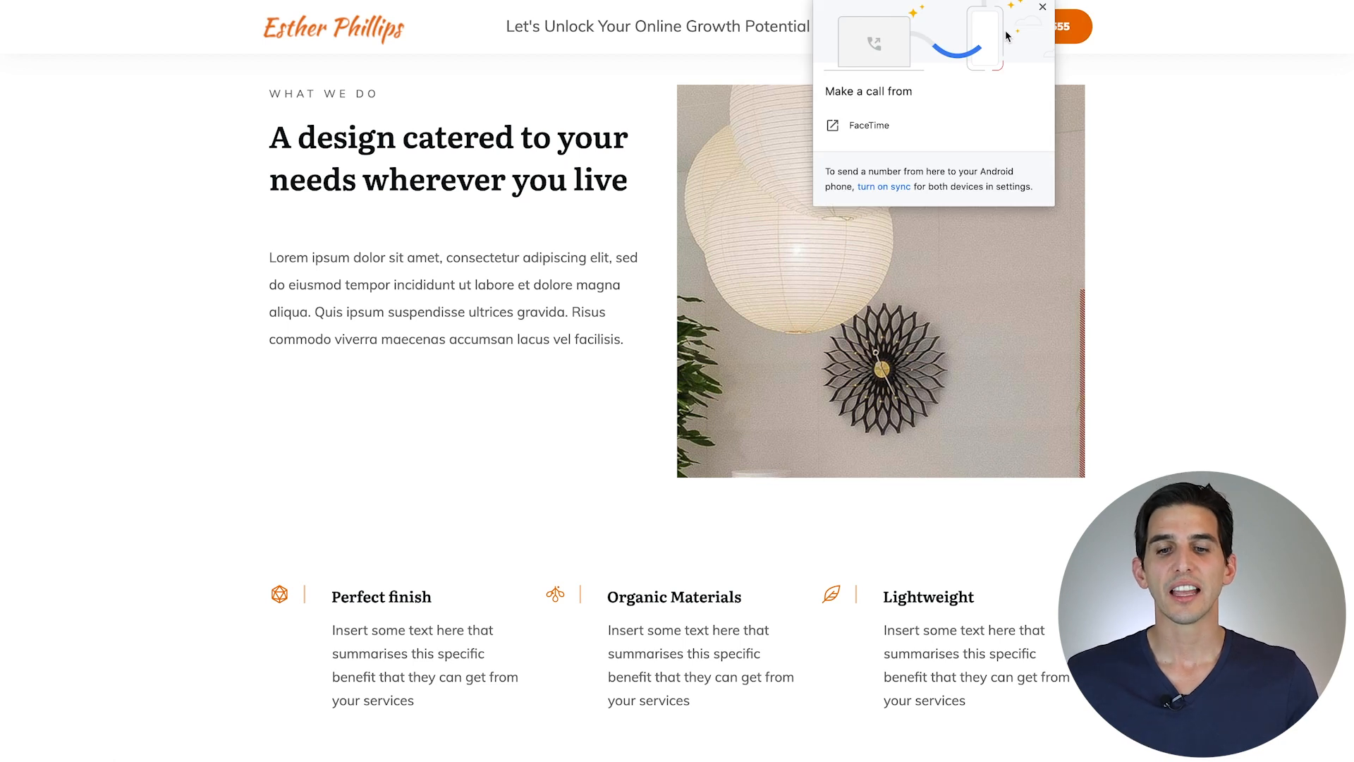